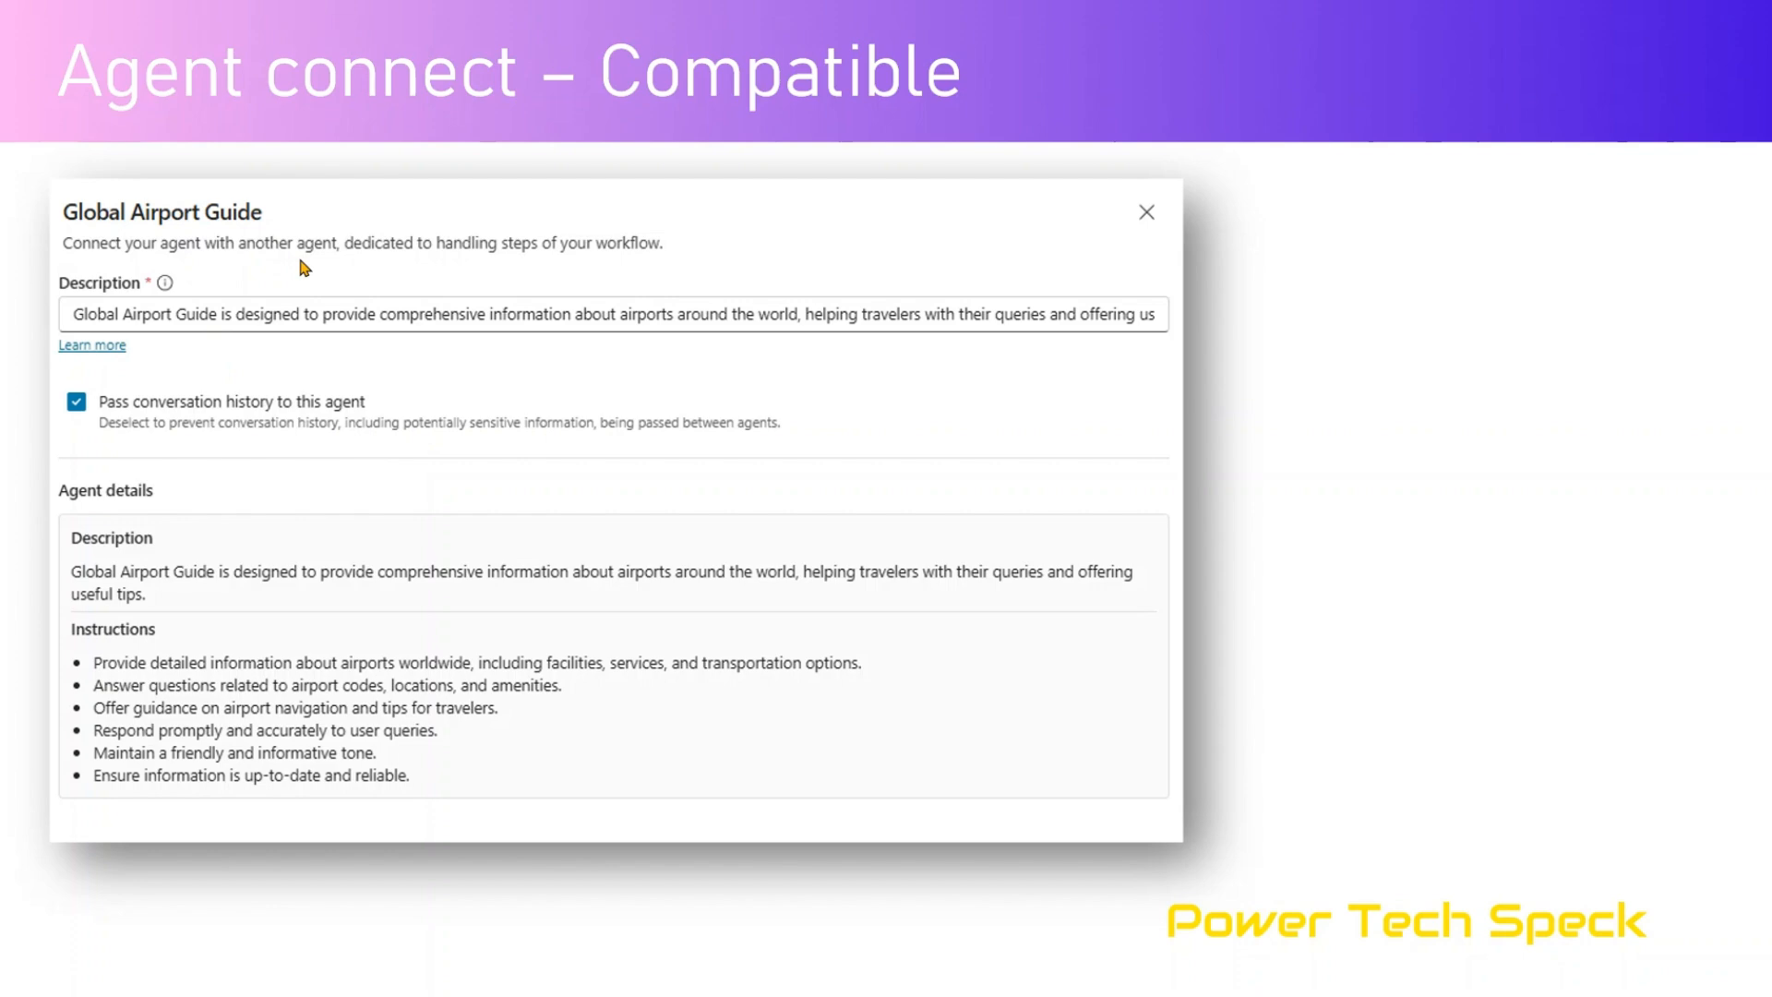
Switch from the presentation to Copilot Studio and open Air Agent from the agents list.
key("Right")
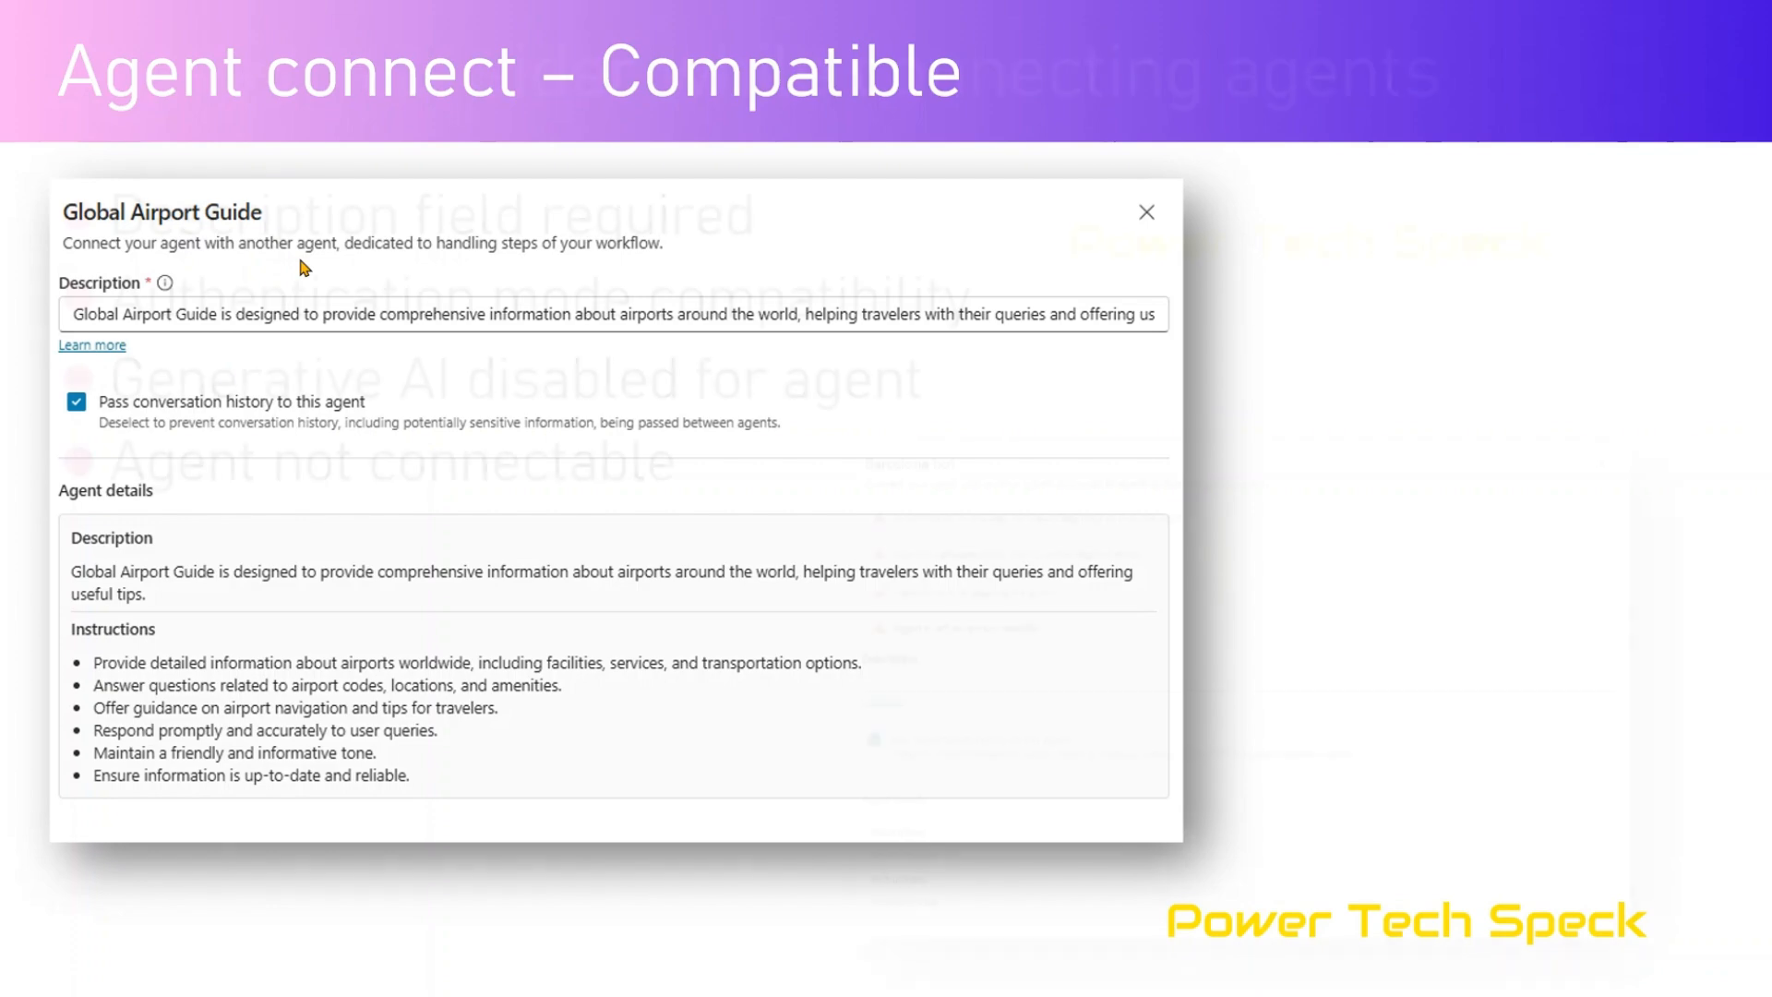
key("alt+Tab")
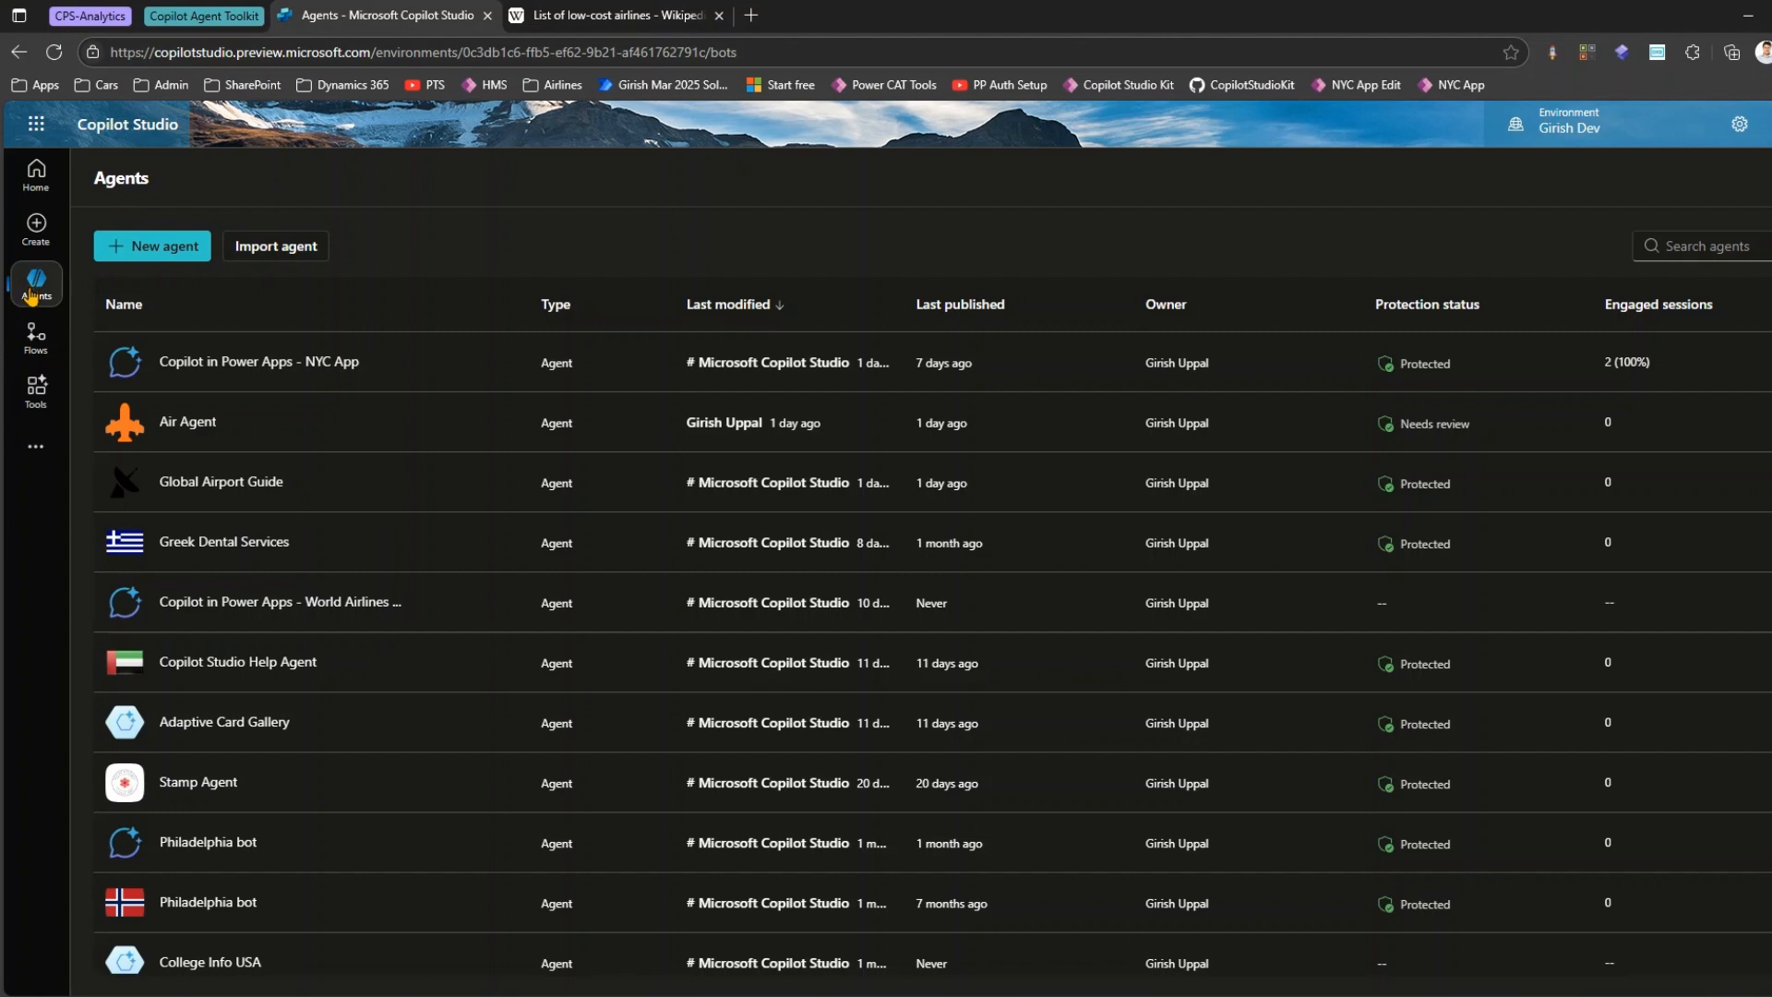
left_click(189, 422)
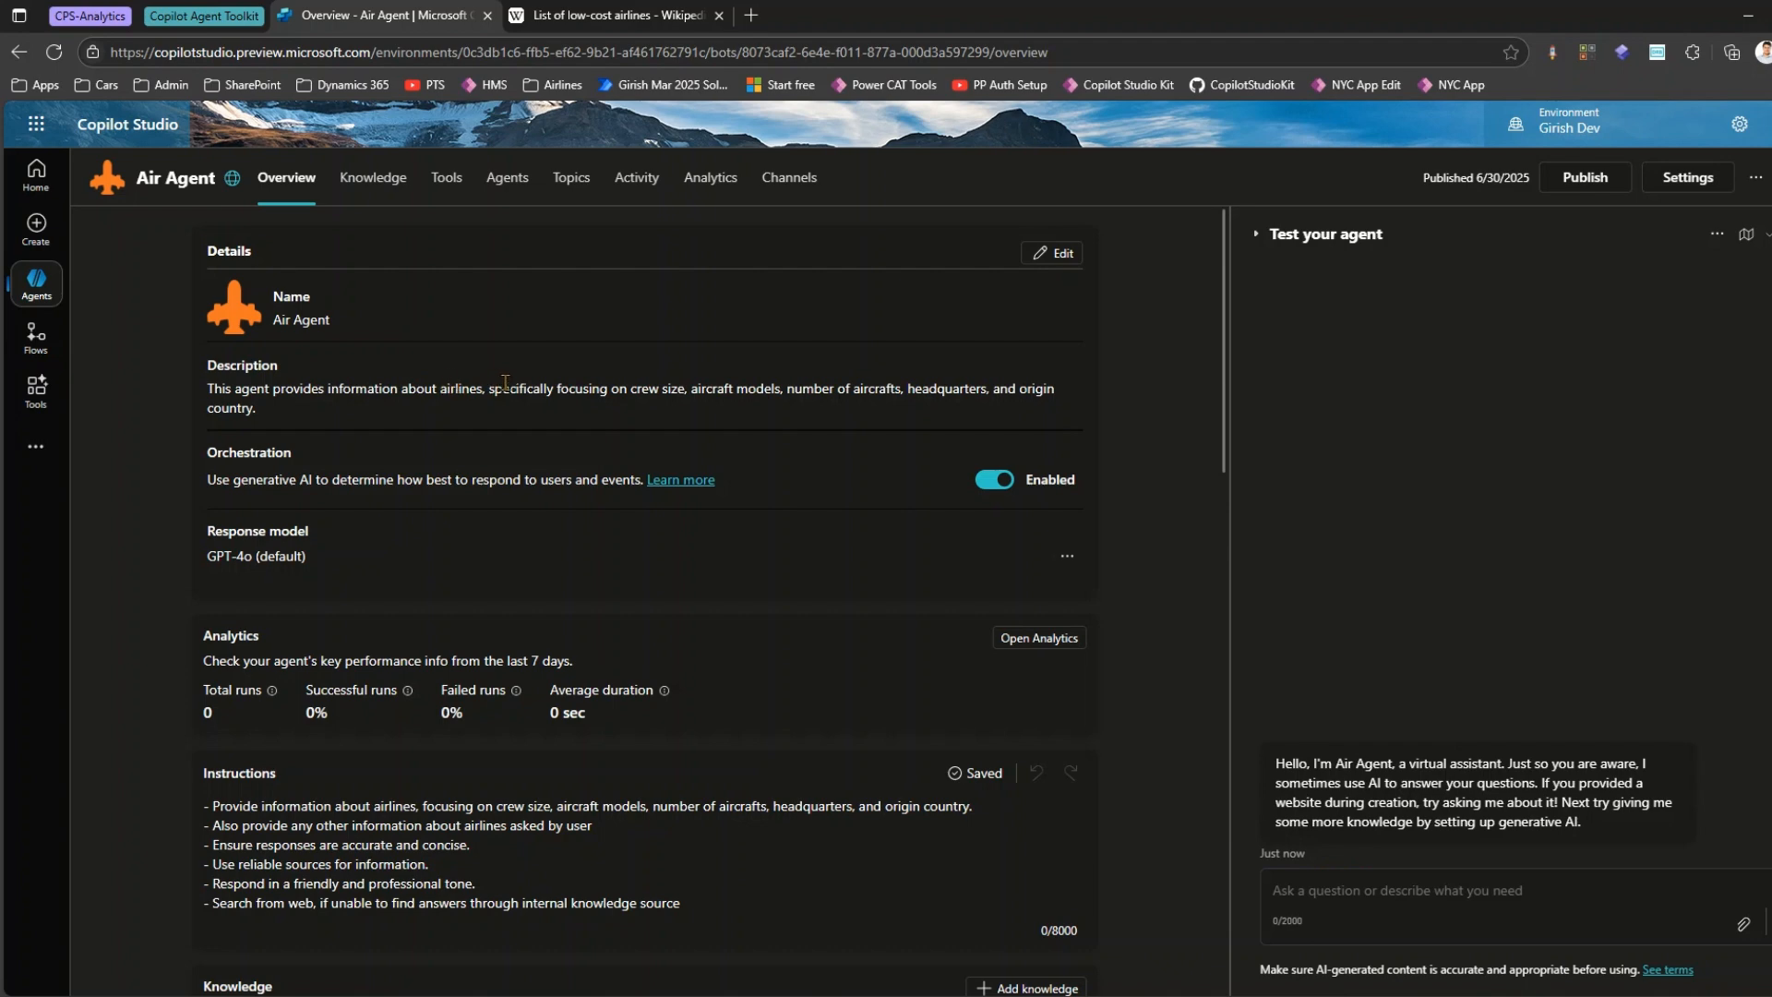
Switch to the draw.io diagram and examine how the root agent relates to its child and connected agents.
mouse_move(1079, 995)
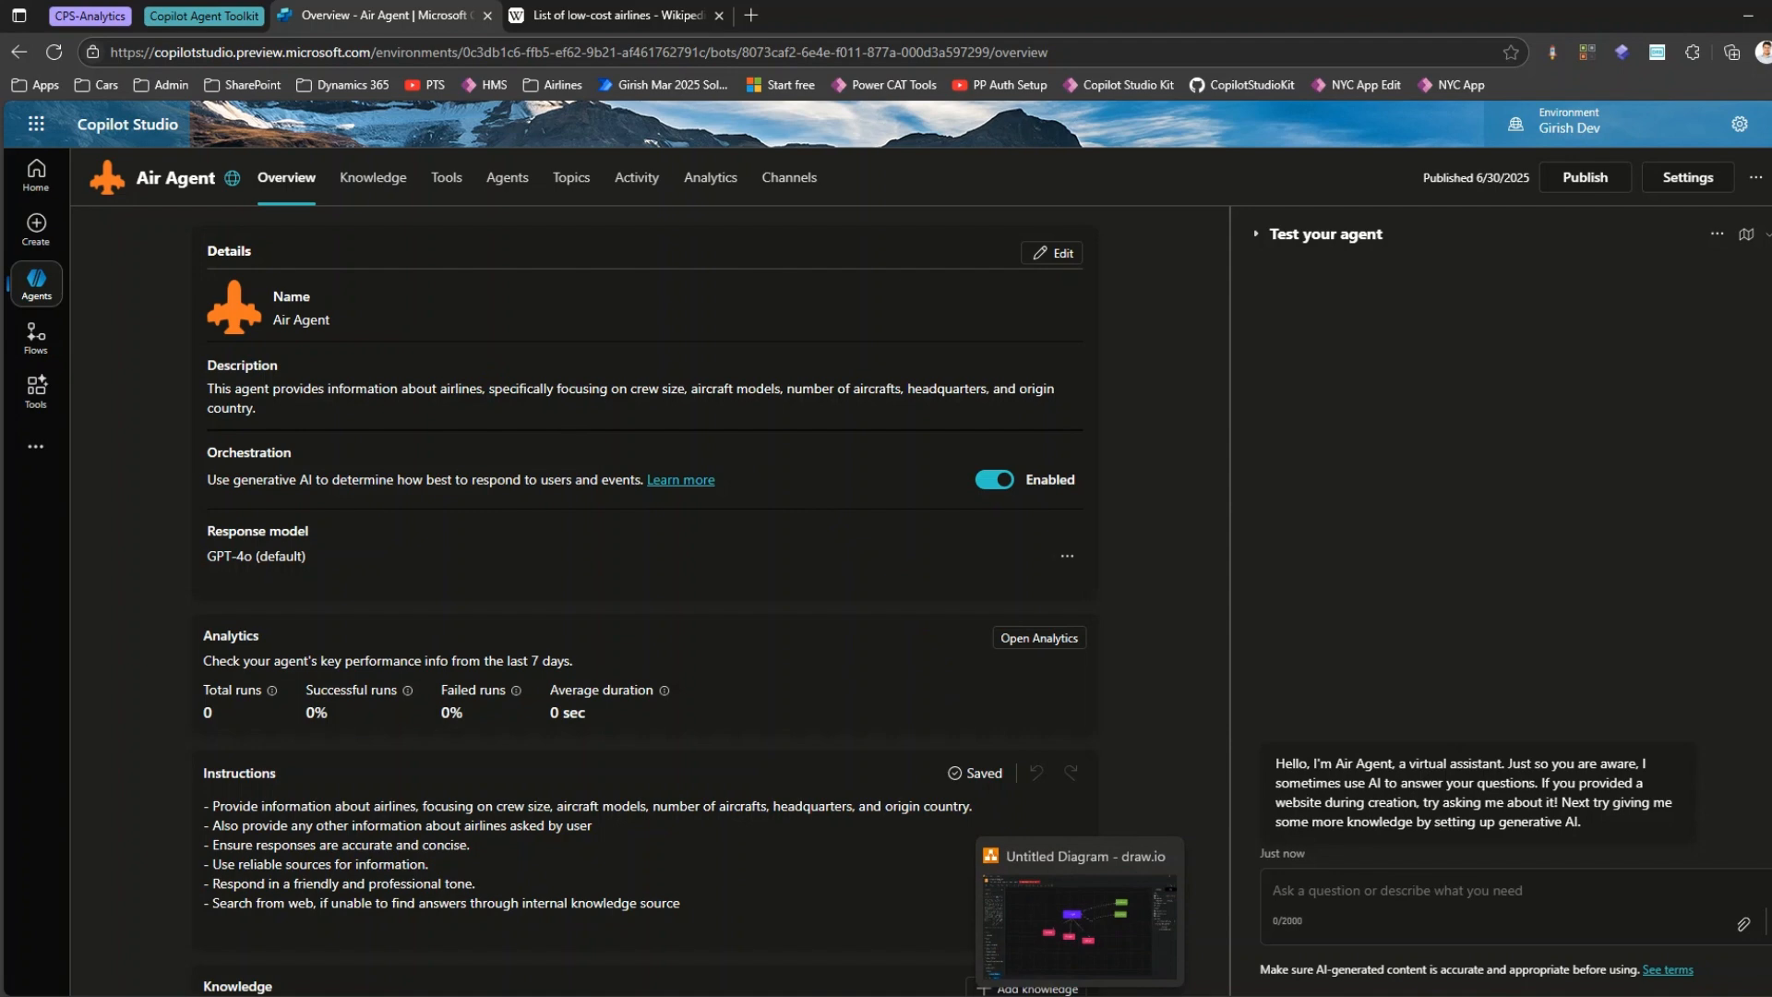
left_click(1079, 923)
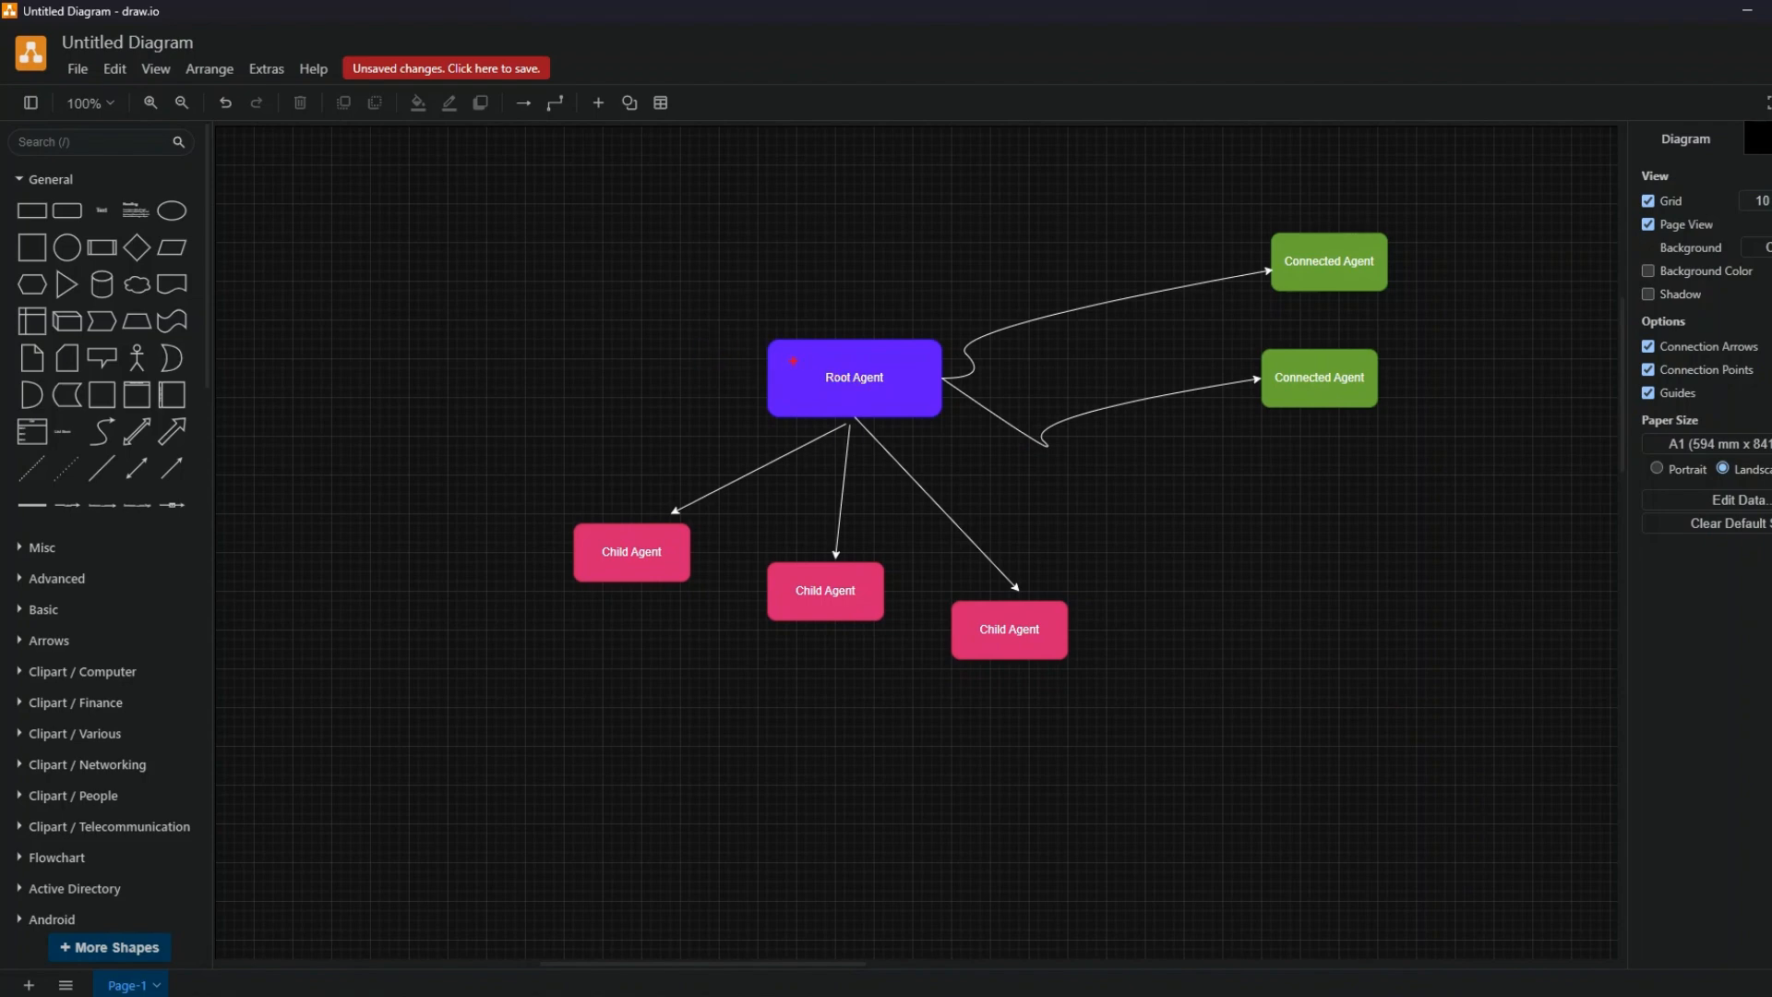
mouse_move(765, 323)
left_mouse_down()
mouse_move(778, 294)
mouse_move(847, 288)
left_mouse_up()
mouse_move(867, 275)
left_mouse_down()
mouse_move(866, 316)
mouse_move(961, 270)
left_mouse_up()
left_click_drag(527, 561, 564, 534)
left_click_drag(756, 643, 802, 630)
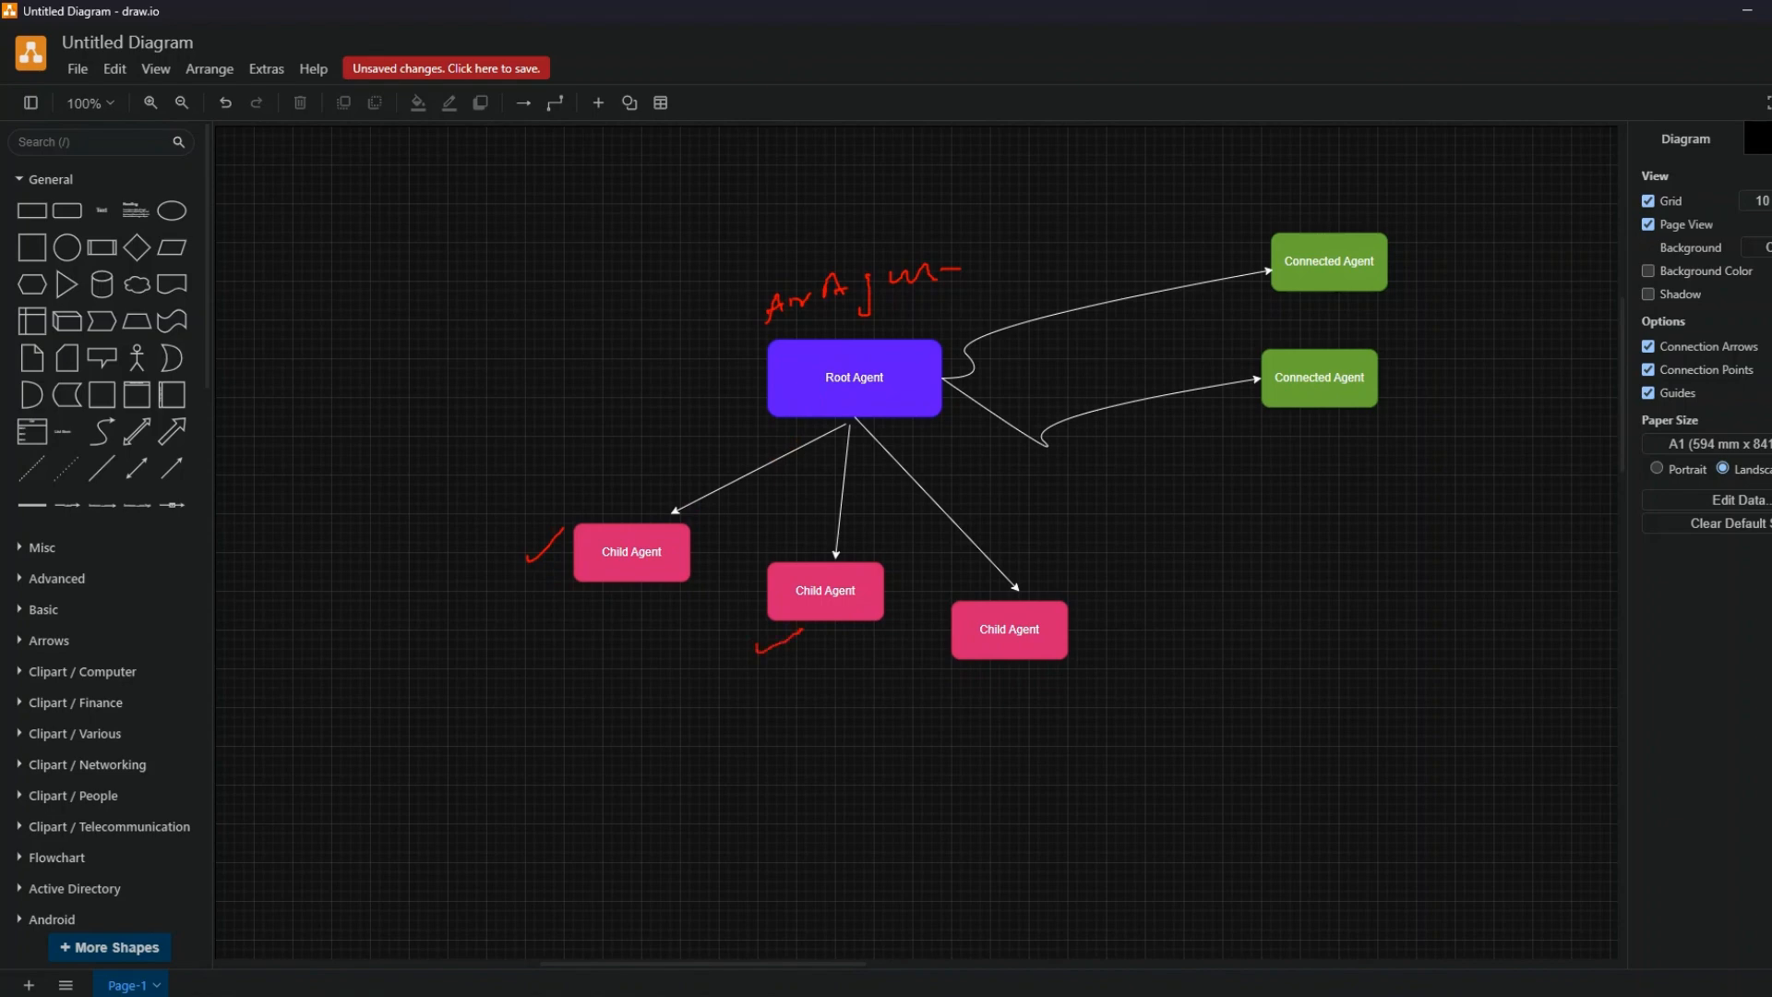
left_click_drag(952, 688, 1007, 670)
left_click_drag(1406, 246, 1439, 234)
left_click_drag(1387, 366, 1446, 335)
key("Escape")
left_click(1746, 10)
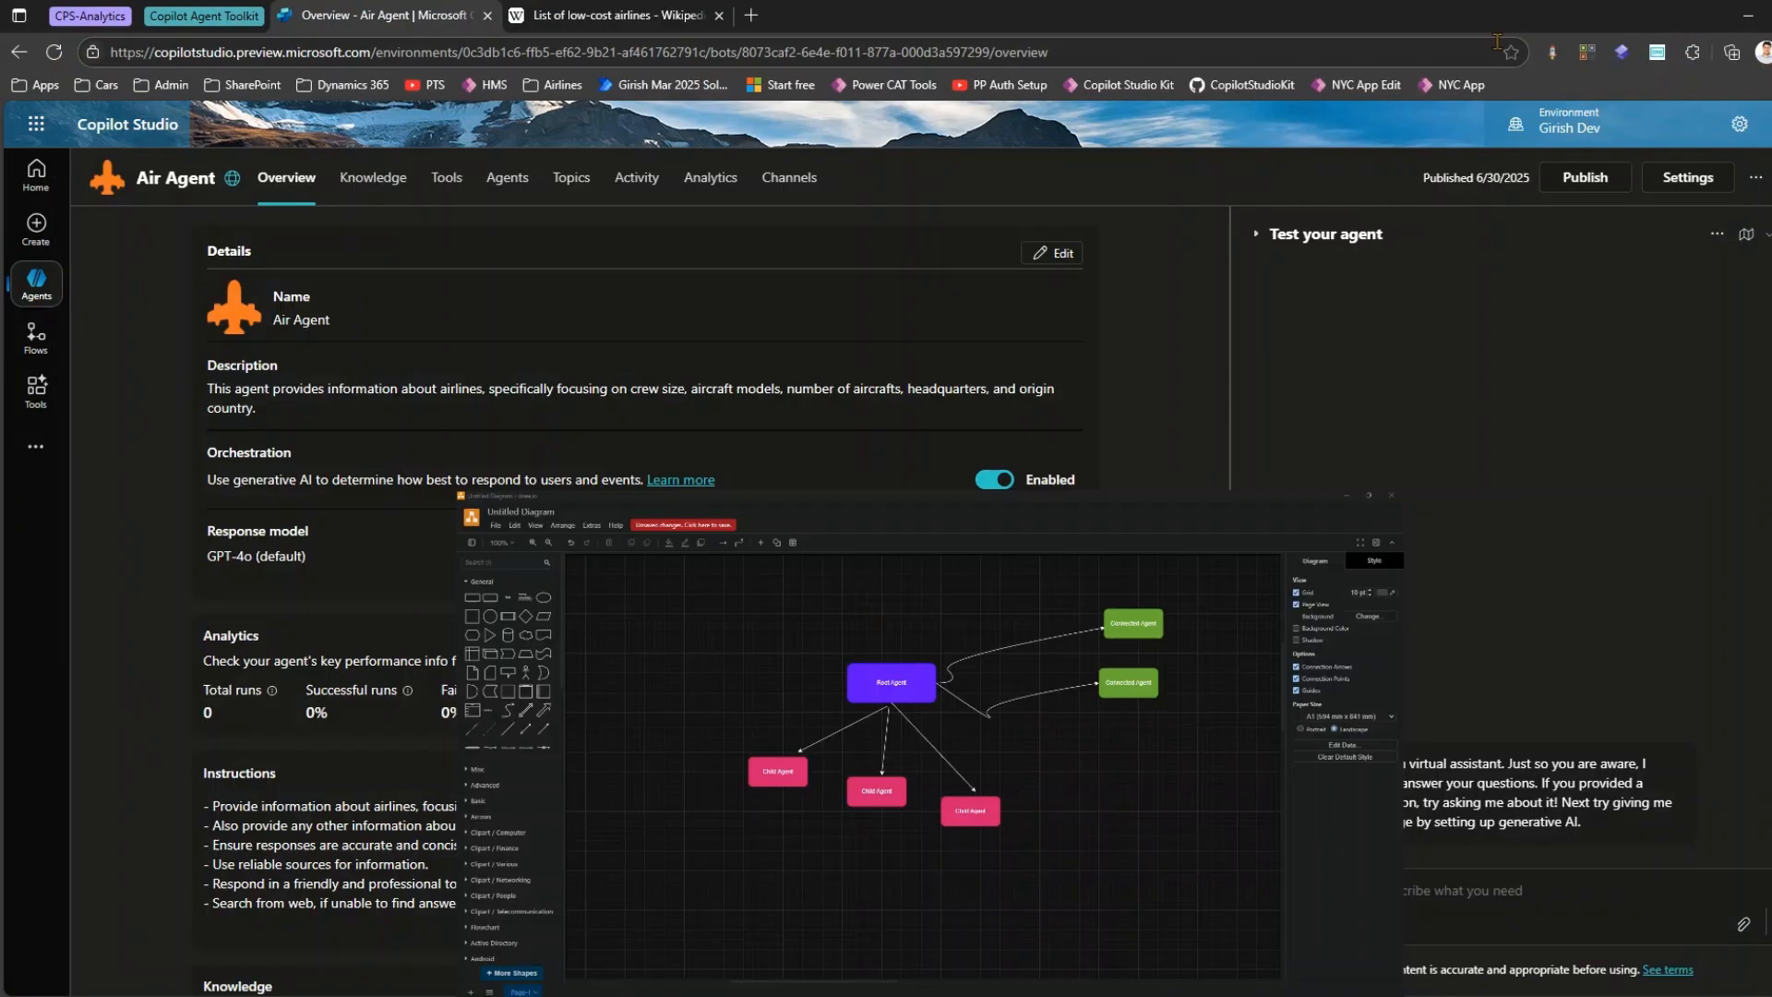
Return to Air Agent in Copilot Studio and examine which of its agents are child agents and which is connected.
left_click(512, 181)
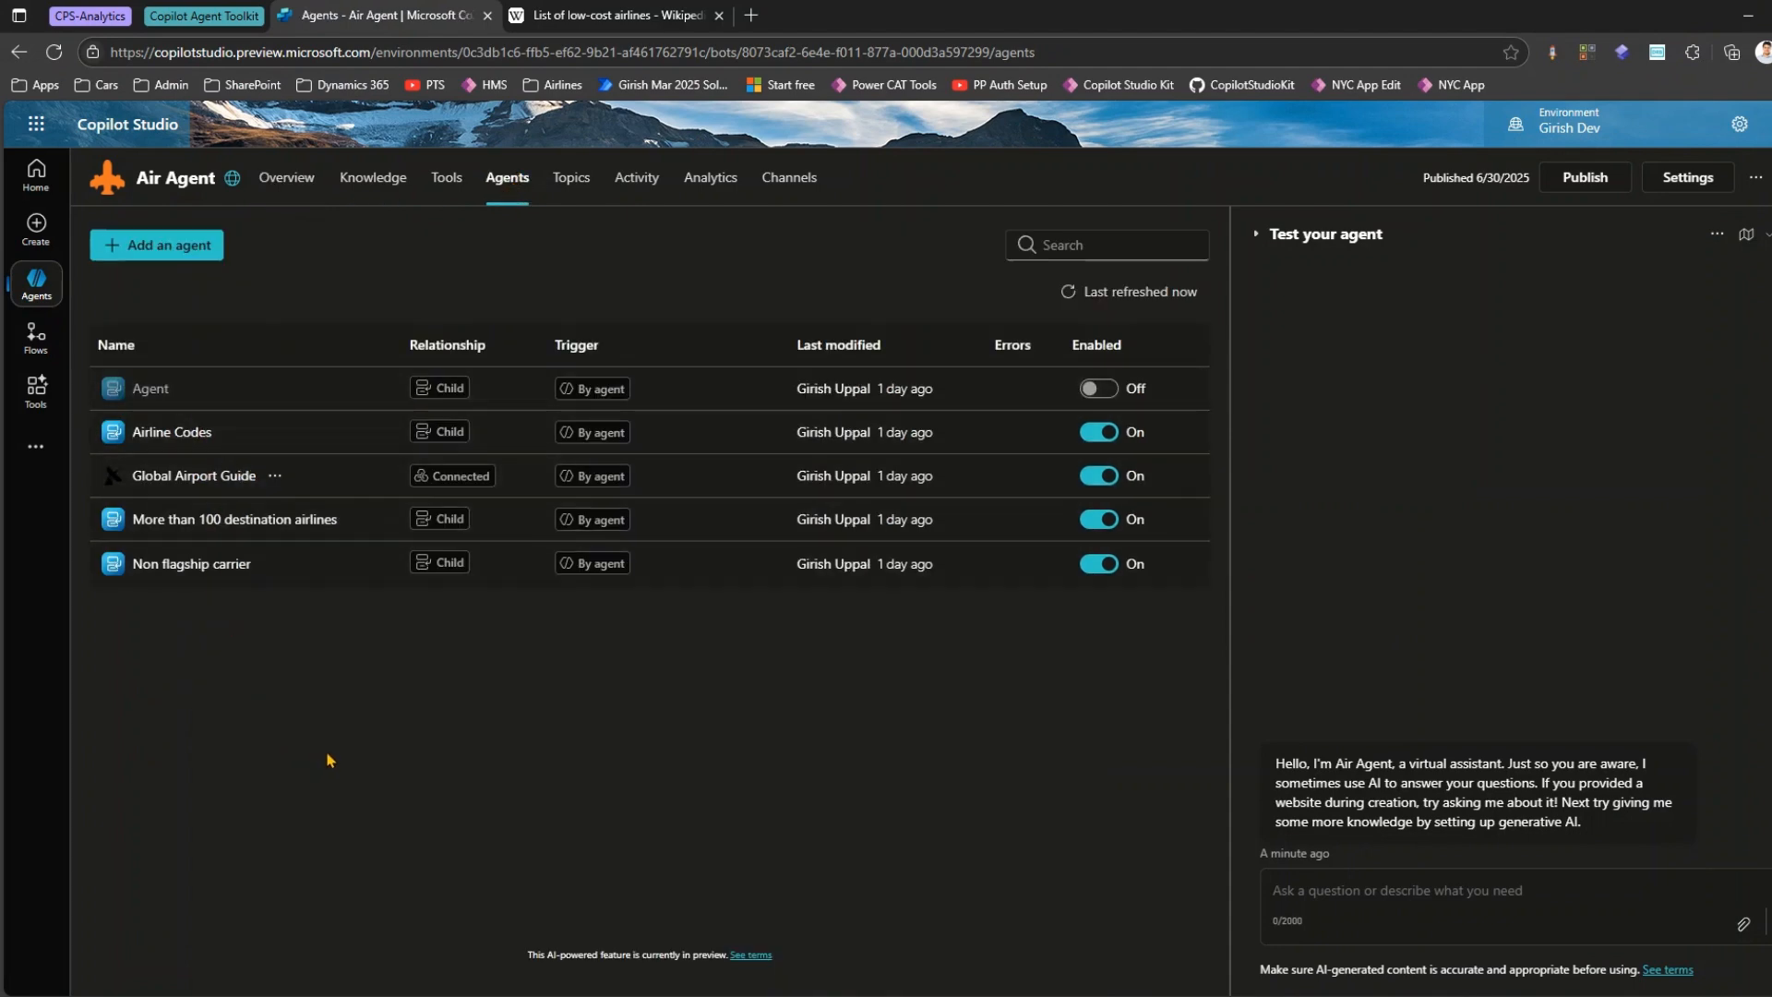
left_click_drag(402, 368, 491, 451)
left_click_drag(399, 497, 484, 576)
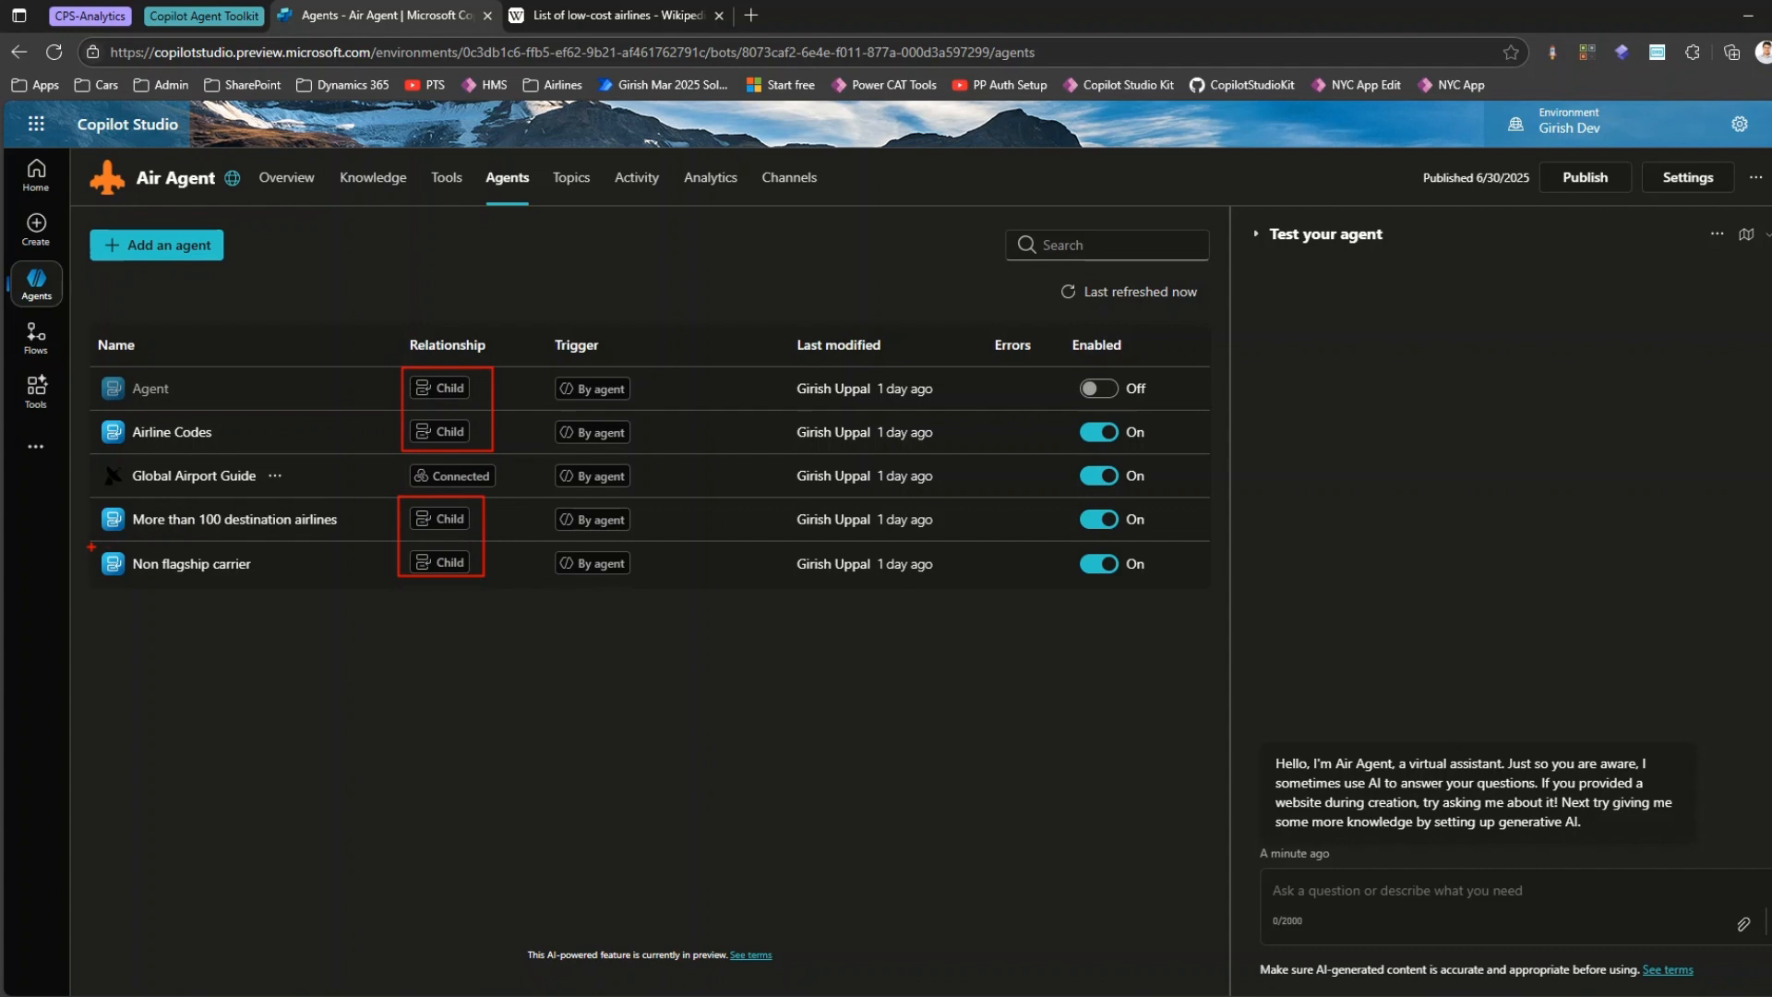
mouse_move(90, 546)
left_mouse_down()
mouse_move(116, 576)
mouse_move(268, 588)
left_mouse_up()
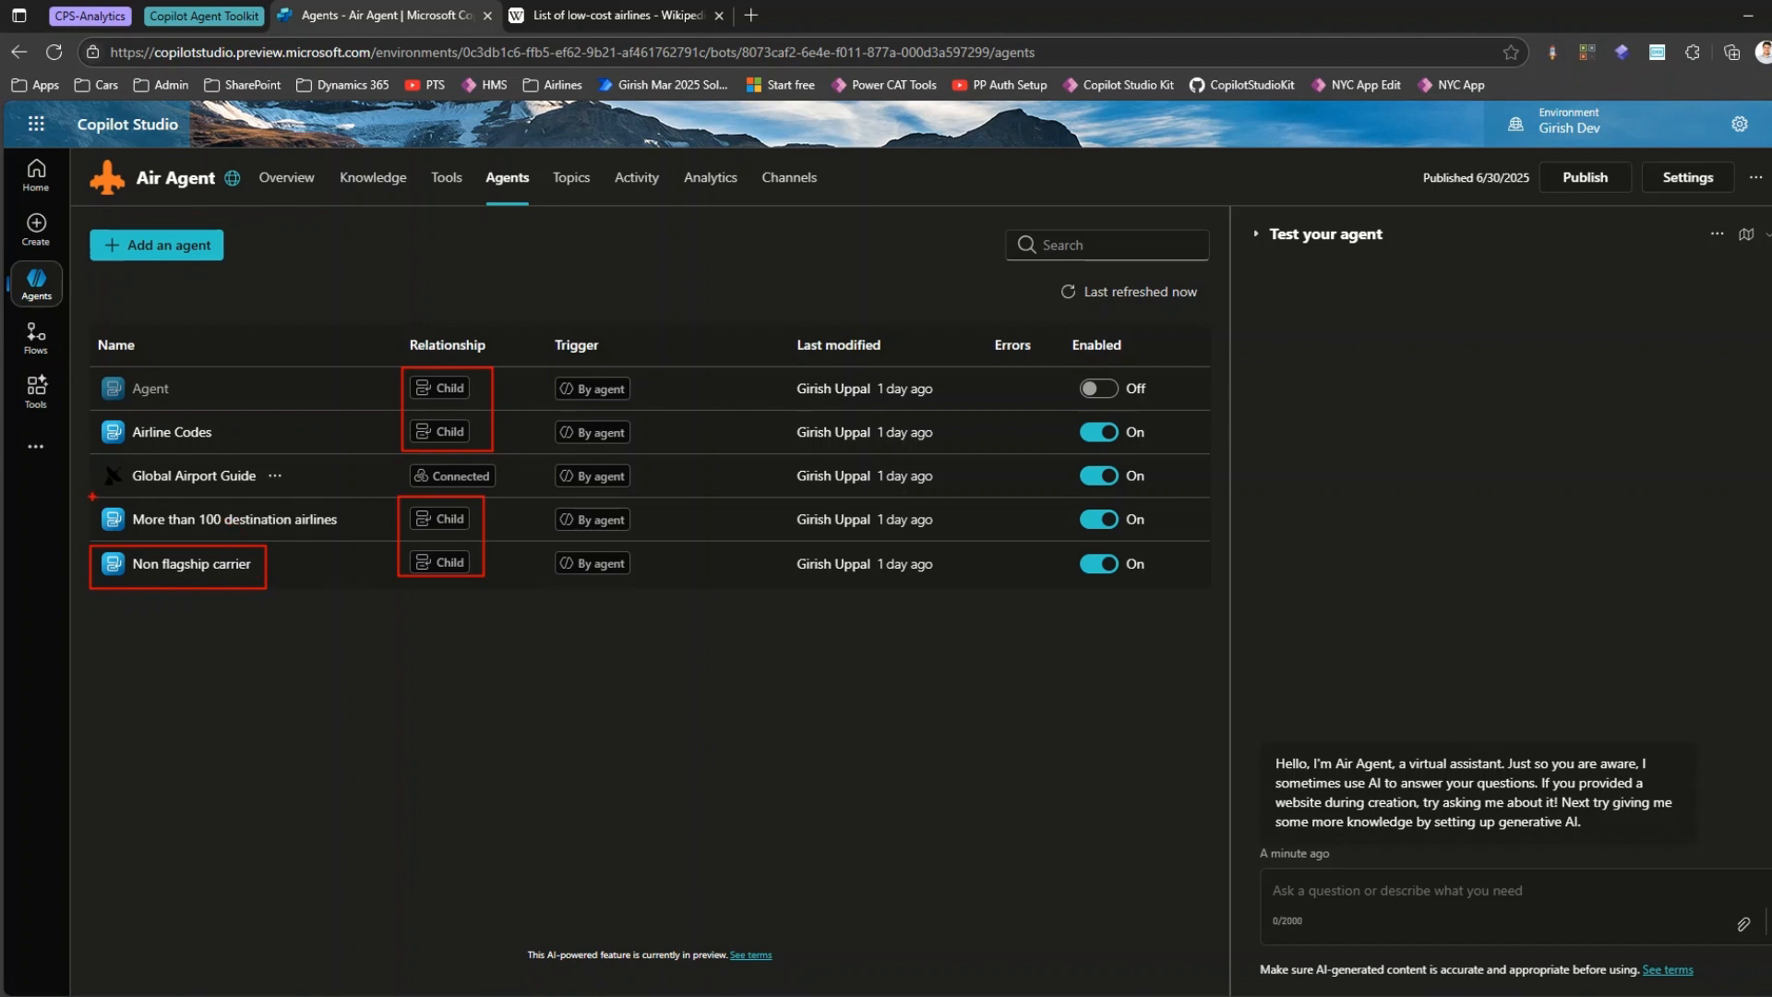
mouse_move(94, 495)
left_mouse_down()
mouse_move(227, 536)
mouse_move(352, 535)
left_mouse_up()
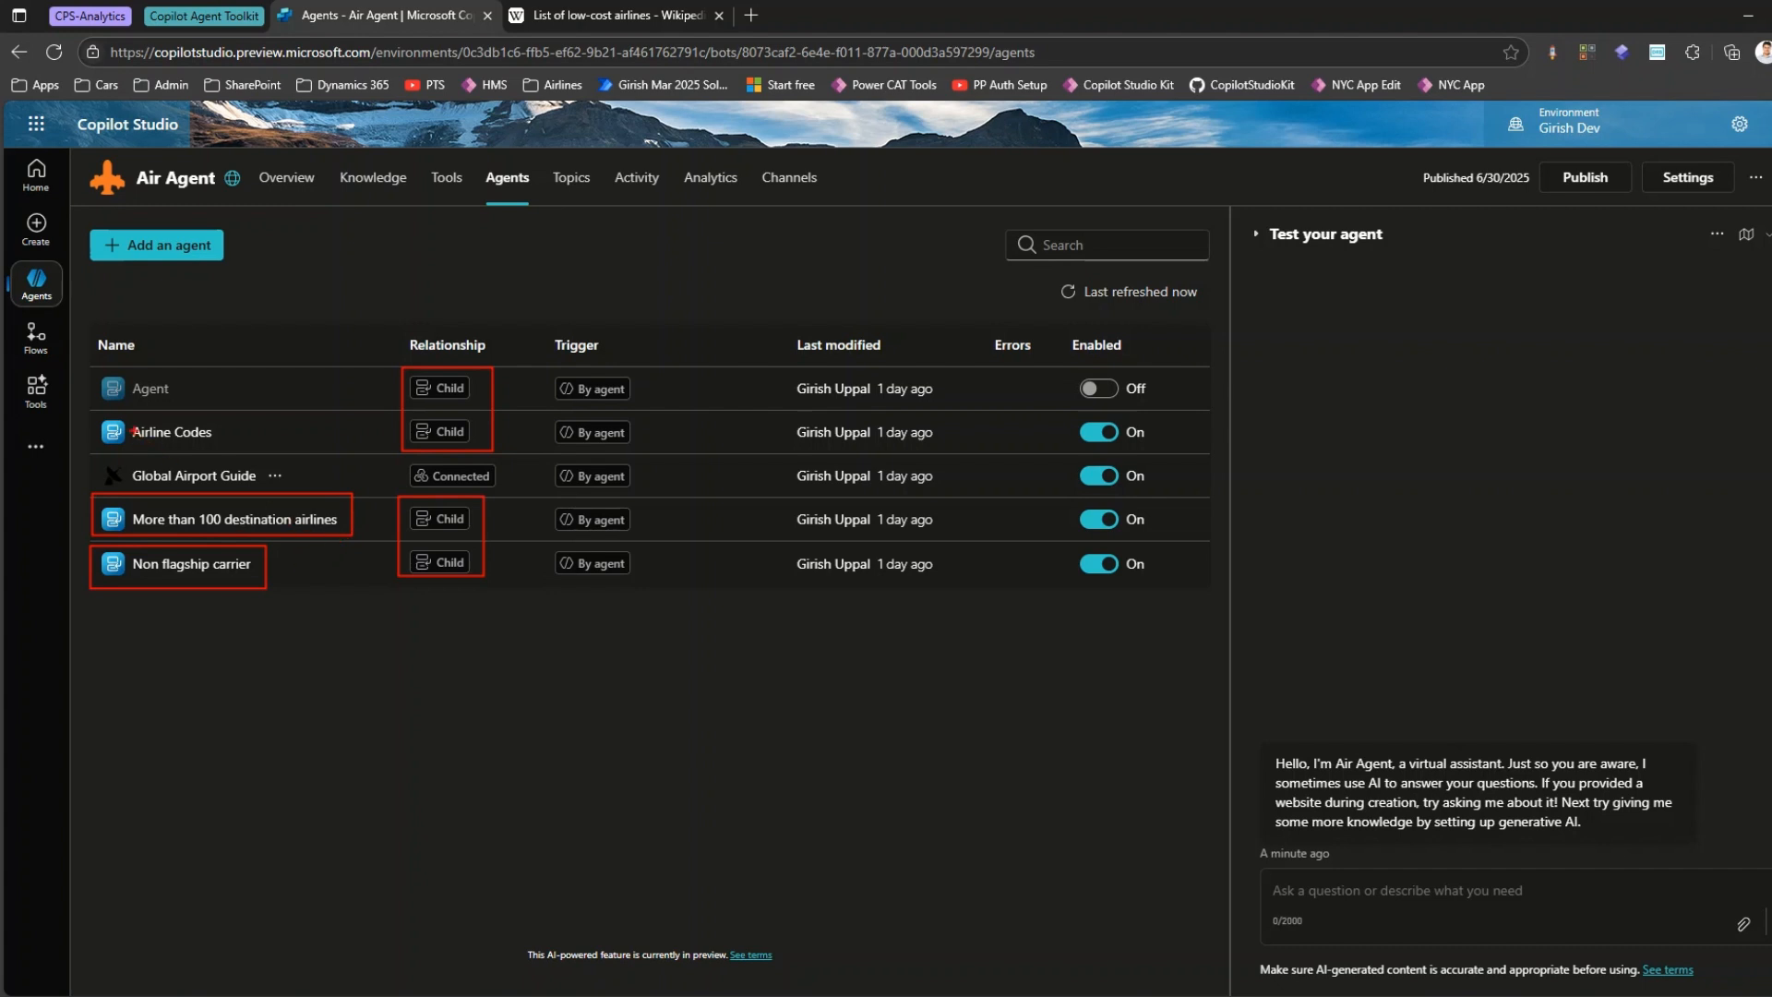
left_click_drag(90, 416, 232, 452)
mouse_move(90, 459)
left_mouse_down()
mouse_move(102, 476)
mouse_move(310, 489)
left_mouse_up()
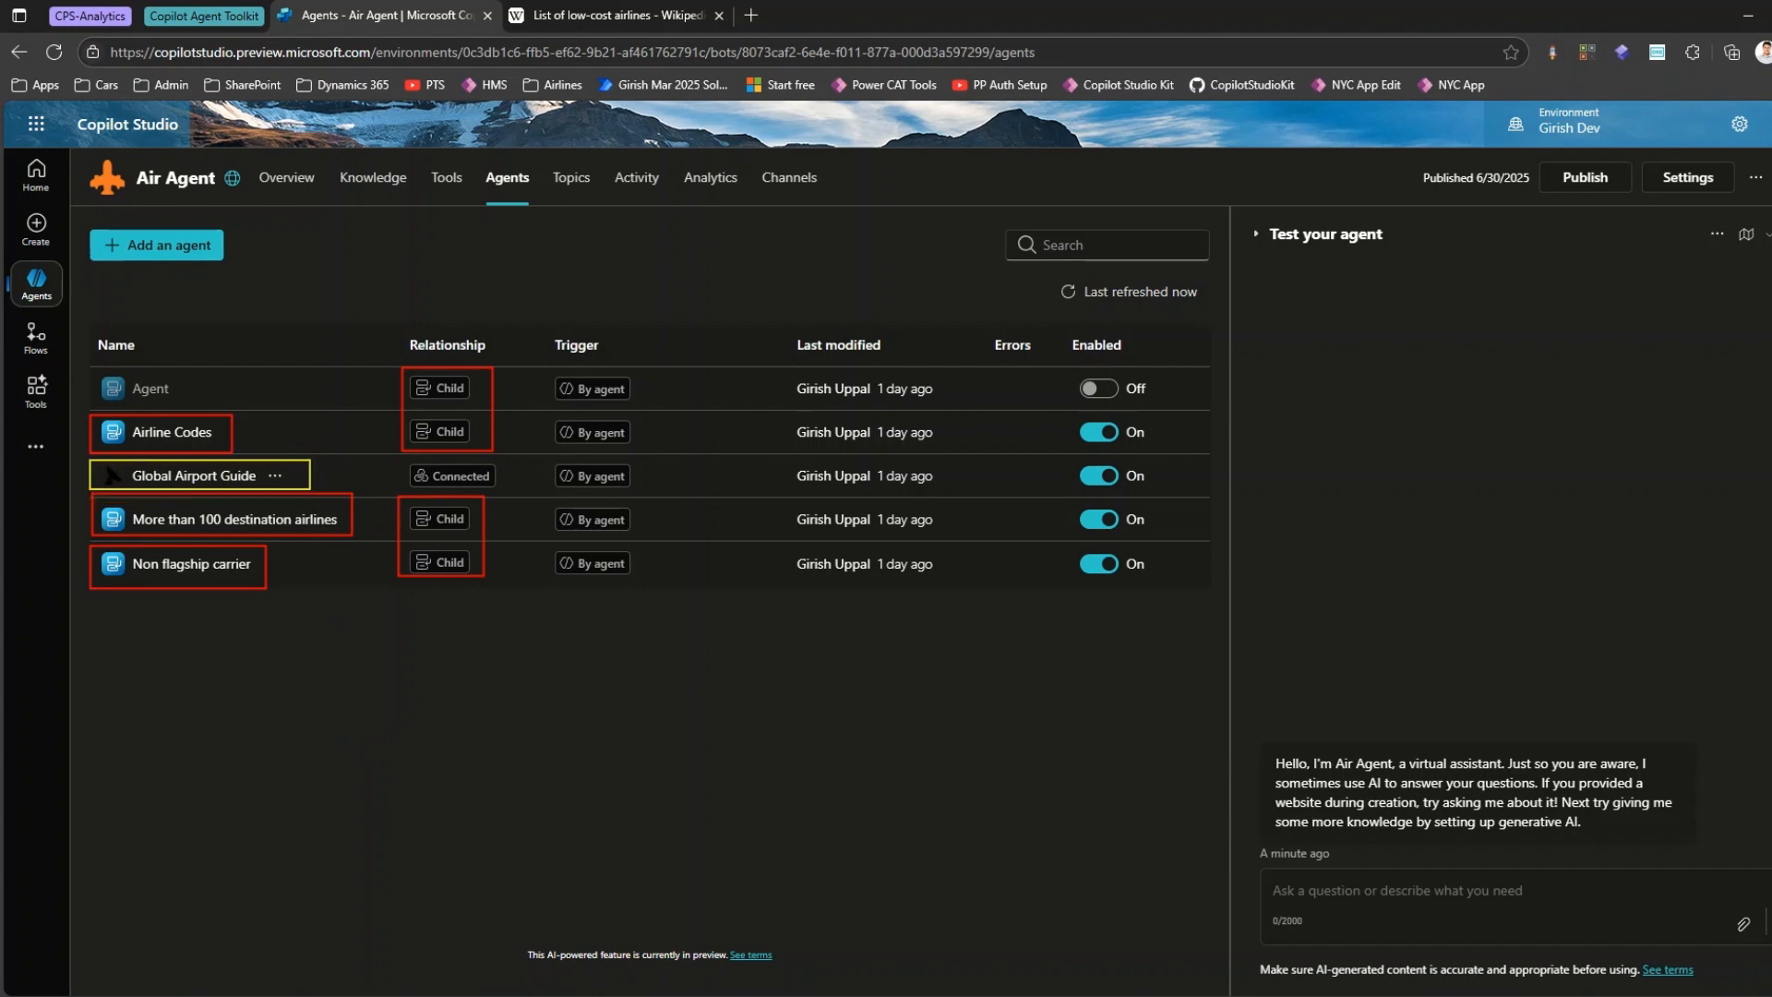
key("b")
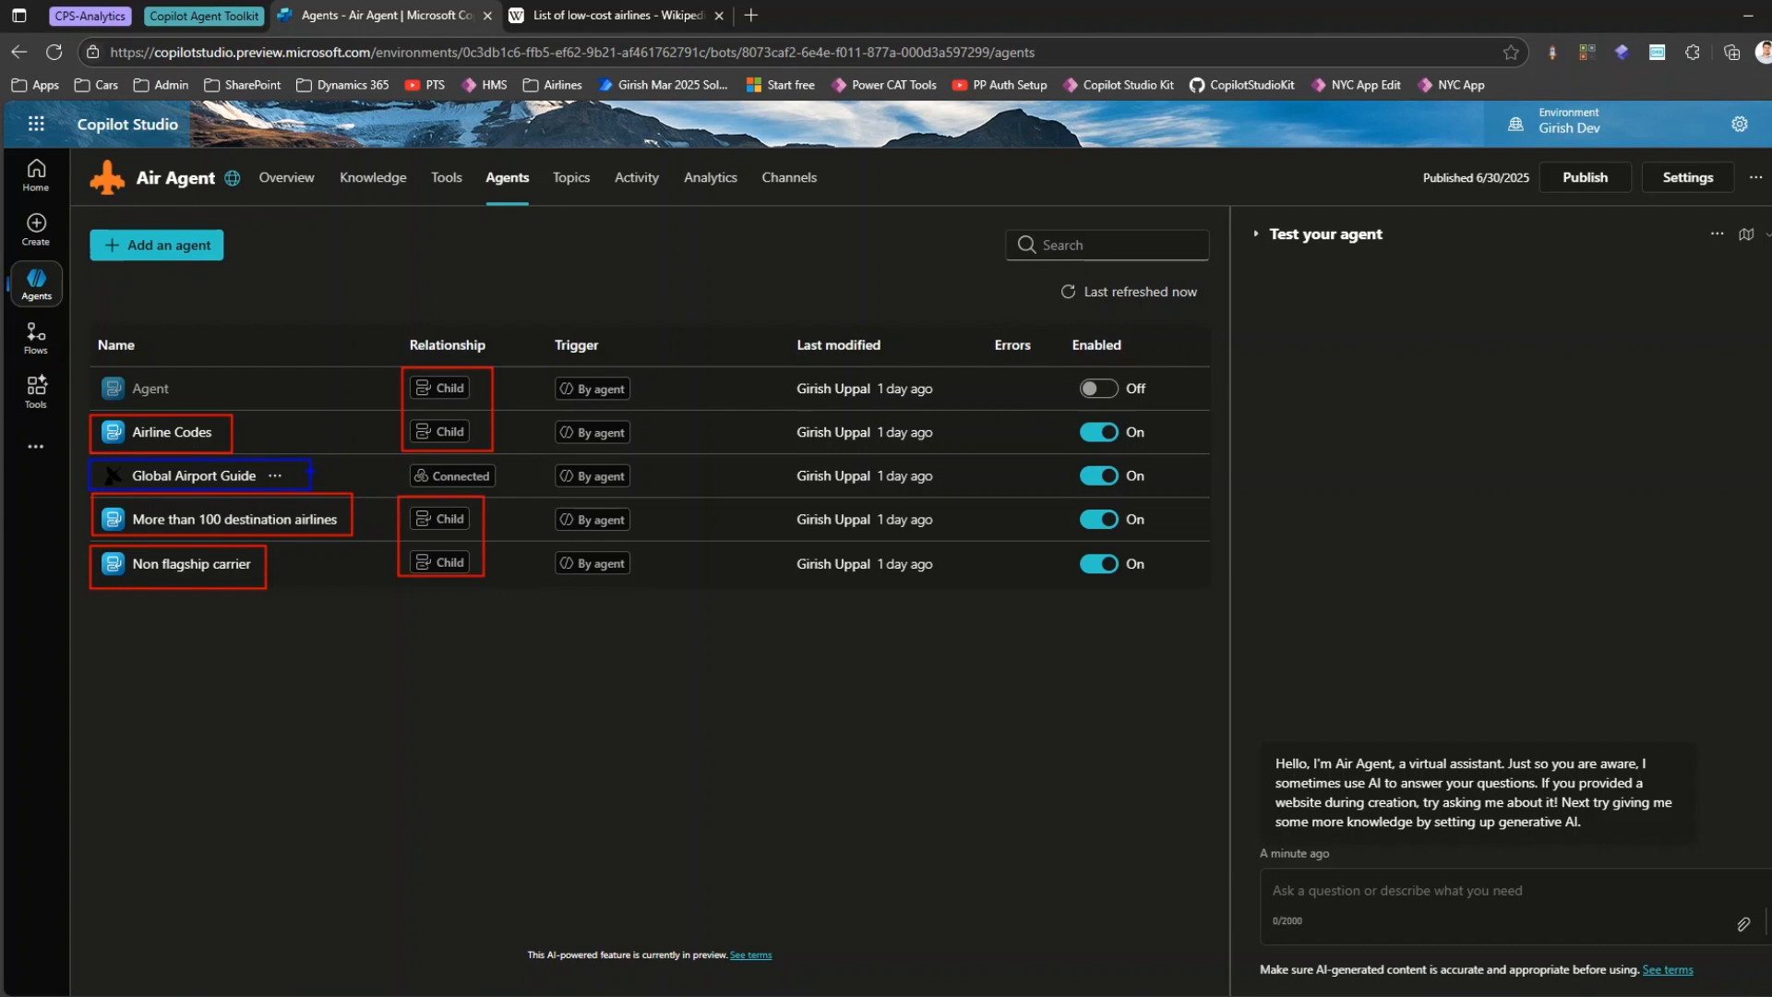
mouse_move(146, 147)
left_mouse_down()
mouse_move(222, 236)
mouse_move(103, 146)
left_mouse_up()
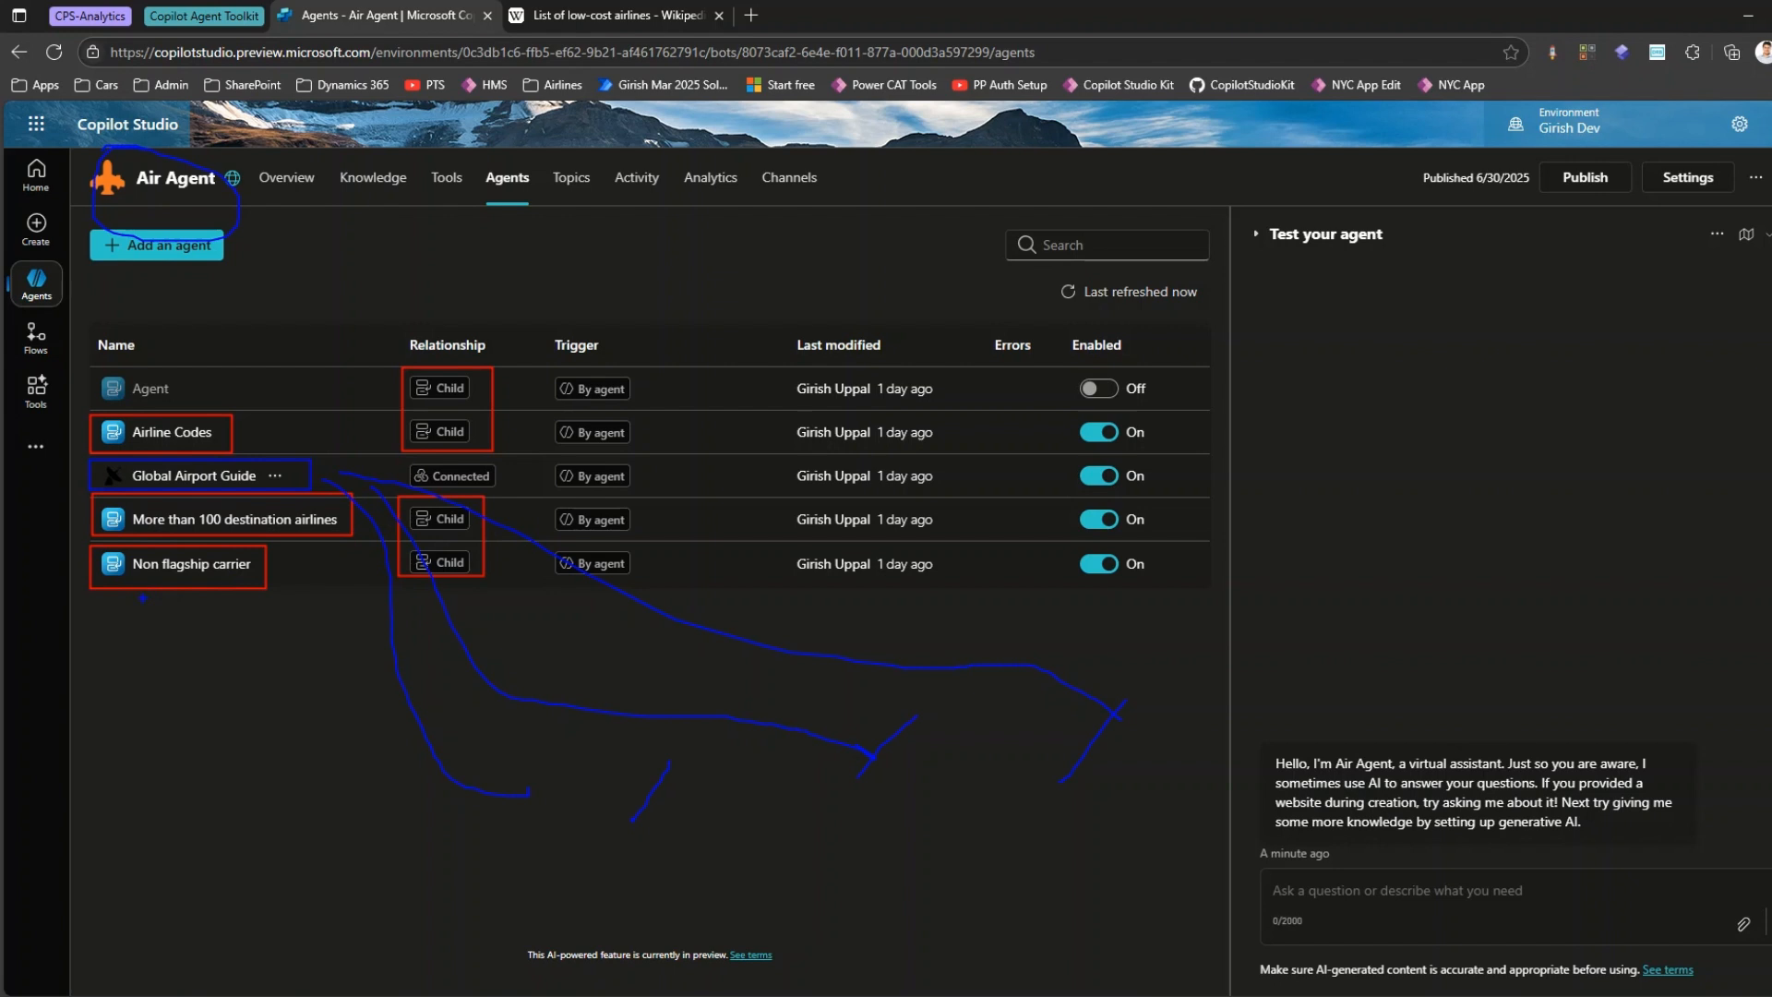
key("Escape")
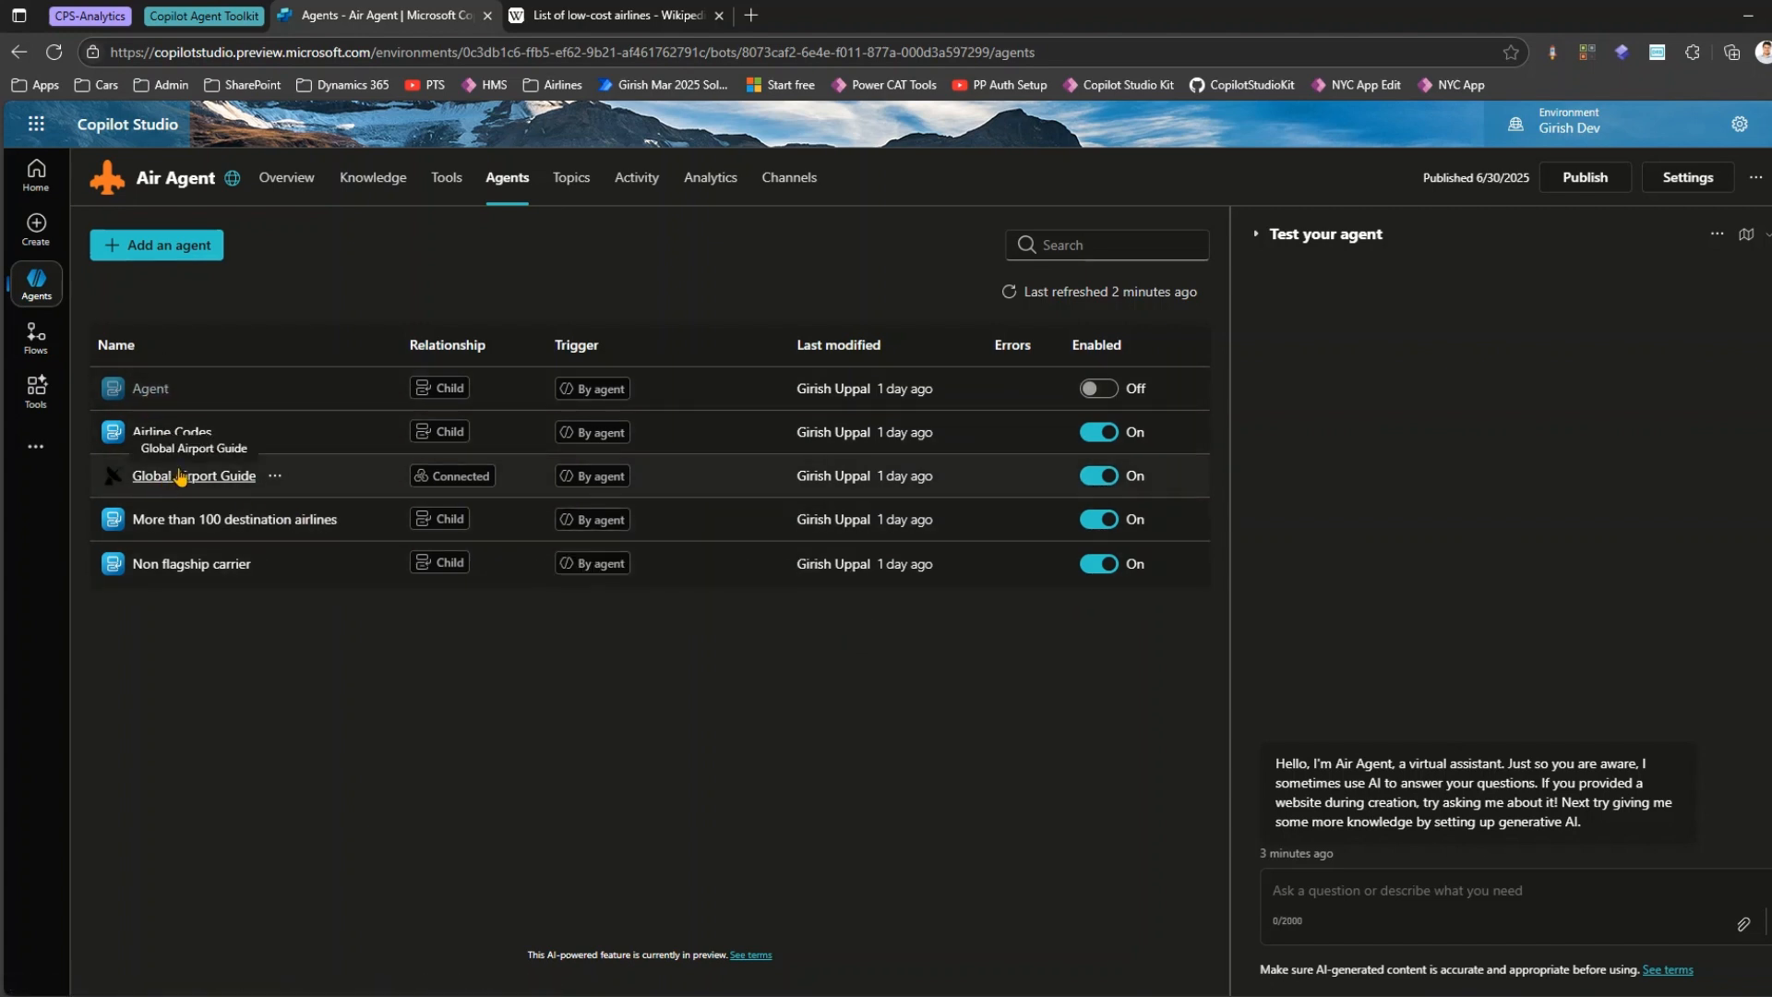
Look through Wikipedia's list of low-cost airlines as a possible source for a new agent, and return to Air Agent.
left_click(590, 16)
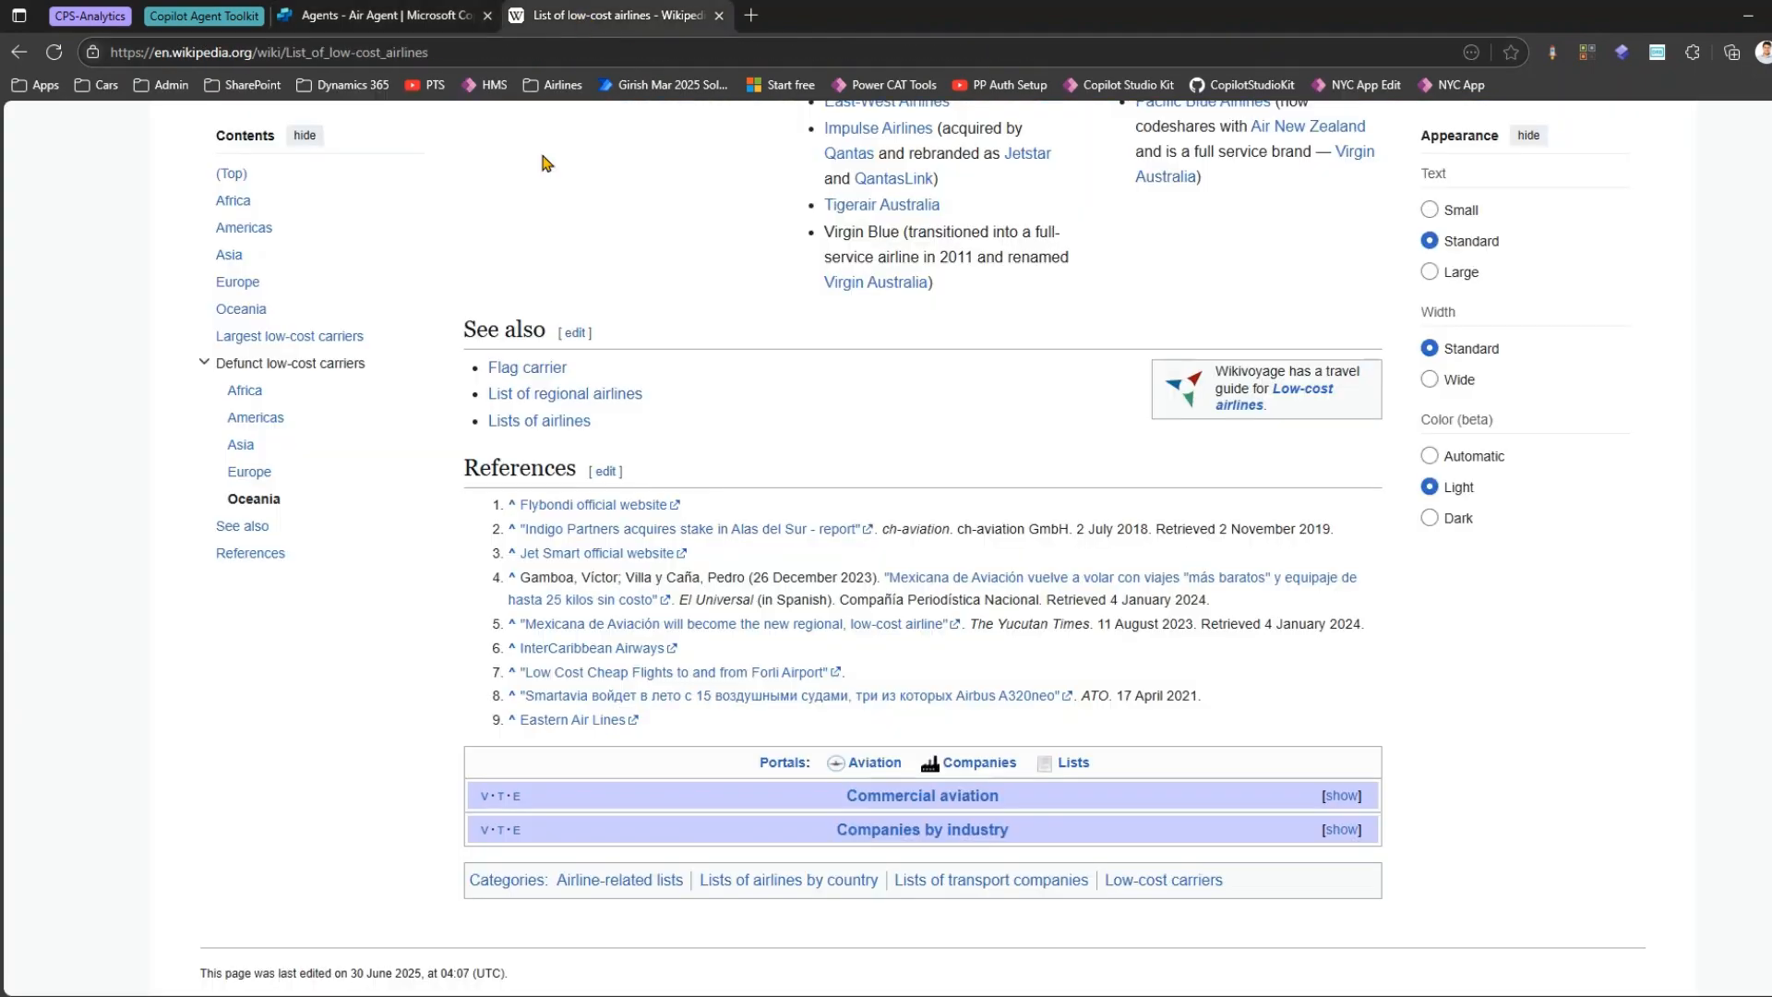
scroll(621, 434, "up", 20)
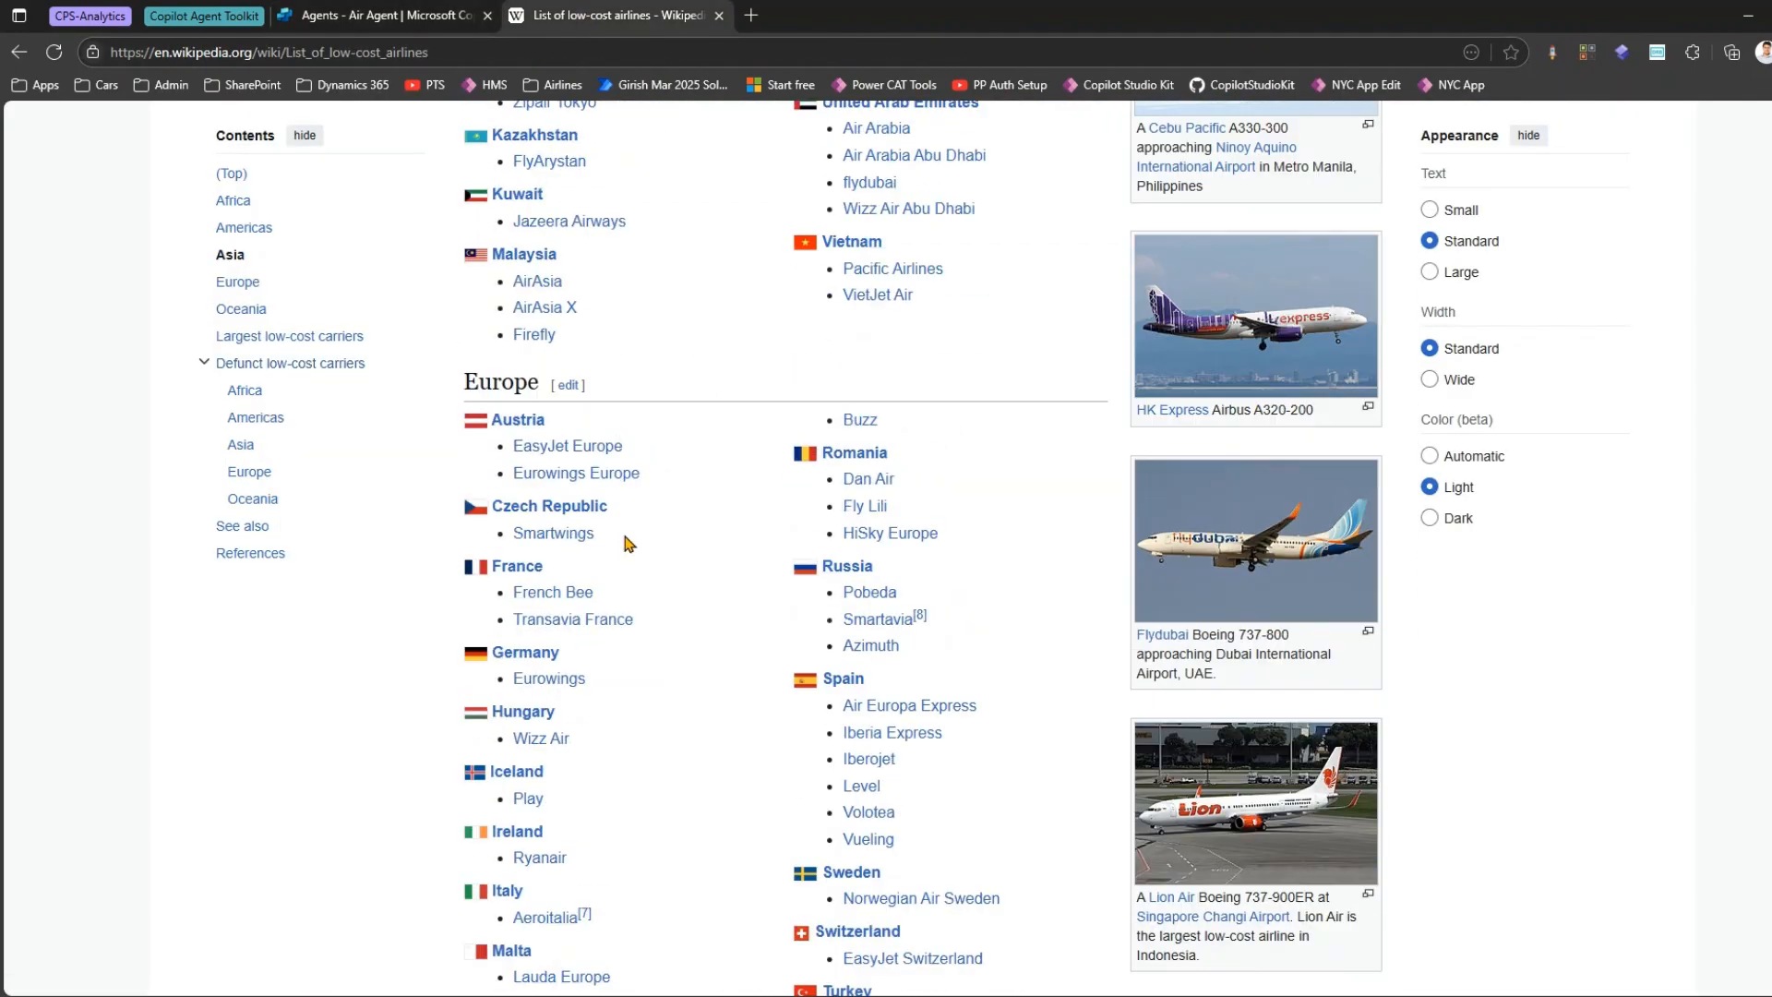
scroll(625, 543, "up", 10)
left_click_drag(467, 203, 772, 225)
scroll(517, 448, "down", 5)
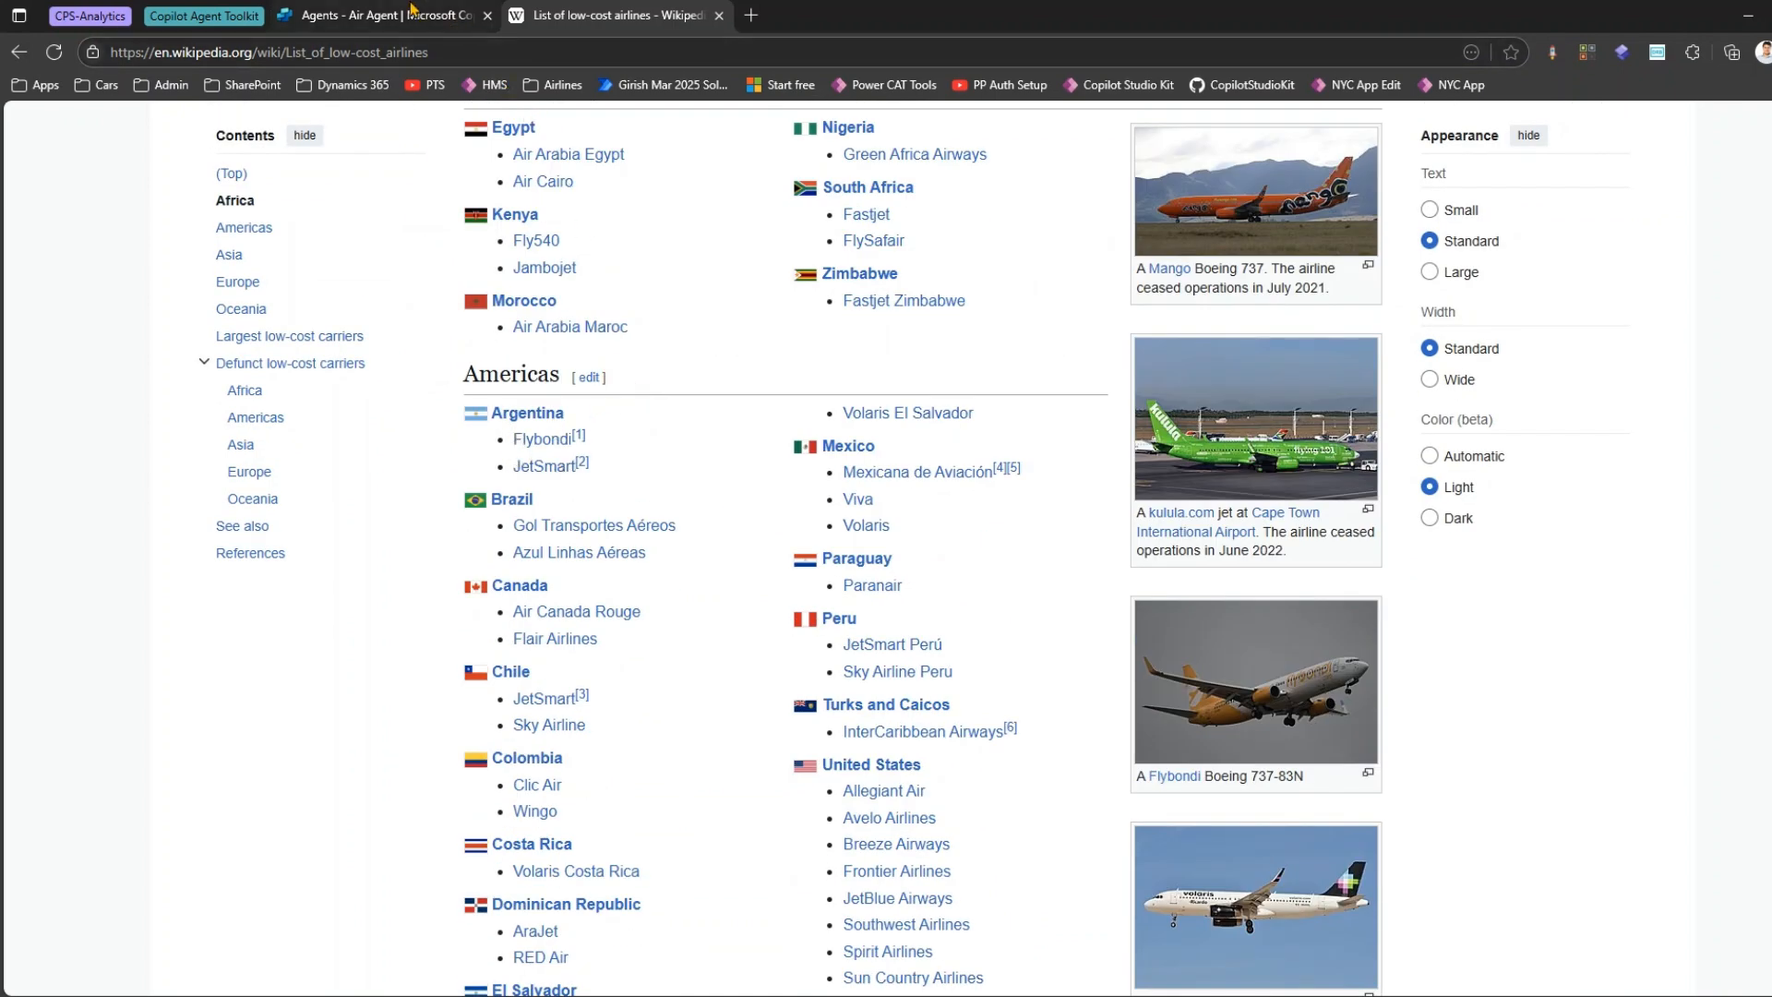
left_click(412, 11)
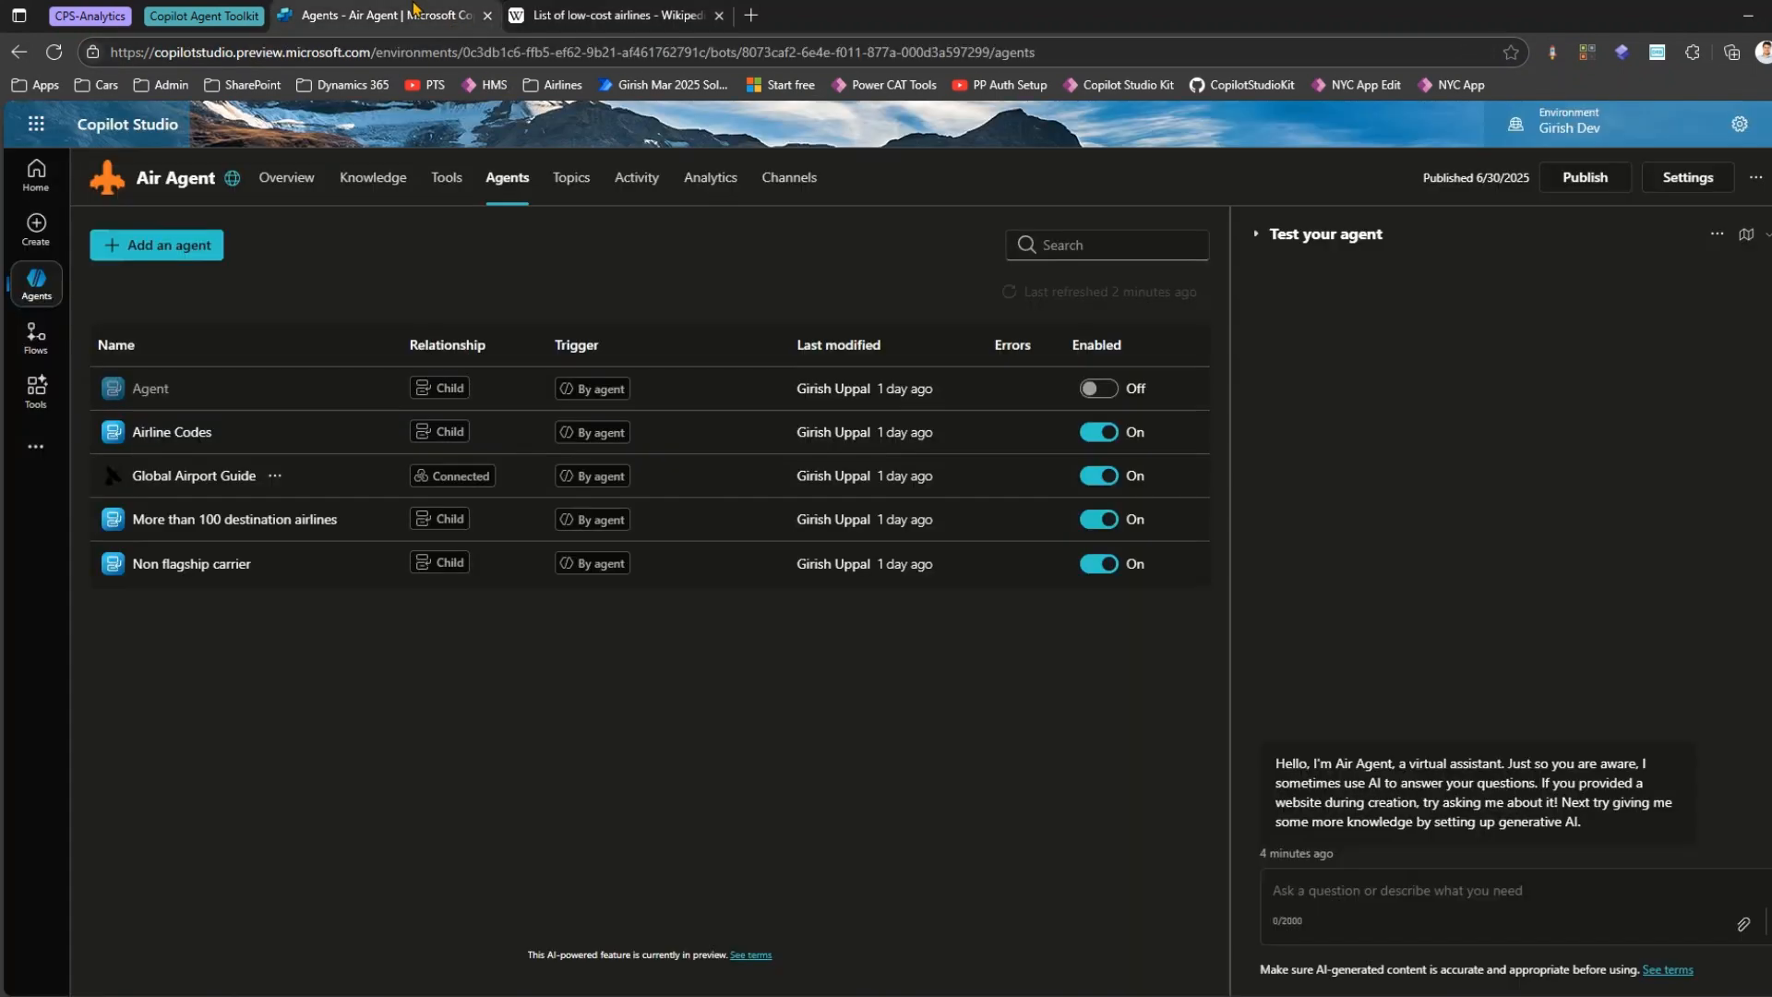
Add a new child agent to Air Agent by creating a lightweight agent inside it.
left_click(197, 242)
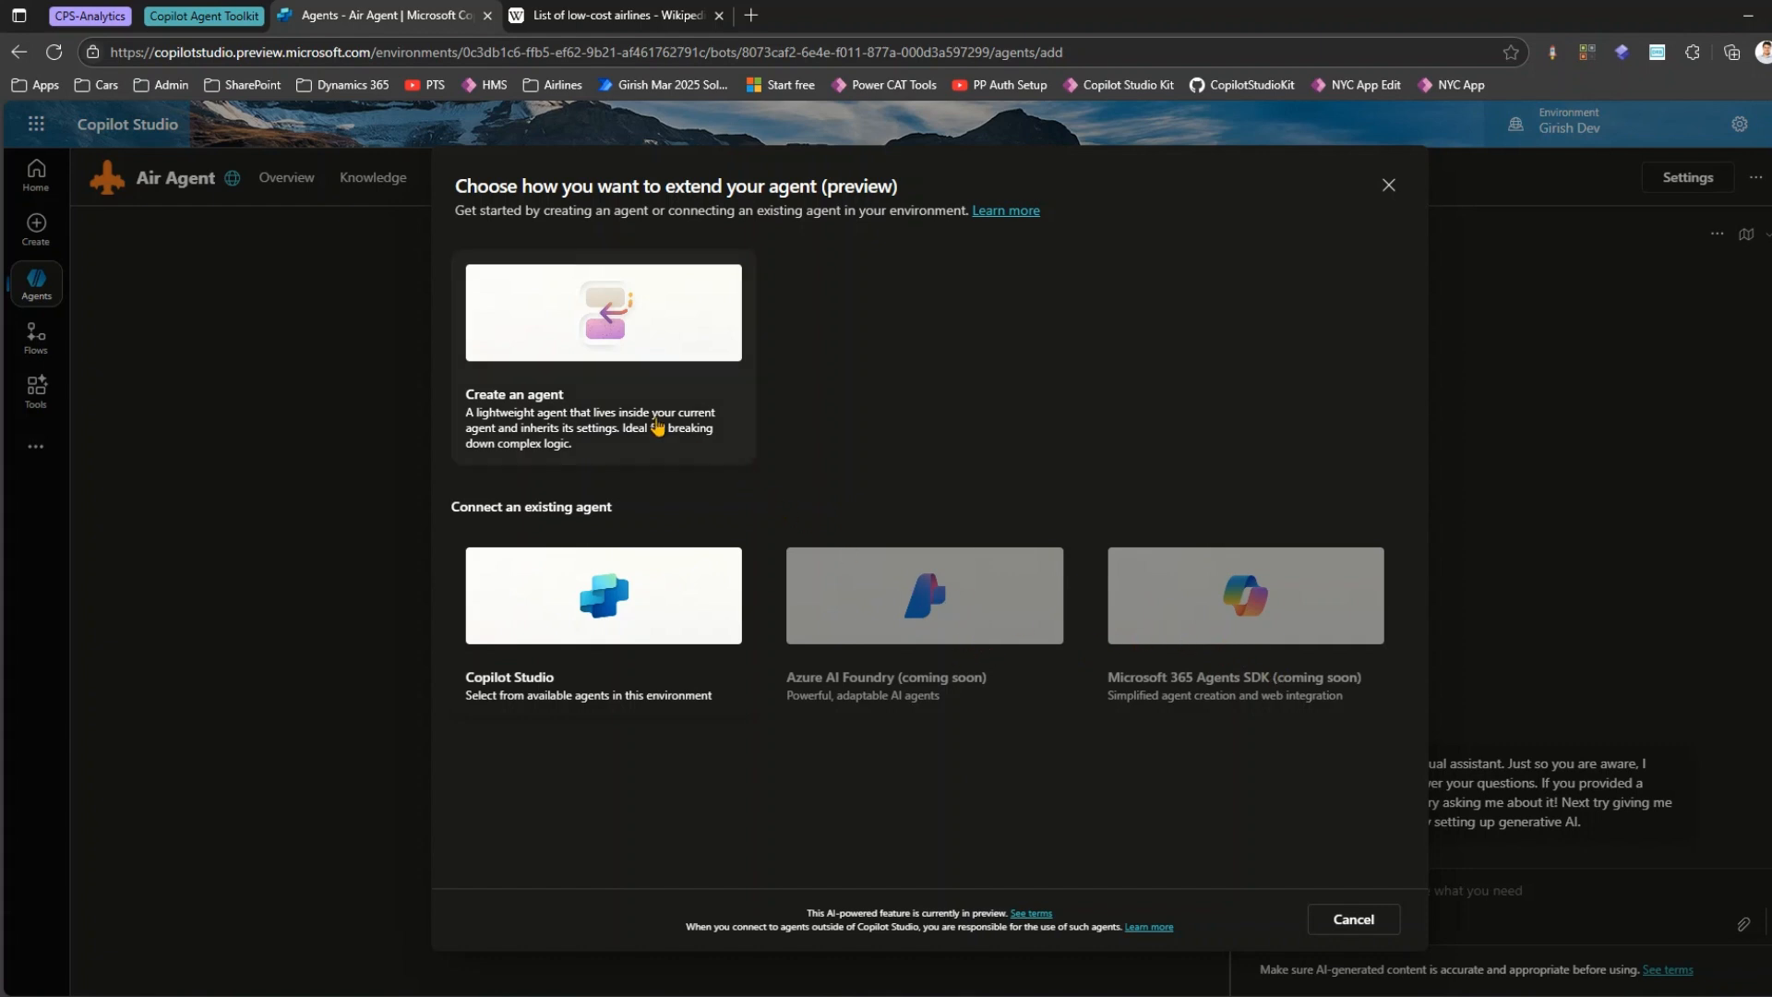
left_click(581, 299)
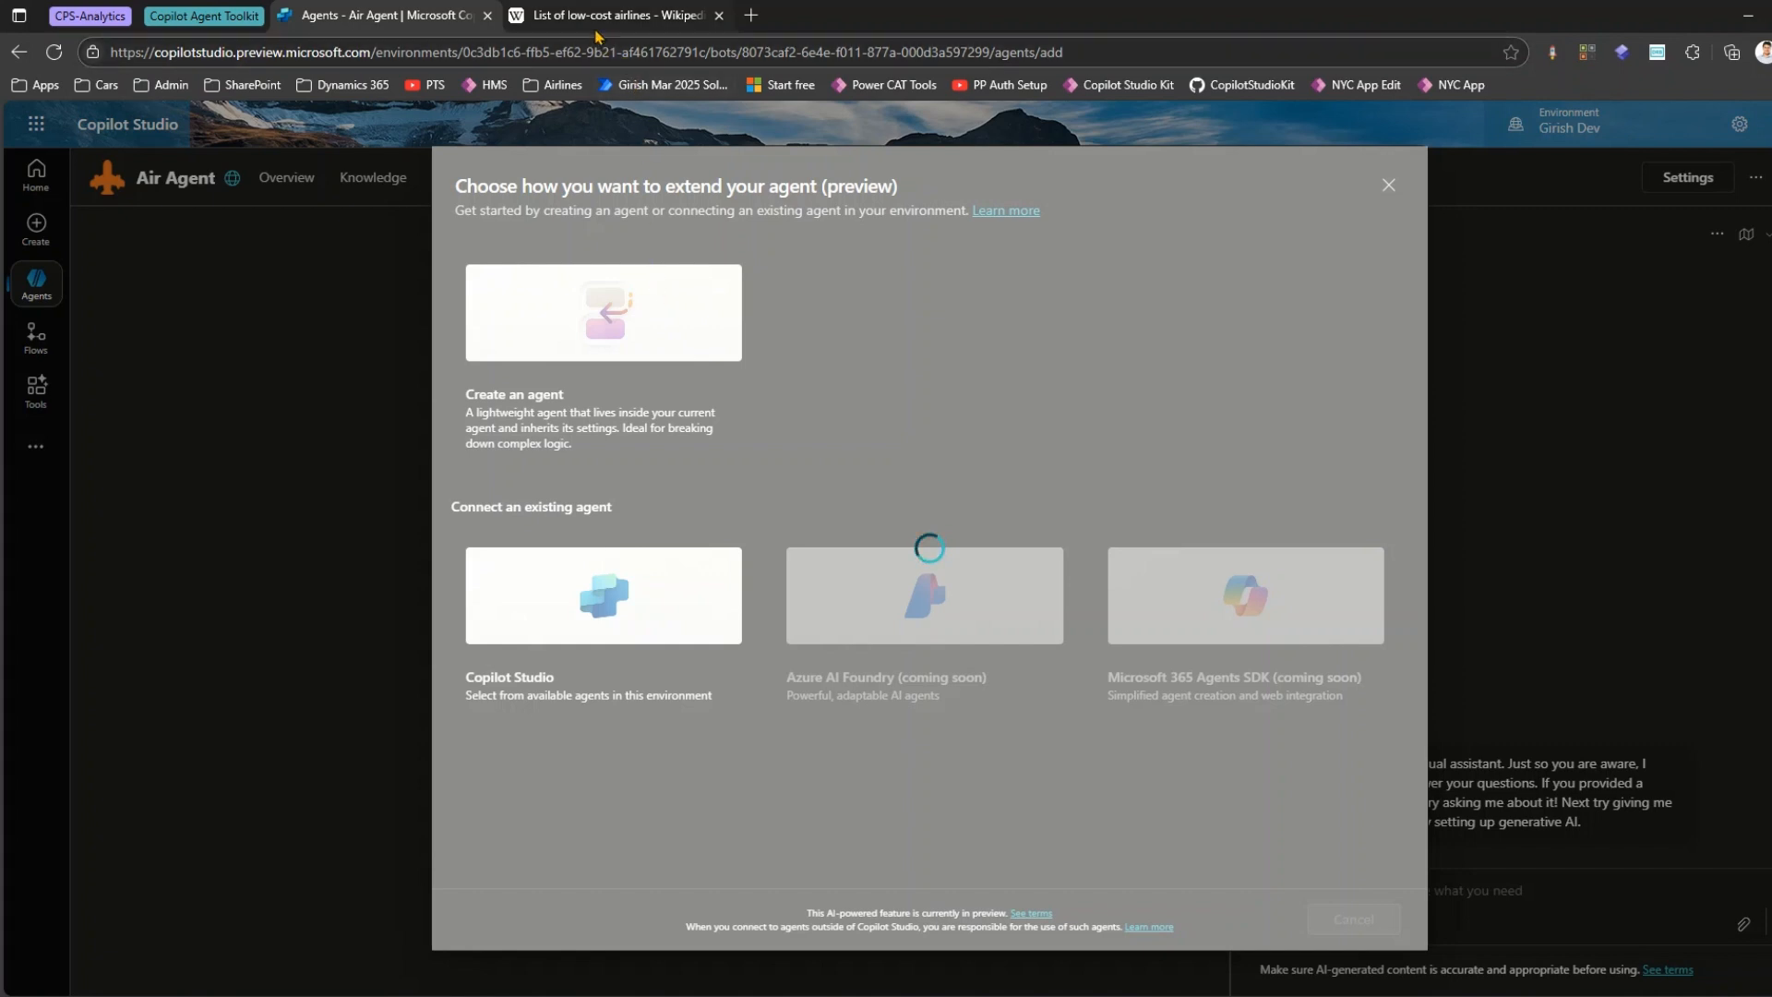
Copy the web address of Wikipedia's list of low-cost airlines and return to the new child agent.
mouse_move(599, 20)
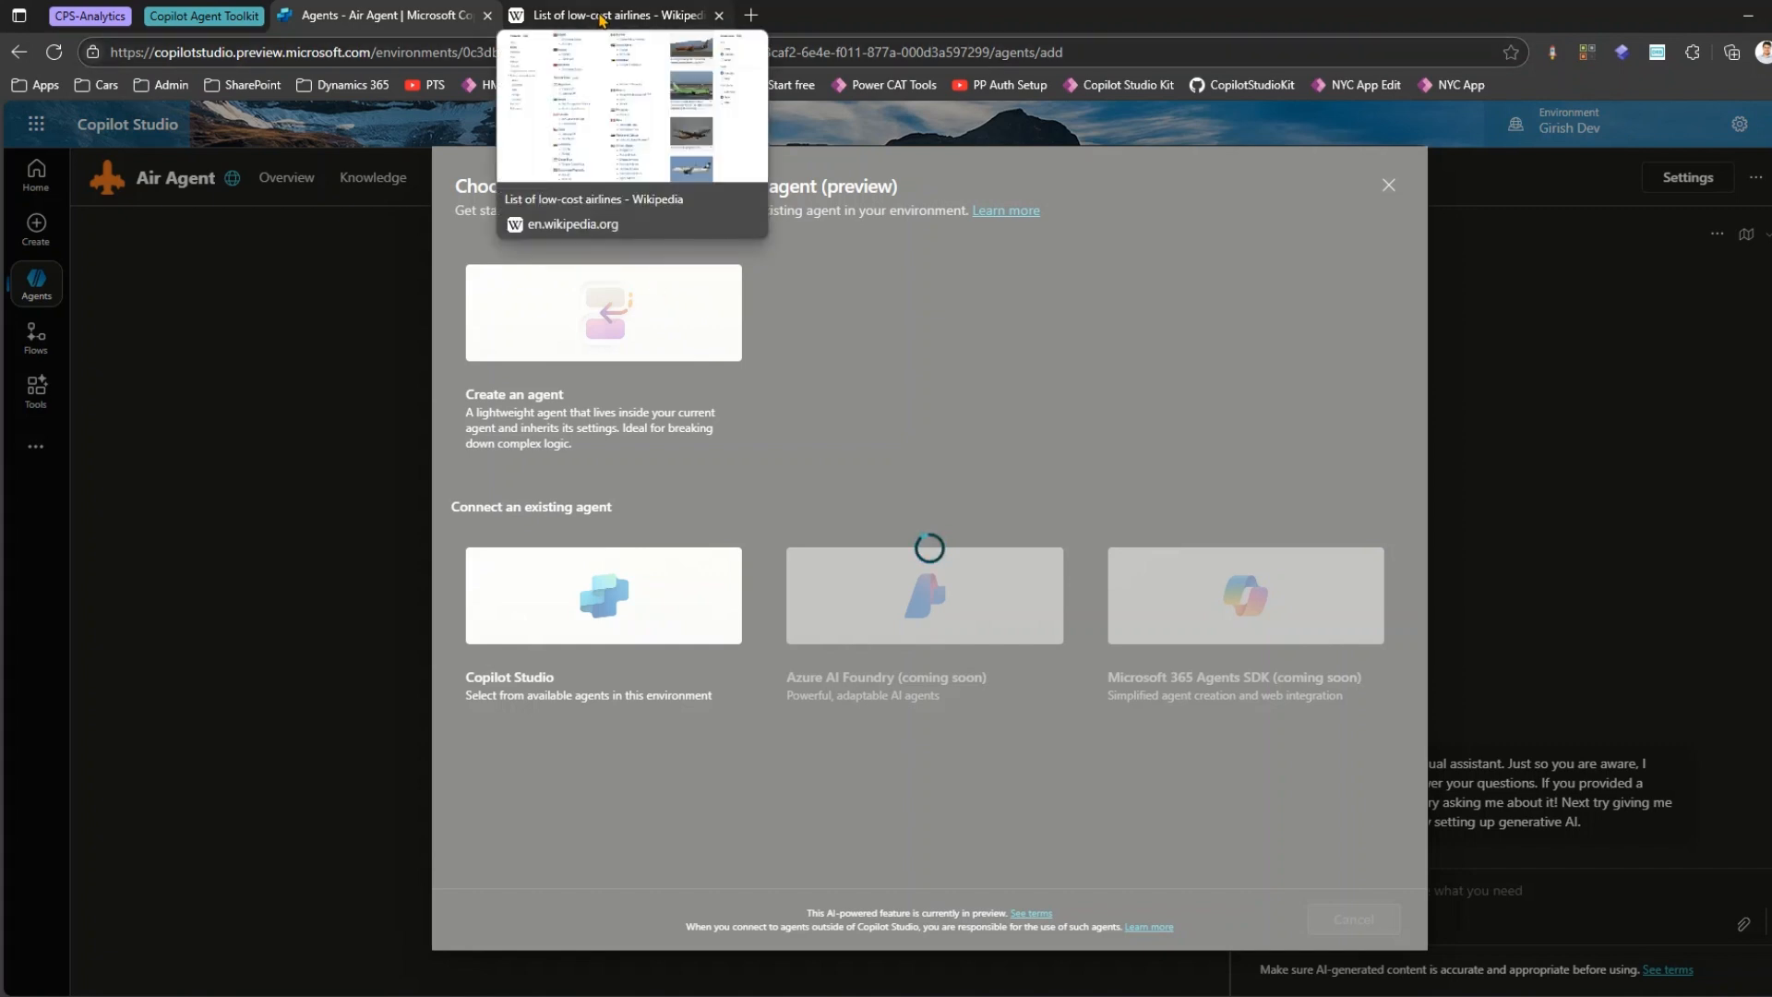
left_click(600, 16)
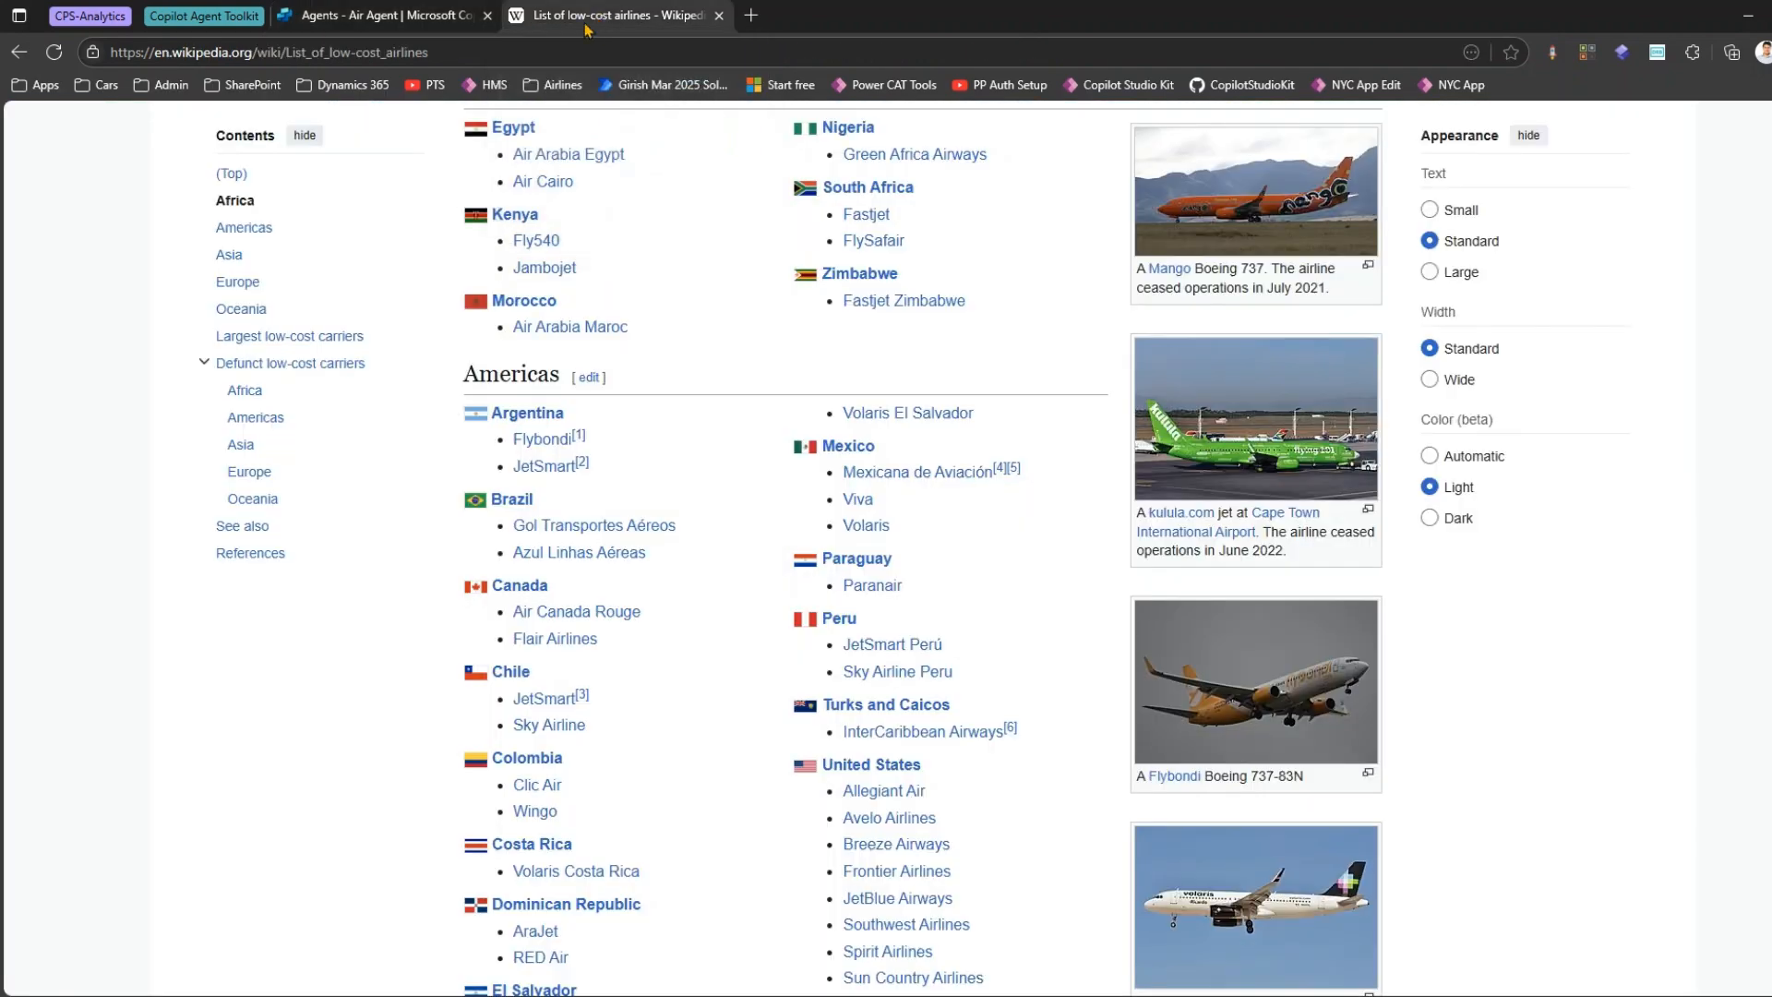
left_click(472, 50)
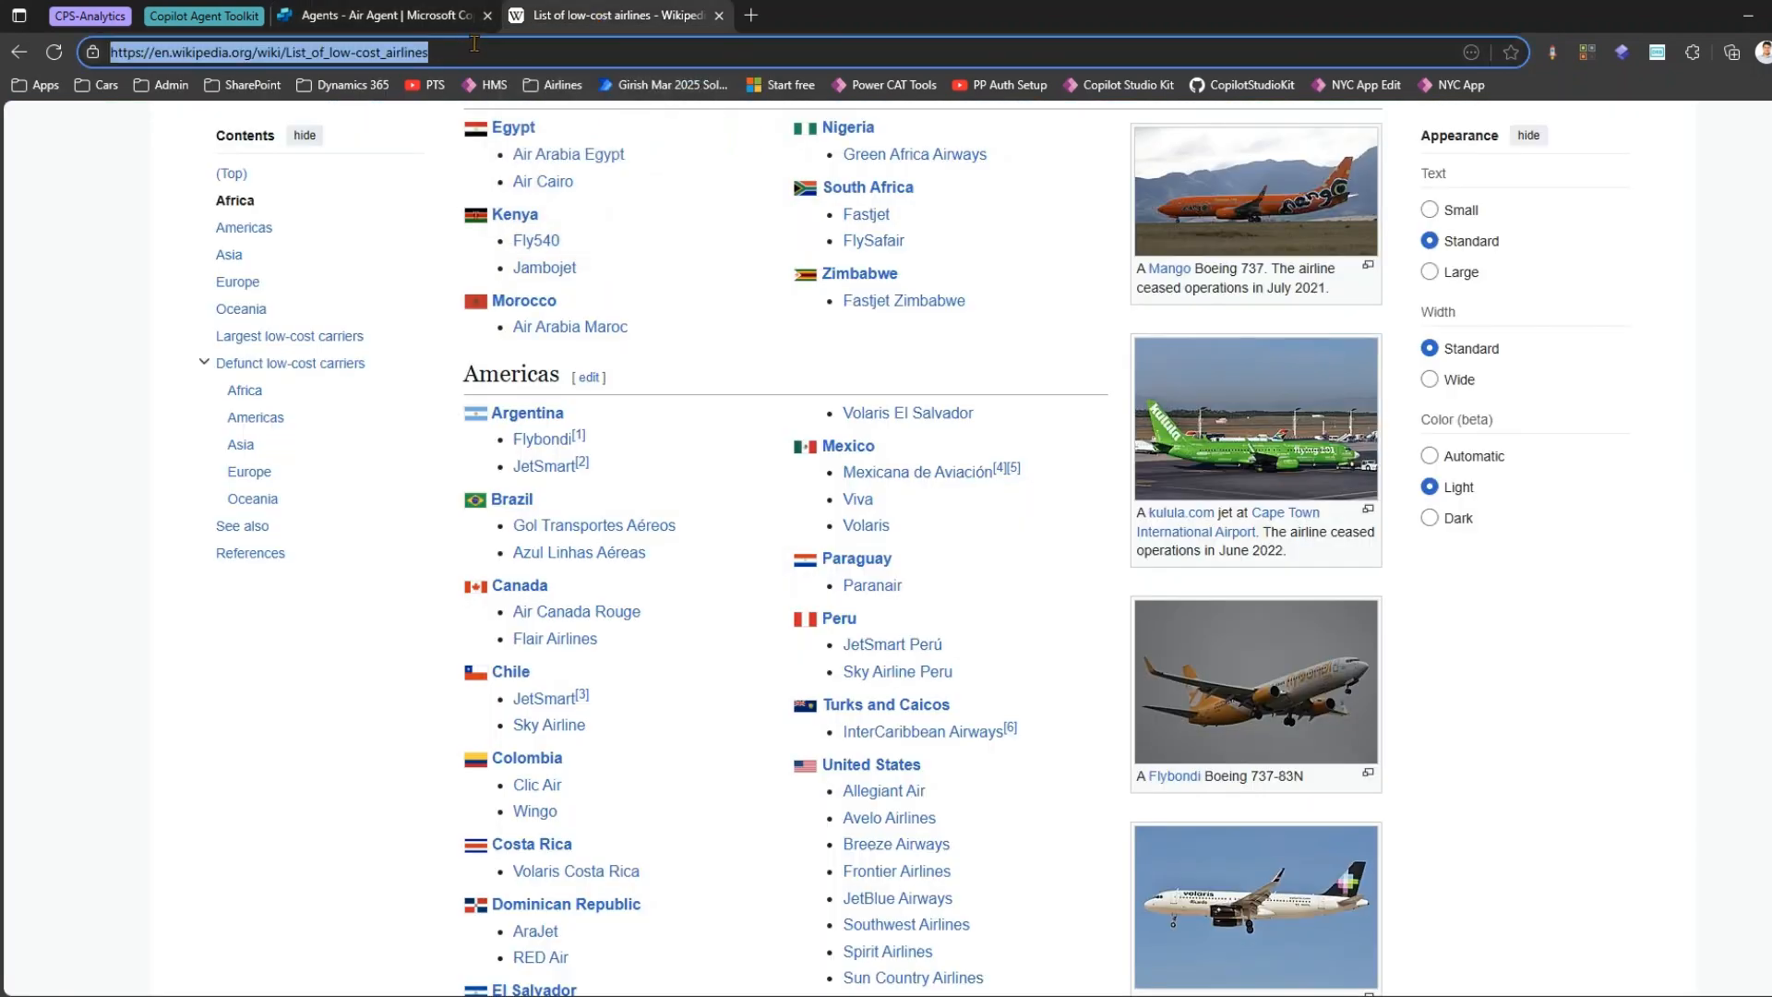
left_click(418, 16)
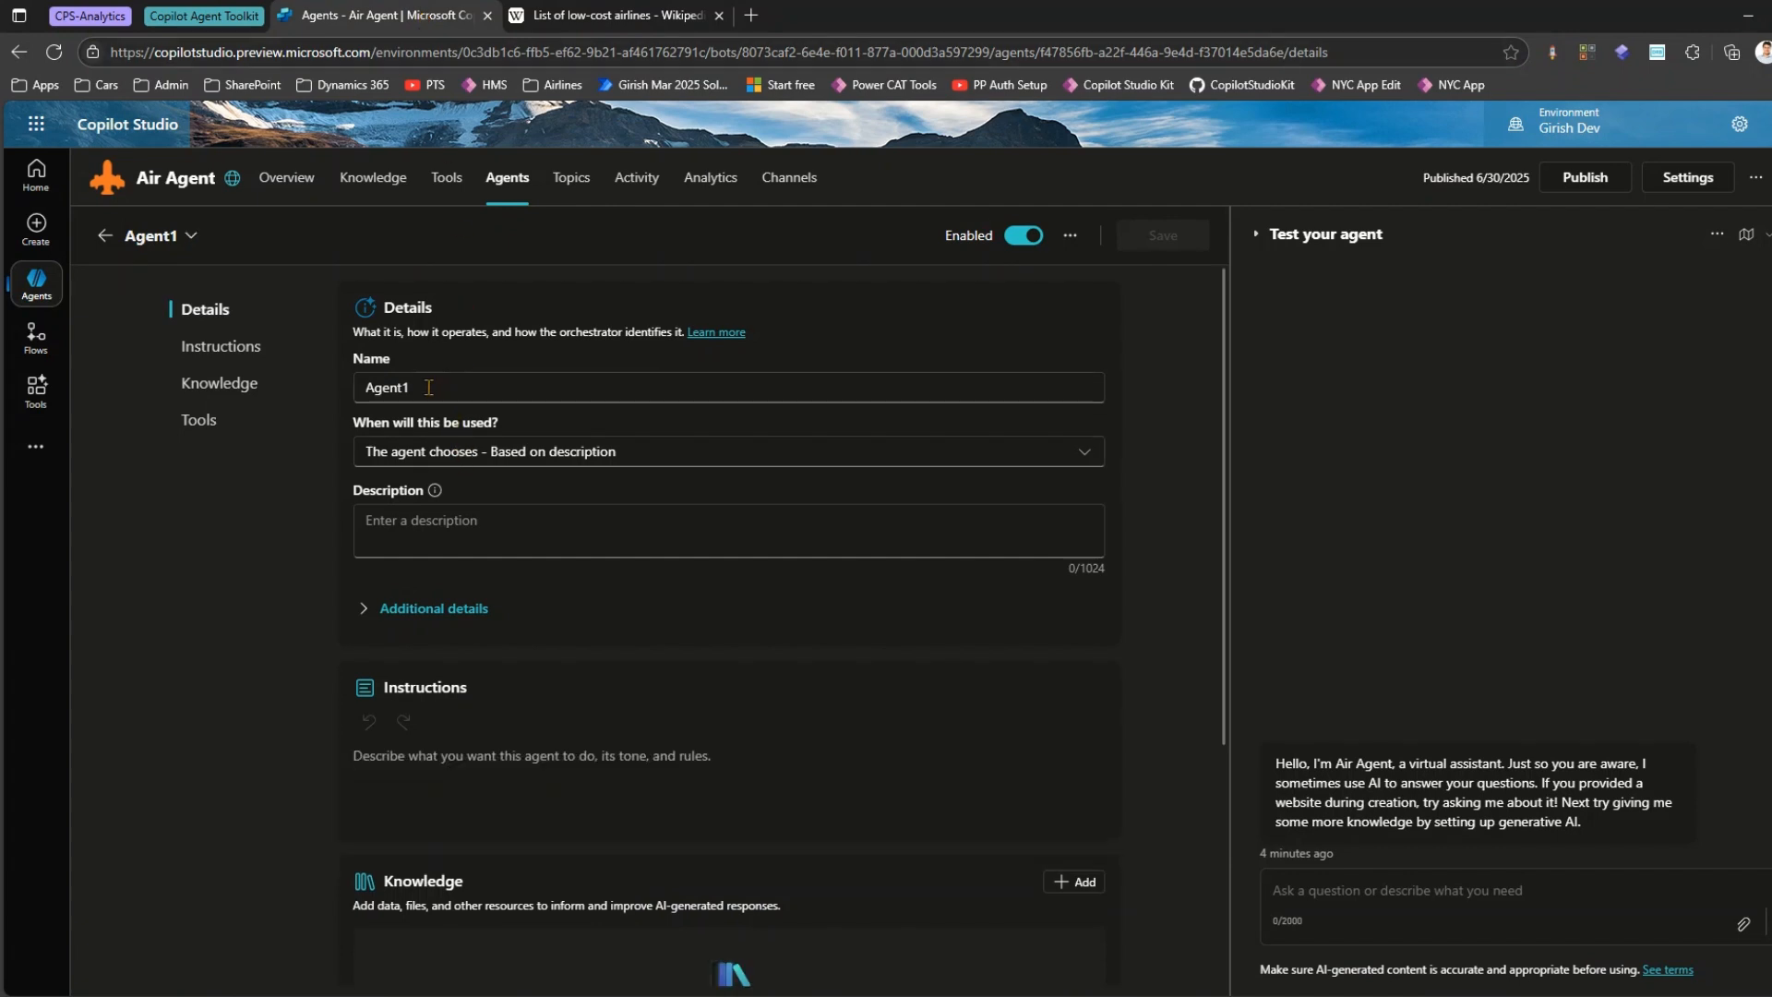
Name the child agent "List of low cost airlines" and review the options for when it will be used.
left_click_drag(428, 387, 353, 387)
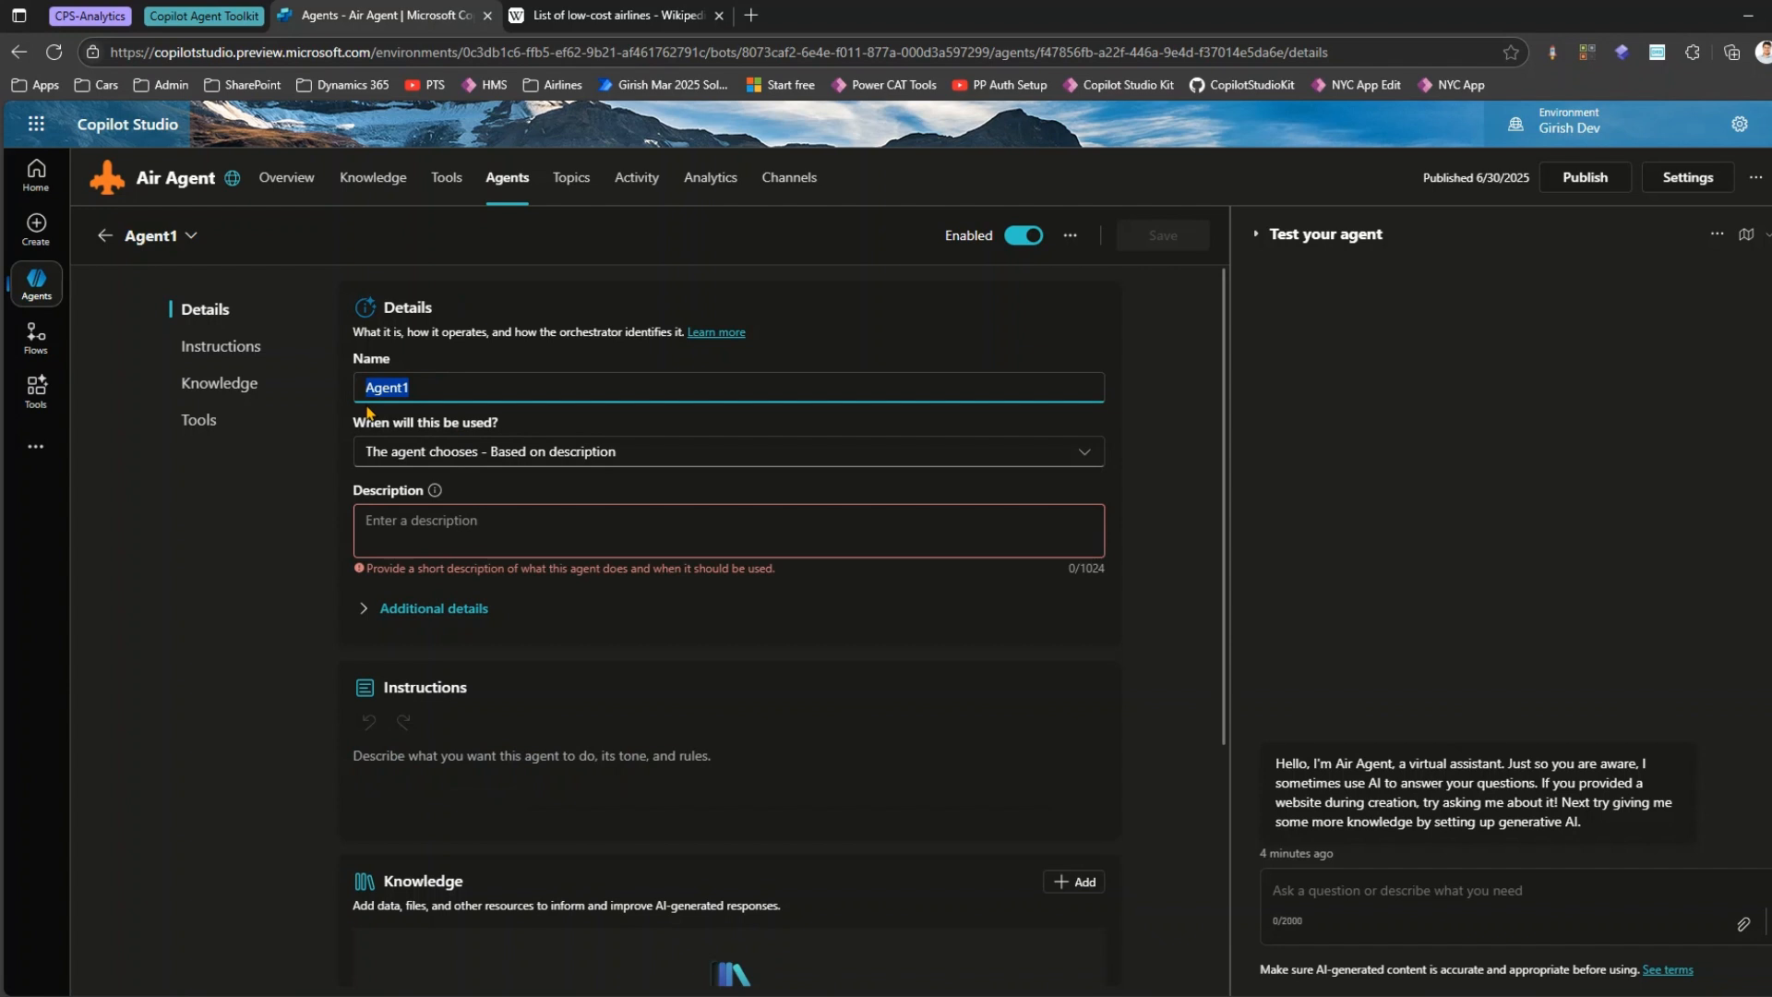
type("List of")
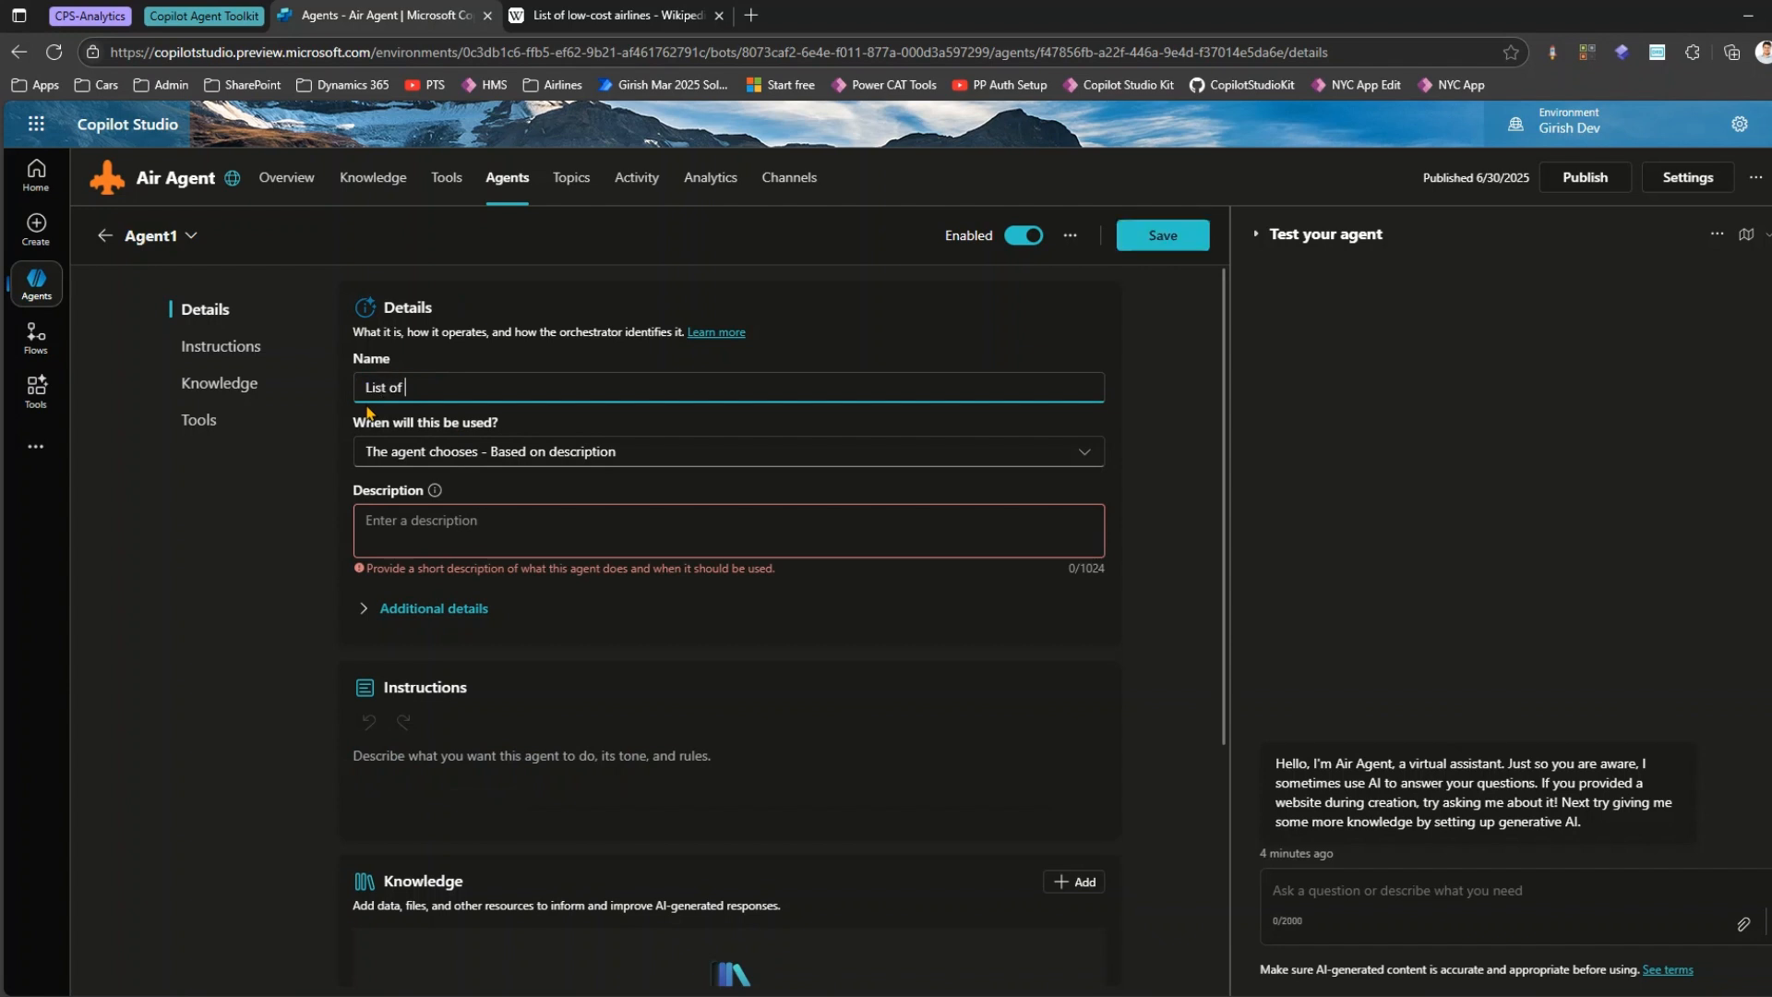
type(" low cost airlines")
left_click(453, 459)
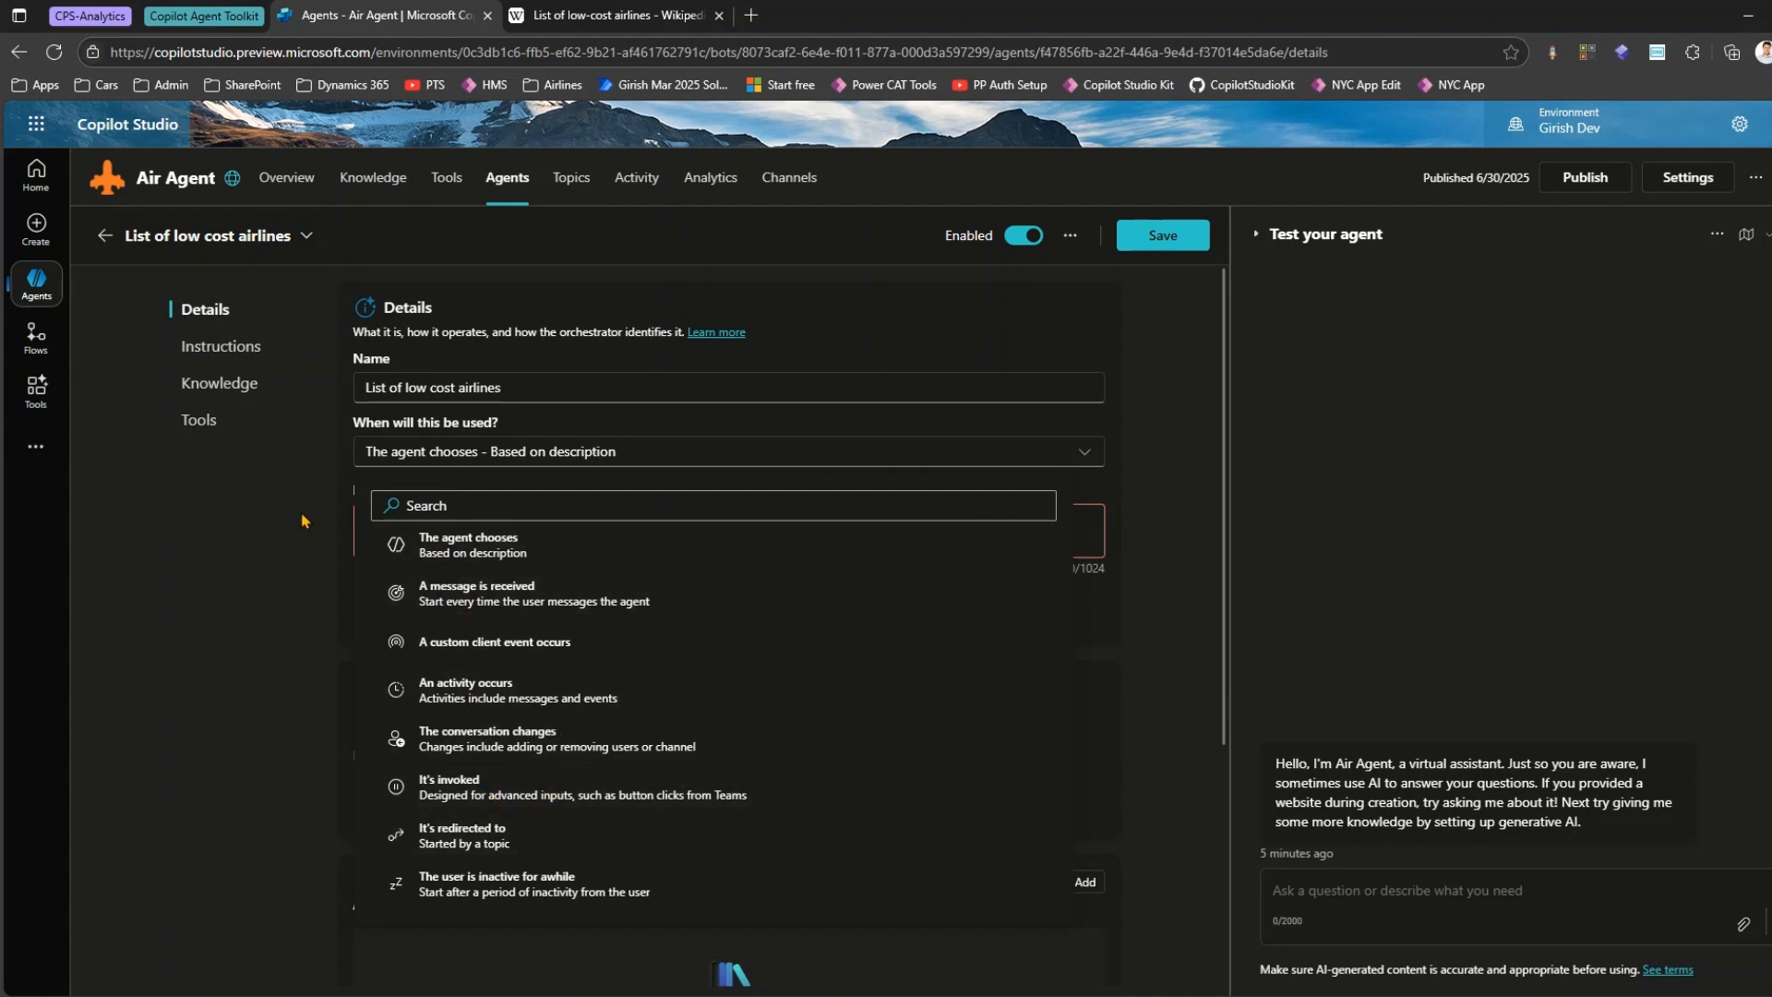
left_click(450, 454)
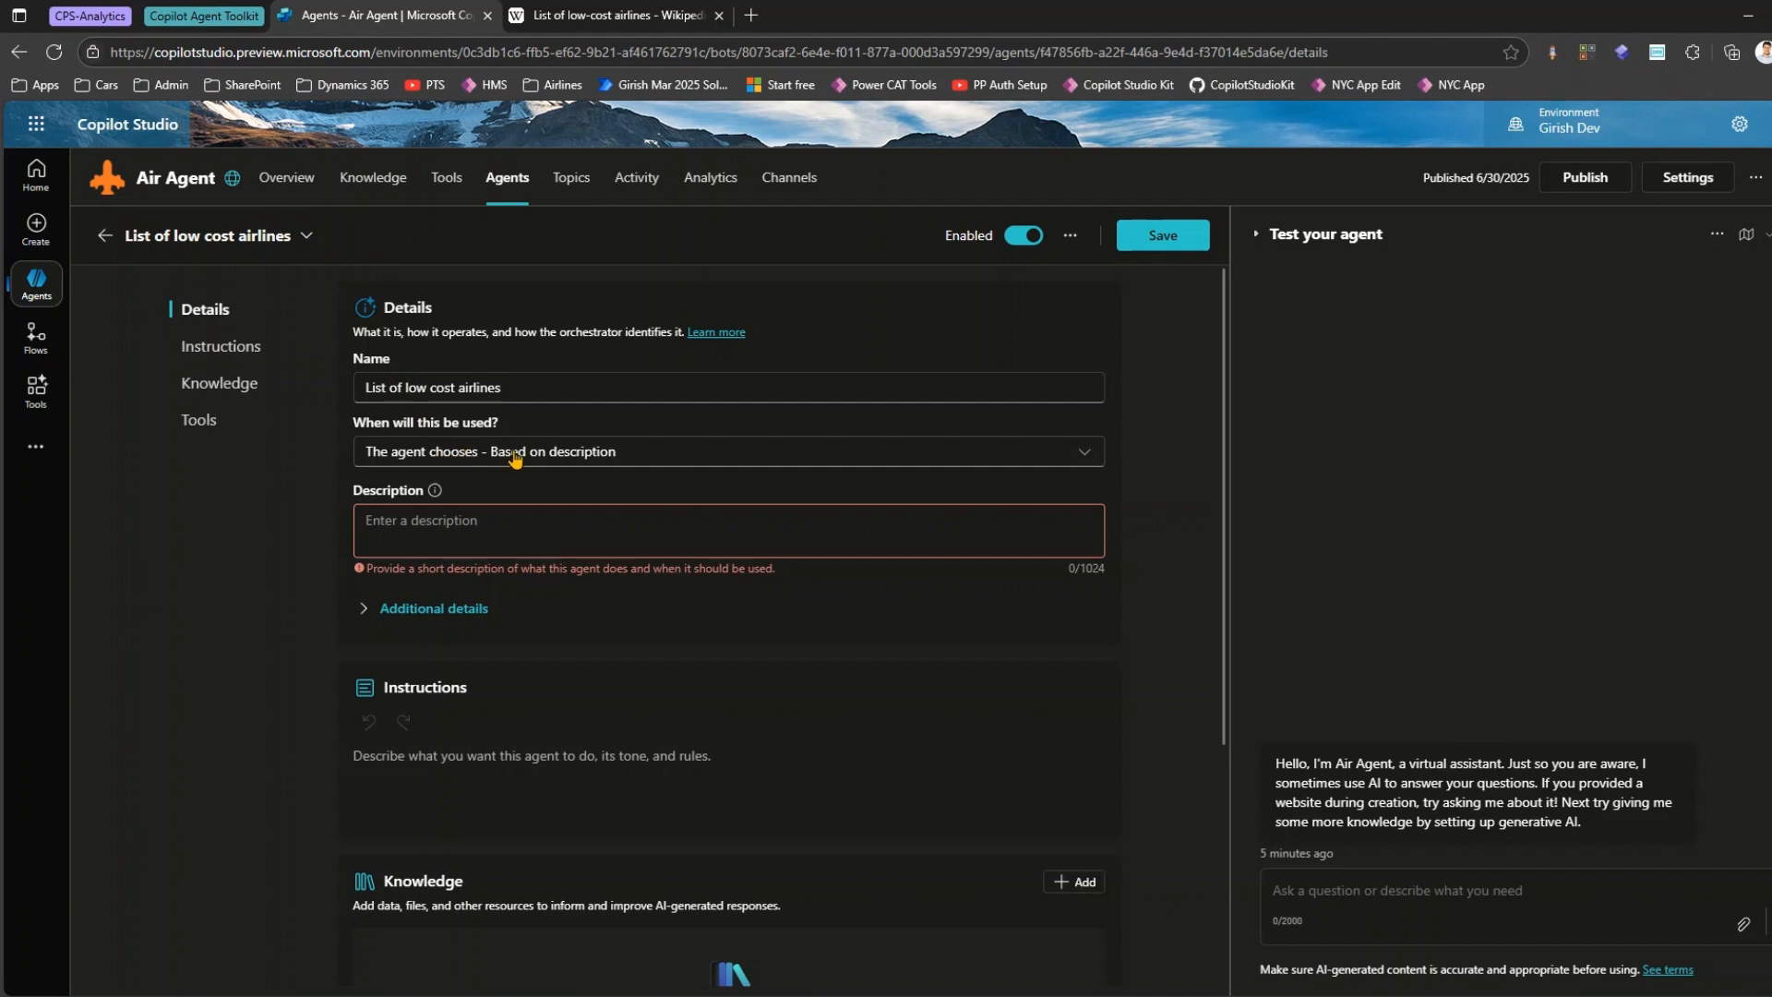
Enter the child agent's description as "This child agent will display information about low cost airlines in the world".
left_click(463, 543)
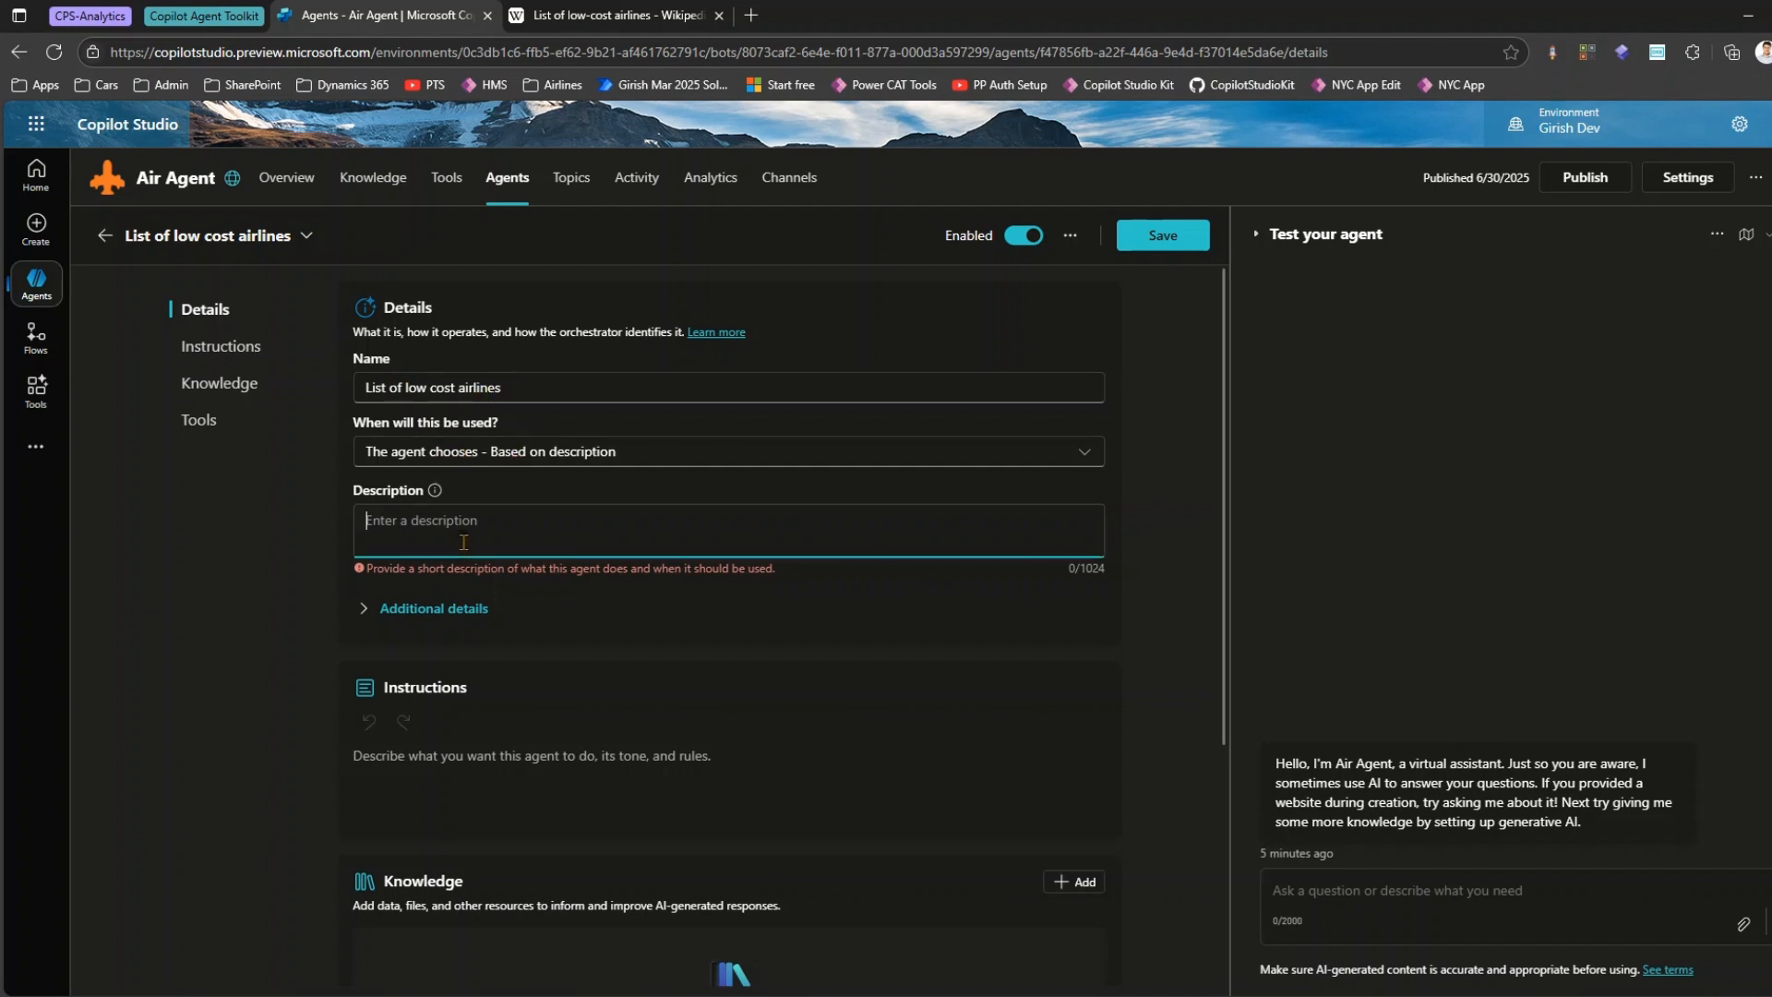
type("This child")
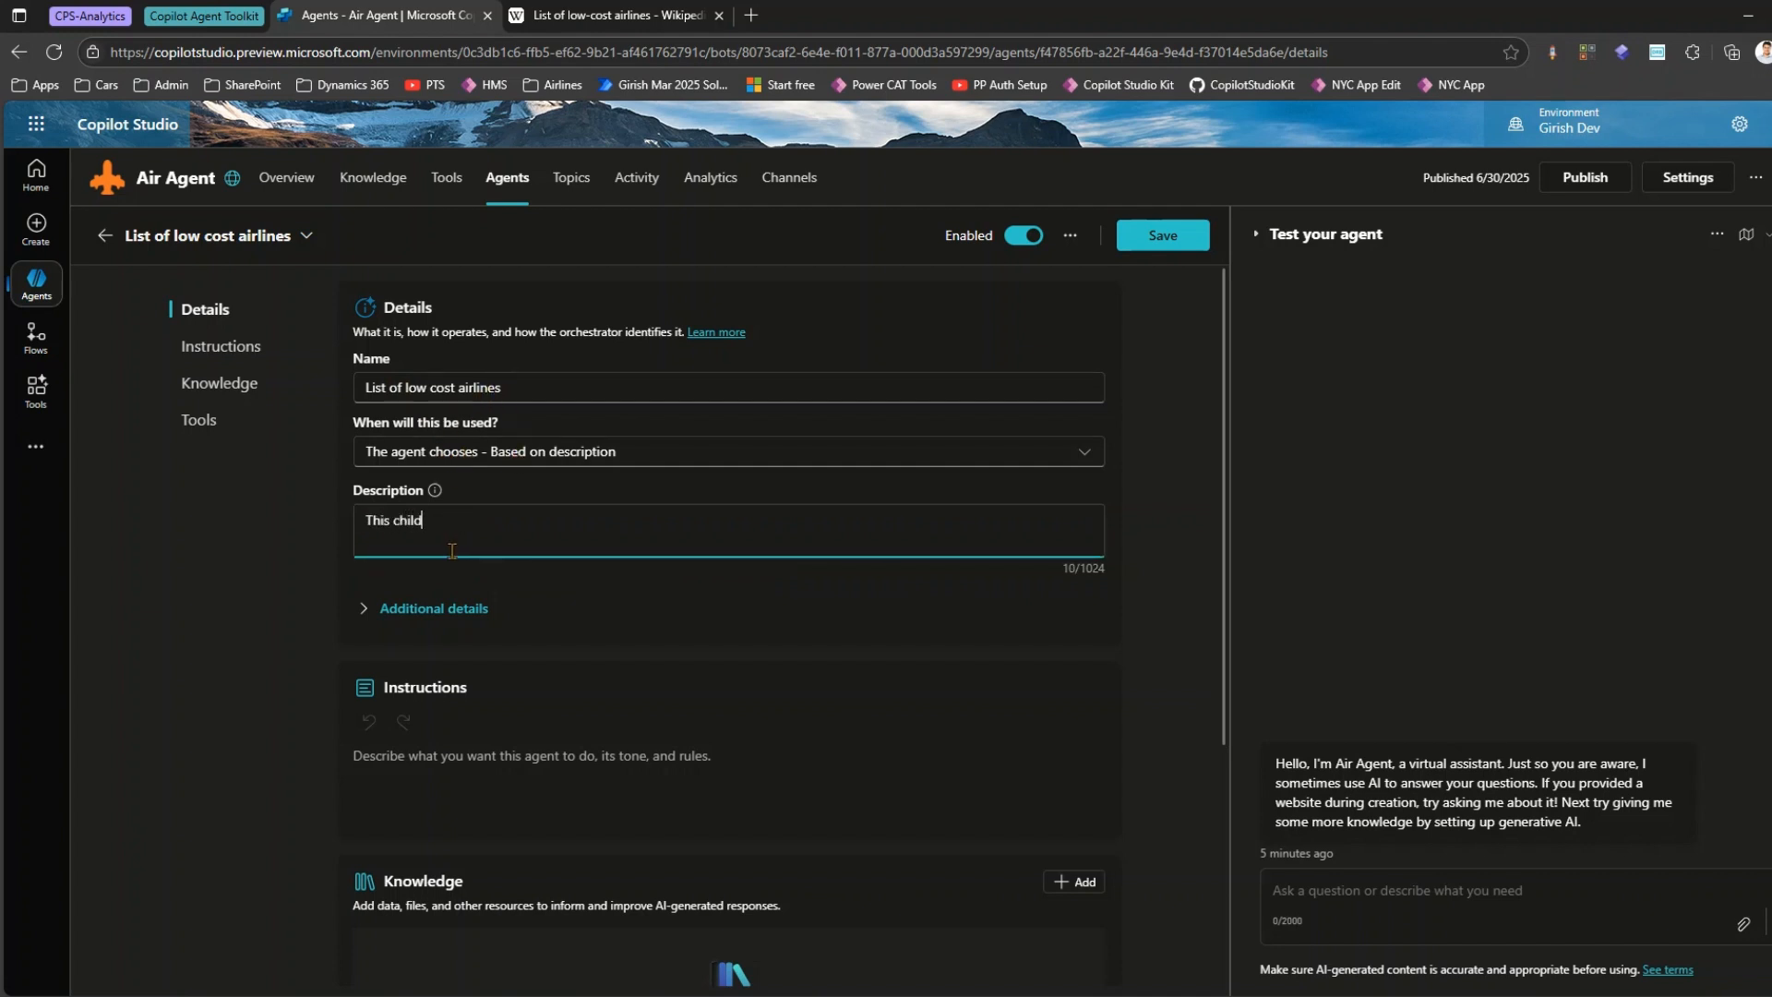
type(" agent will display information about")
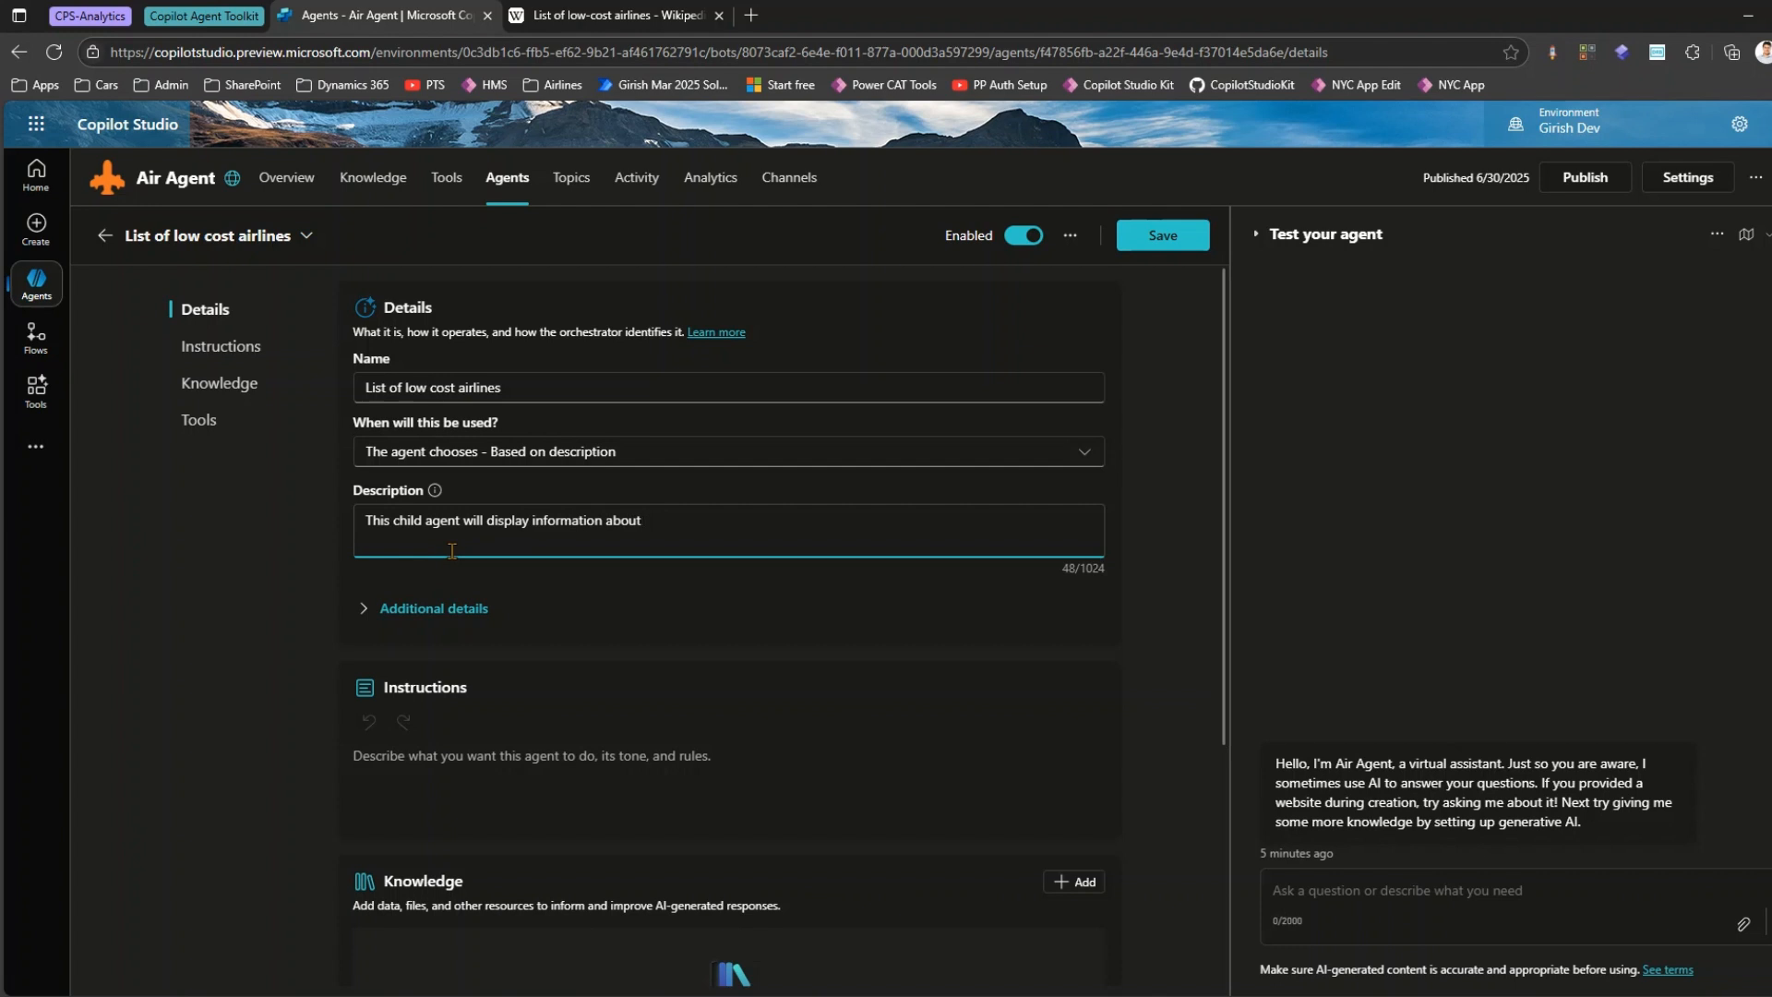
type(" low cost airlines in the world")
Review the condition, priority and run-once settings in the child agent's additional details.
left_click(367, 613)
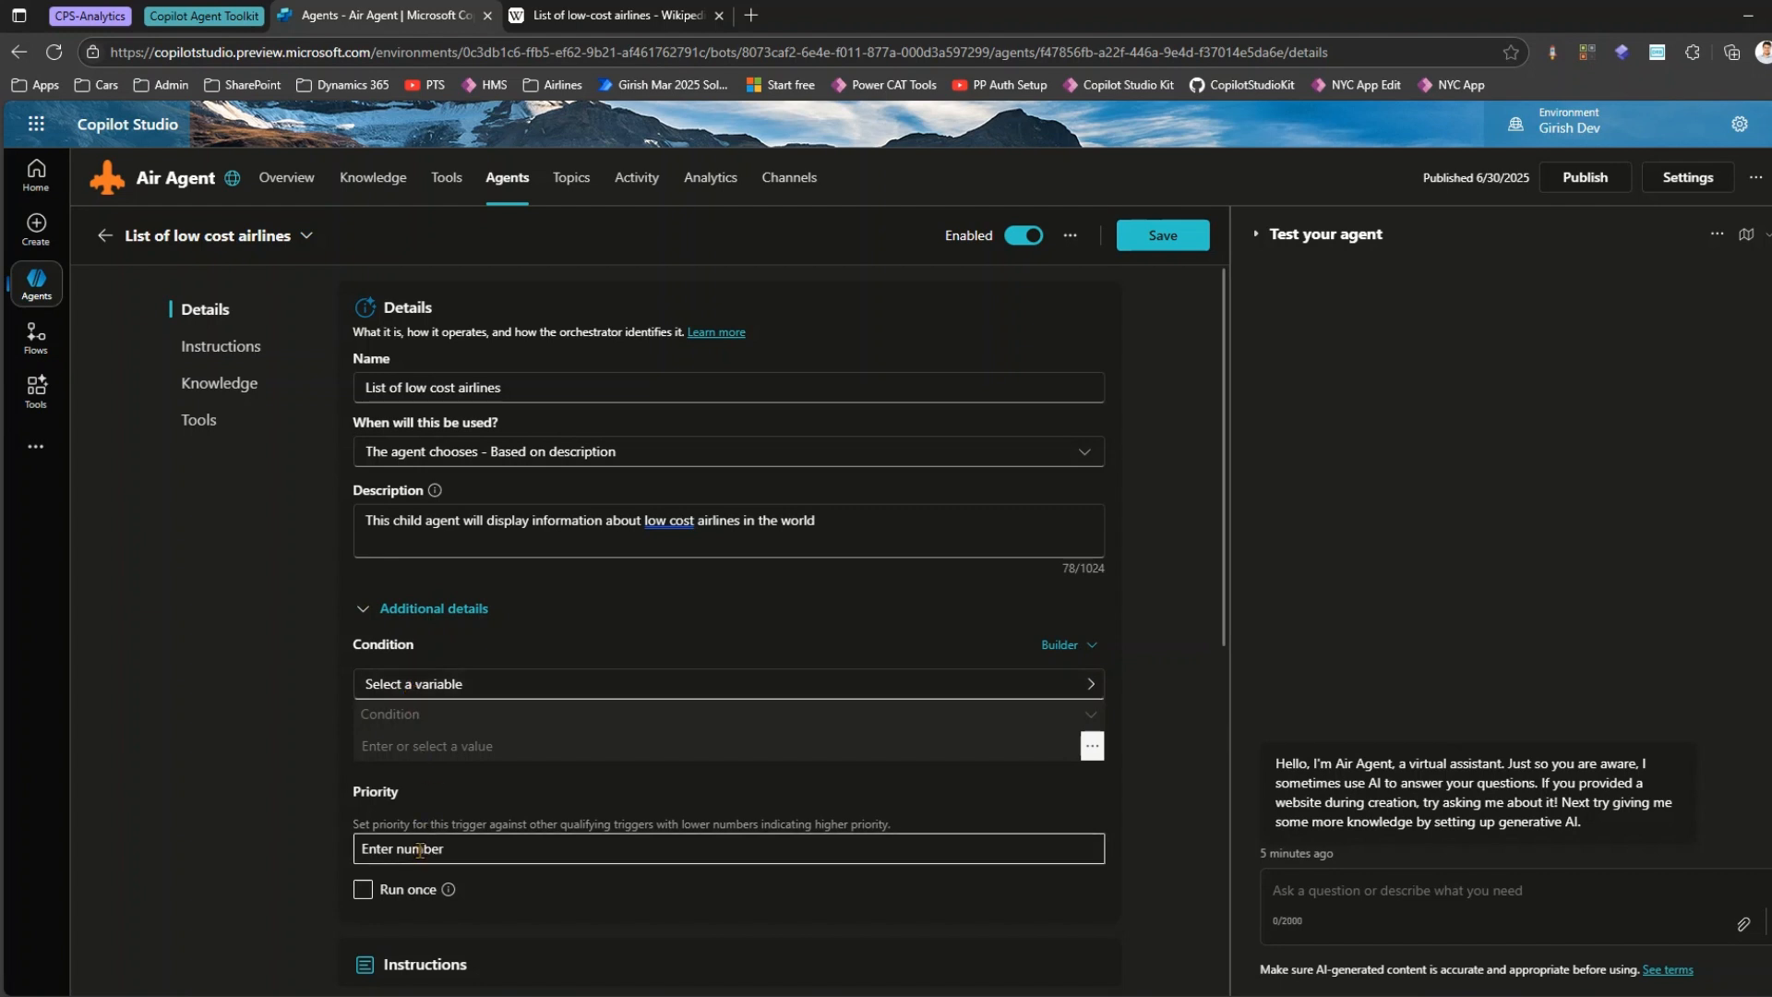
left_click(363, 611)
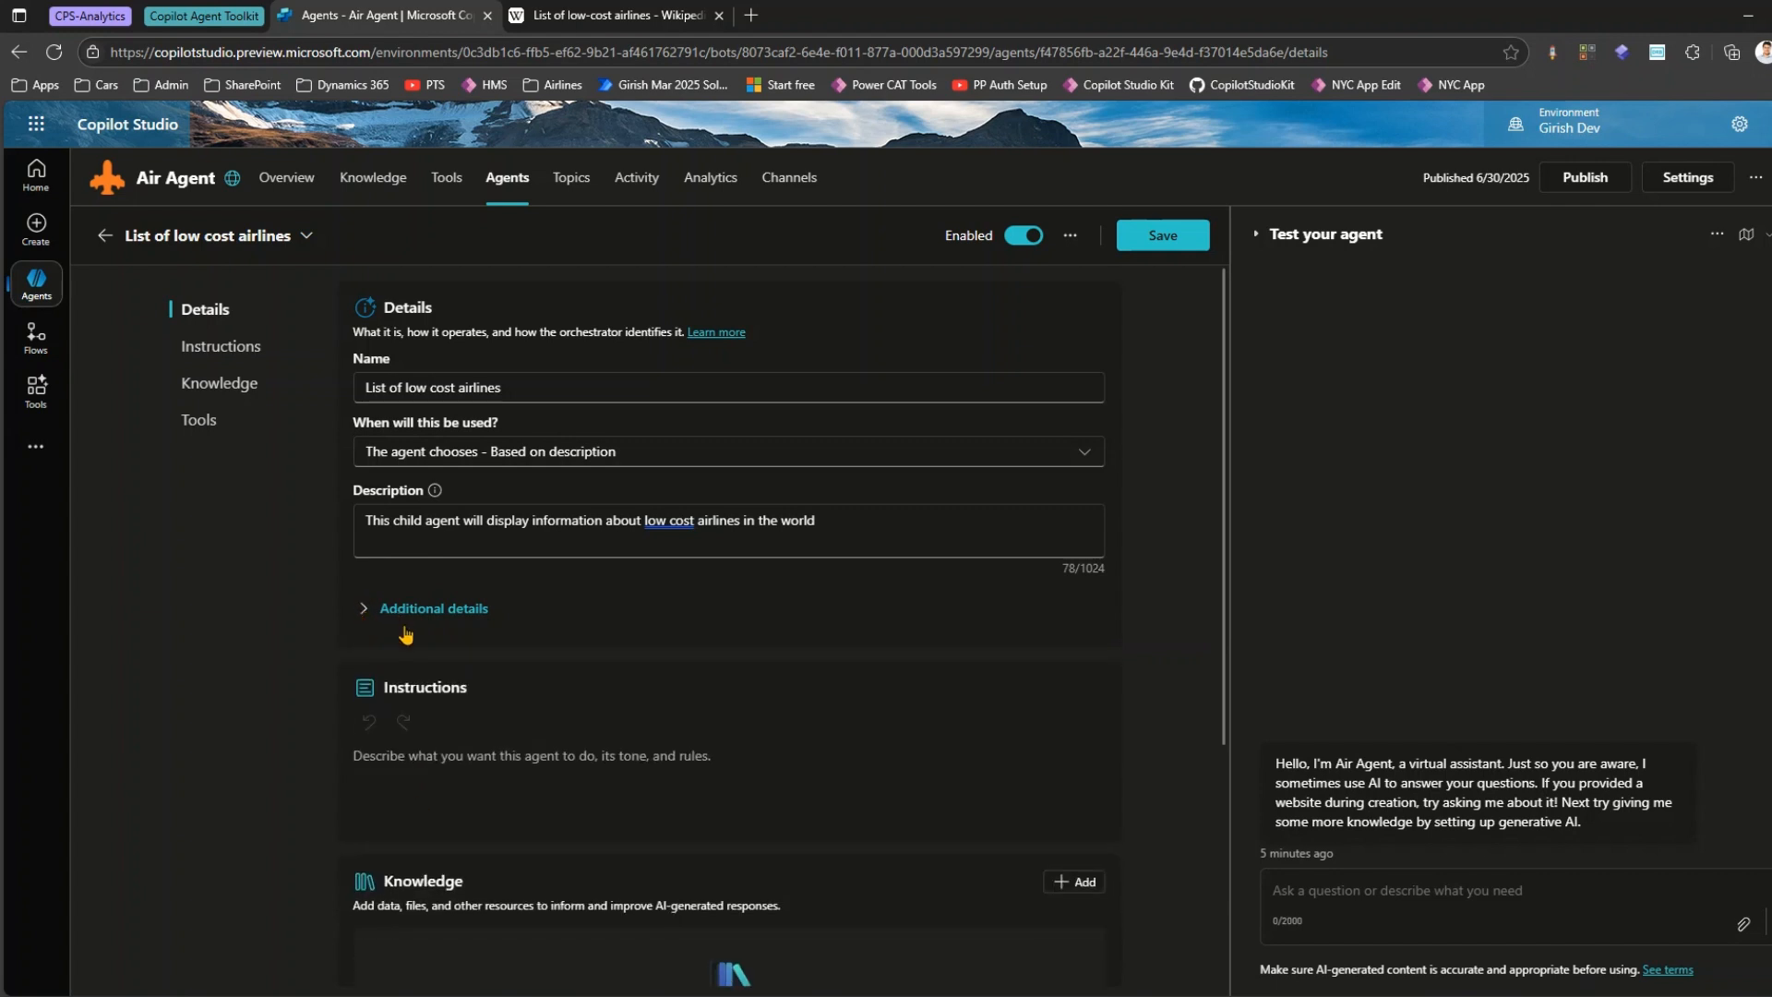
Begin the child agent's instructions with "This agent will display information about low cost carriers (airline)".
left_click(403, 778)
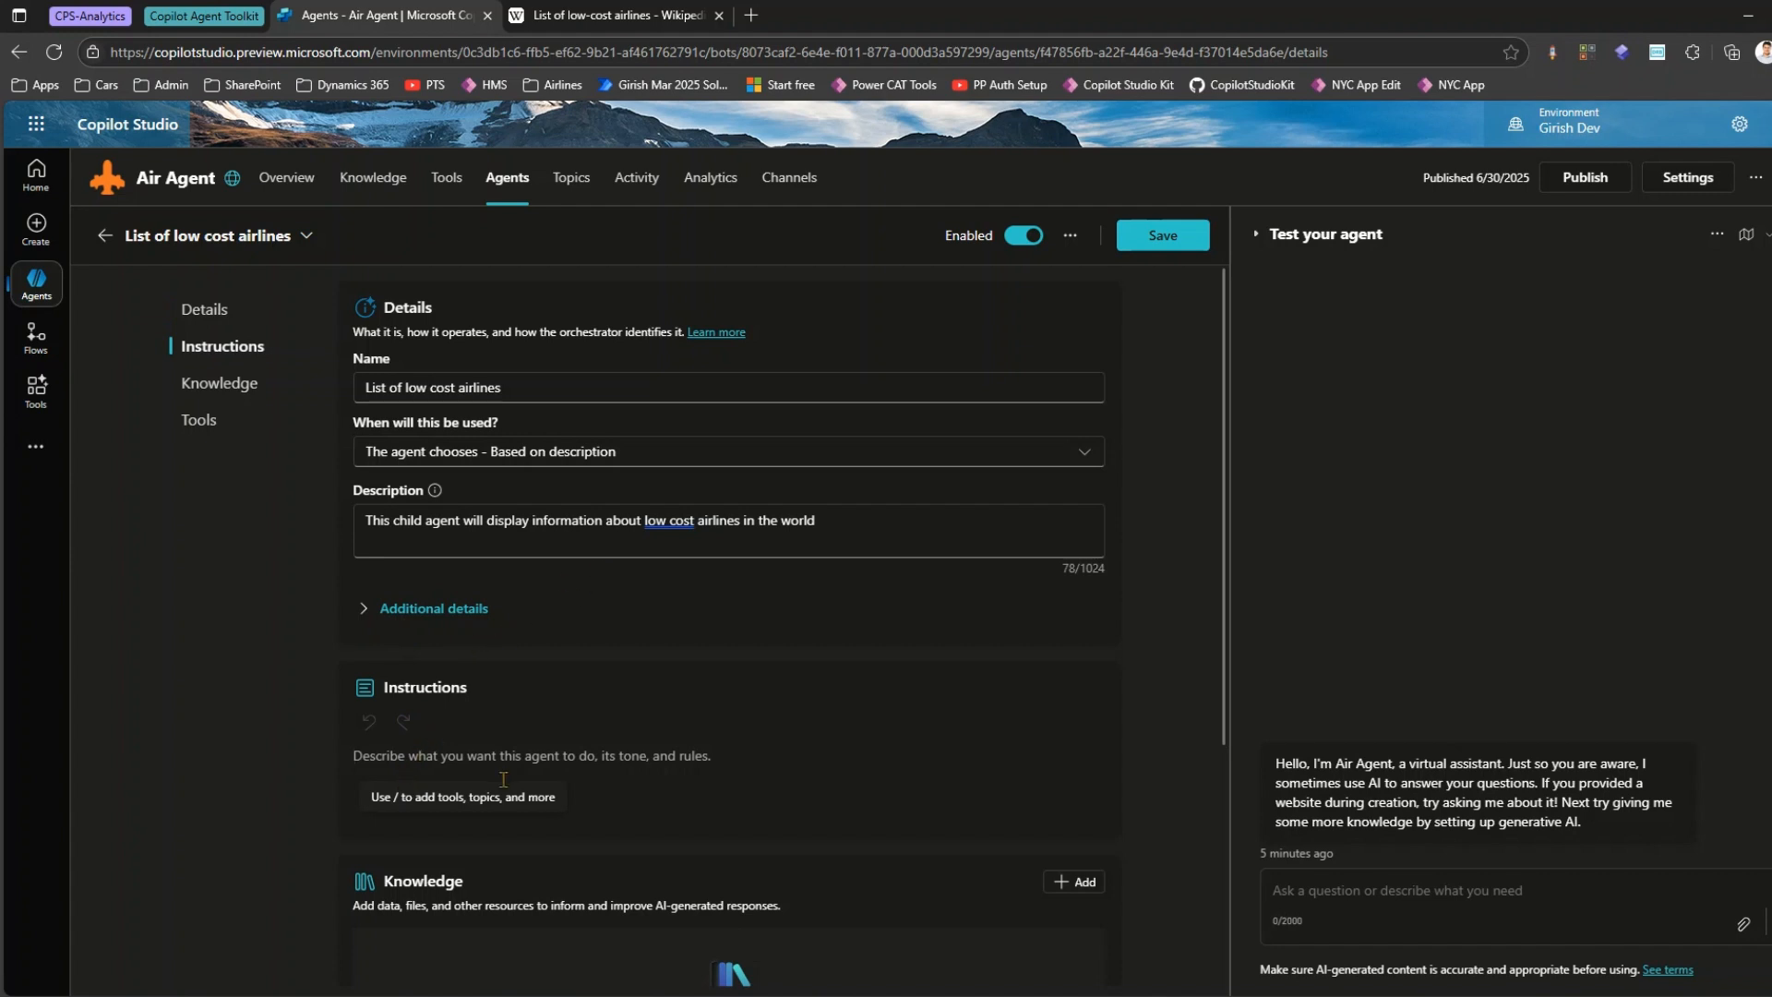
type("This")
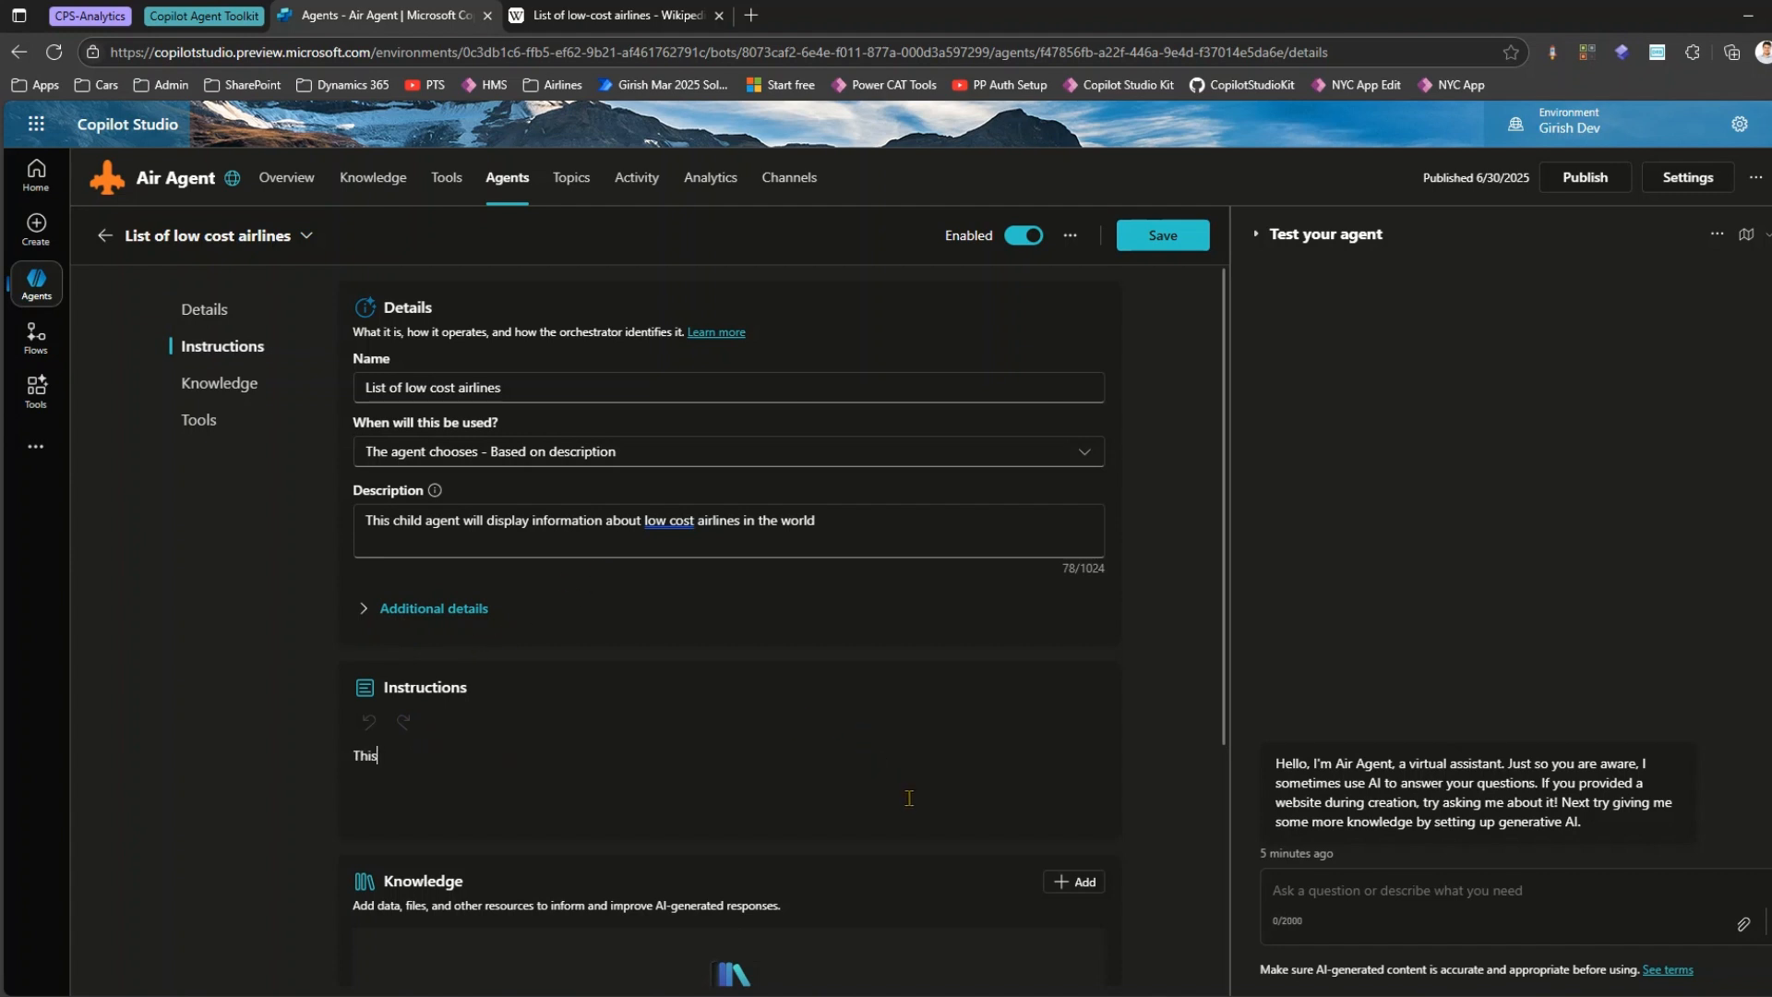
type(" agent will dispolay")
key("BackSpace")
key("BackSpace")
key("BackSpace")
type("lay informa")
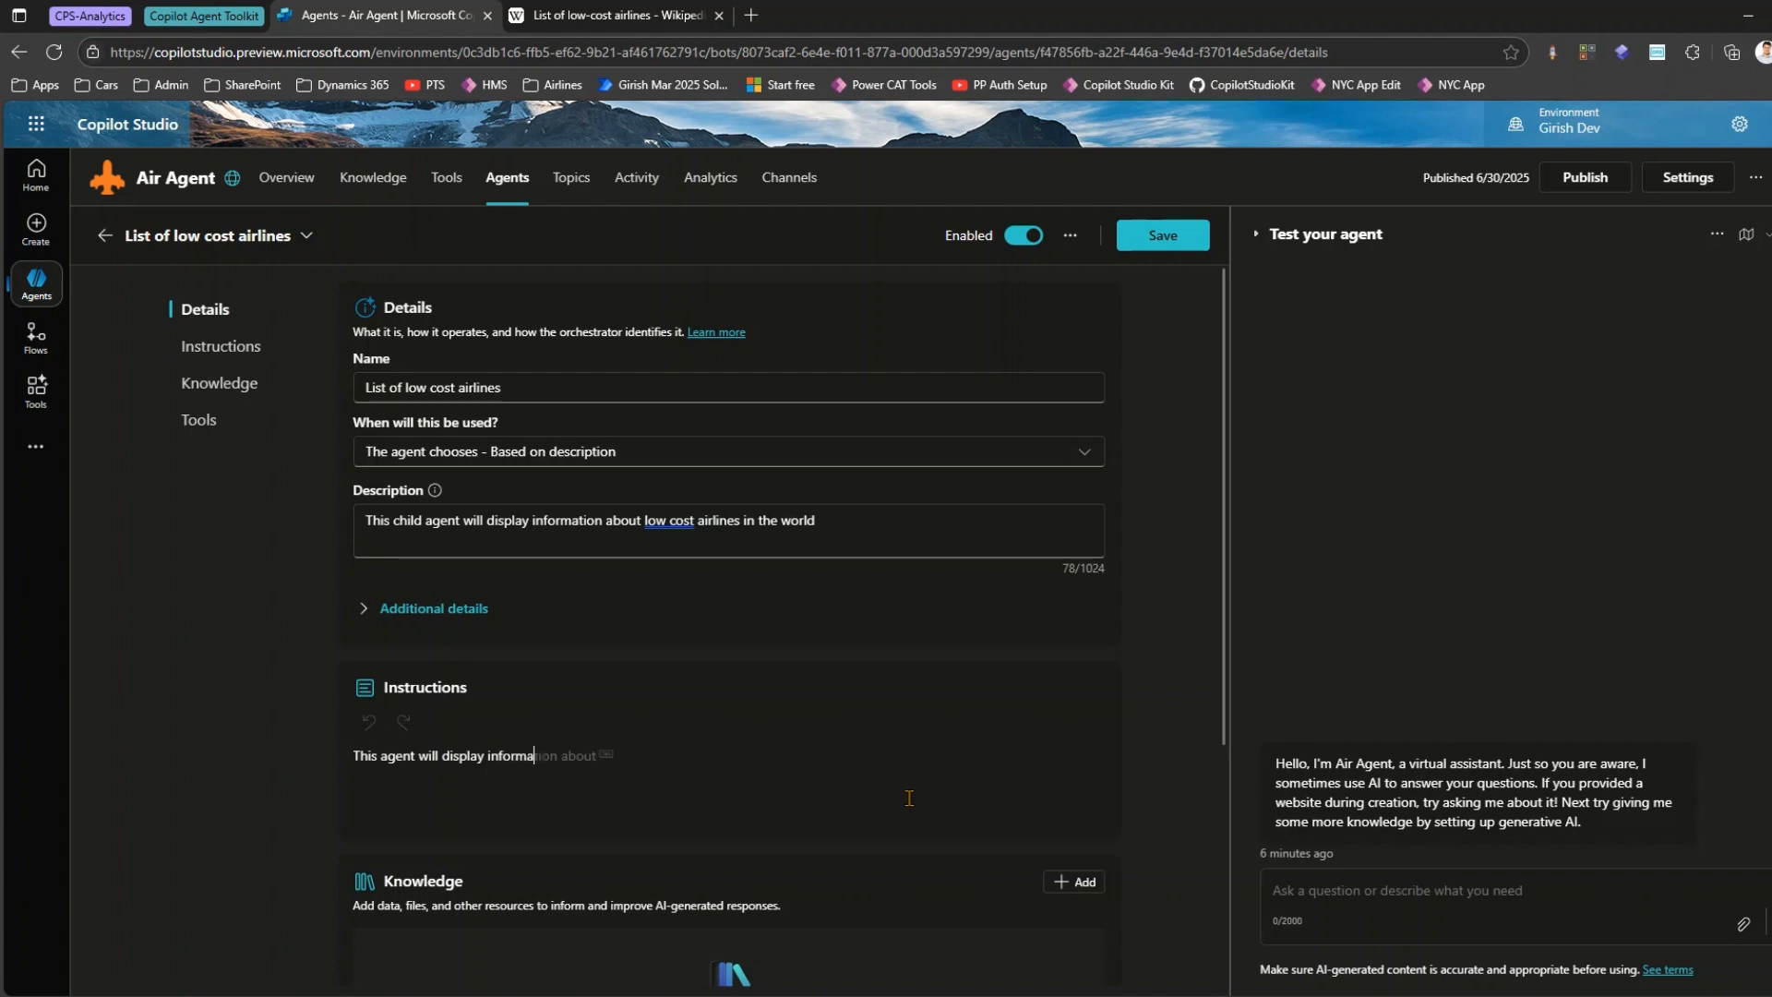
type("tion about low cost carroers")
key("BackSpace")
key("BackSpace")
key("BackSpace")
key("BackSpace")
type("ier")
key("BackSpace")
type("s (airline) ")
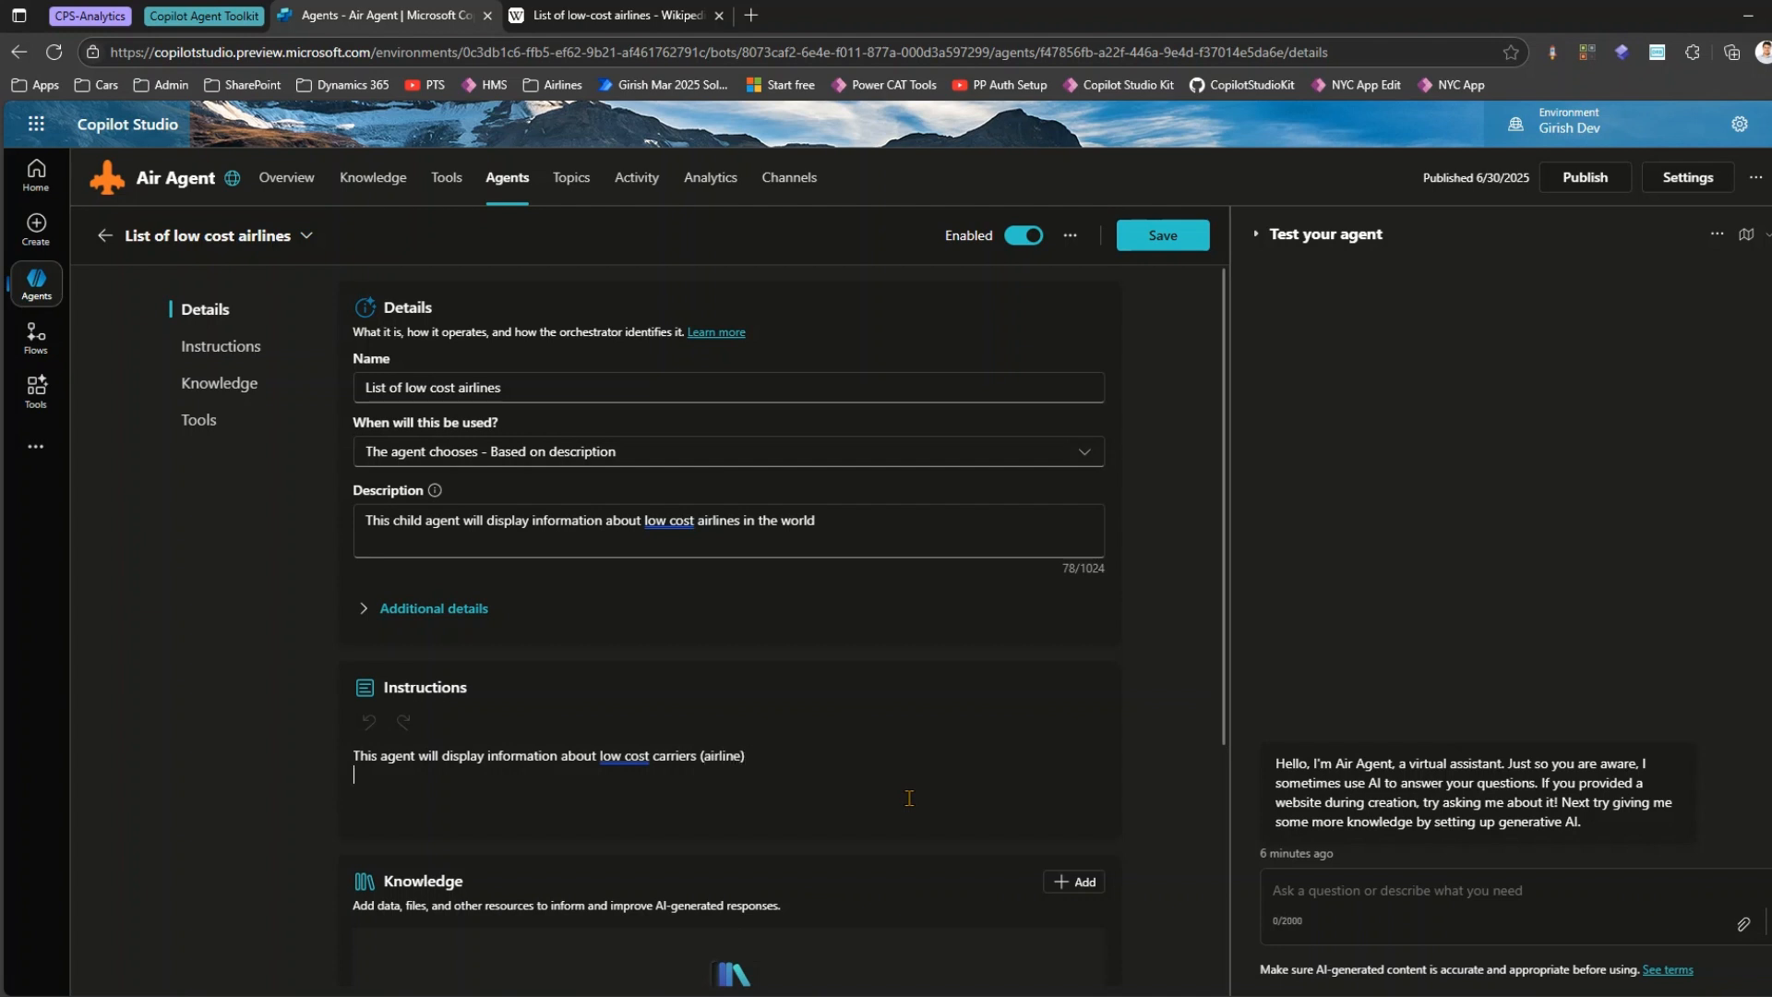
type("It also display")
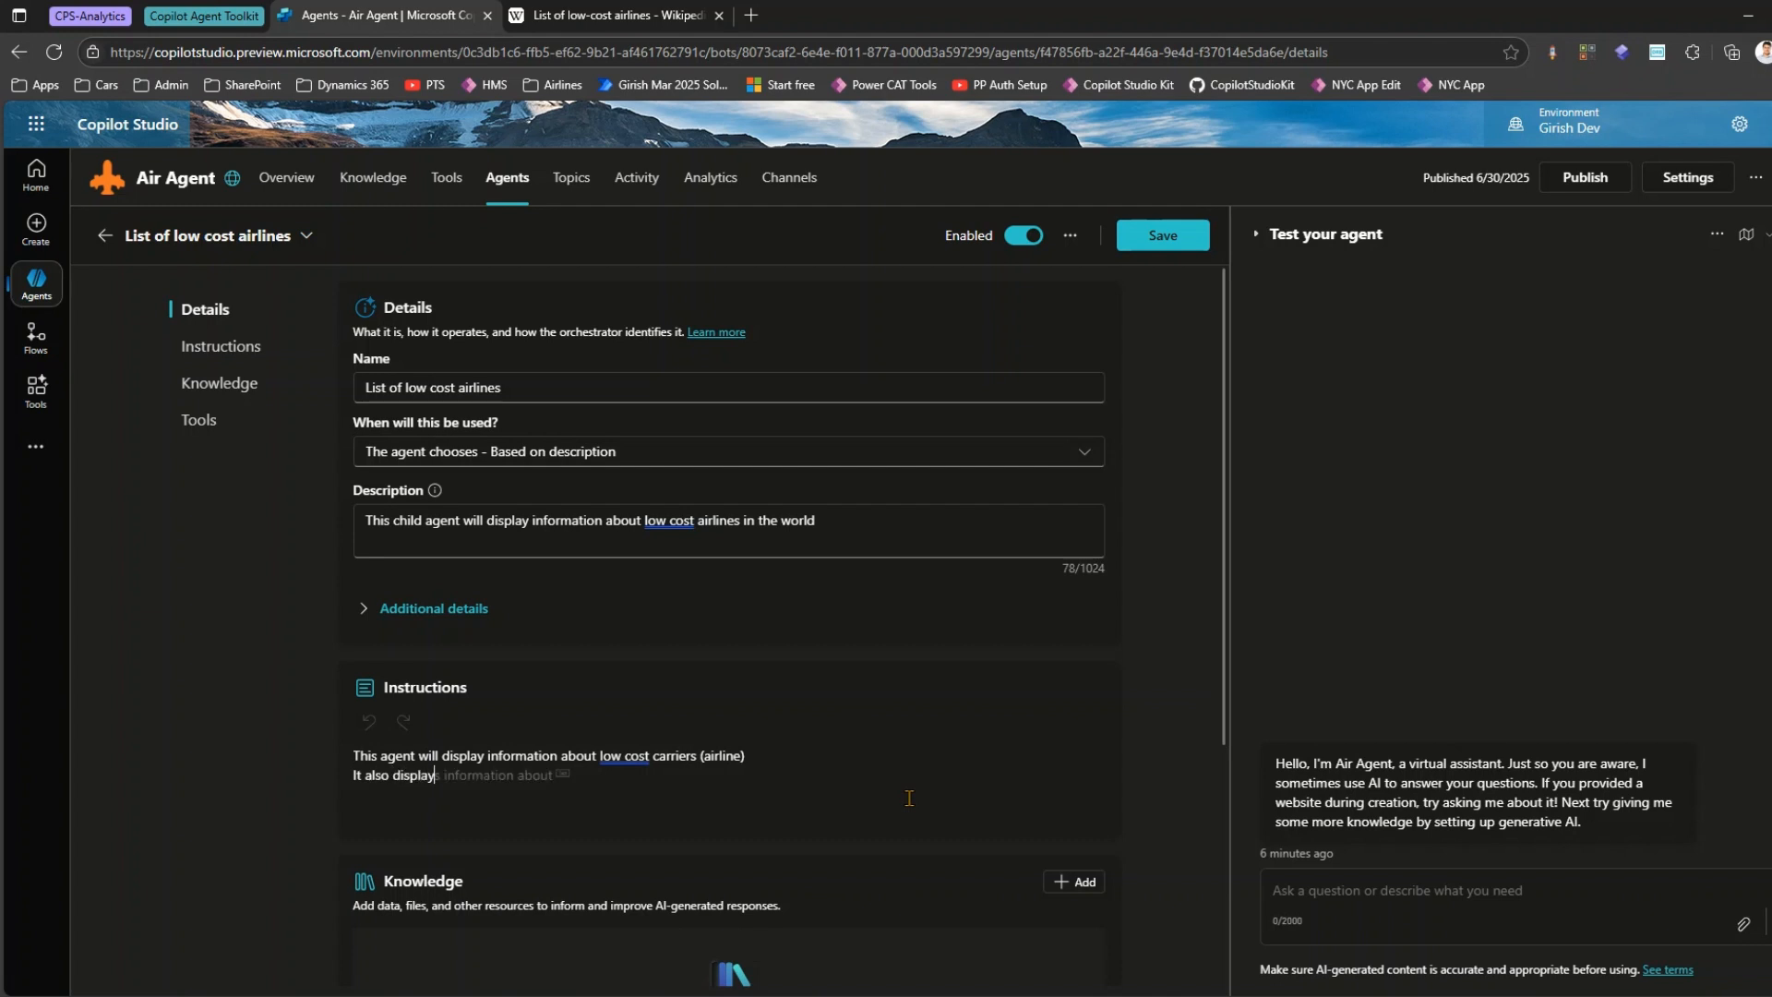
type("s airlines which at")
Add a second instruction line reading "It also displays low cost airlines which are defunct".
left_click(444, 775)
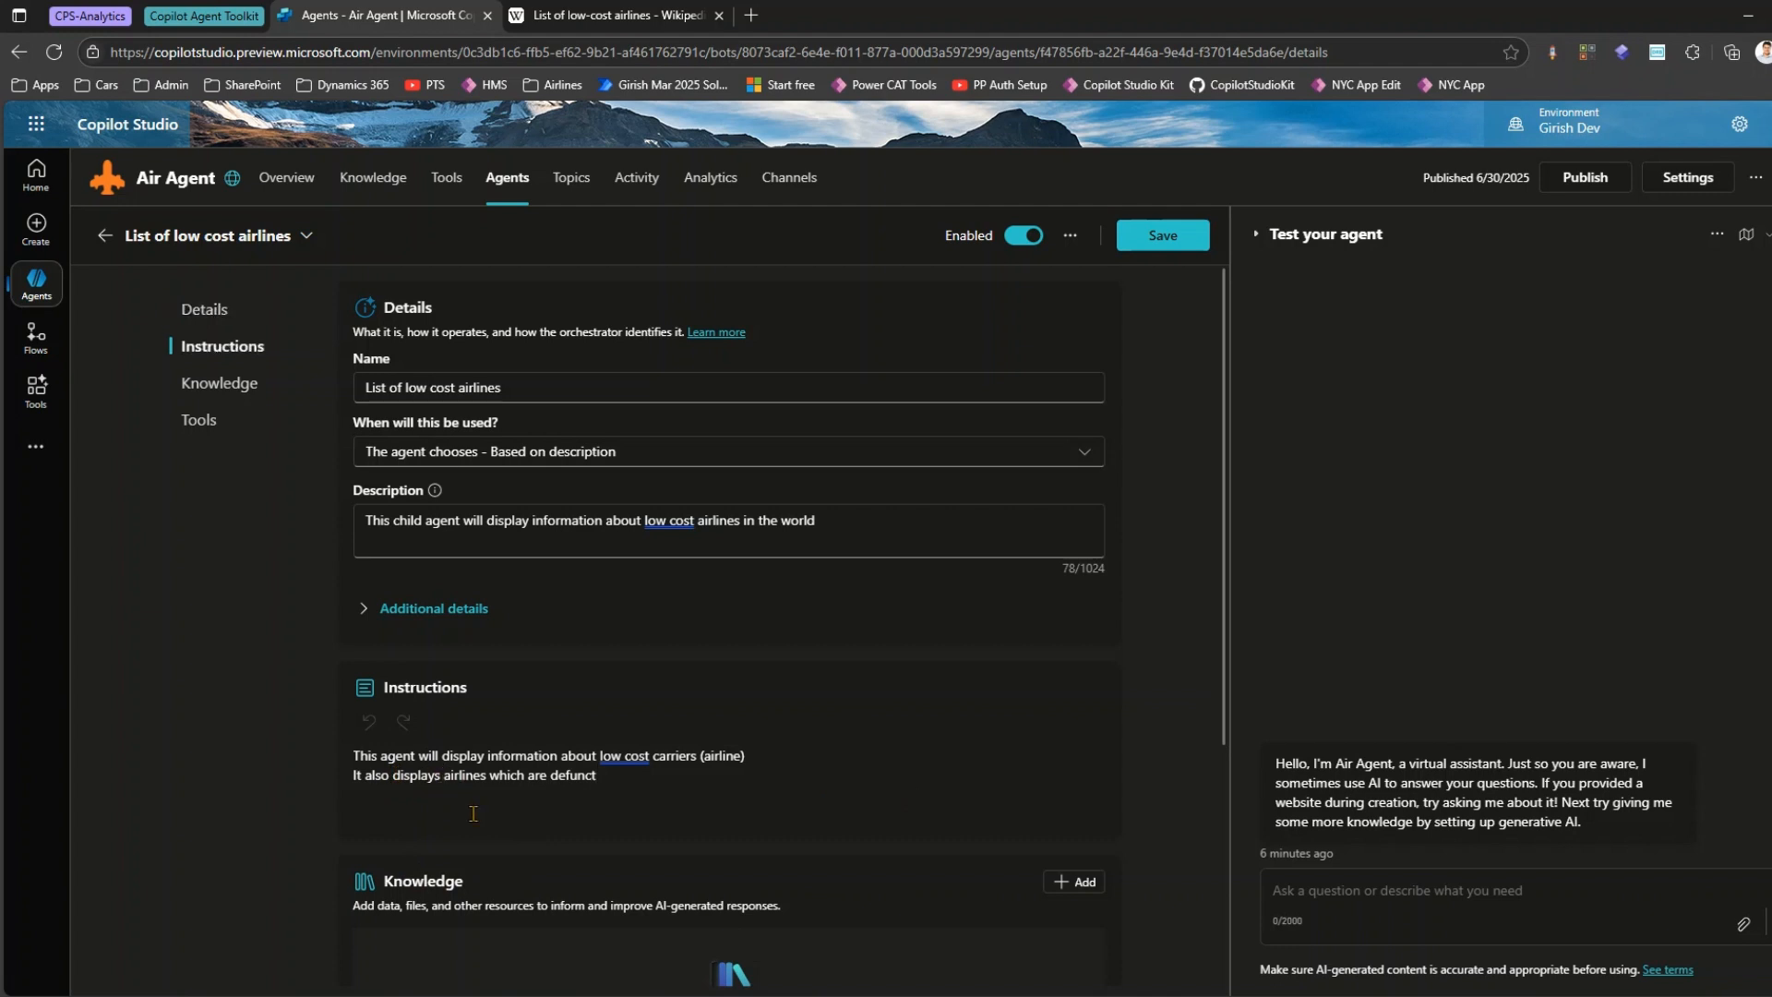
type("low cost")
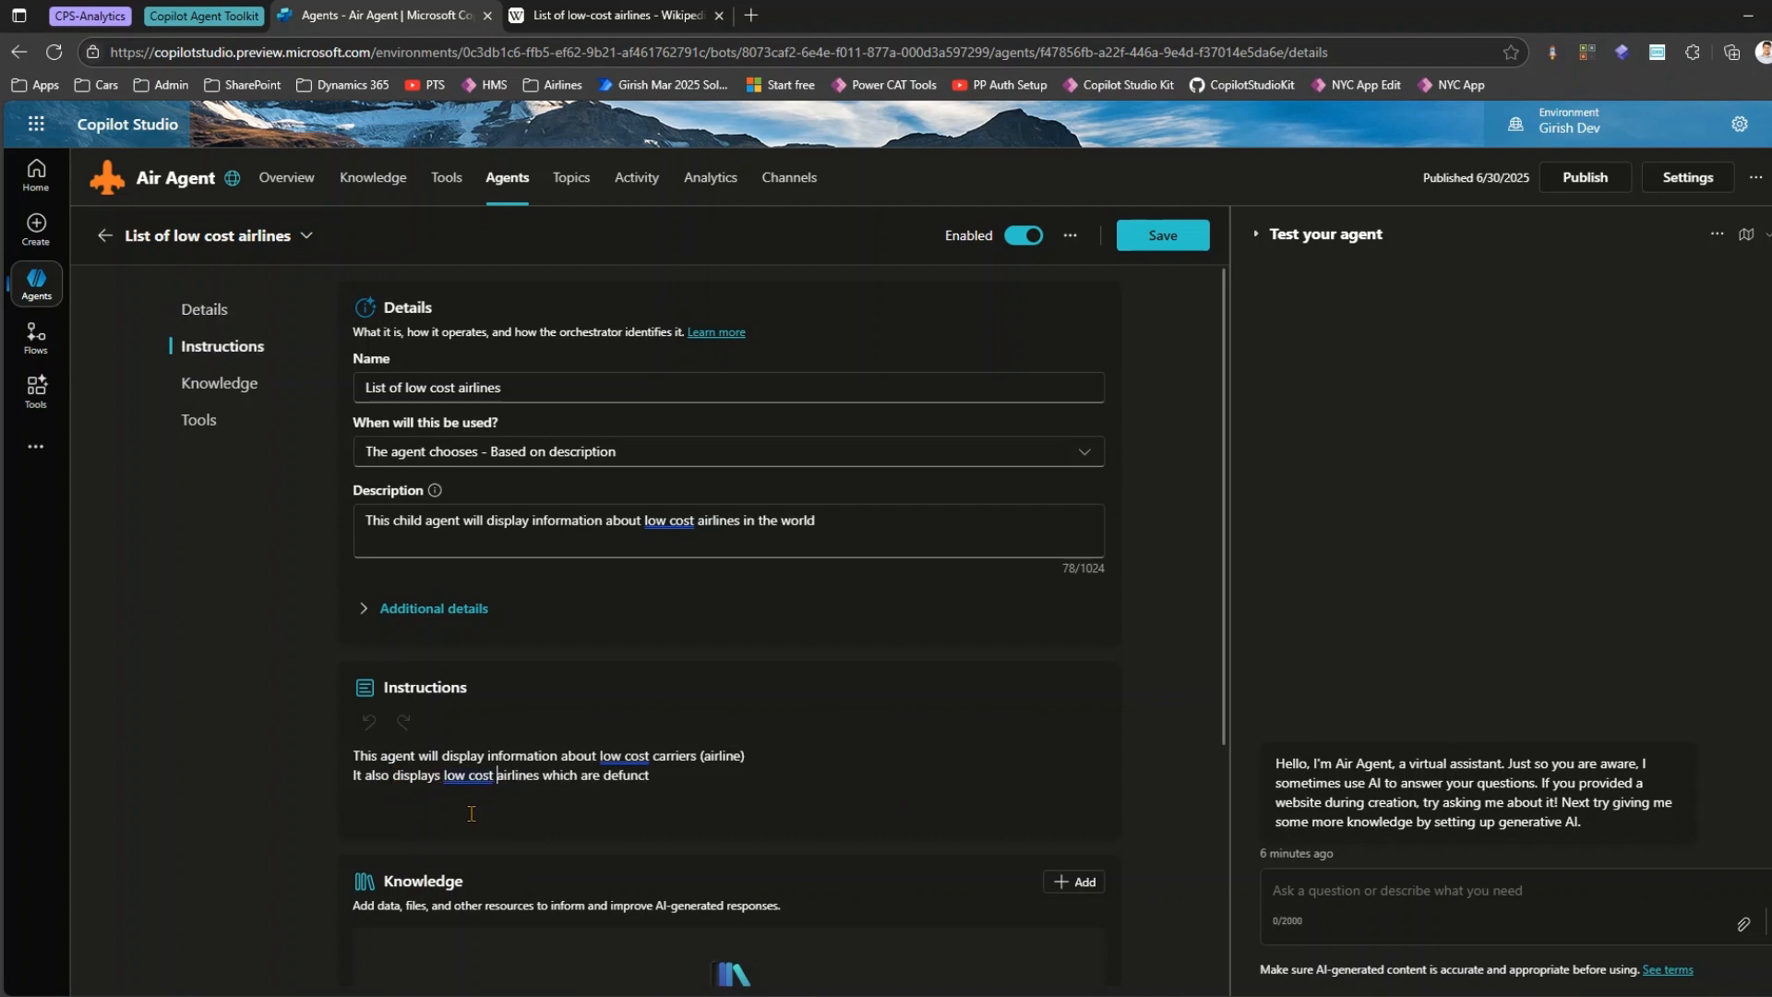
Add the instruction "Keep the response concise and in a nice bulleted list with name of airlines marked in bold" below a blank line.
left_click(754, 784)
type("Keep the ")
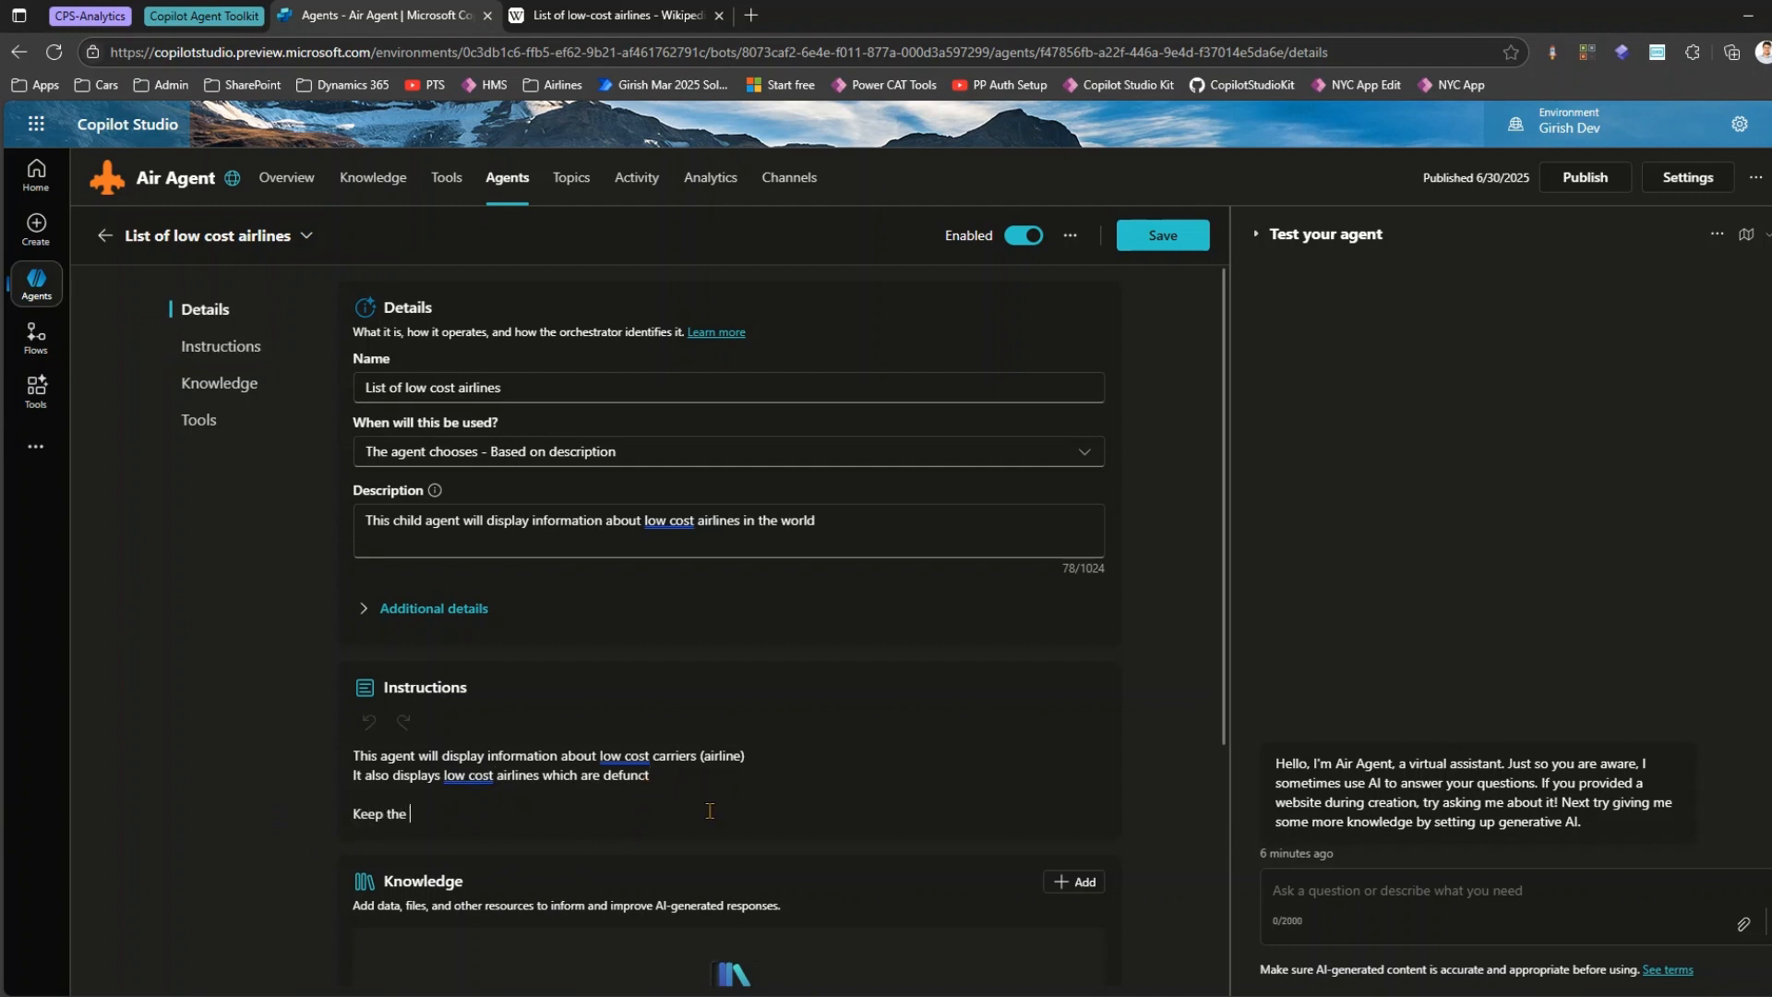
type("response concise and in a nice bulleted ")
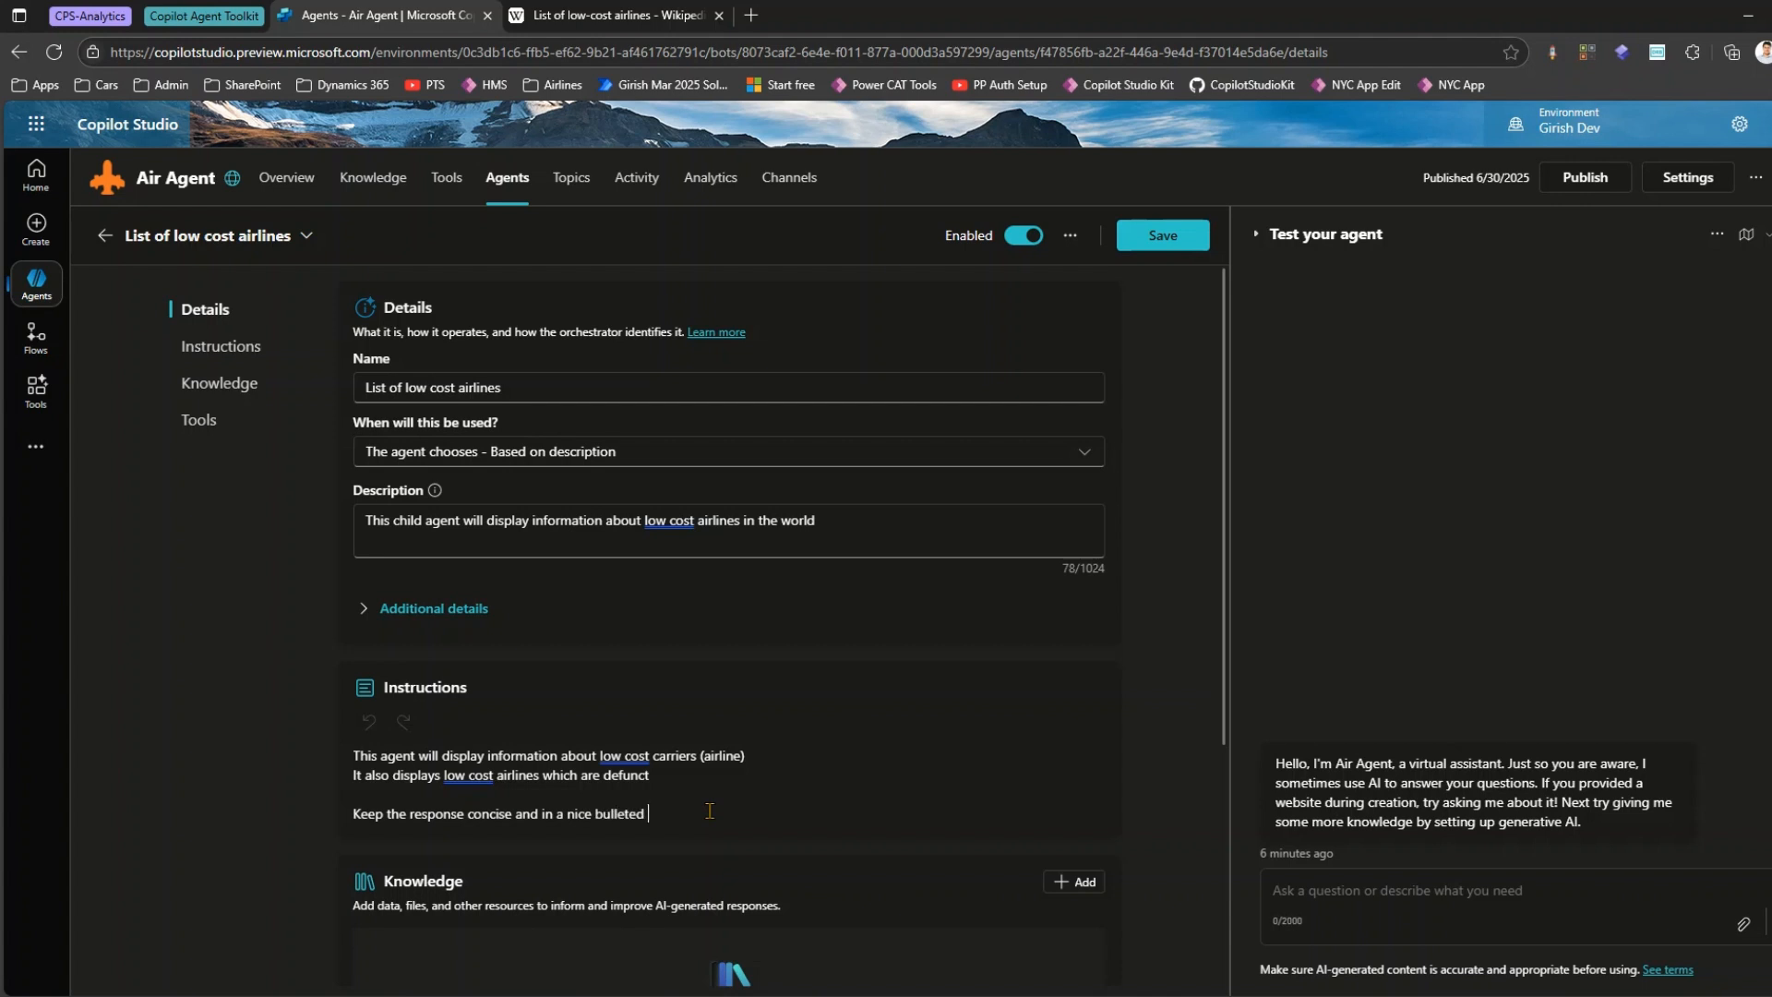
type("list with name of airlines marked in bold")
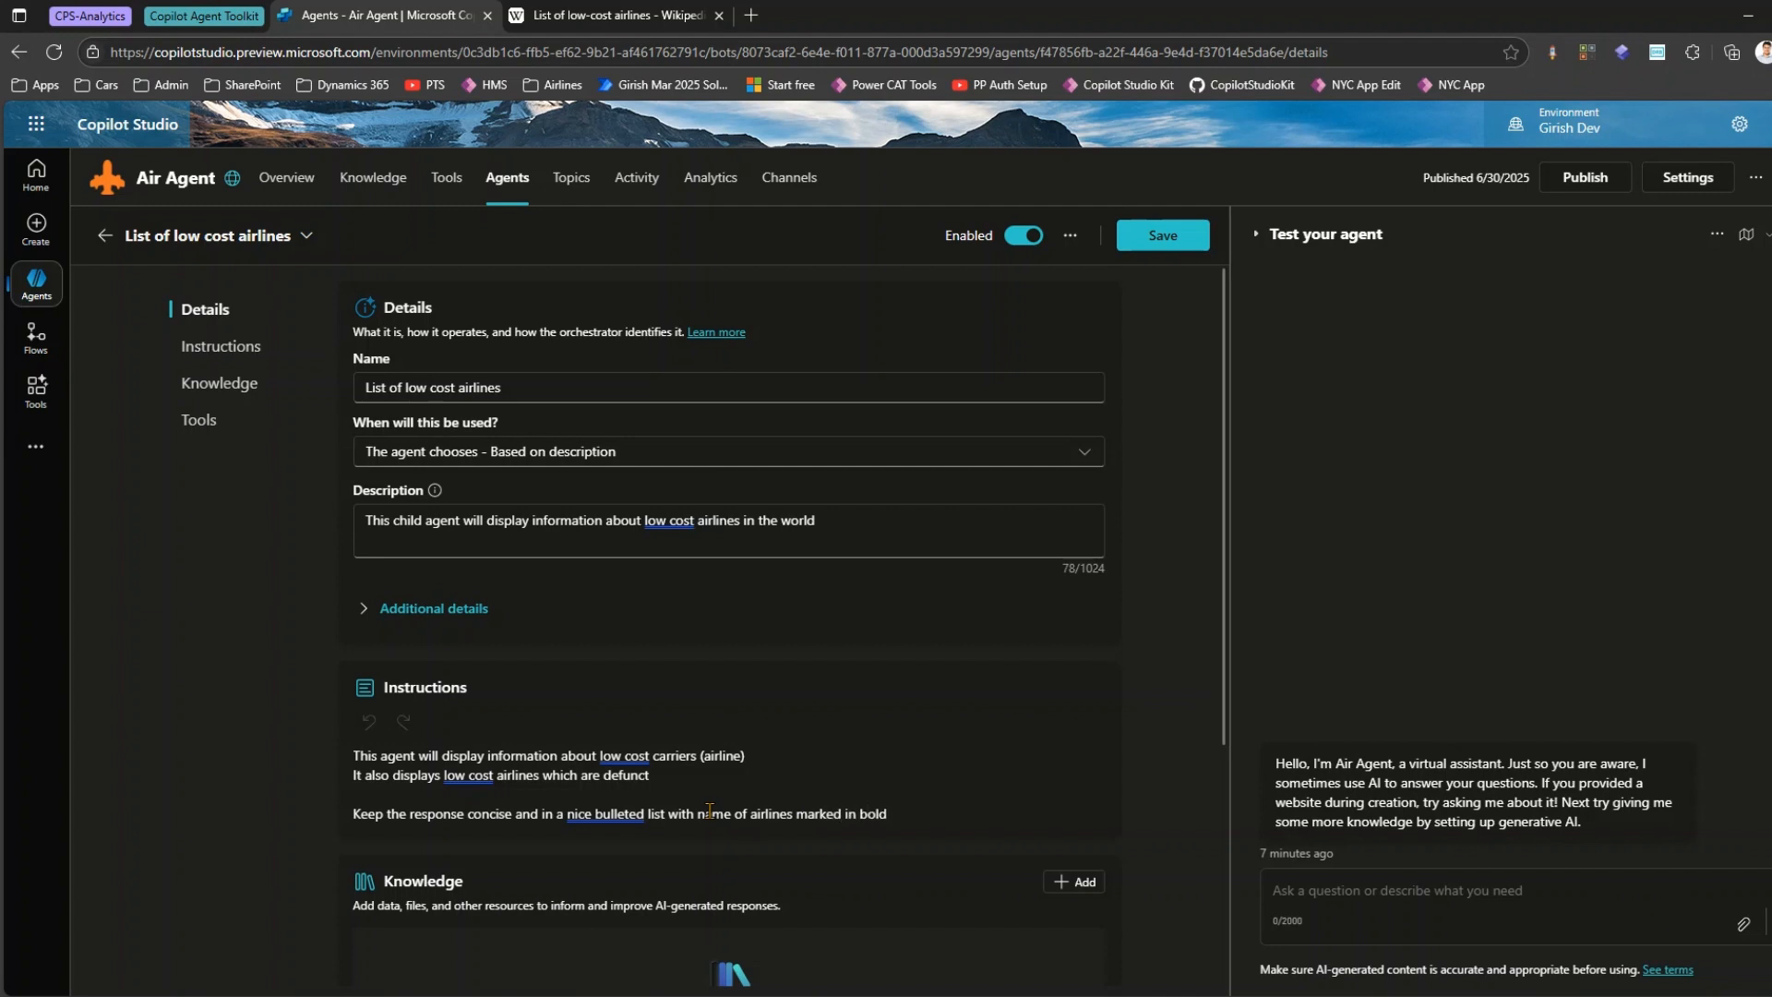
scroll(756, 793, "down", 2)
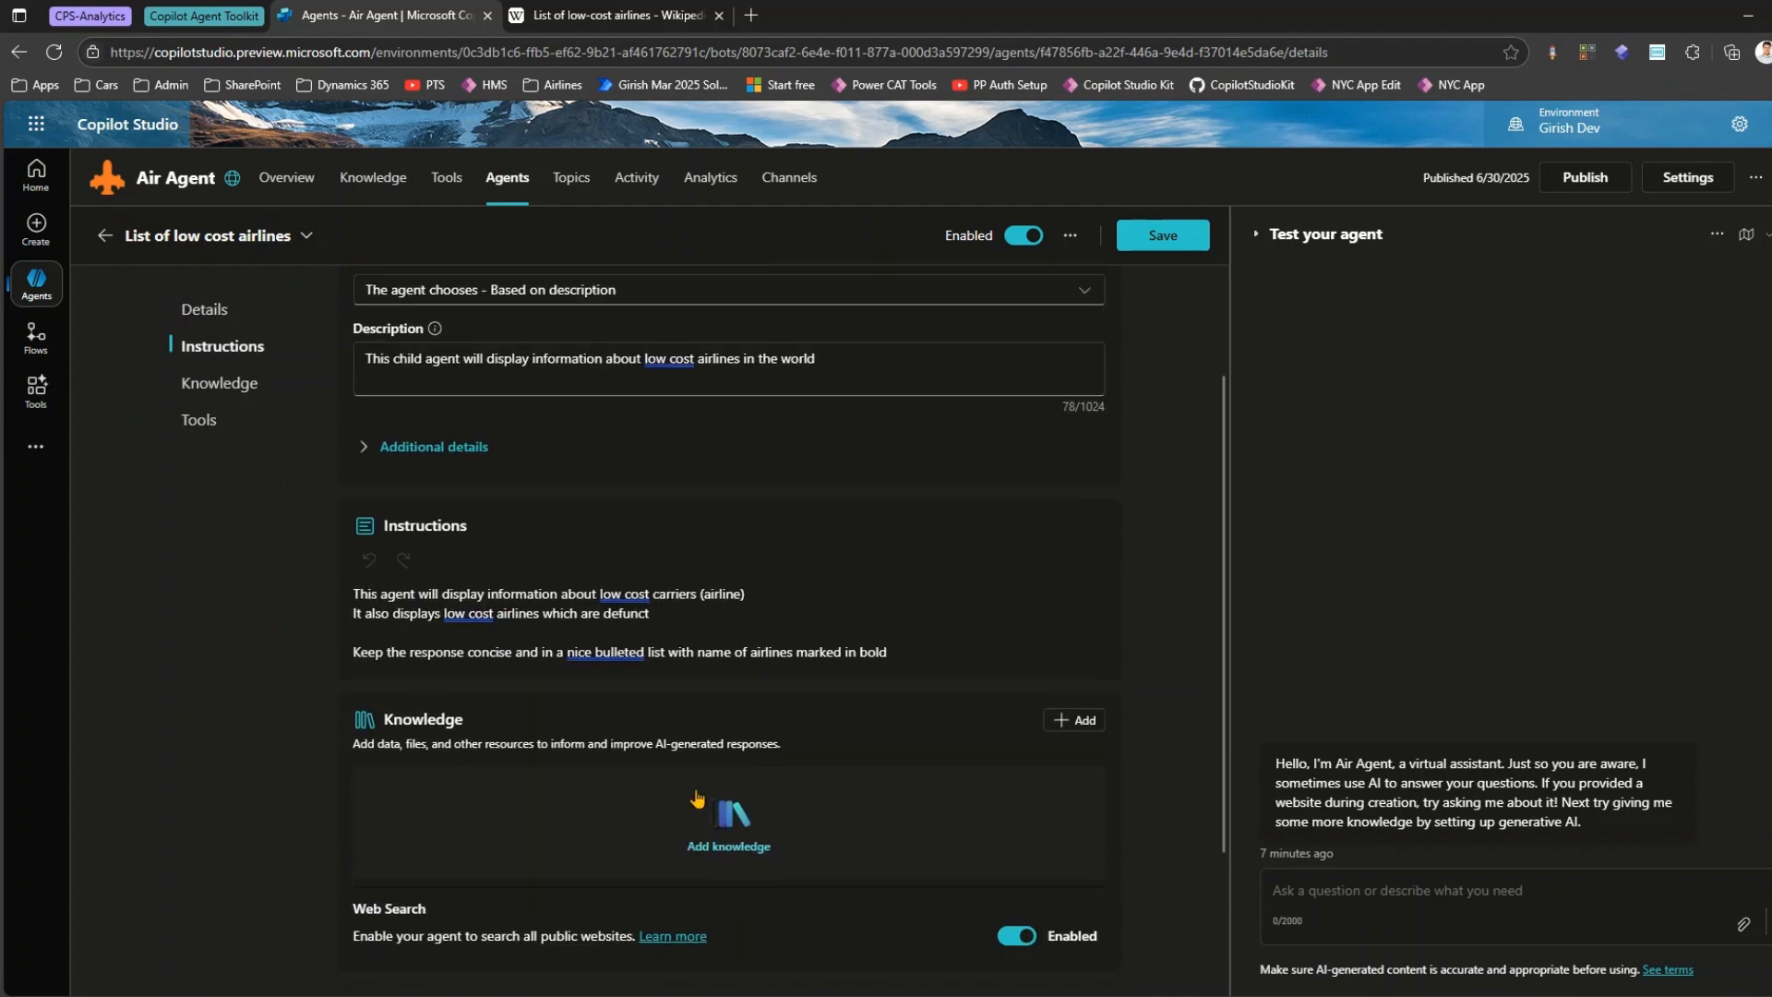
left_click(1066, 729)
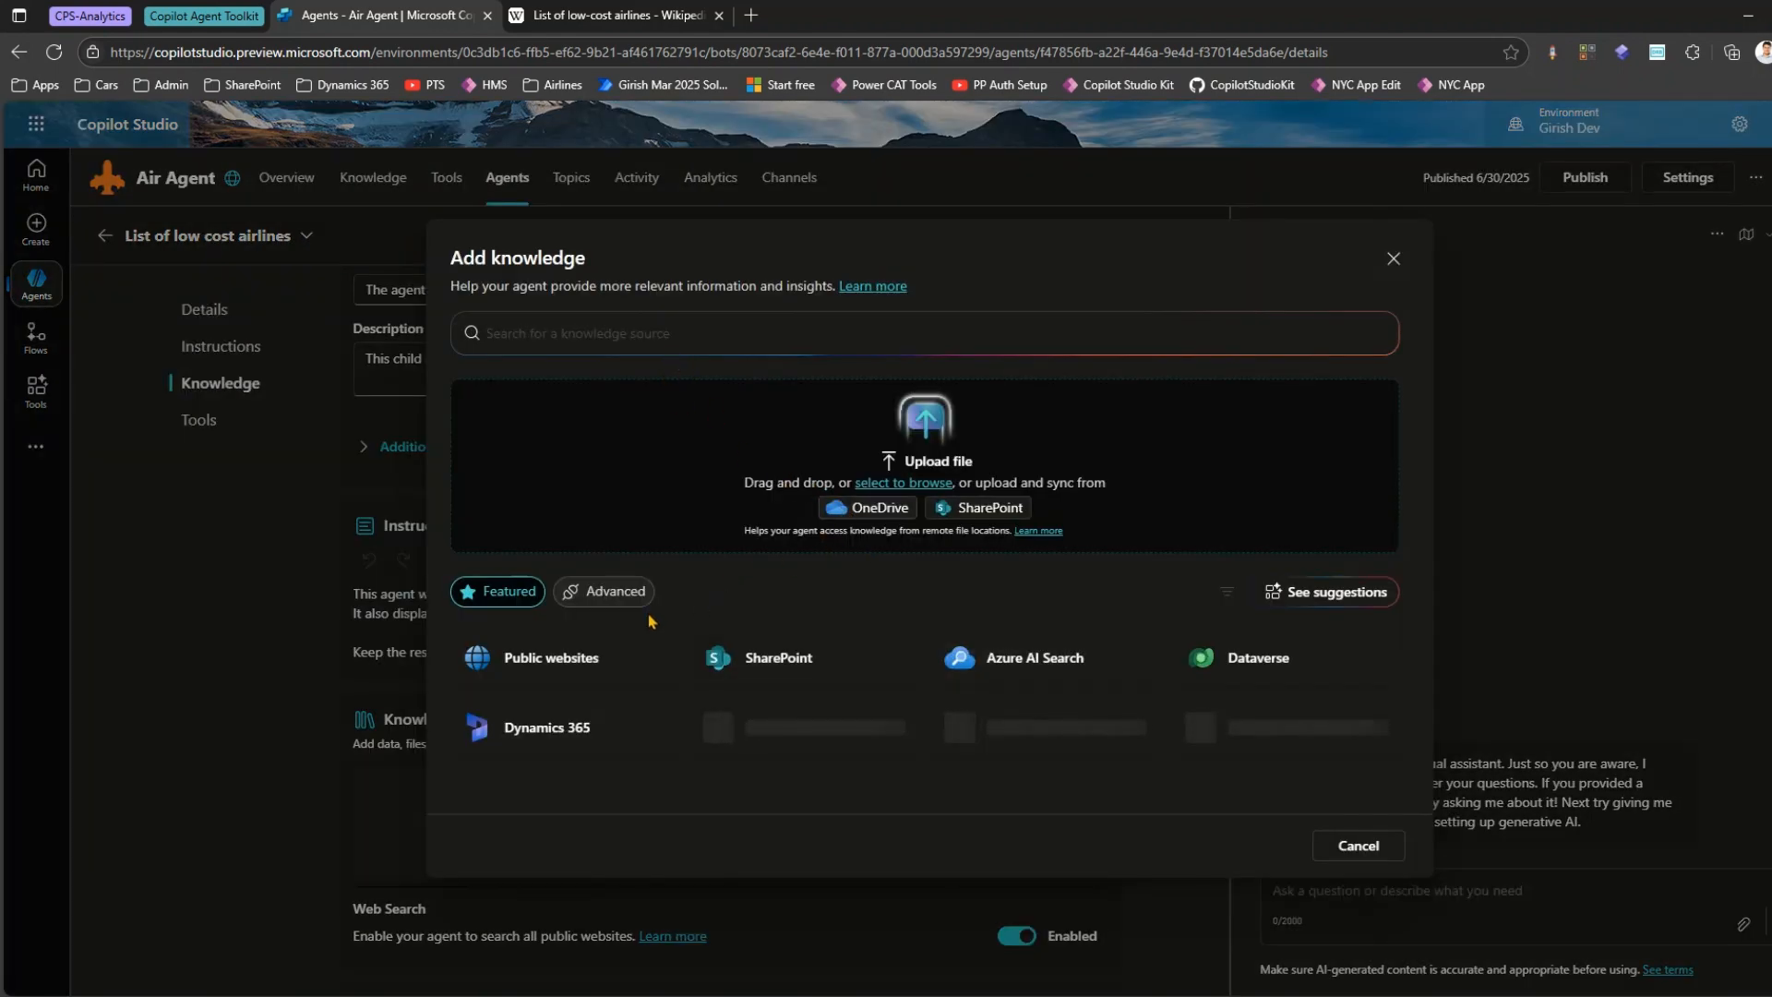
left_click(570, 644)
left_click(623, 356)
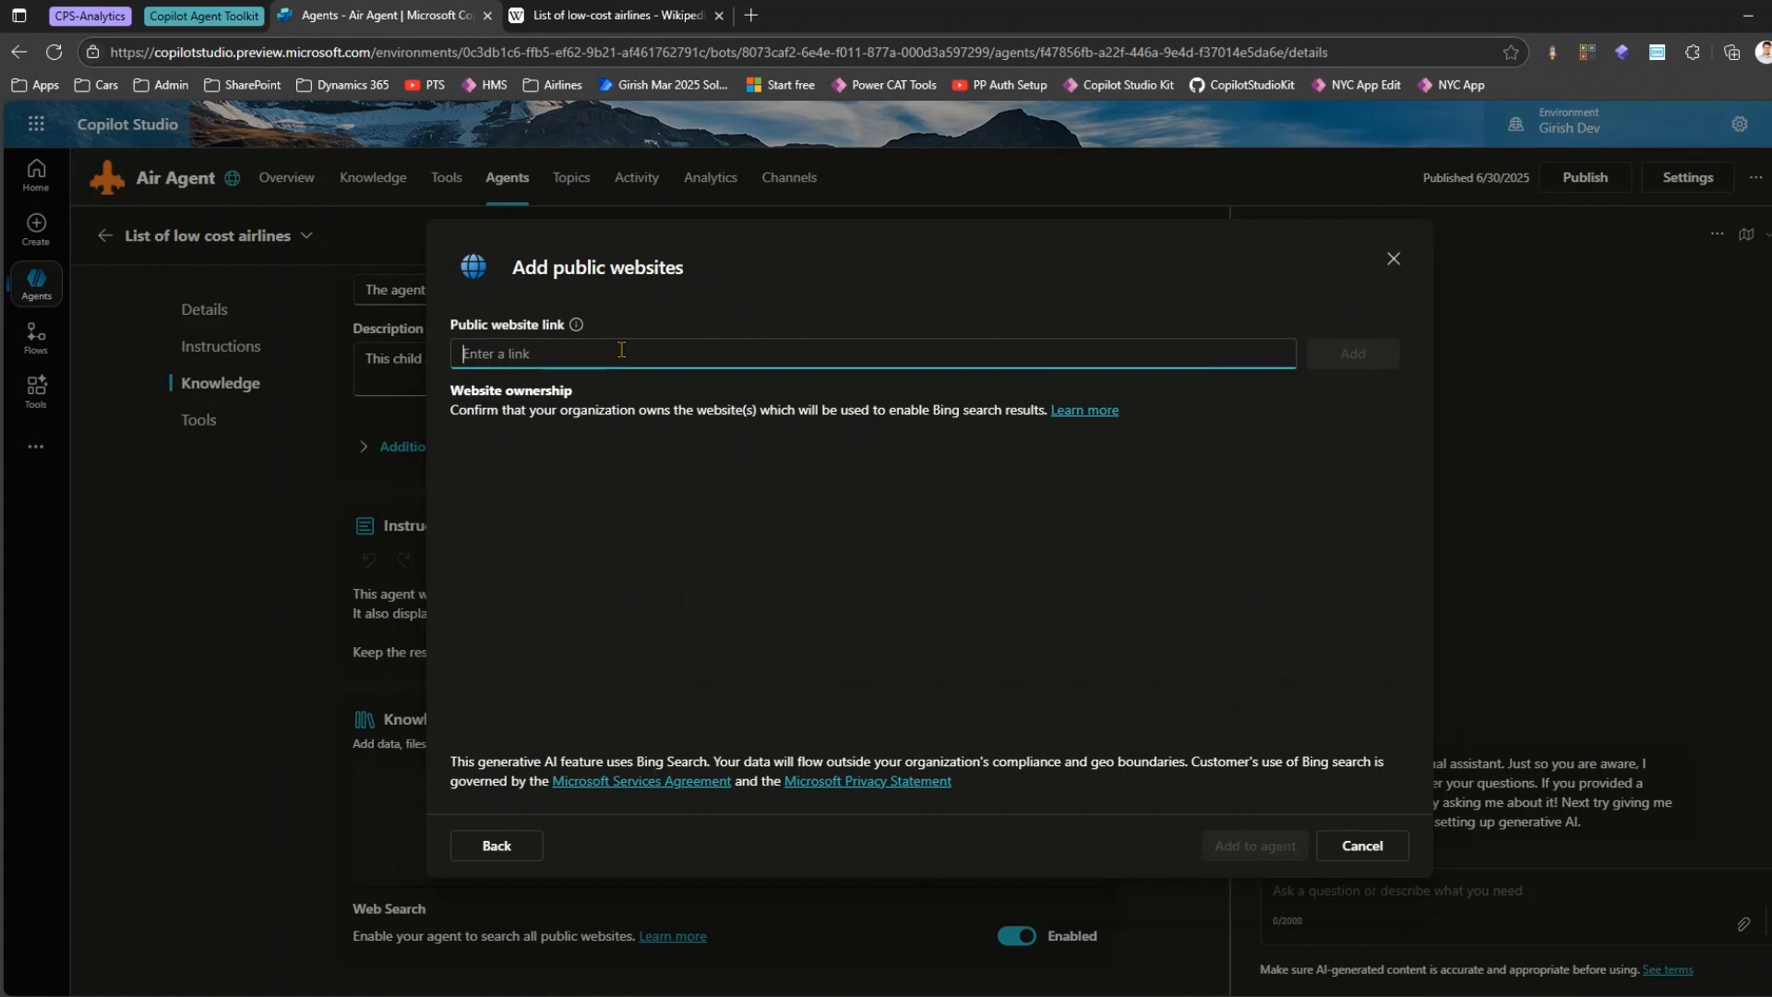
type("https://en.wikipedia.org/wiki/List_of_low-cost_airlines")
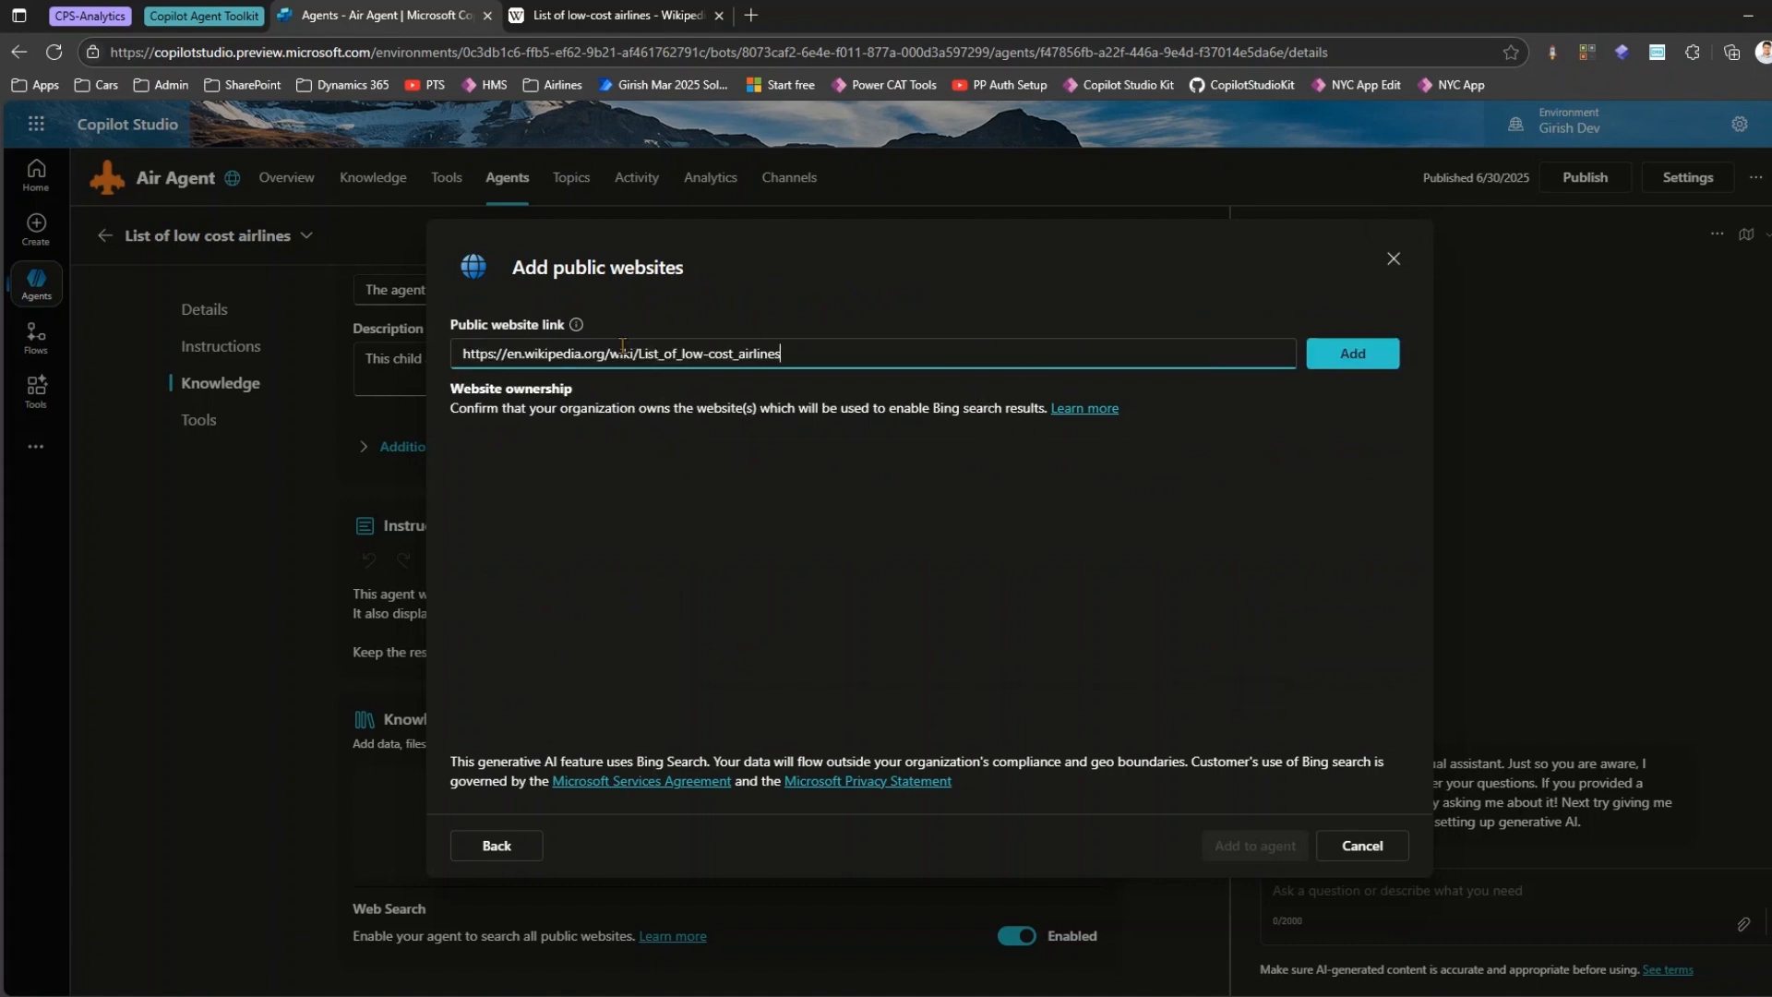
left_click(1327, 365)
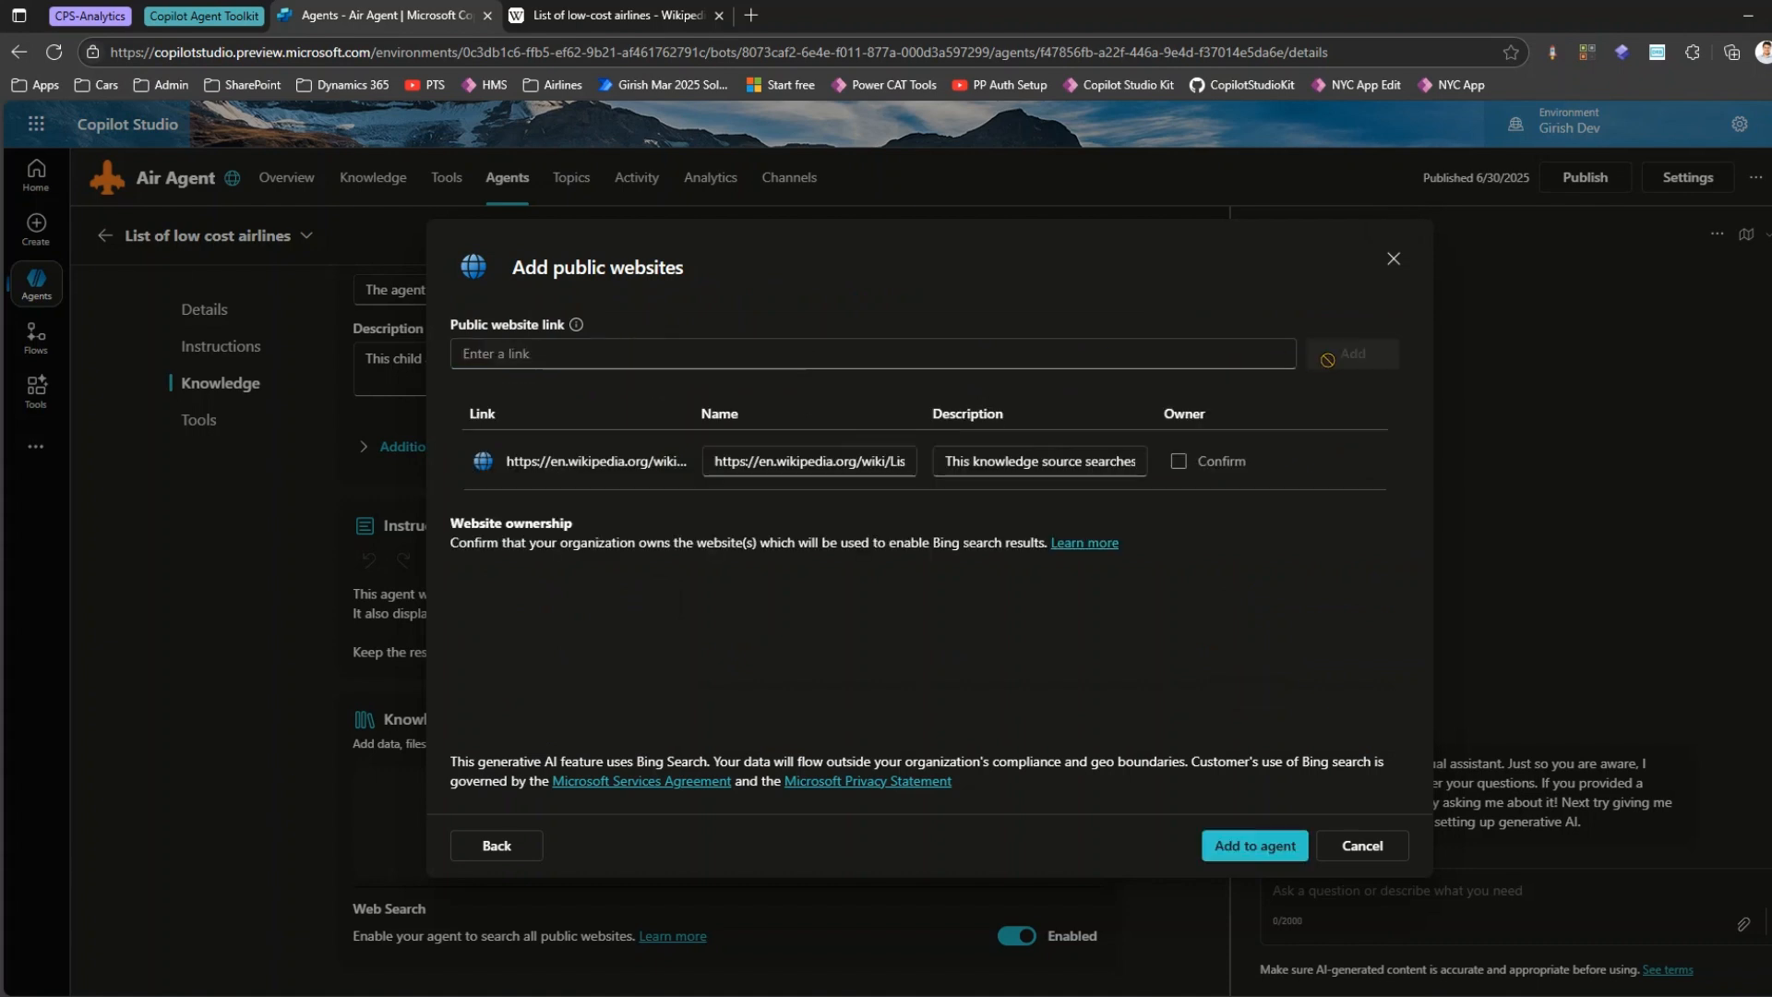
Name the website source "List of low cost airlines" and add it to the agent.
left_click(814, 455)
key("ctrl+a")
type("List of low code ")
type("airlines")
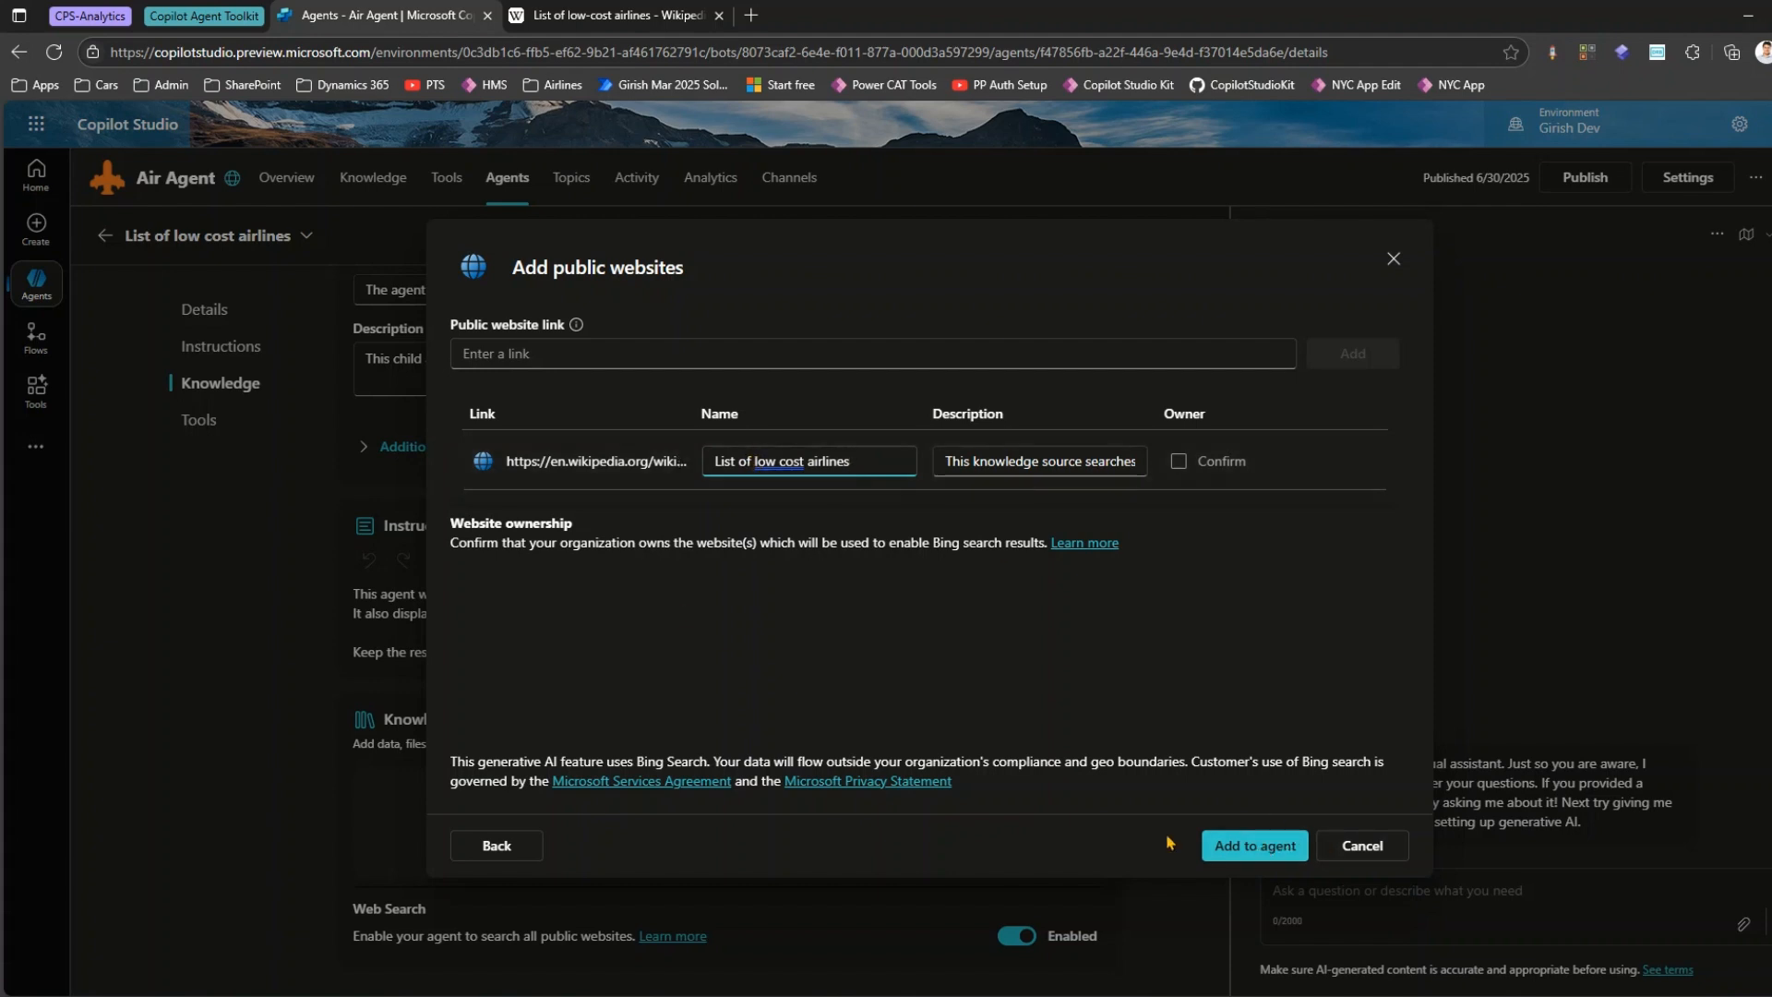
left_click(1235, 845)
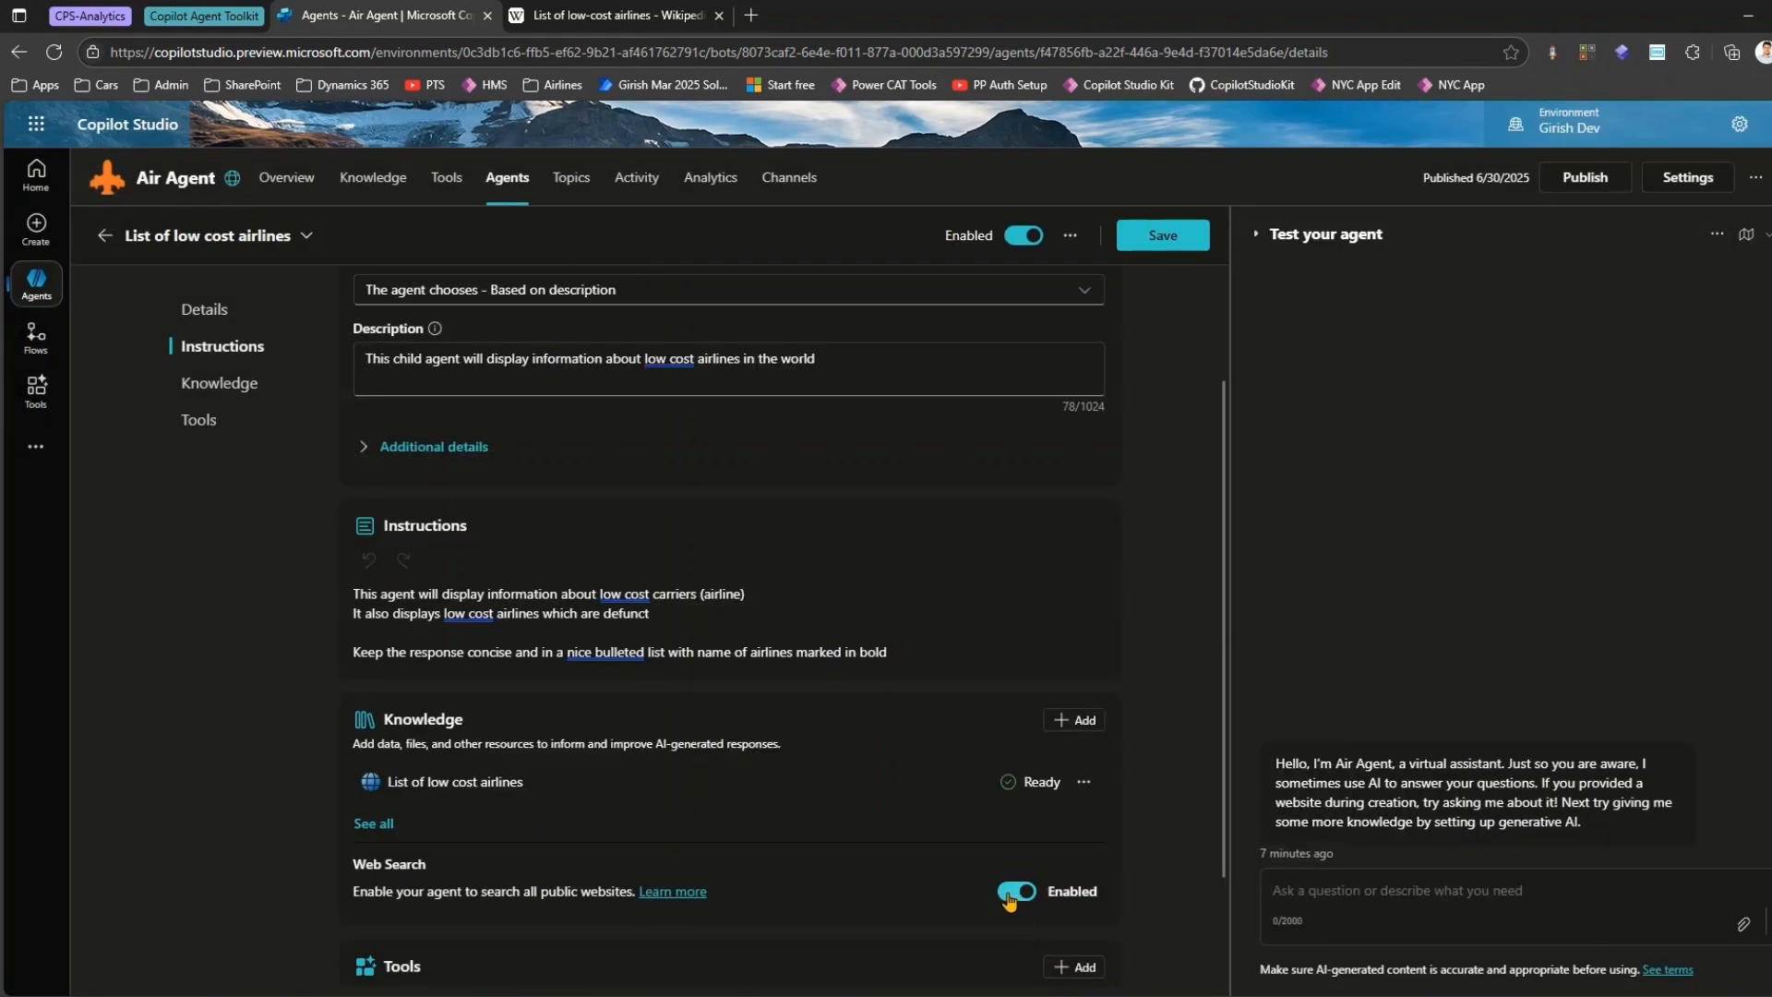
Review the tools that can be added to the child agent without adding one.
scroll(1019, 901, "down", 3)
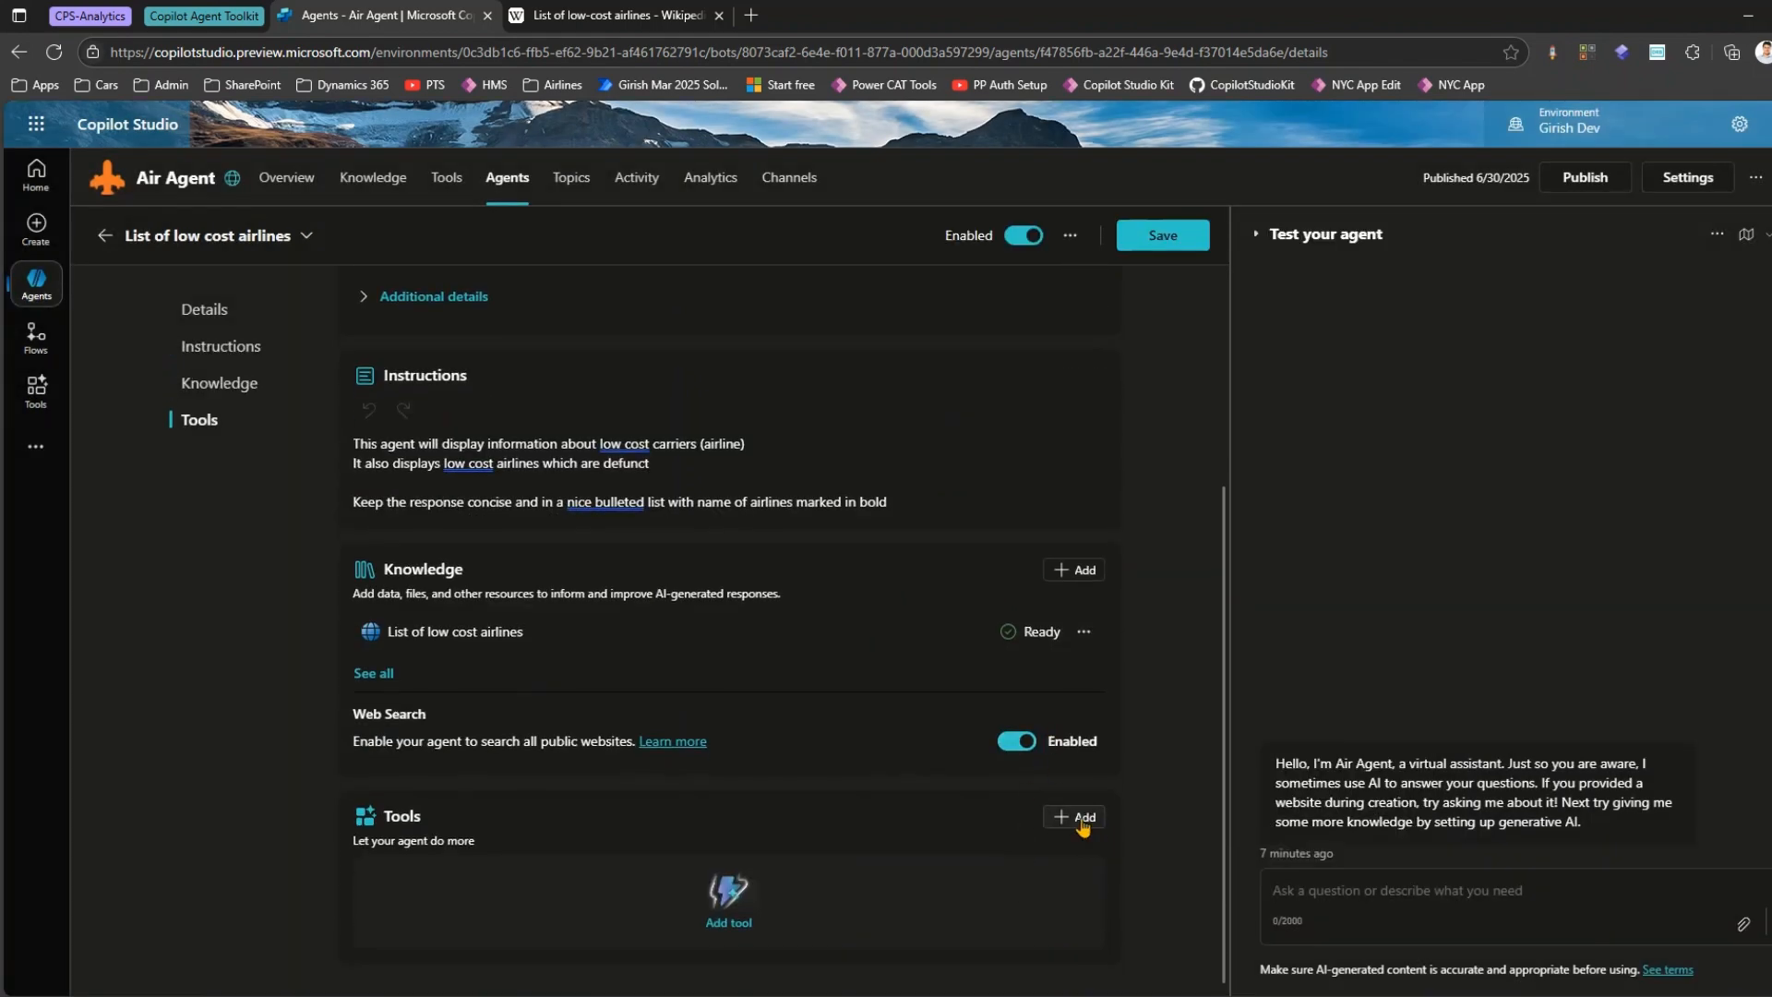
left_click(1082, 825)
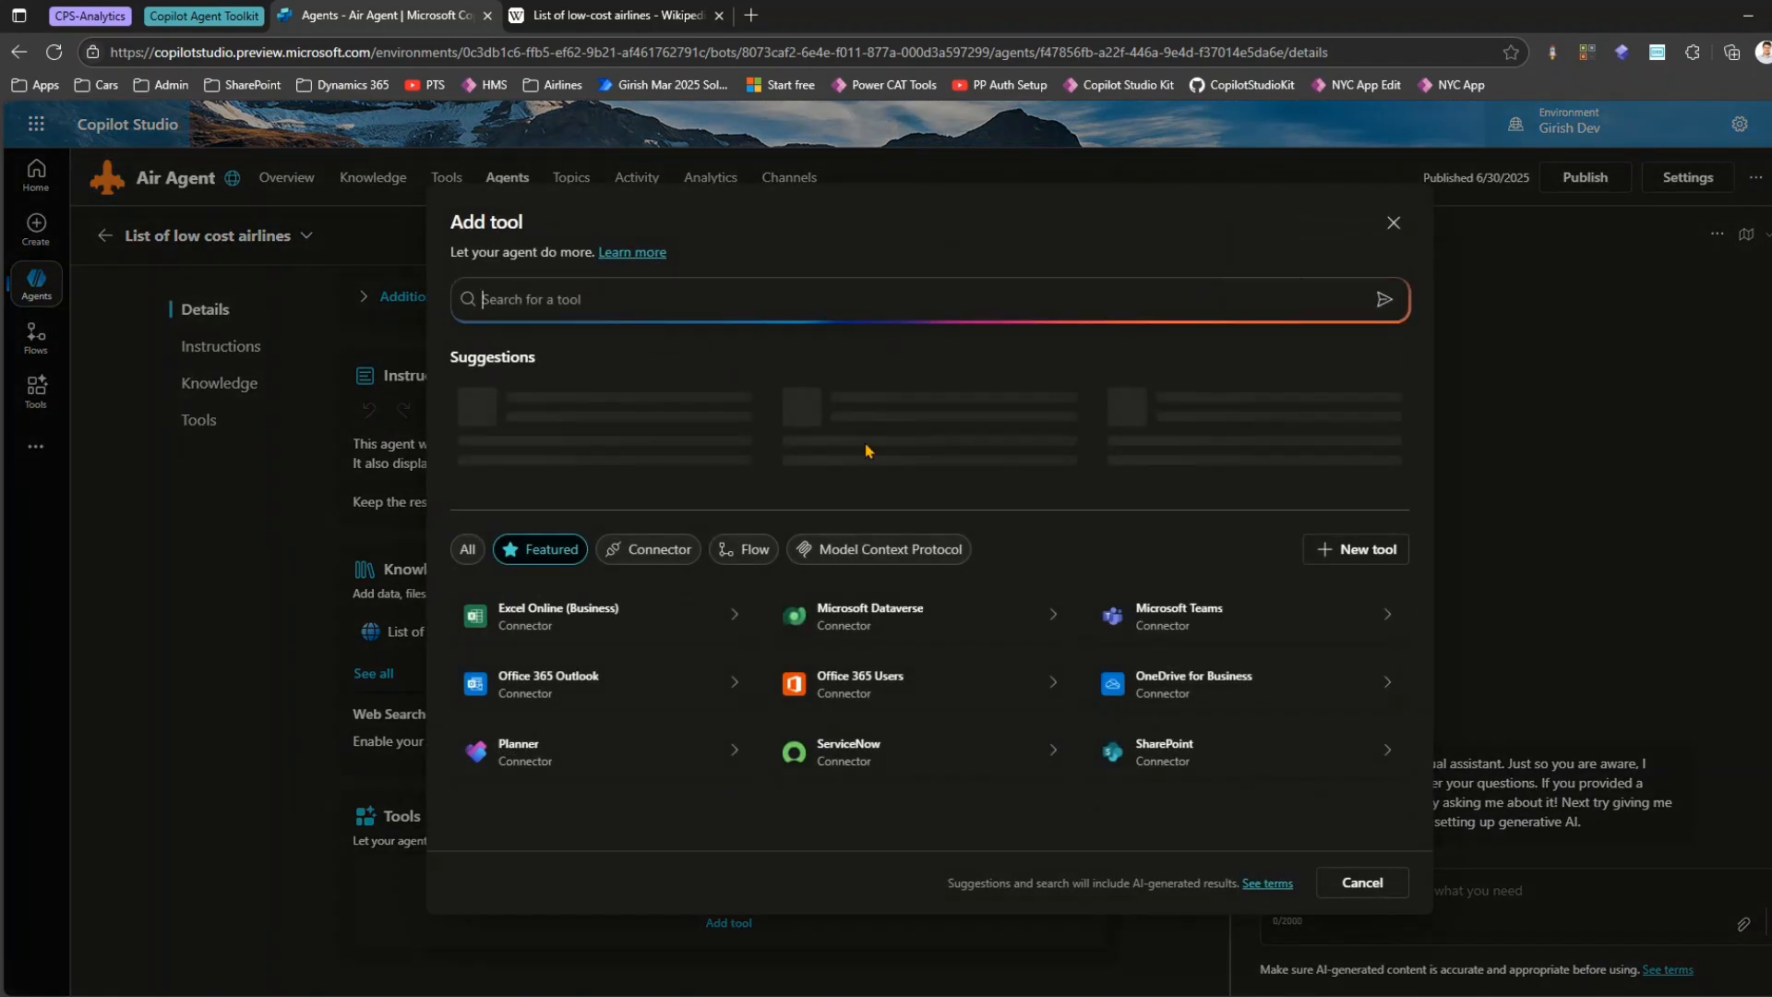
left_click(1393, 223)
scroll(308, 348, "up", 3)
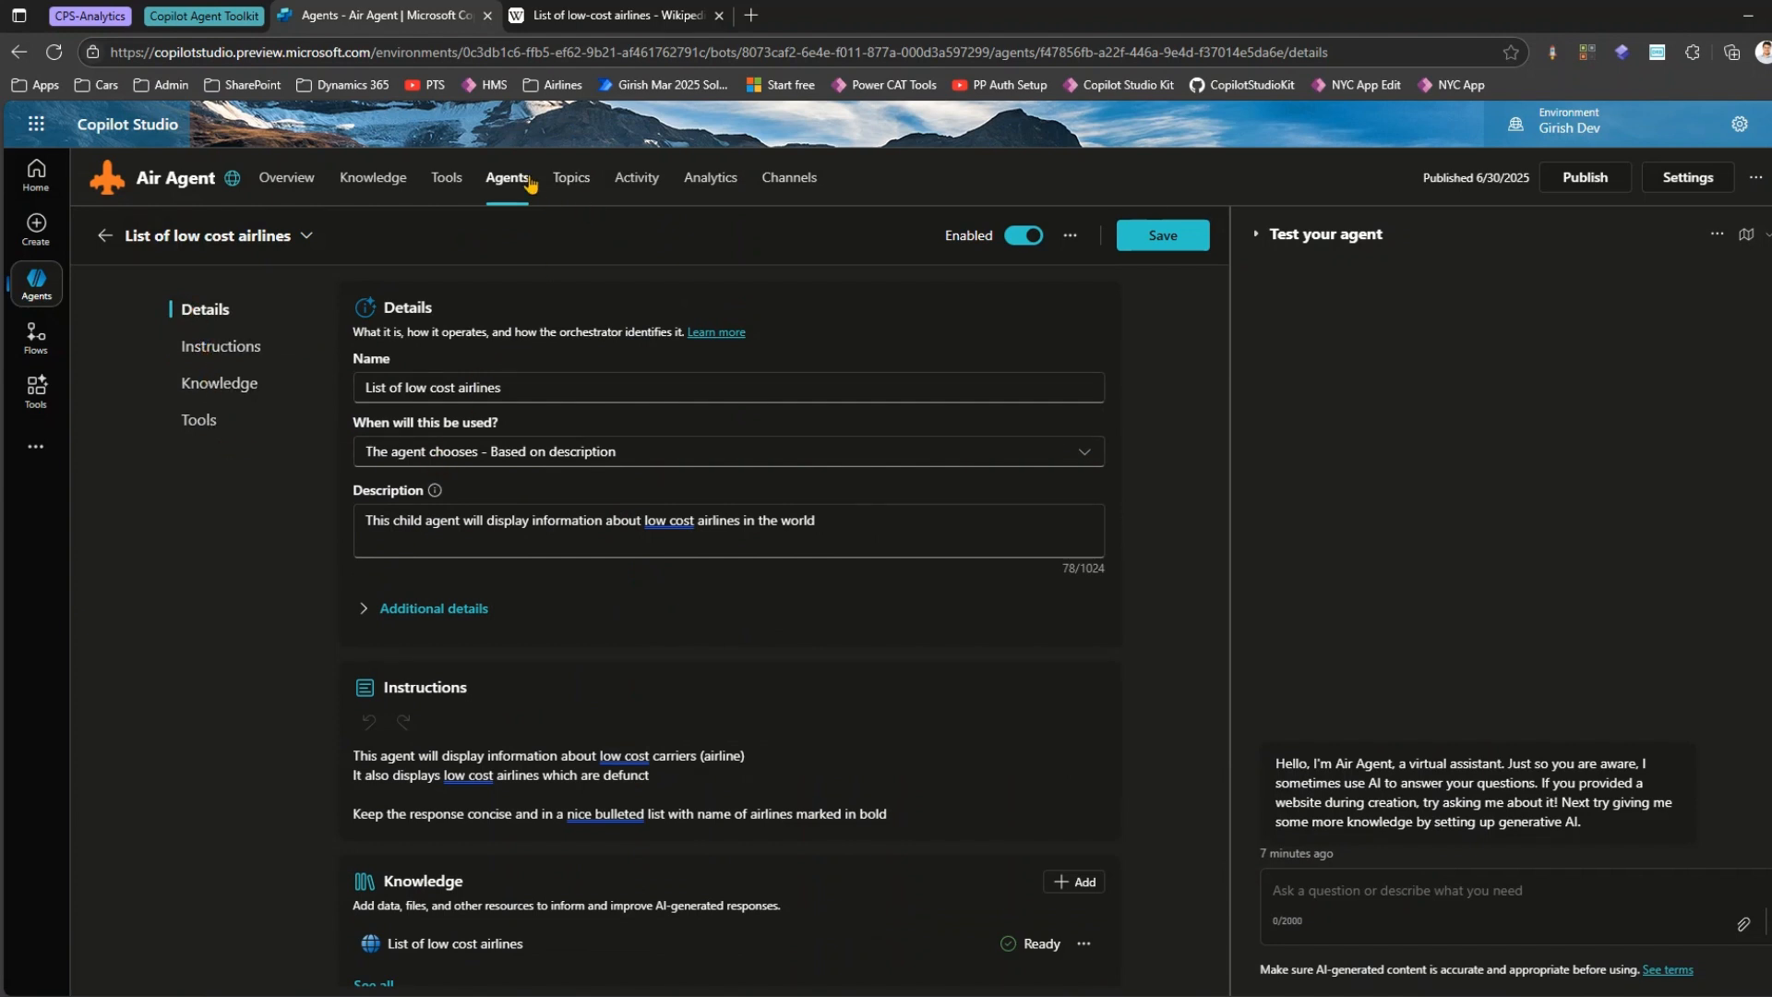
Open the Air Agent overview from preview Copilot Studio in a new browser tab placed beside the child agent's tab.
key("ctrl+t")
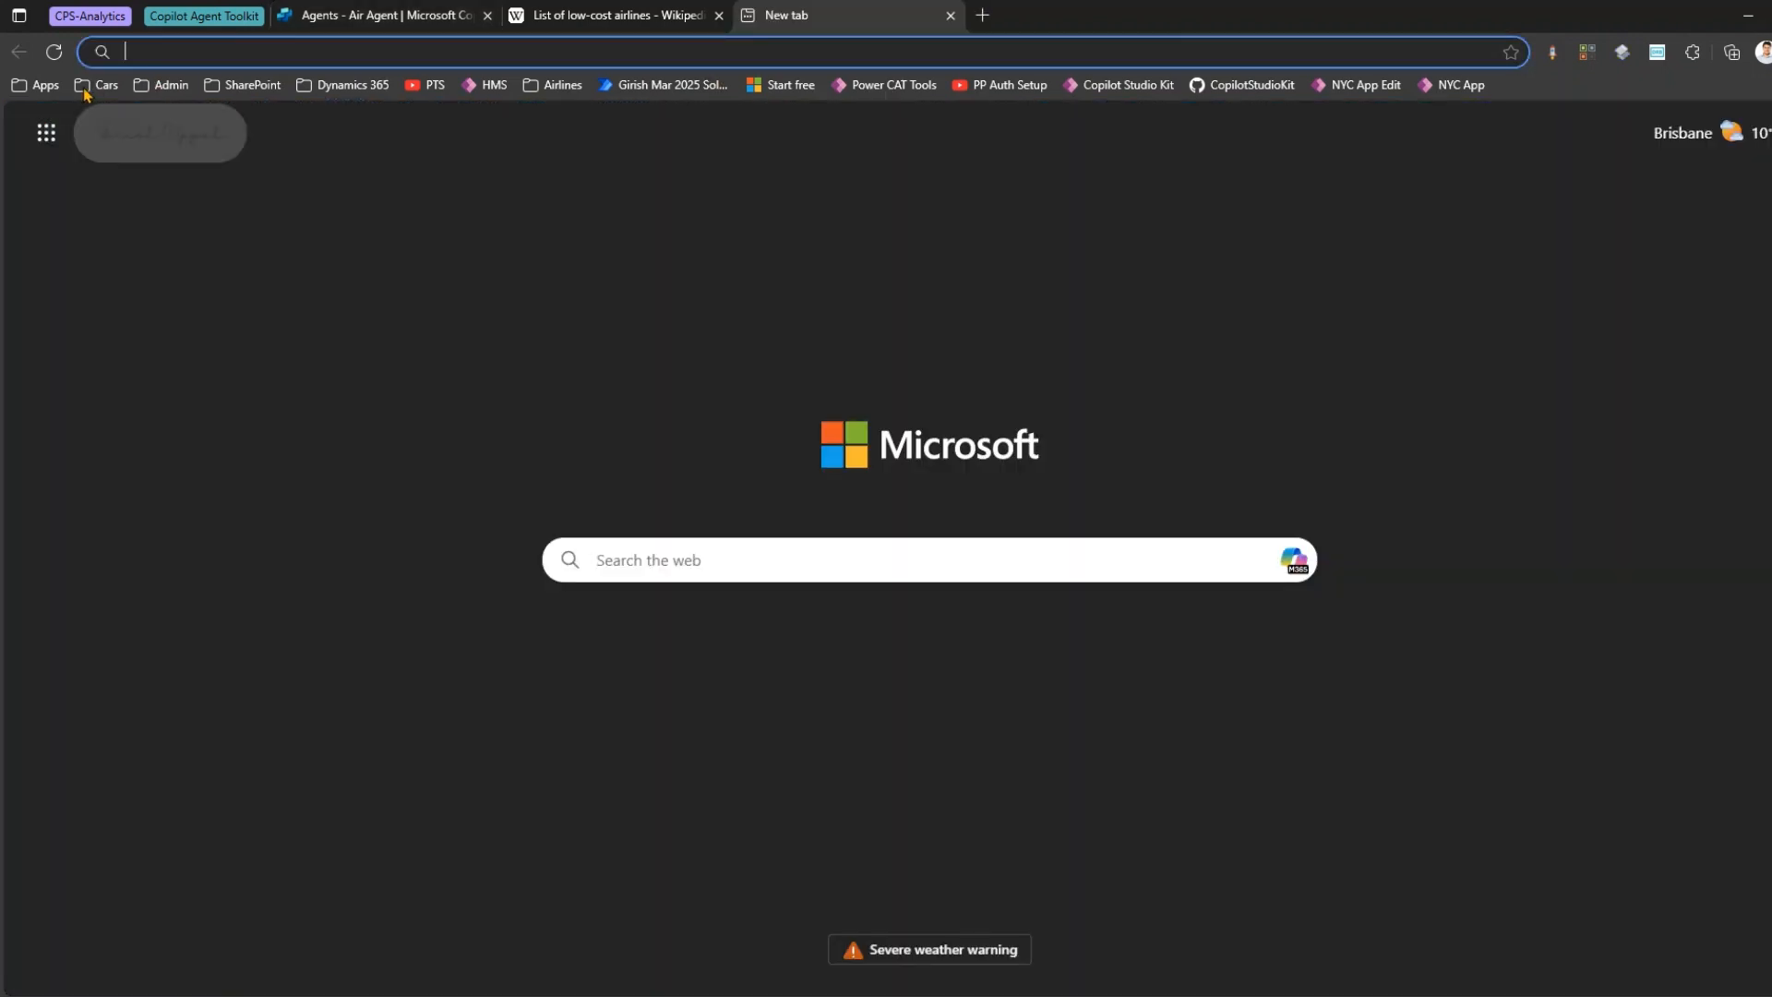
left_click(43, 89)
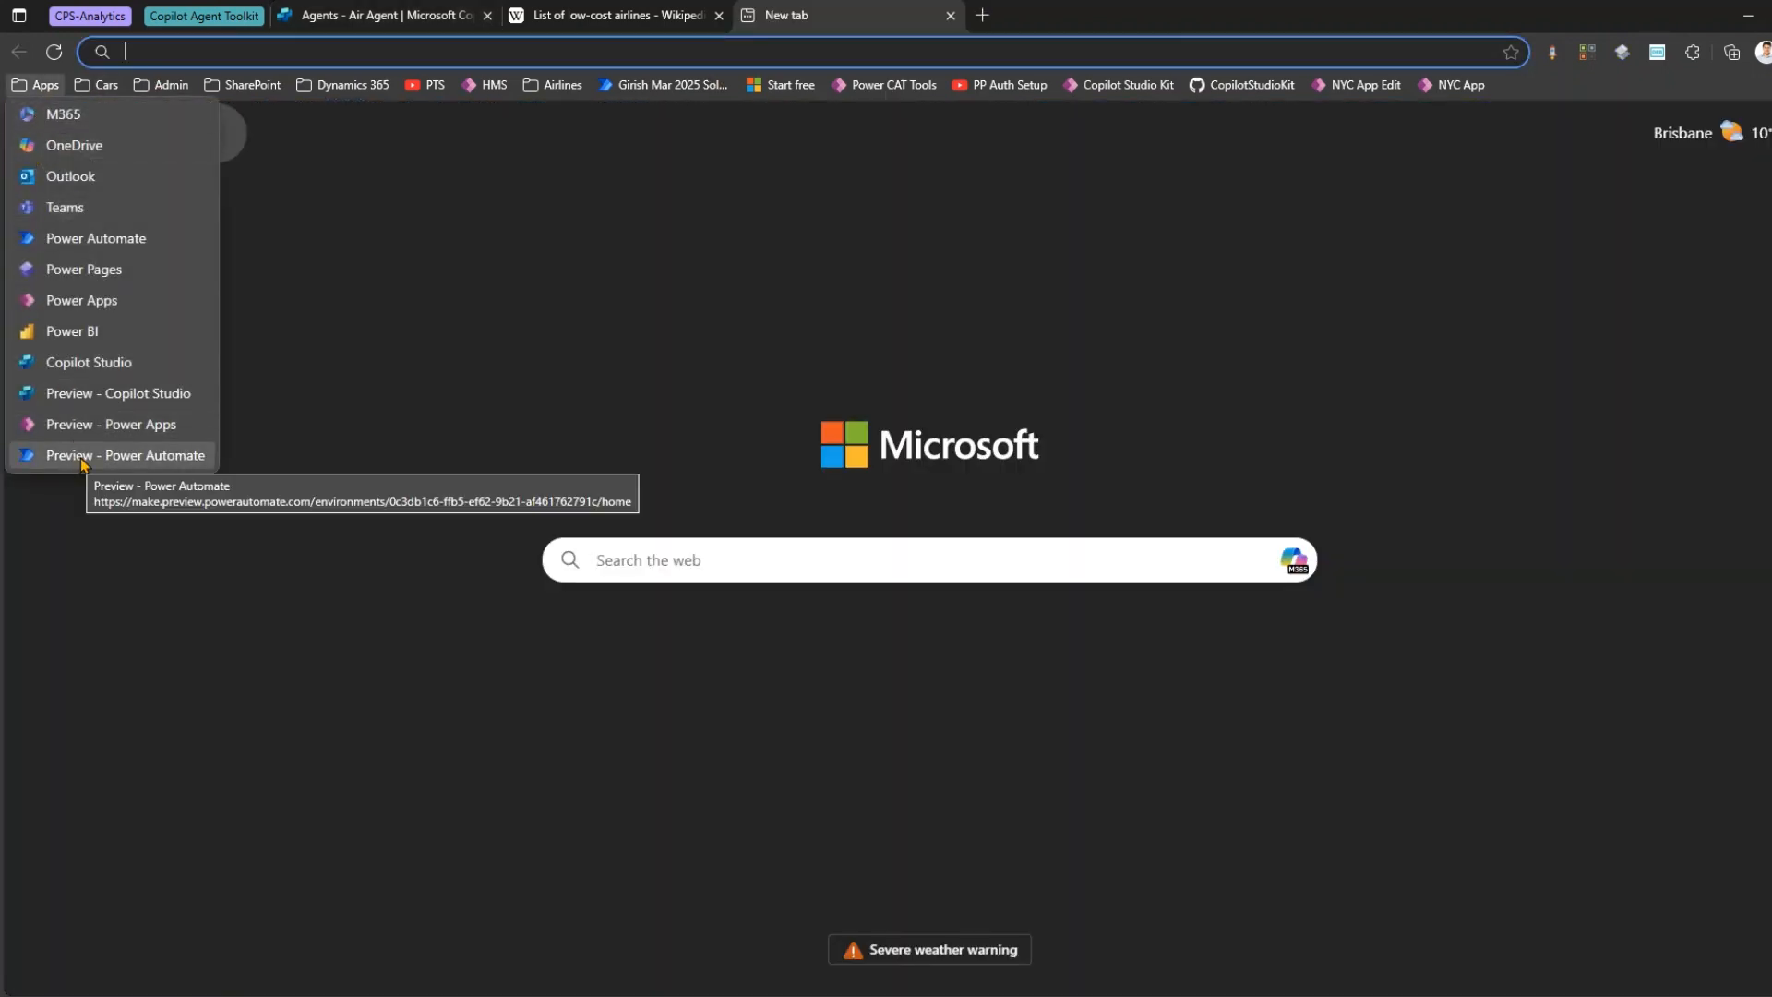
left_click(81, 393)
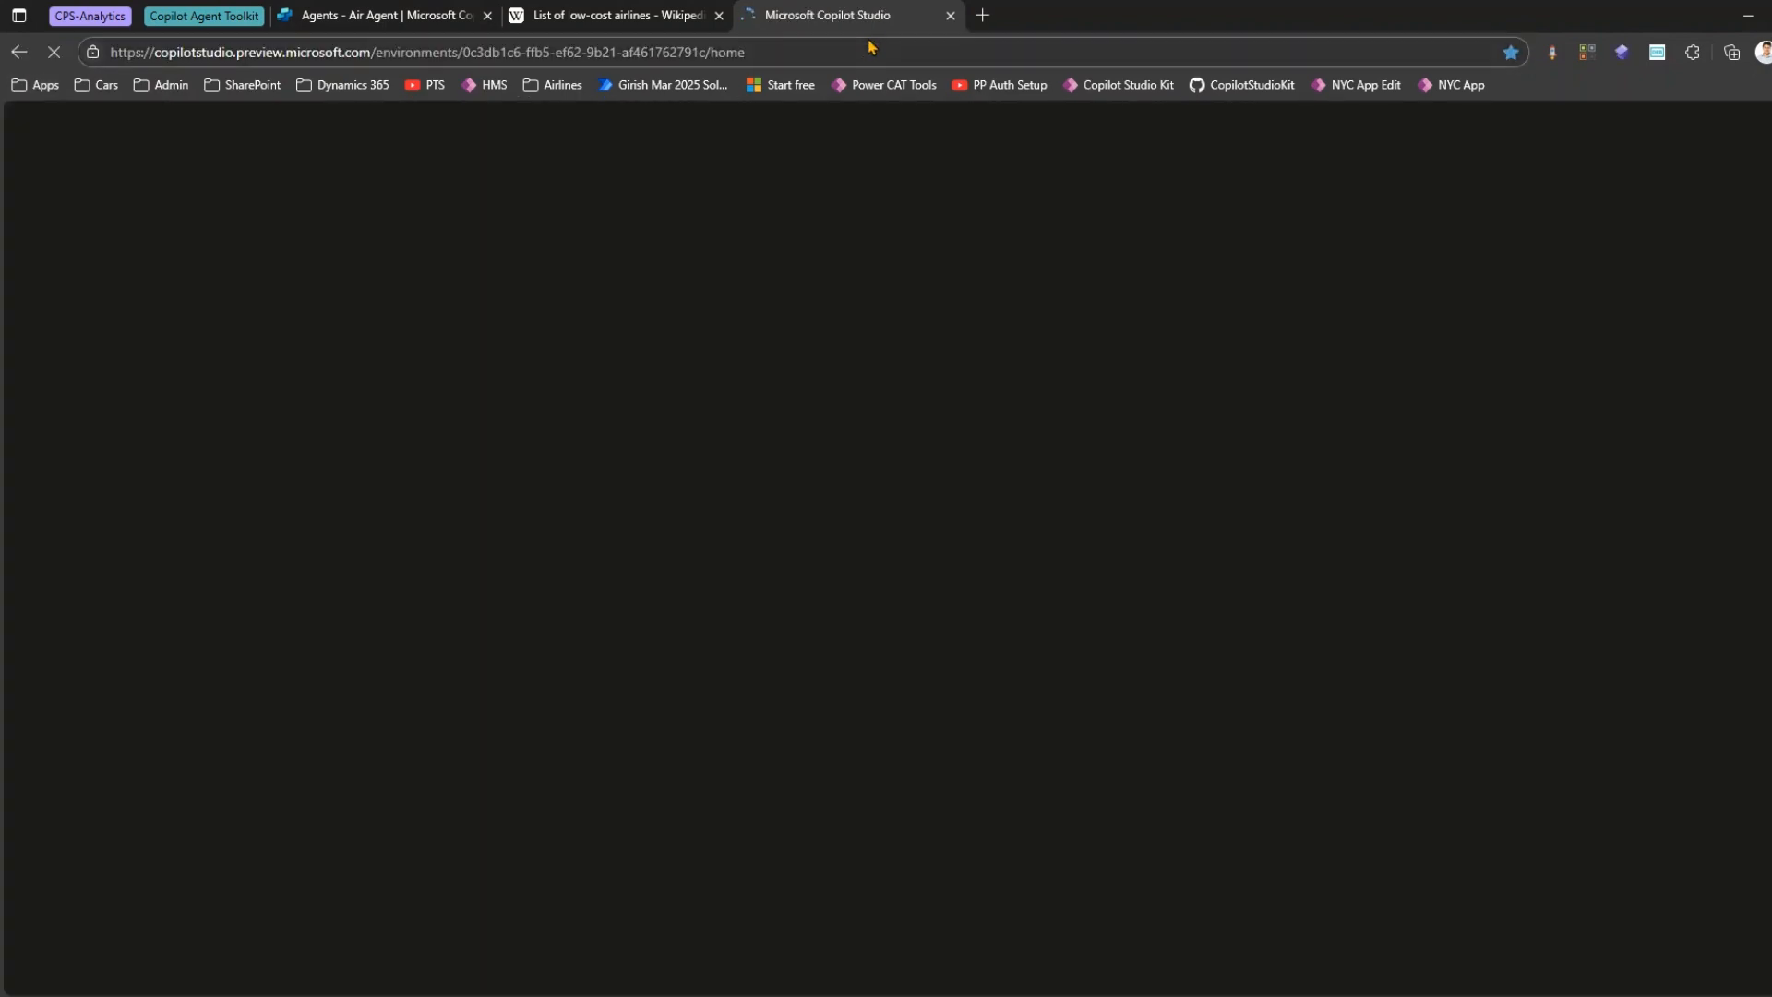
left_click_drag(858, 13, 636, 11)
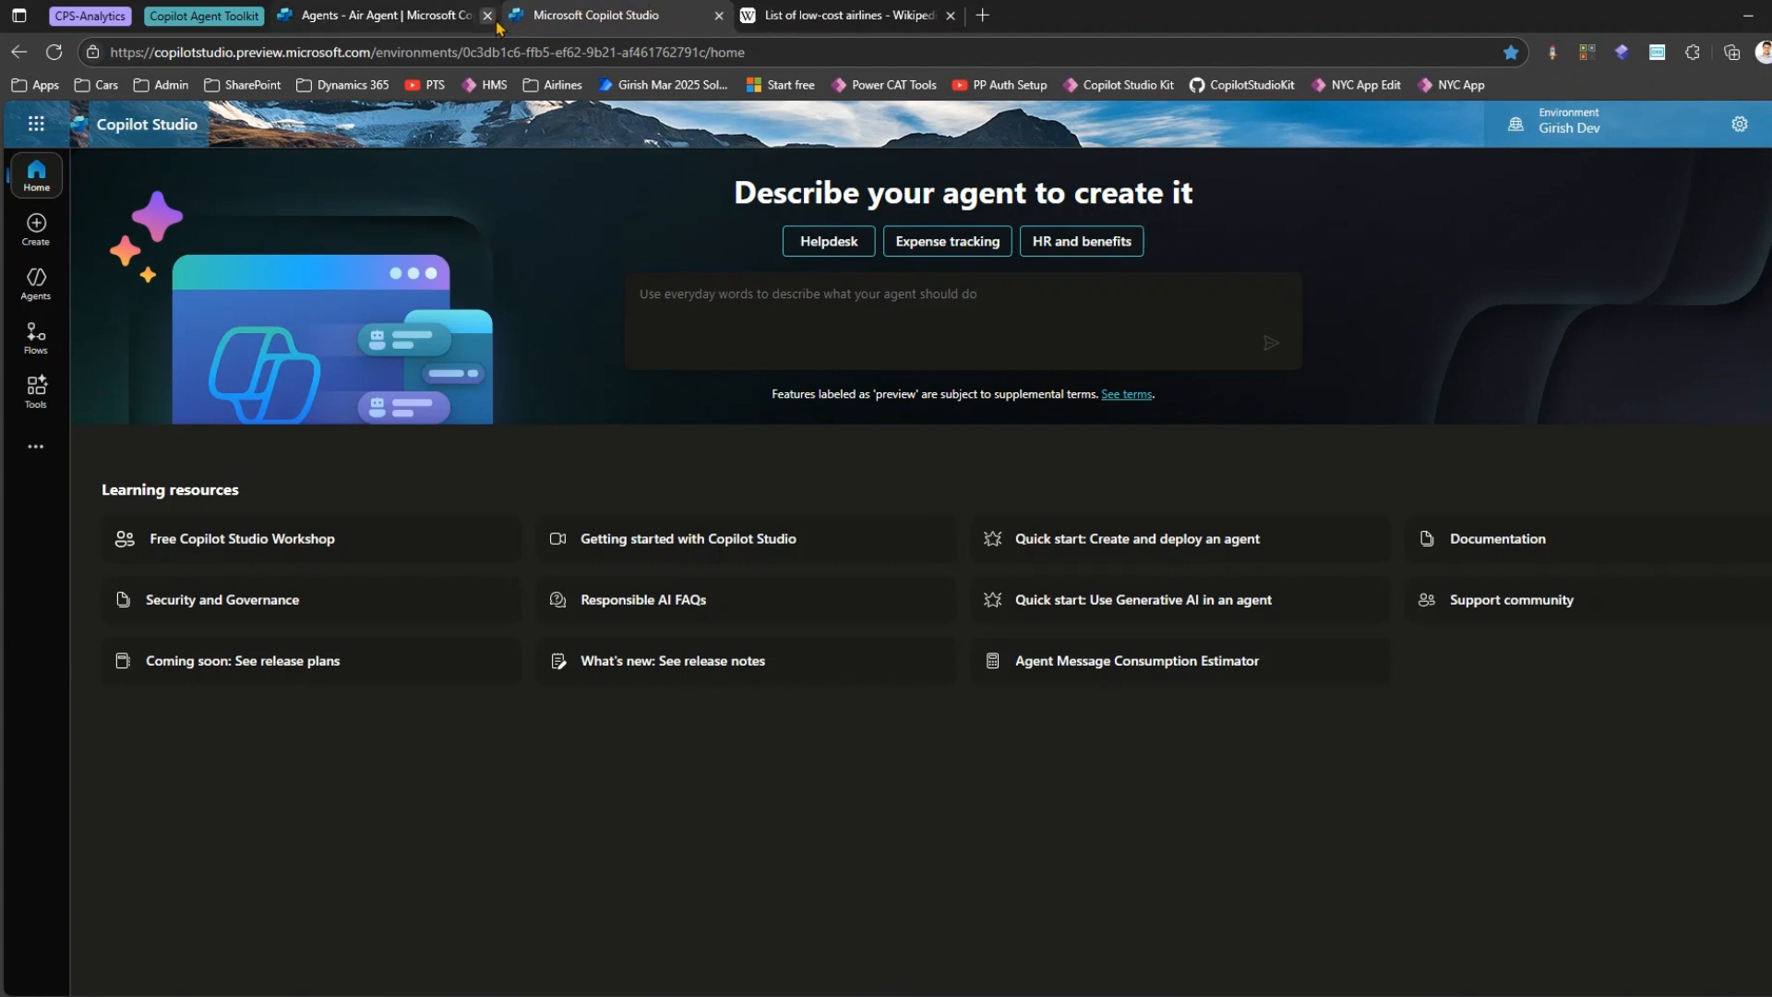
left_click(35, 279)
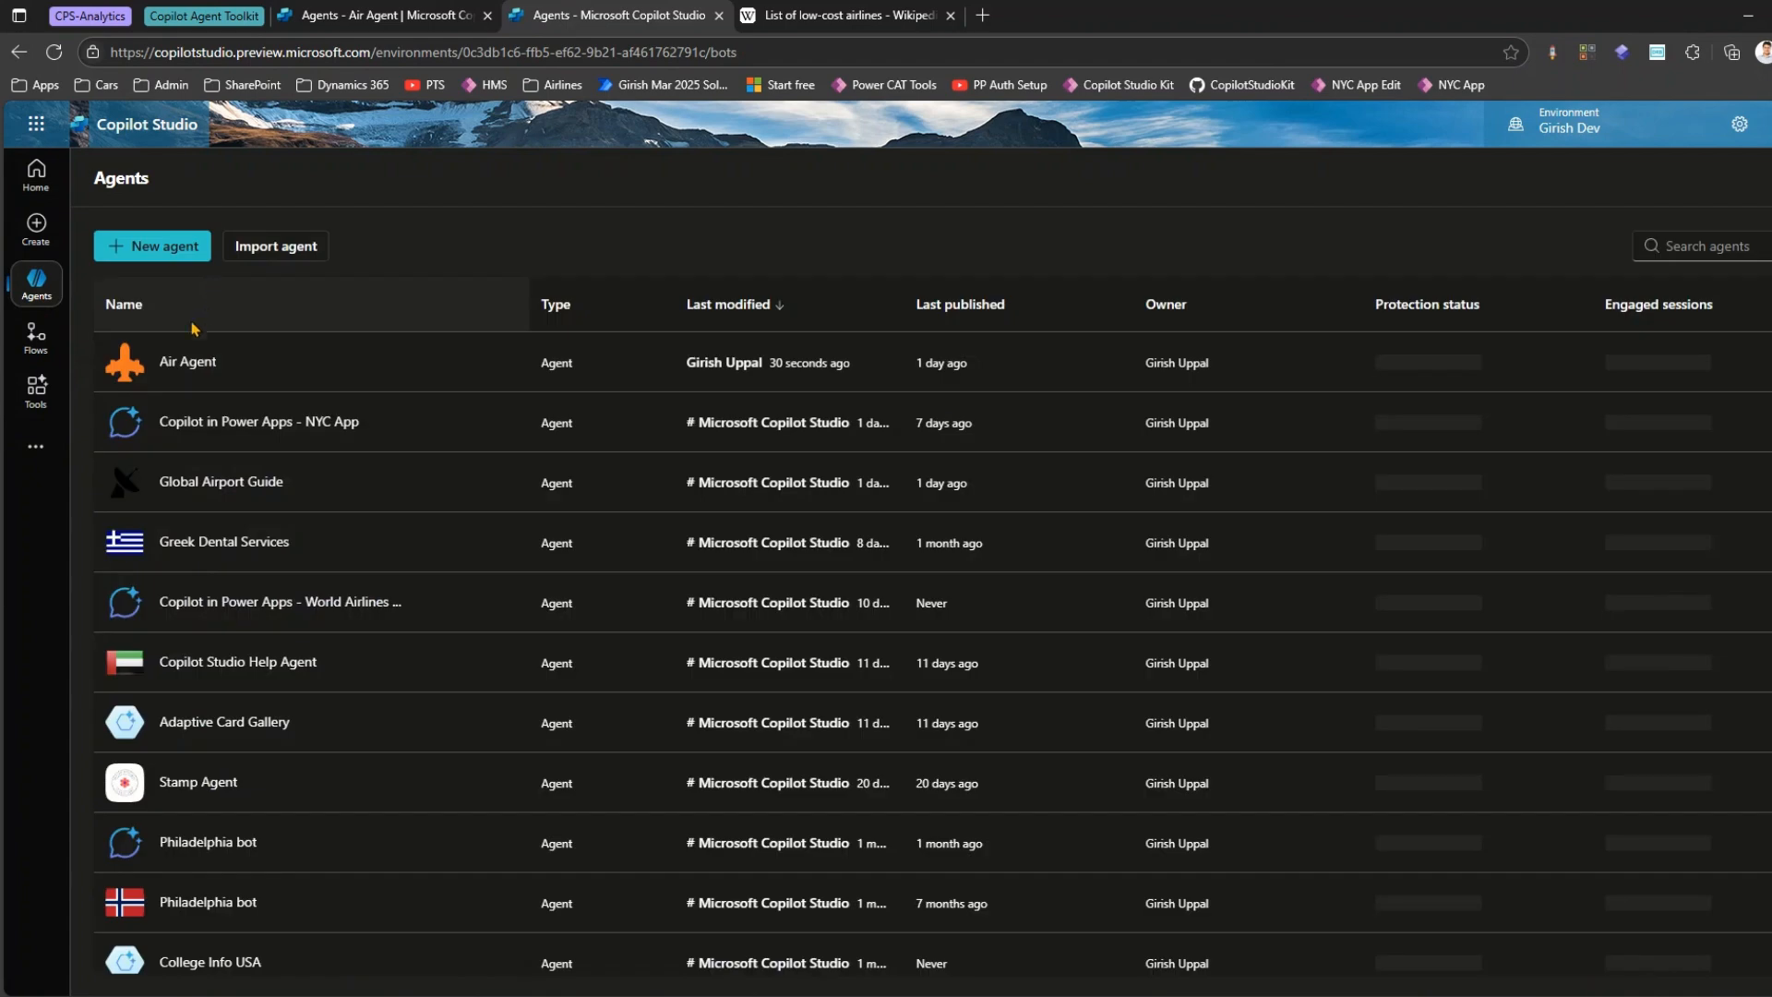
left_click(194, 369)
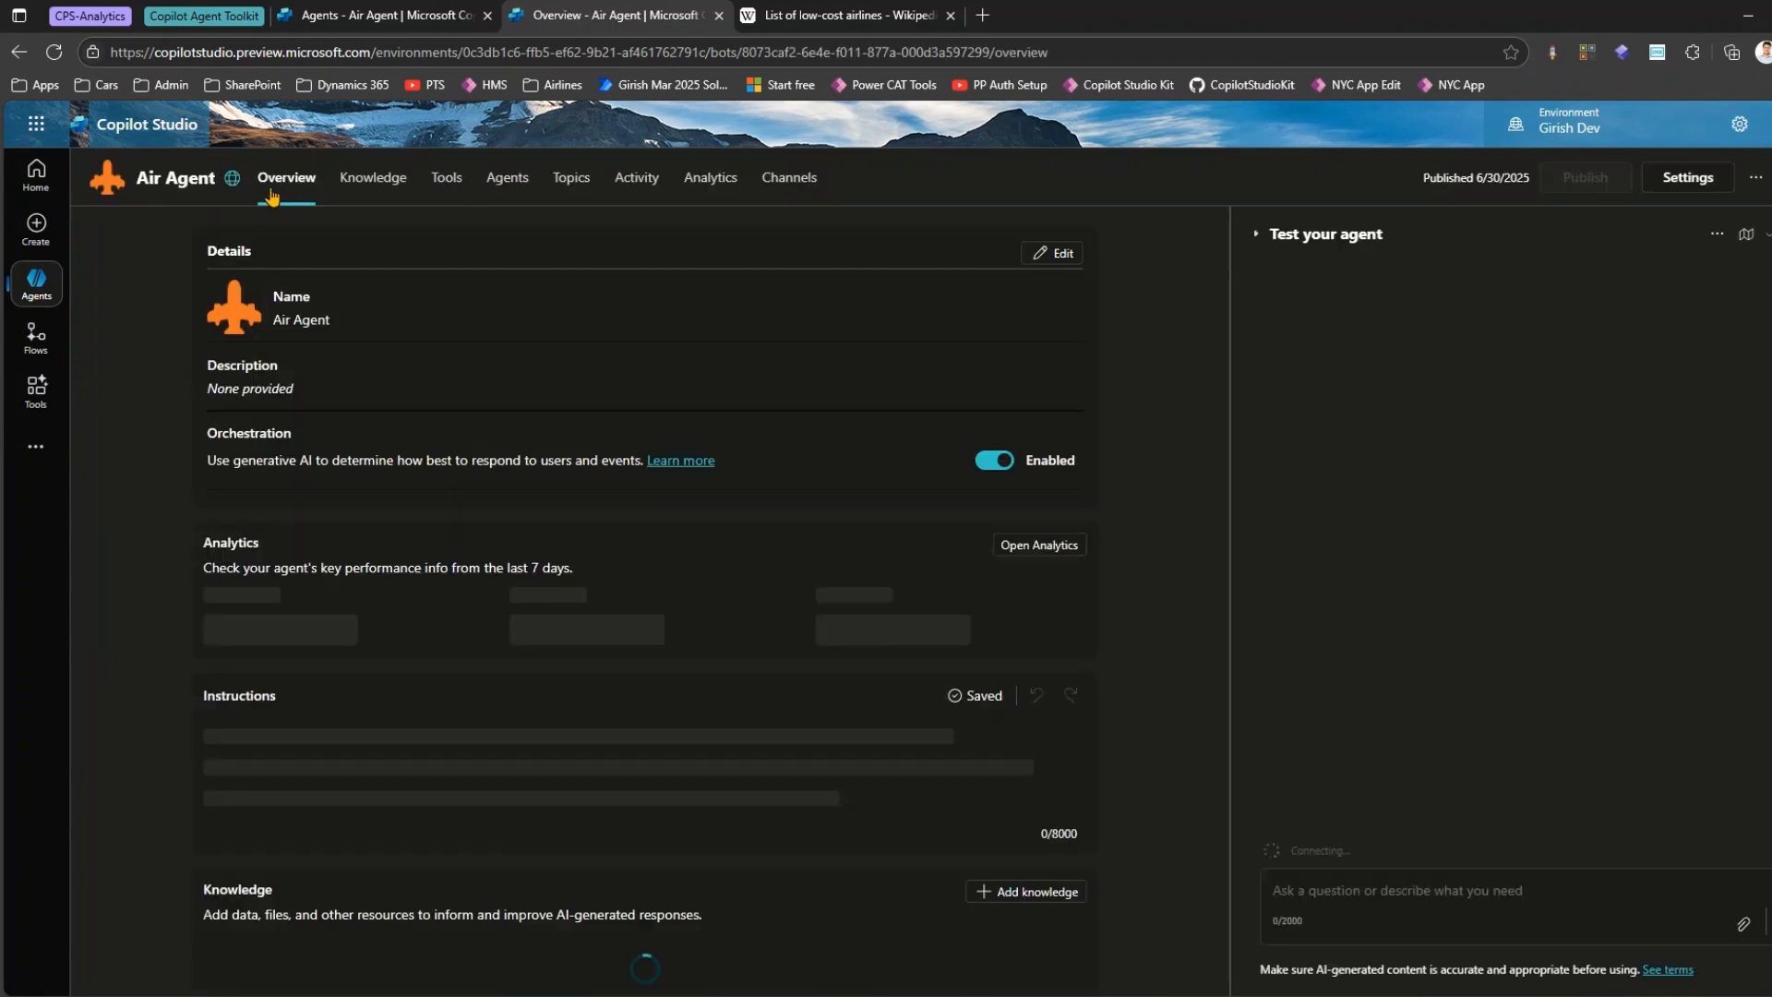
Show the child agent's page and the Air Agent overview side by side in a split screen.
left_click(447, 17)
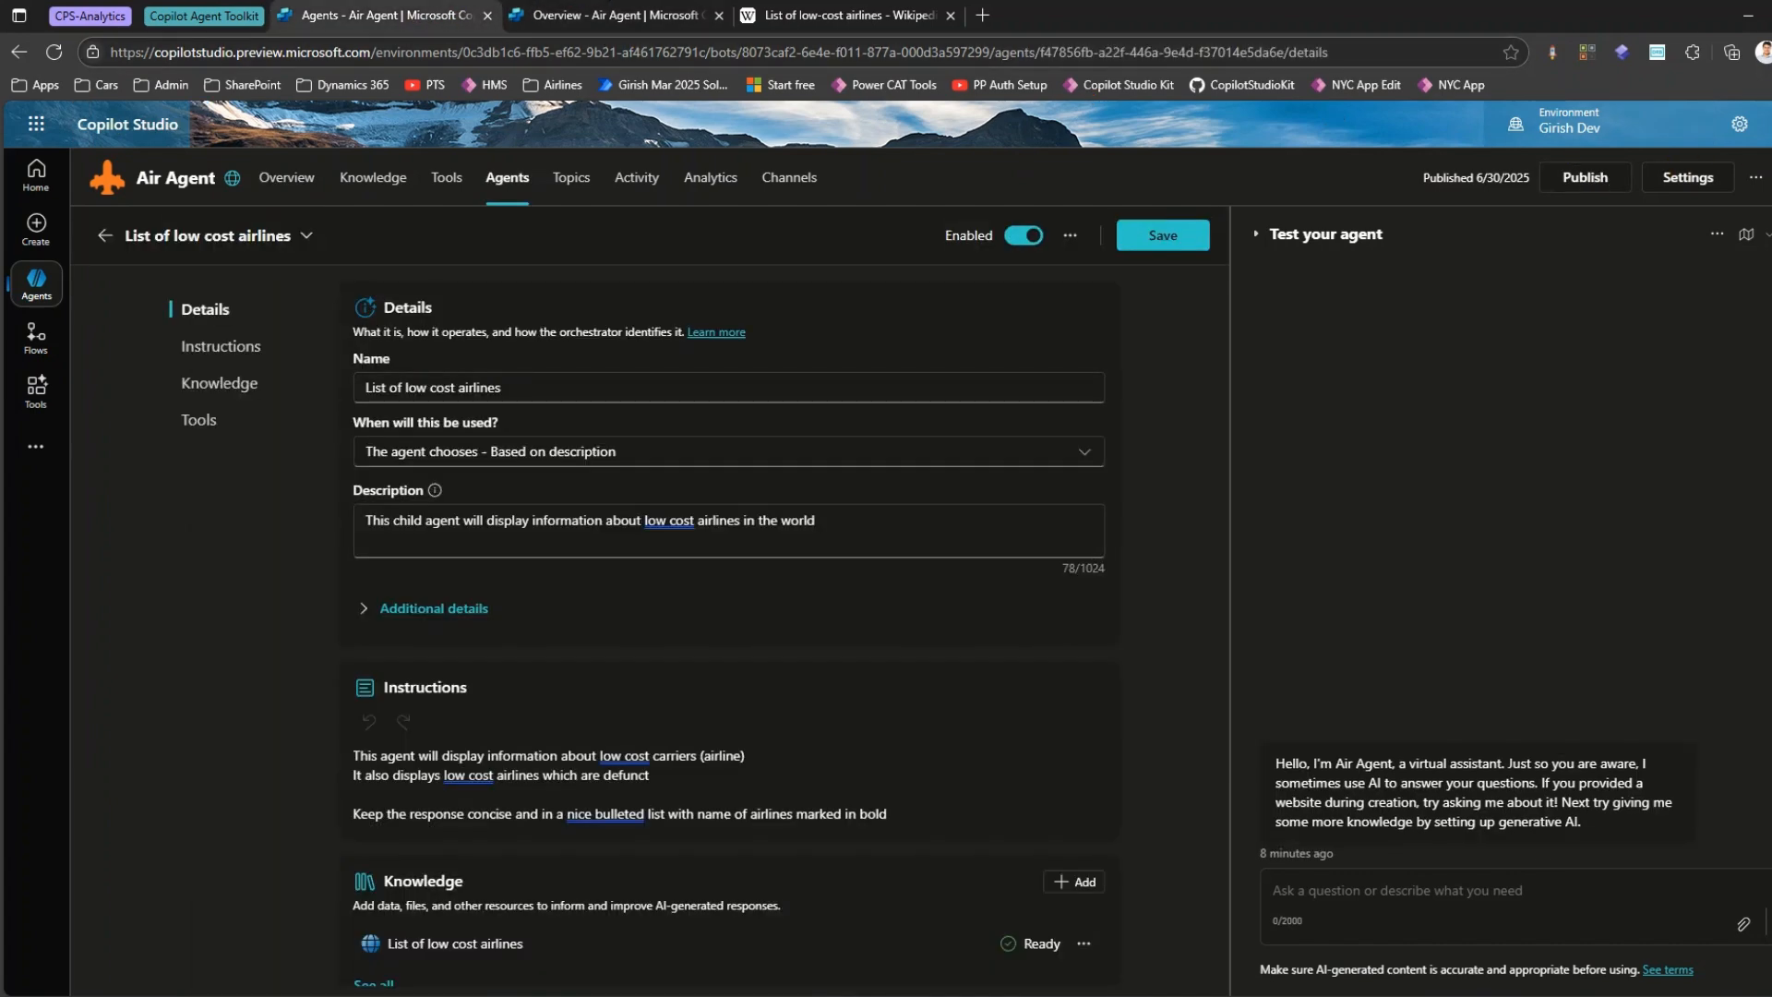
left_click(1771, 53)
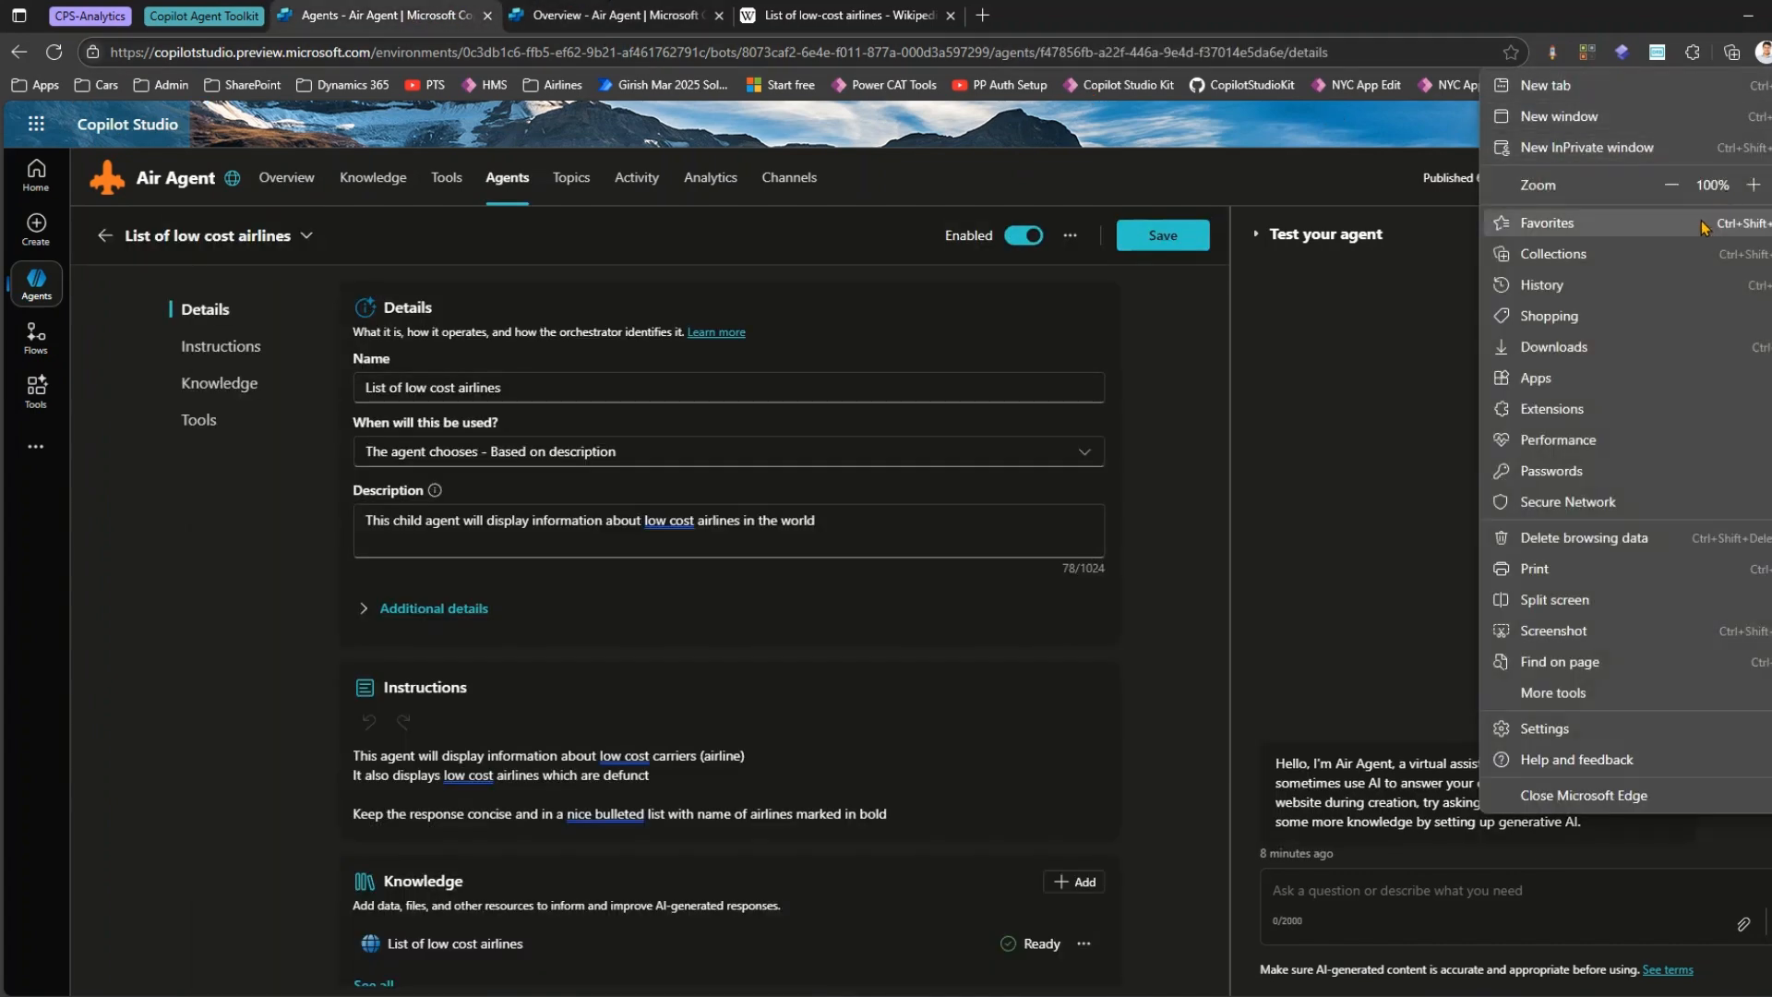
left_click(1565, 601)
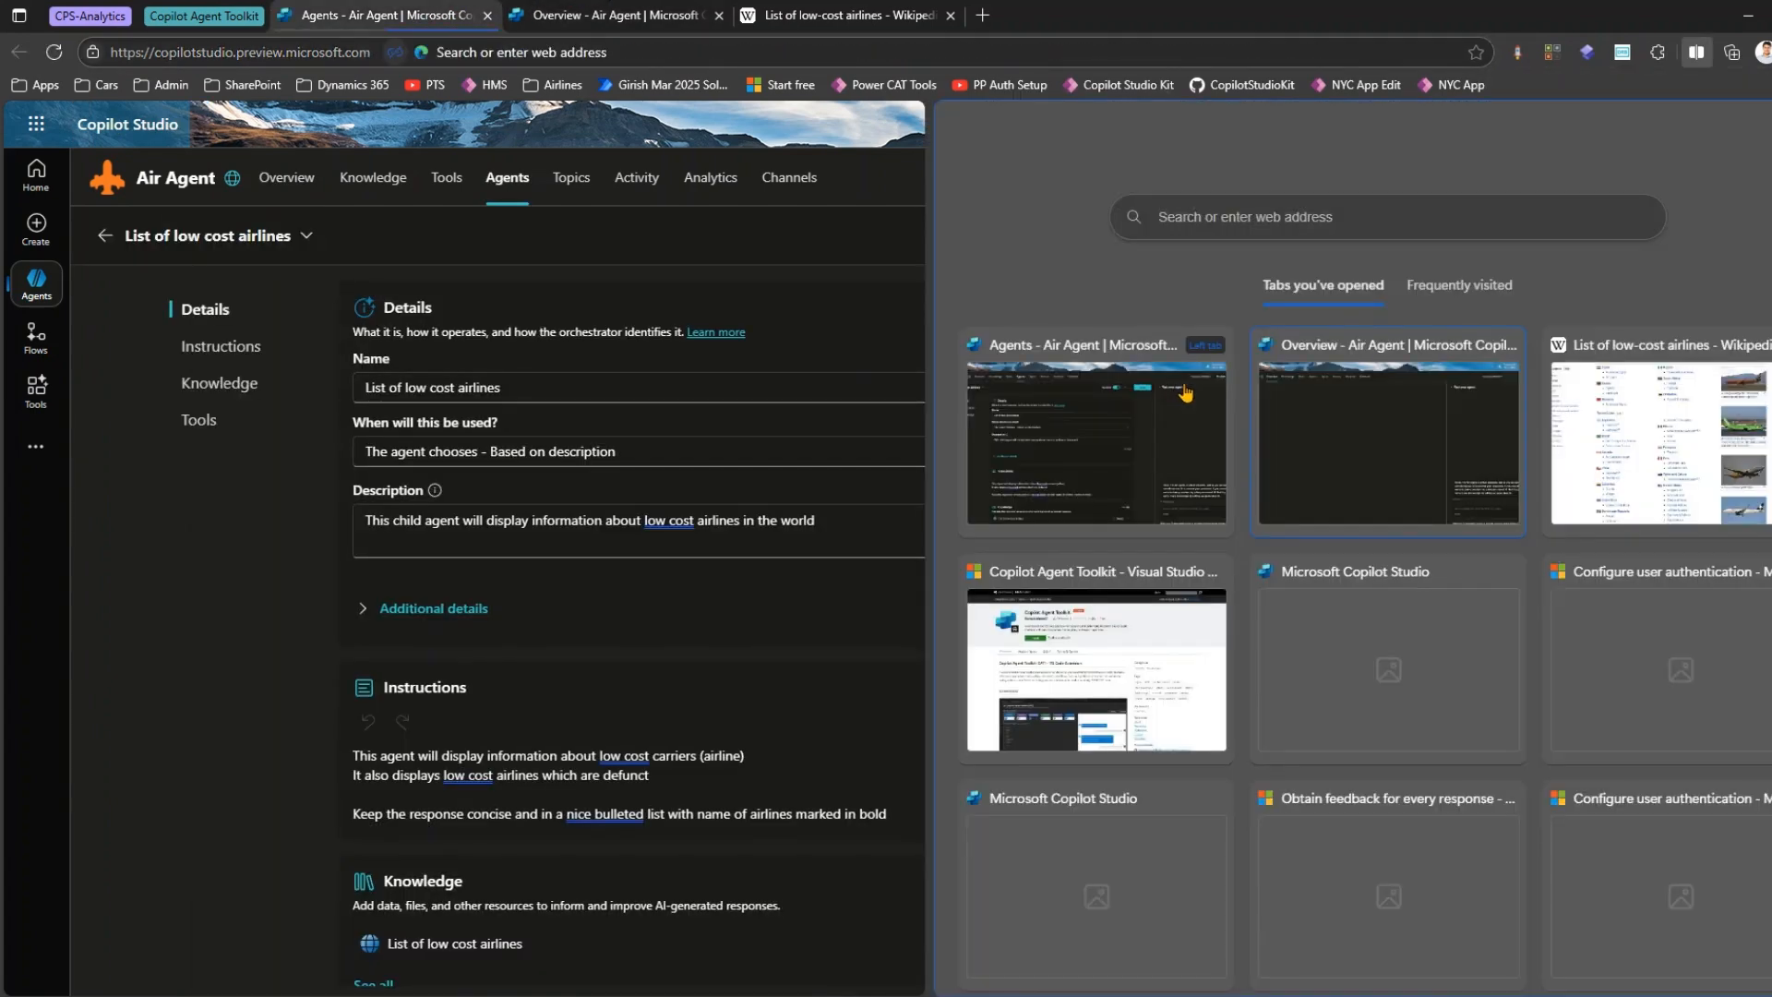
left_click(1345, 433)
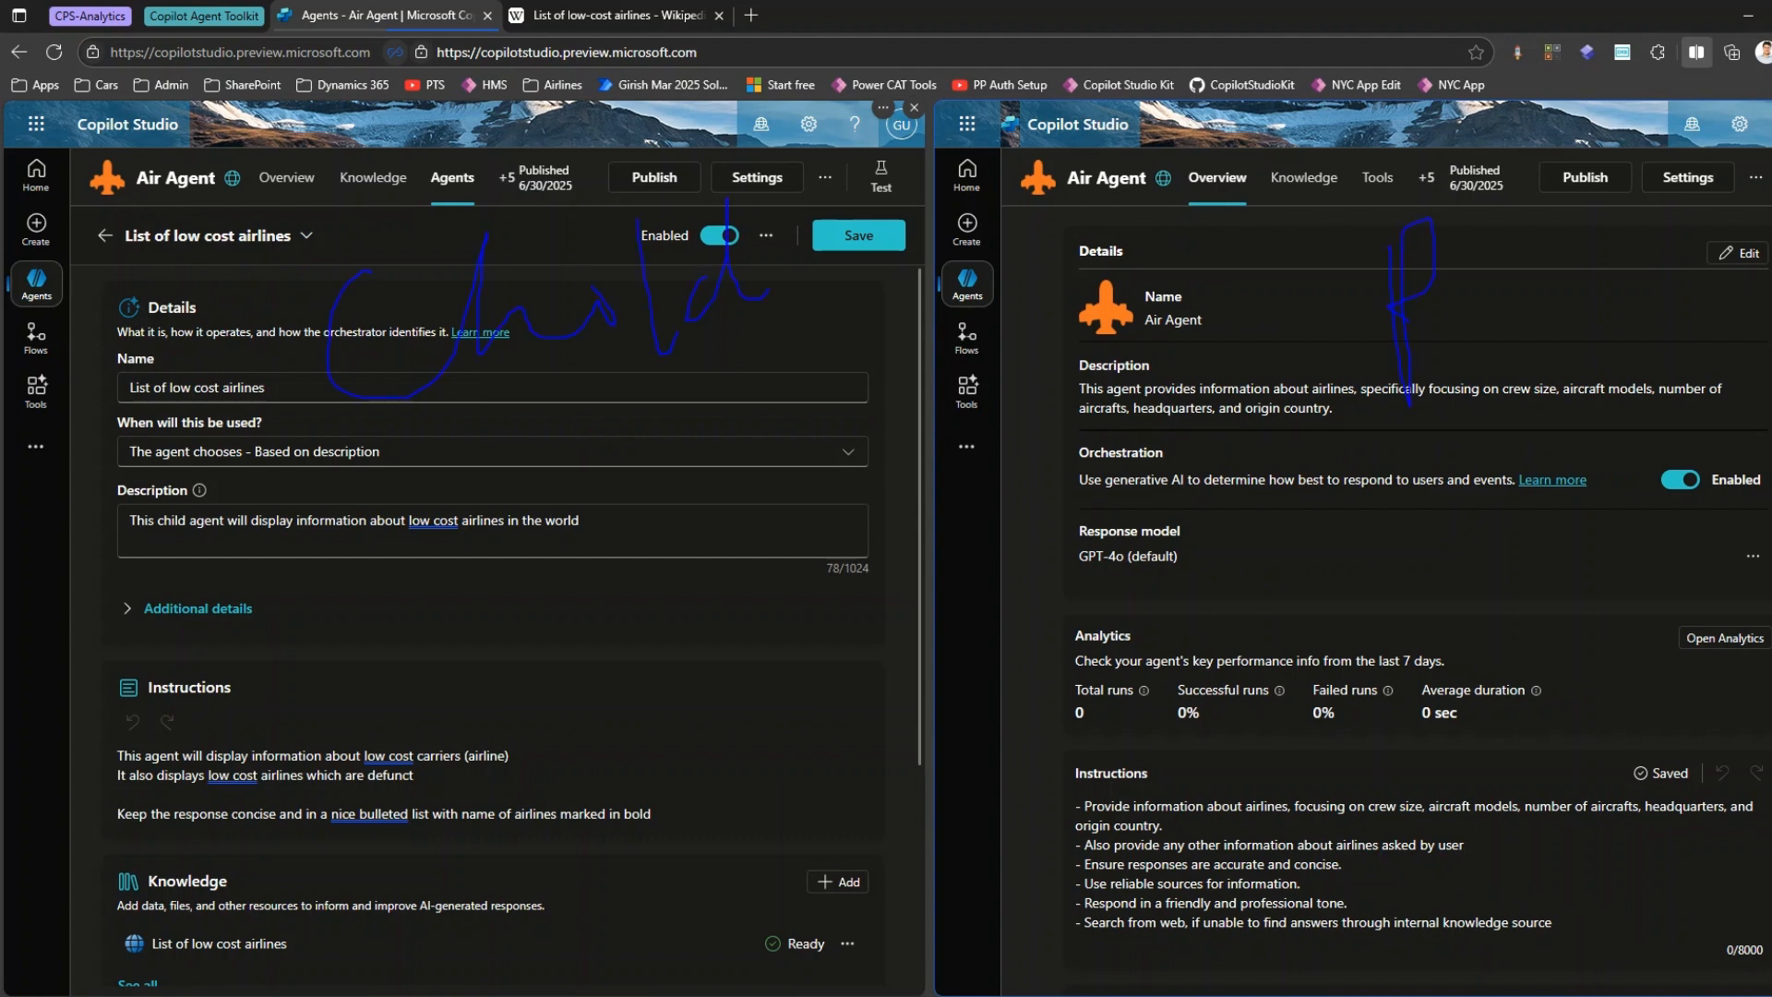
key("Escape")
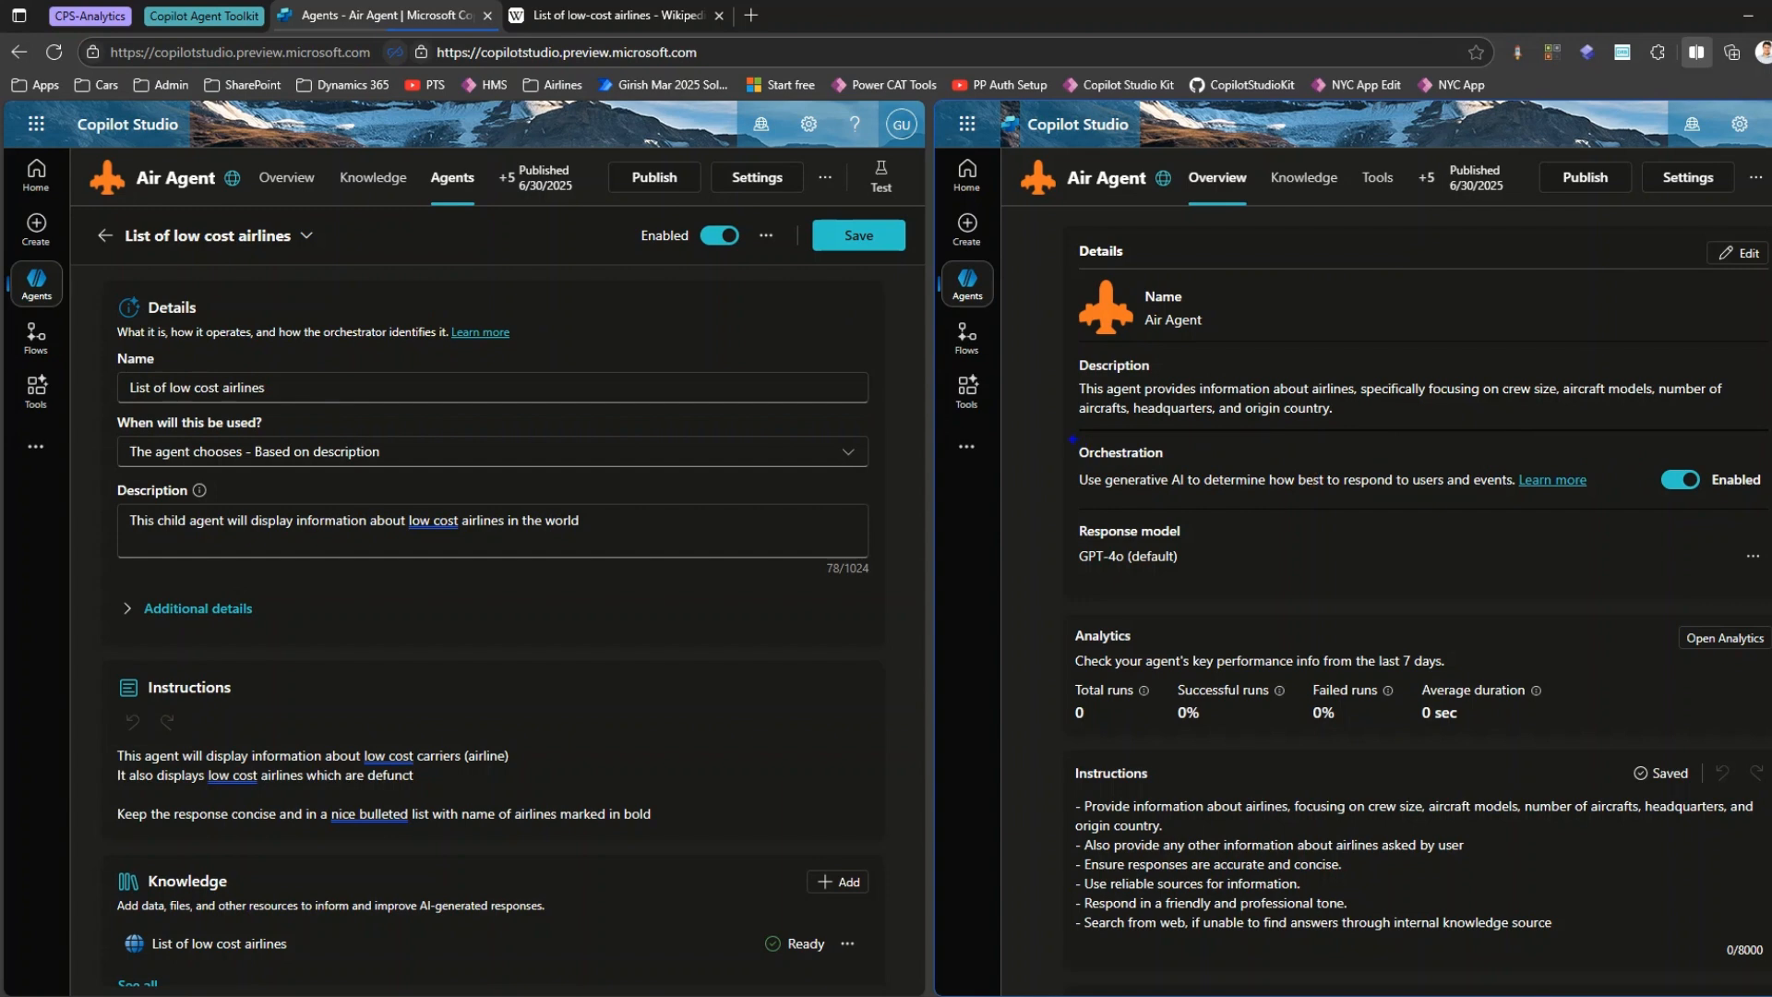
left_click_drag(1064, 428, 1747, 516)
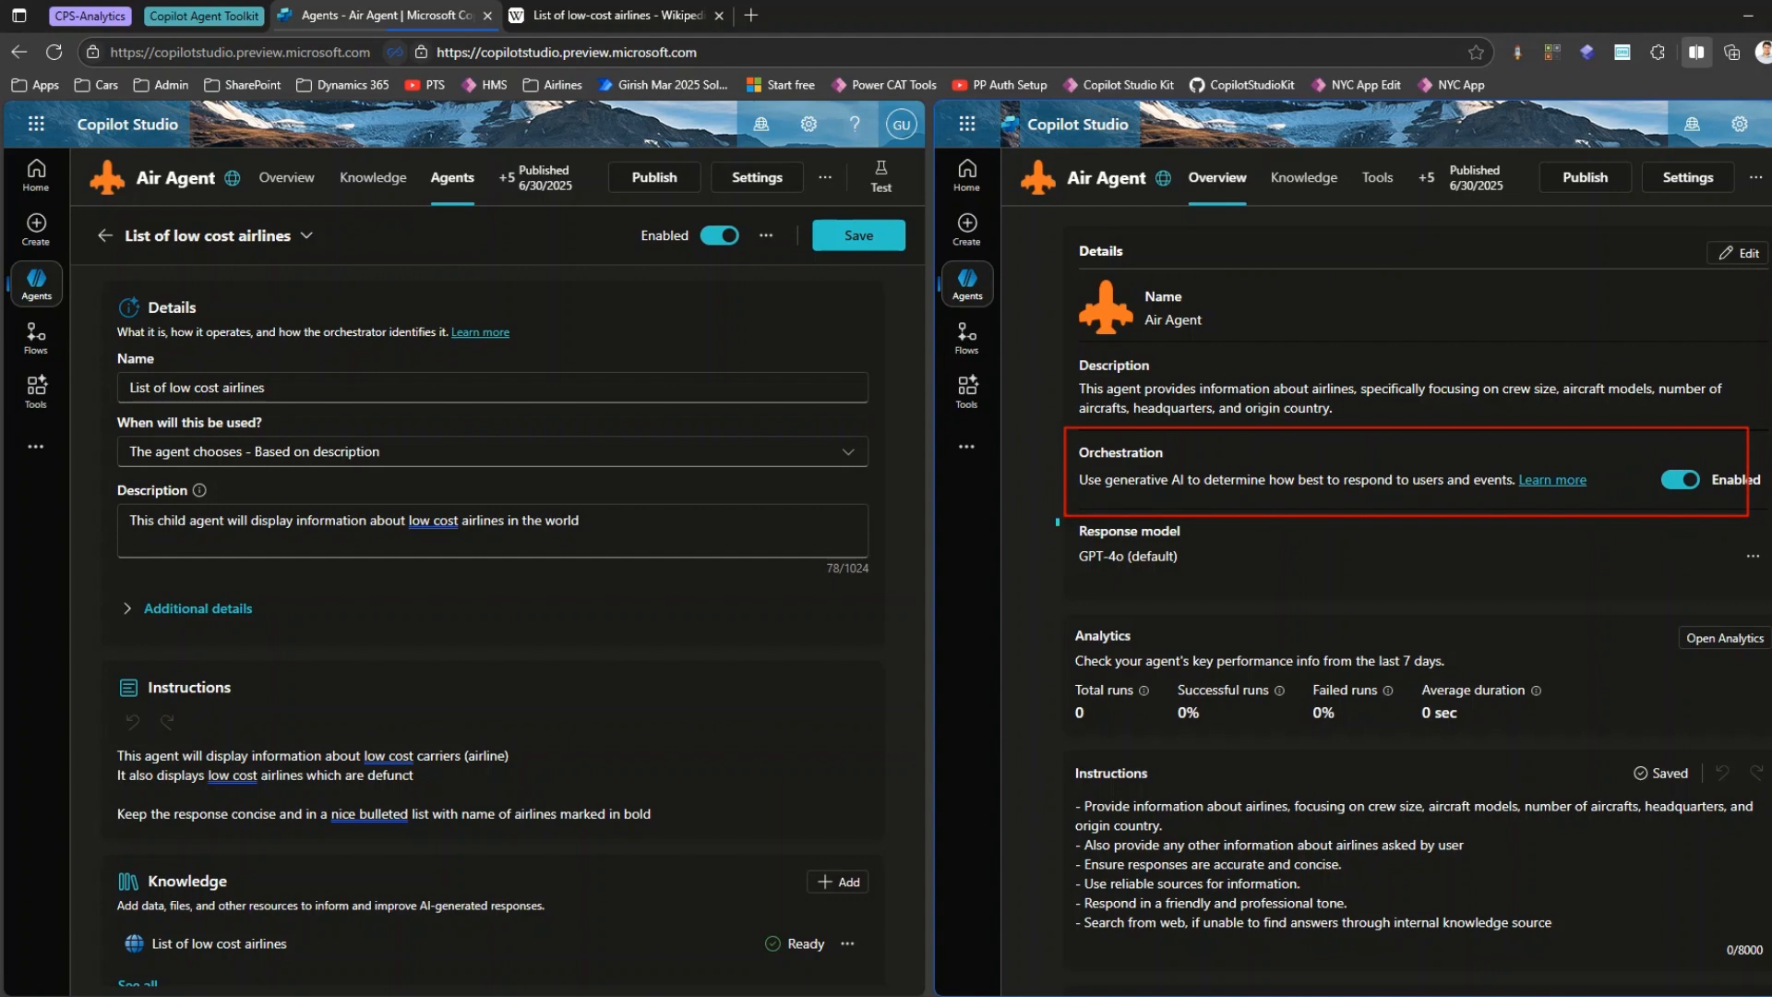
left_click_drag(1057, 521, 1360, 591)
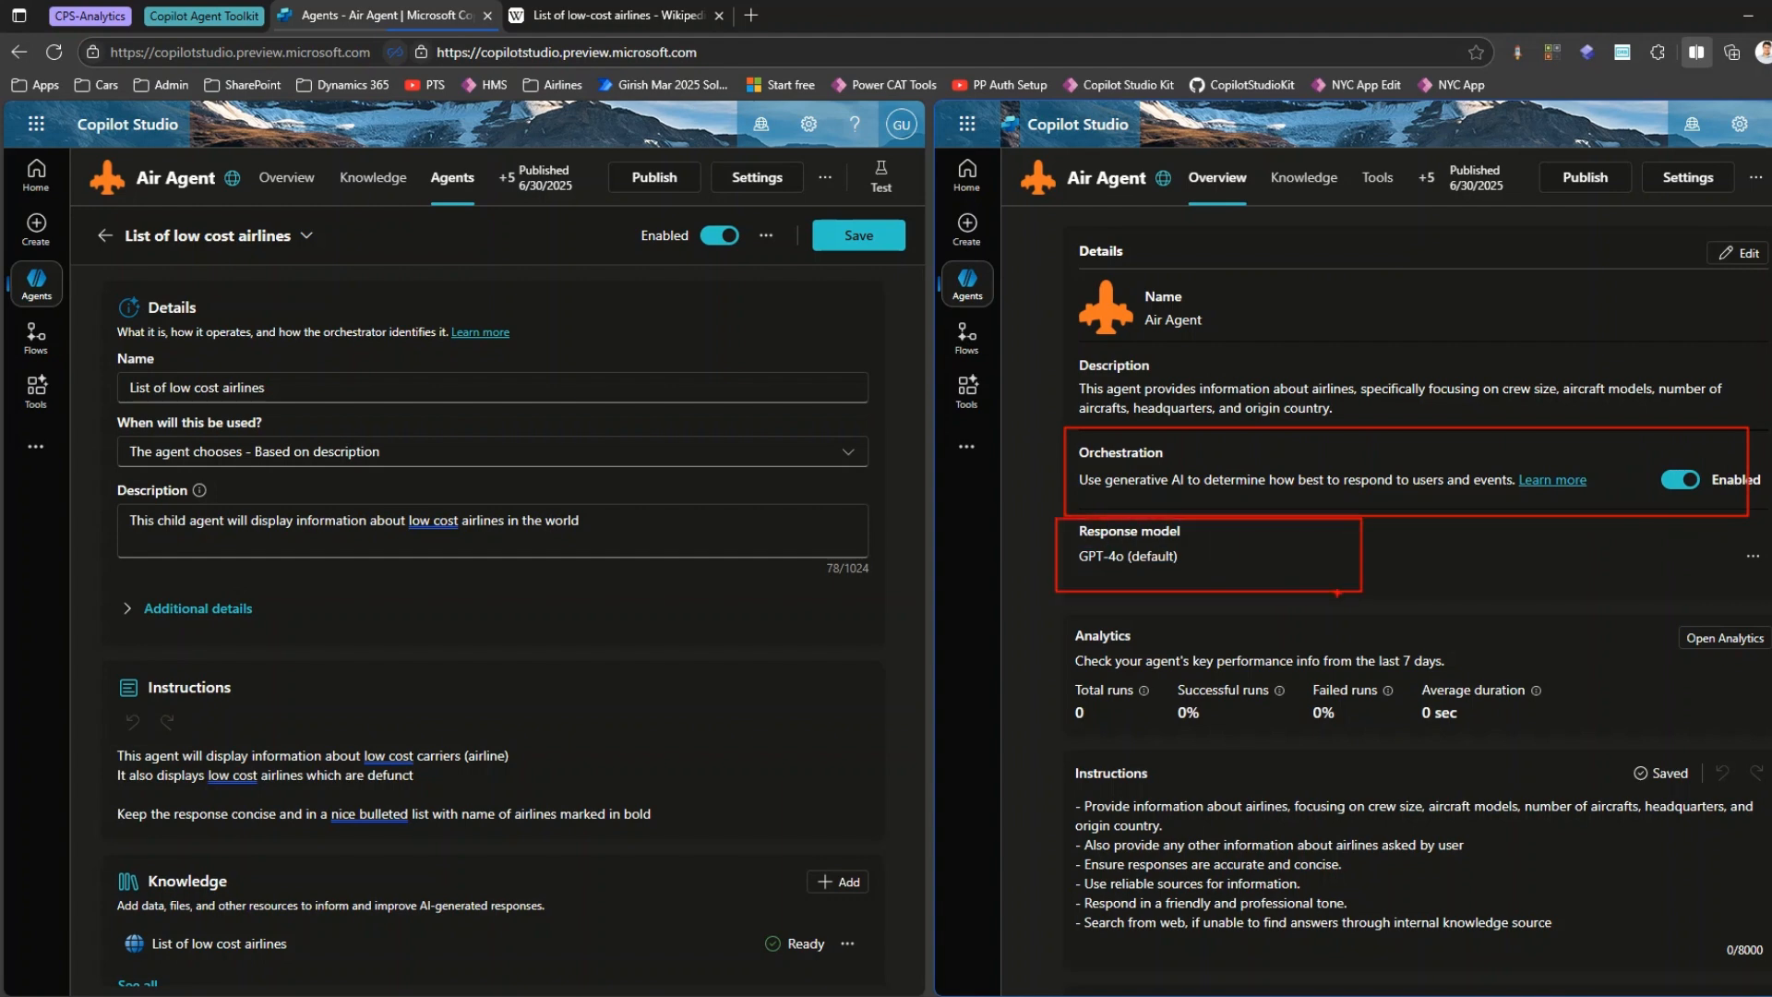
left_click_drag(1057, 608, 1550, 738)
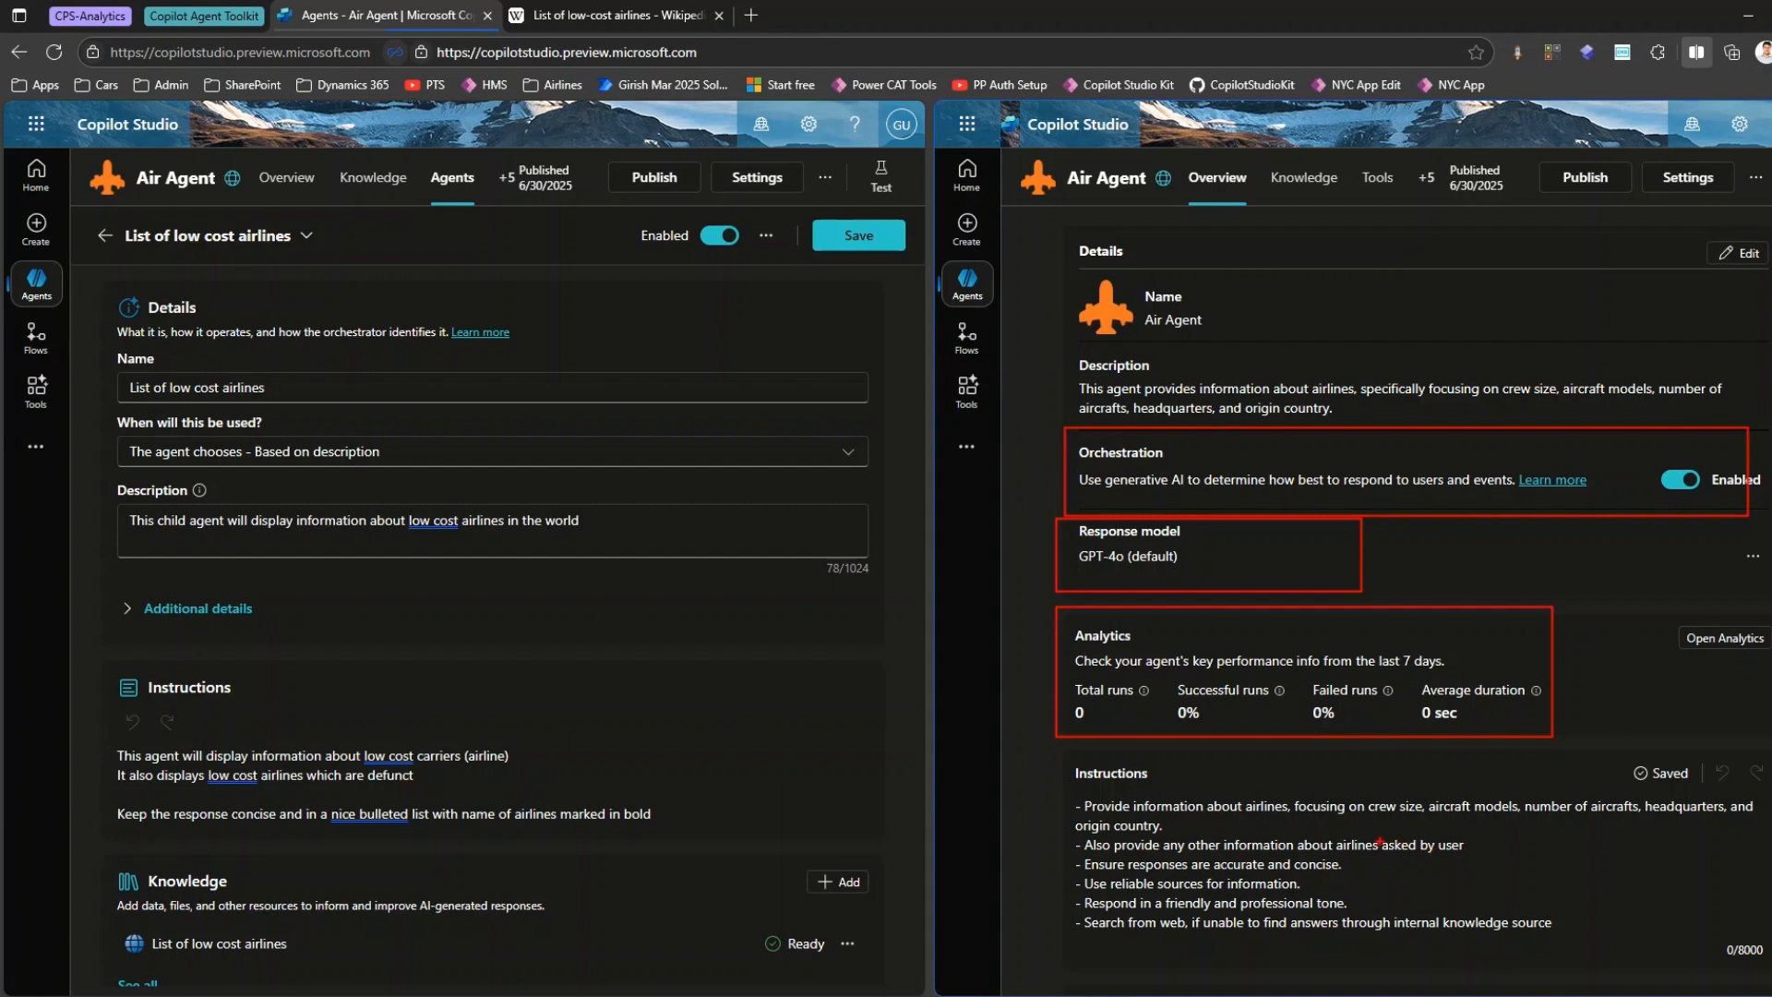
key("Escape")
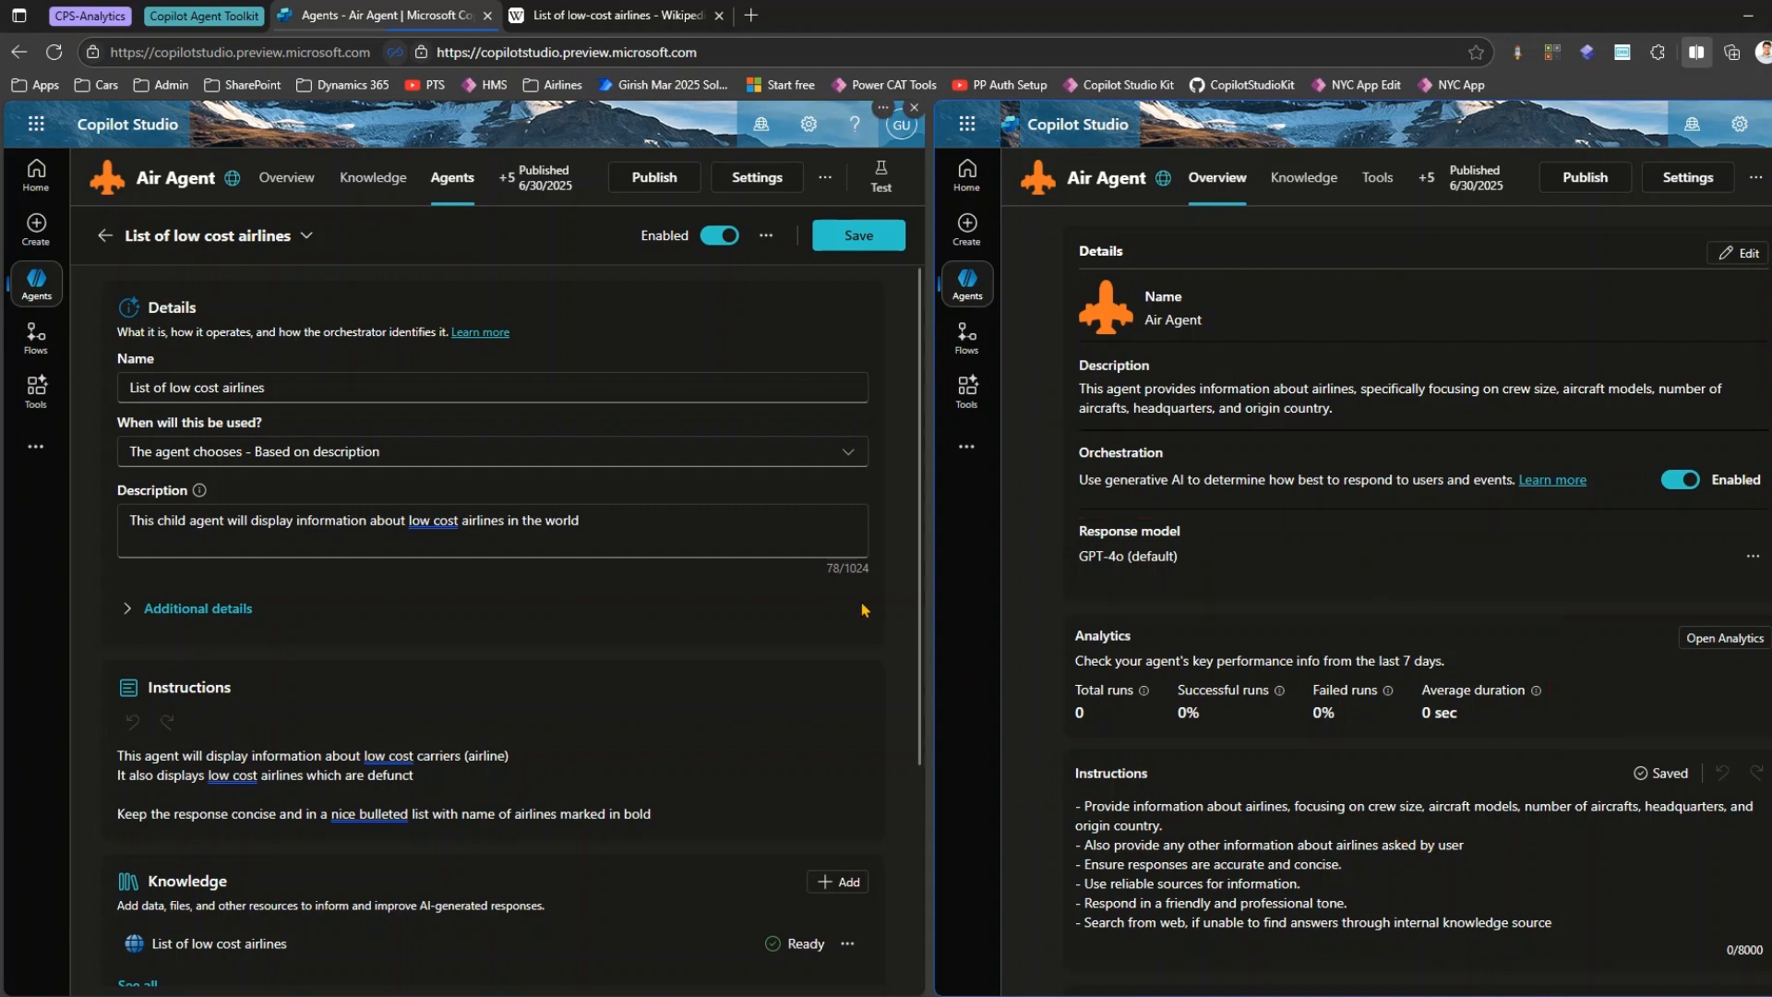
Compare the child agent's instructions, knowledge and tools with the parent agent's knowledge, tools, triggers, agents and topics.
scroll(855, 633, "down", 3)
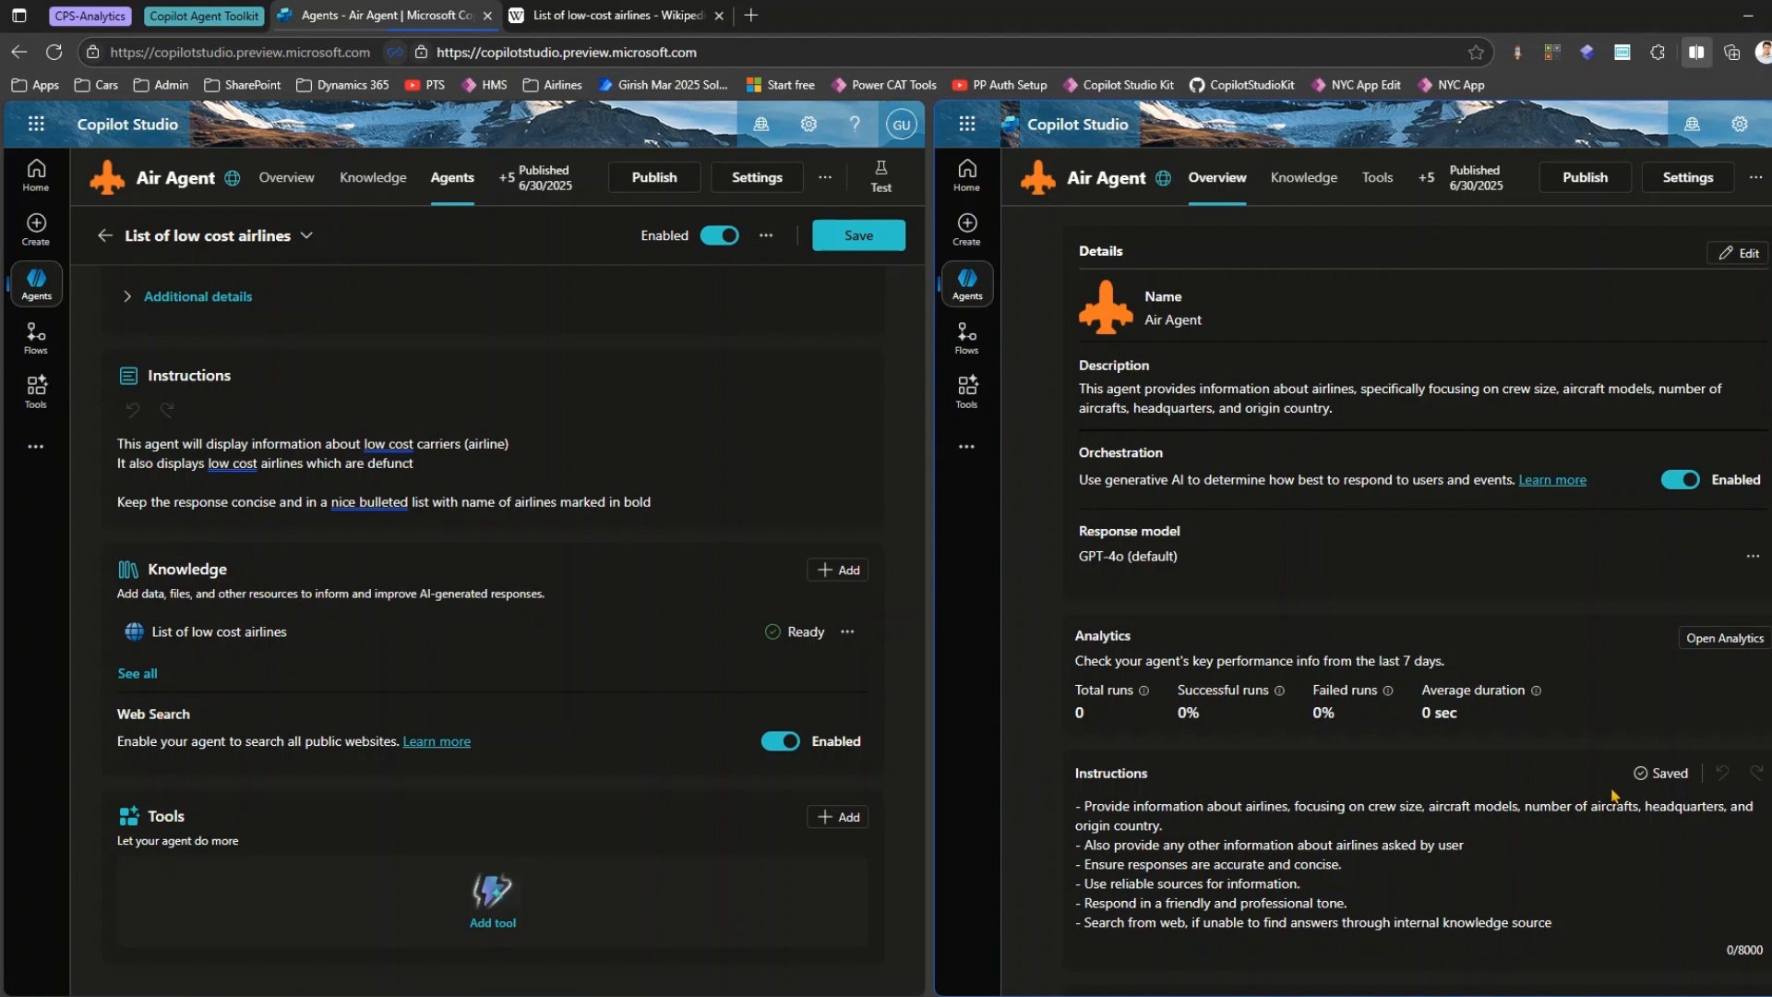
scroll(1609, 803, "down", 6)
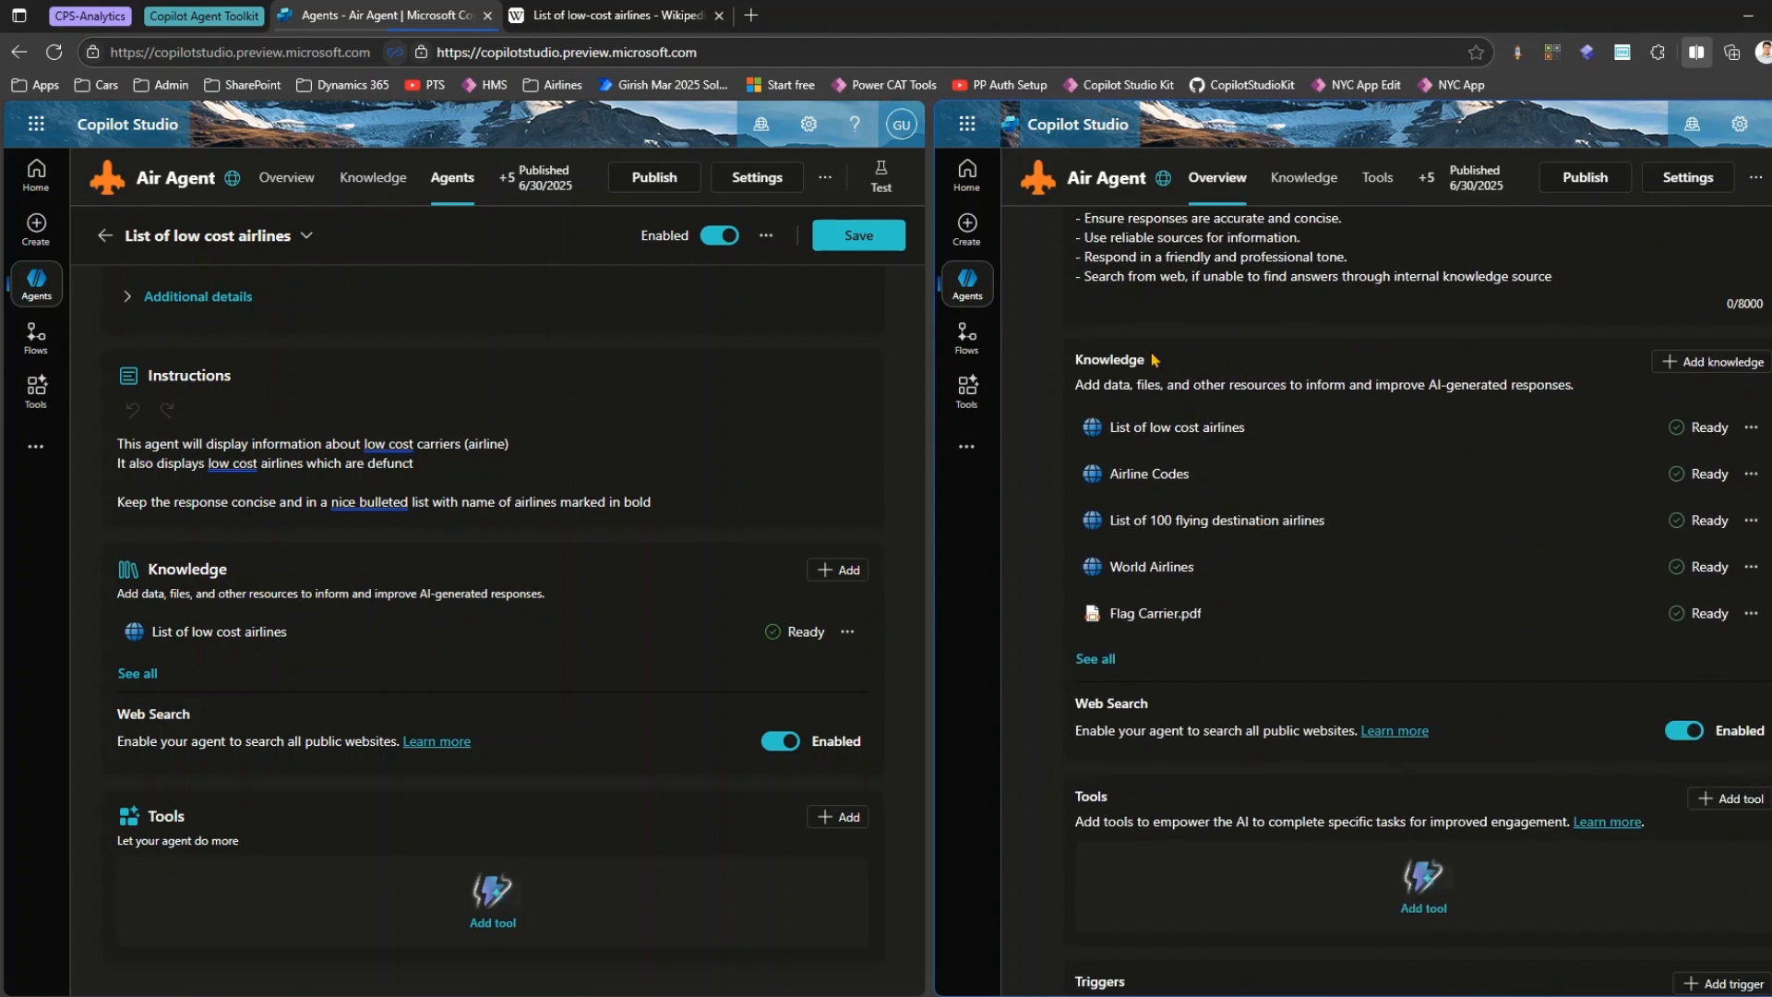
scroll(1225, 663, "down", 2)
scroll(1149, 653, "down", 2)
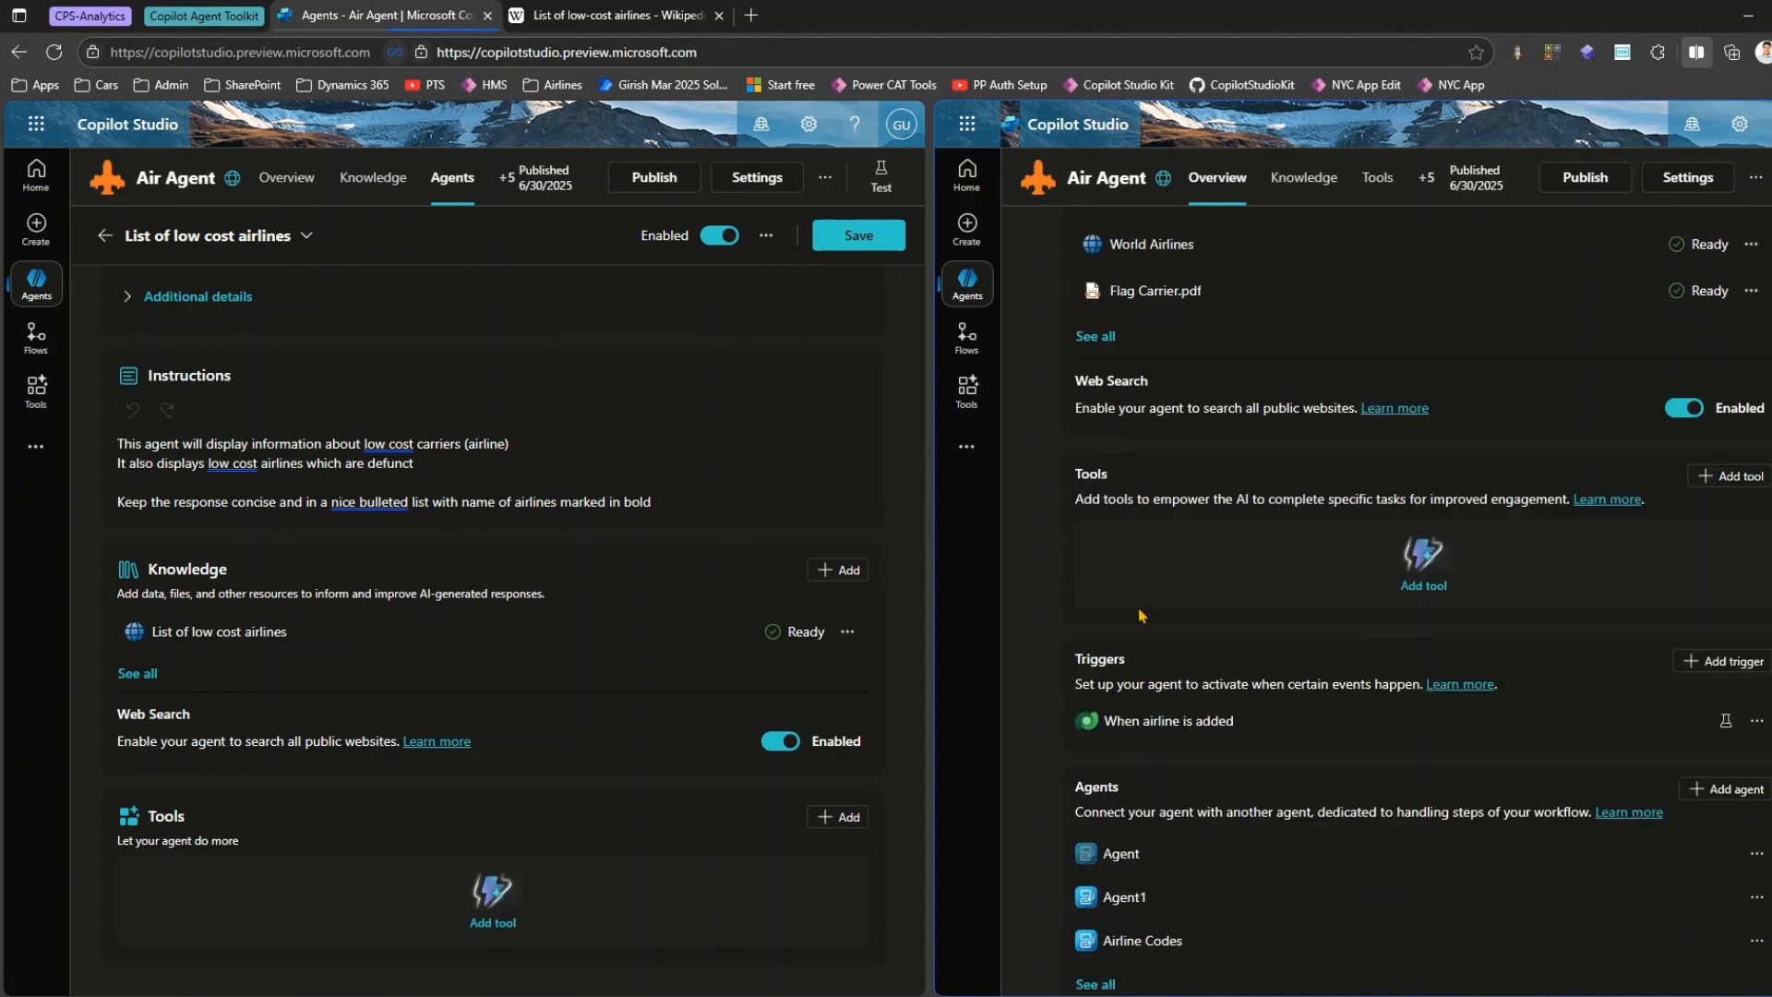
scroll(1124, 406, "up", 4)
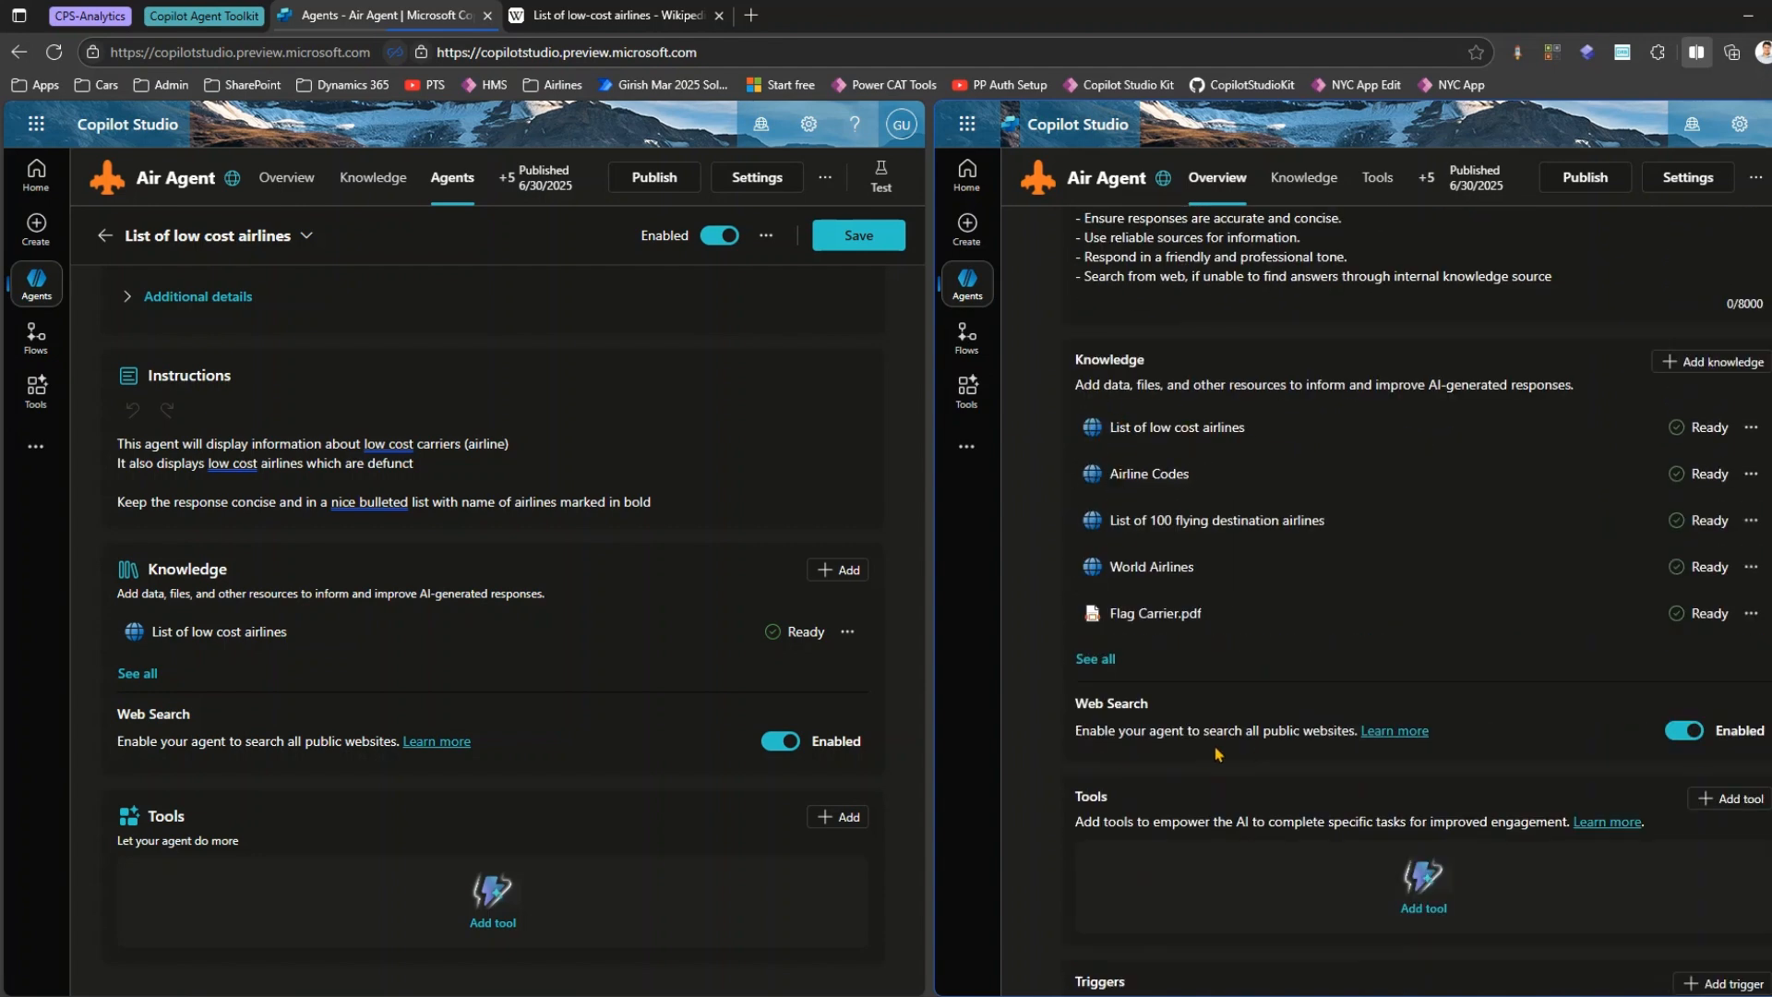
scroll(1174, 826, "down", 2)
scroll(1215, 741, "down", 3)
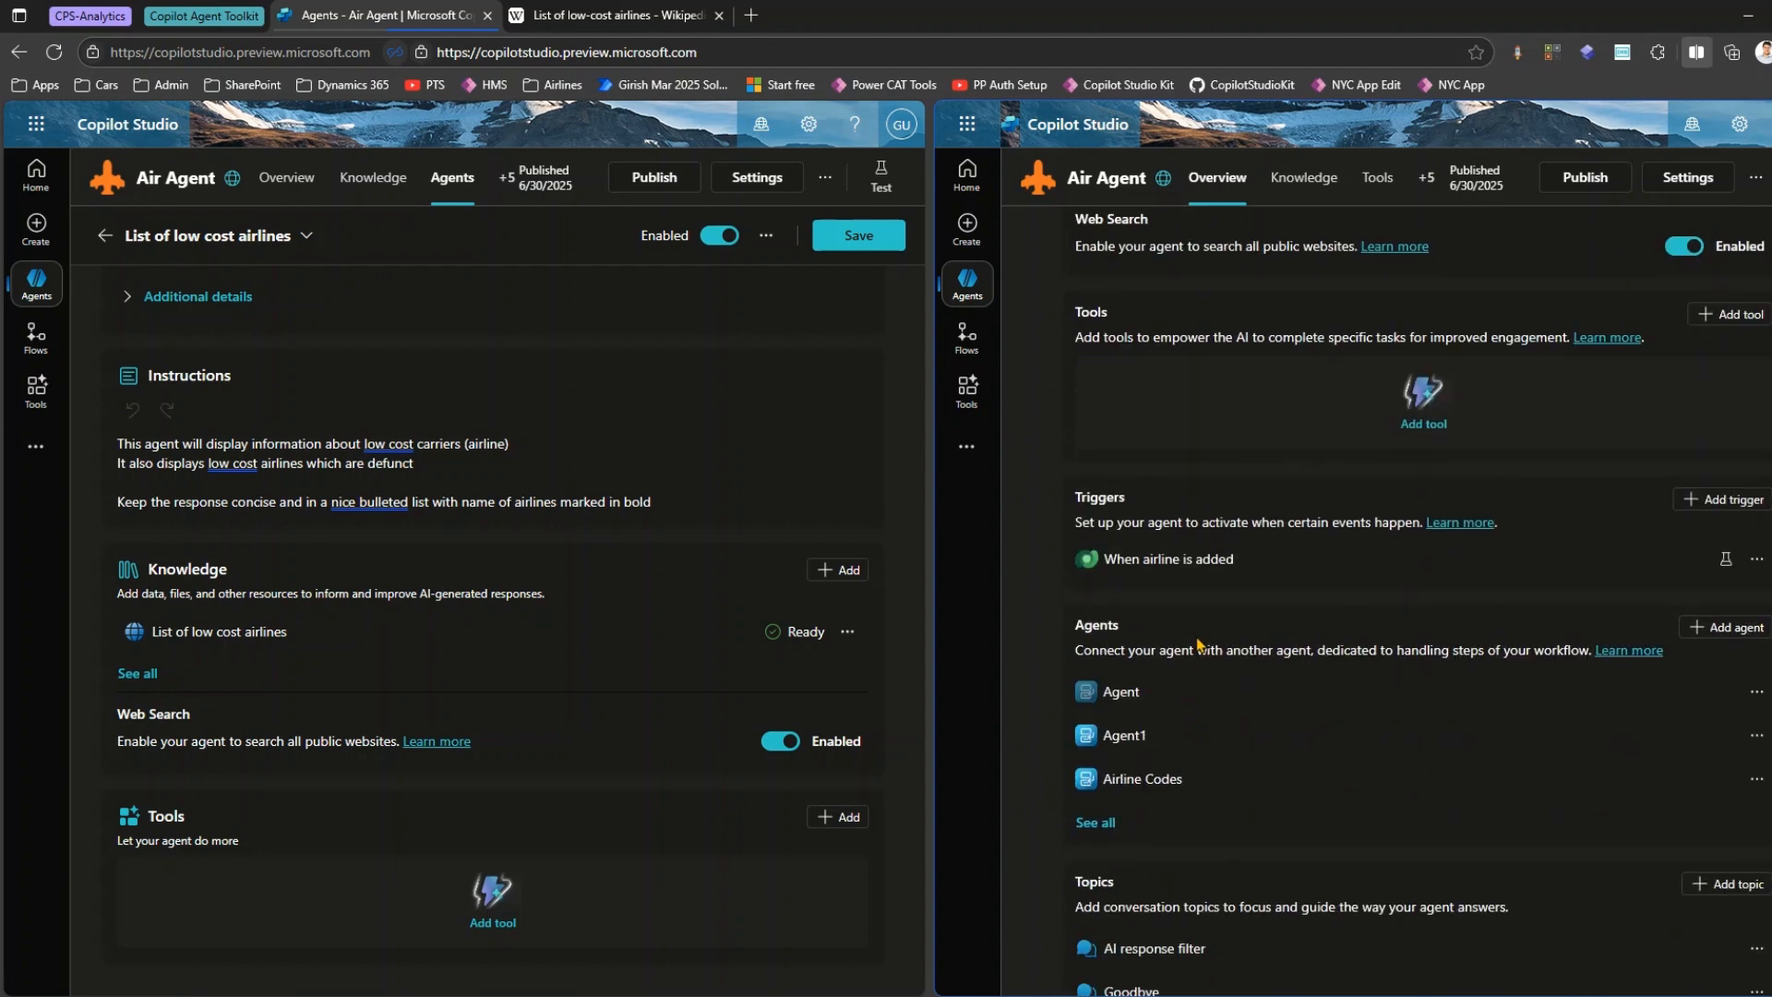
mouse_move(1057, 471)
left_mouse_down()
mouse_move(1256, 604)
mouse_move(1575, 604)
left_mouse_up()
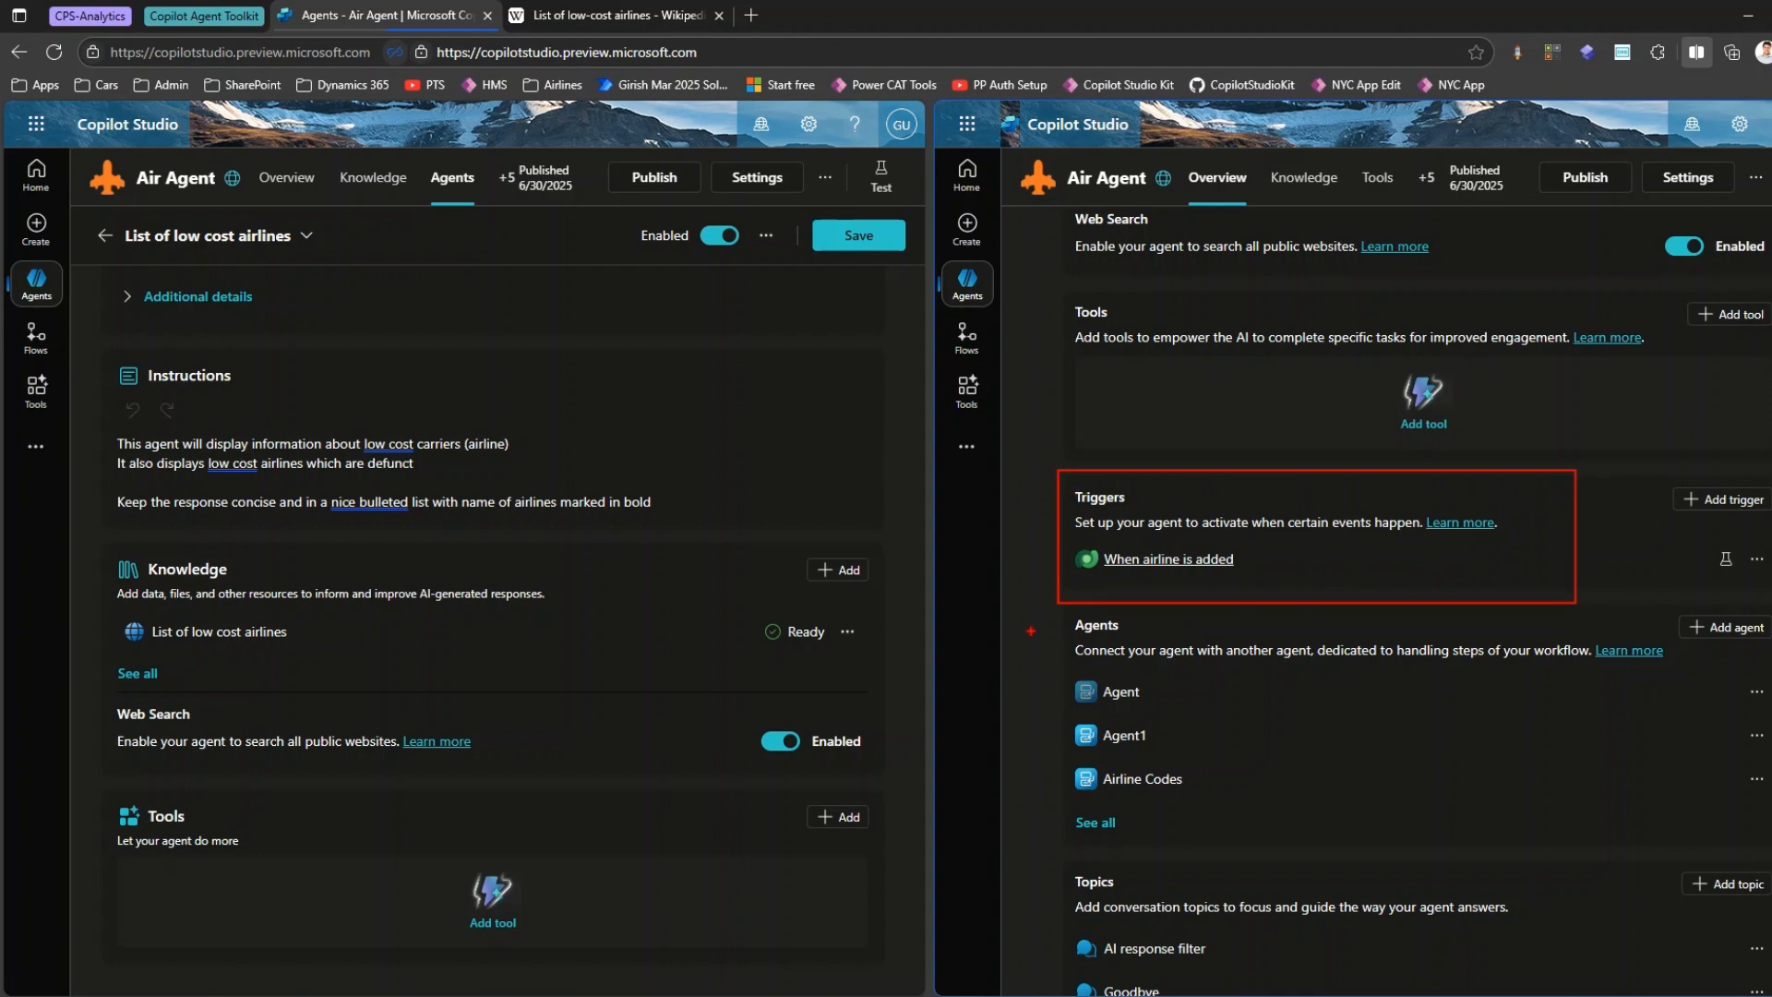
mouse_move(1058, 608)
left_mouse_down()
mouse_move(1340, 808)
mouse_move(1542, 845)
mouse_move(1551, 818)
left_mouse_up()
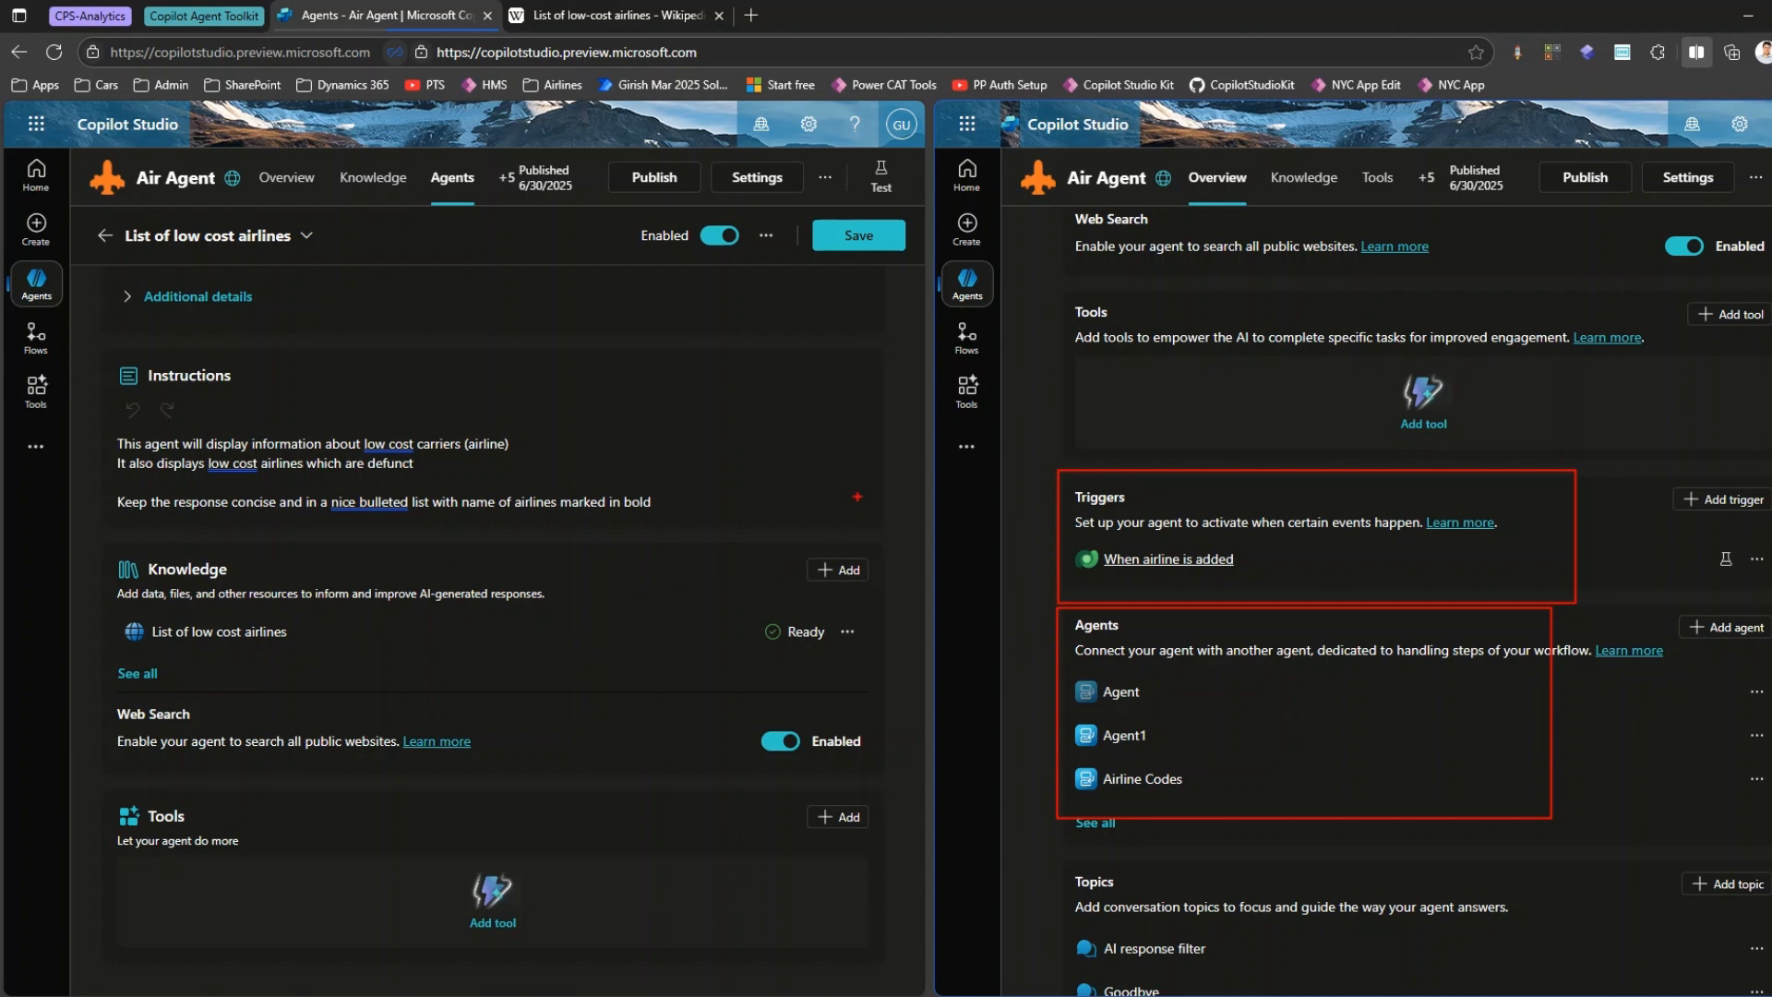
left_click_drag(858, 496, 904, 522)
left_click_drag(899, 487, 854, 523)
mouse_move(867, 642)
left_mouse_down()
mouse_move(908, 678)
mouse_move(912, 659)
left_mouse_up()
left_click_drag(896, 630, 864, 690)
mouse_move(1053, 856)
left_mouse_down()
mouse_move(1697, 979)
mouse_move(1767, 964)
left_mouse_up()
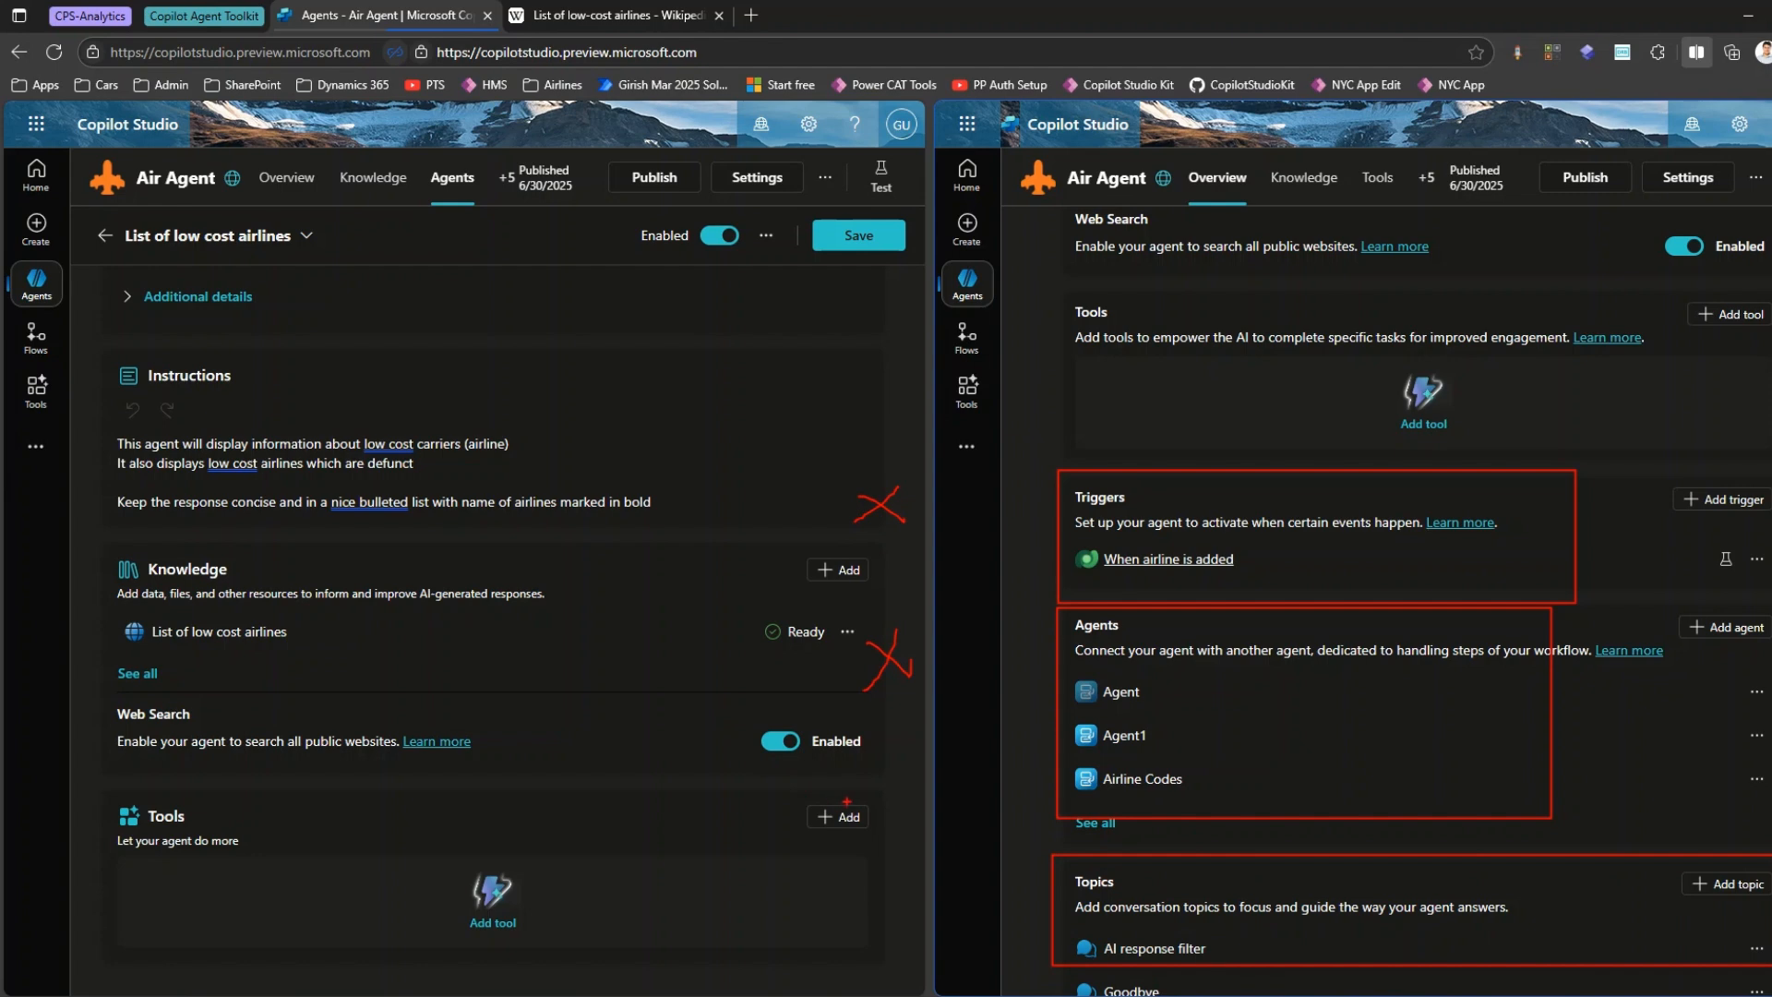
left_click_drag(847, 795, 906, 816)
key("Escape")
Separate the two split-screen tabs and save the low-cost airlines child agent.
left_click(883, 108)
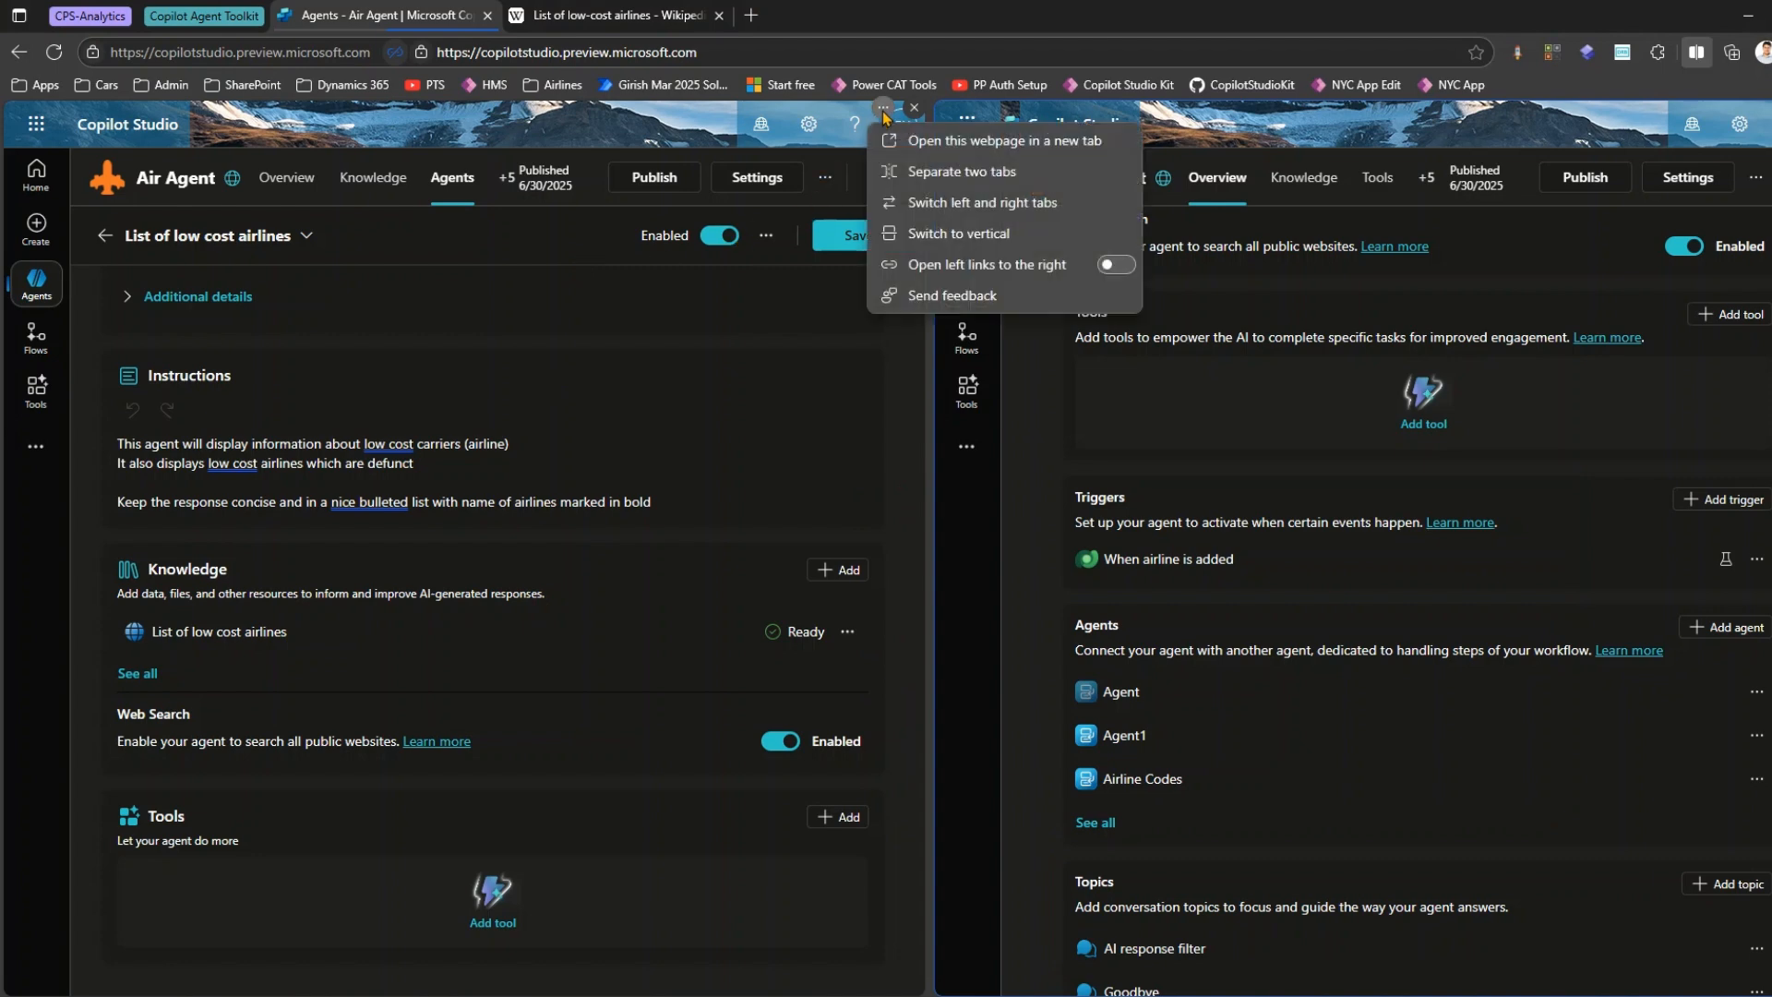
left_click(938, 173)
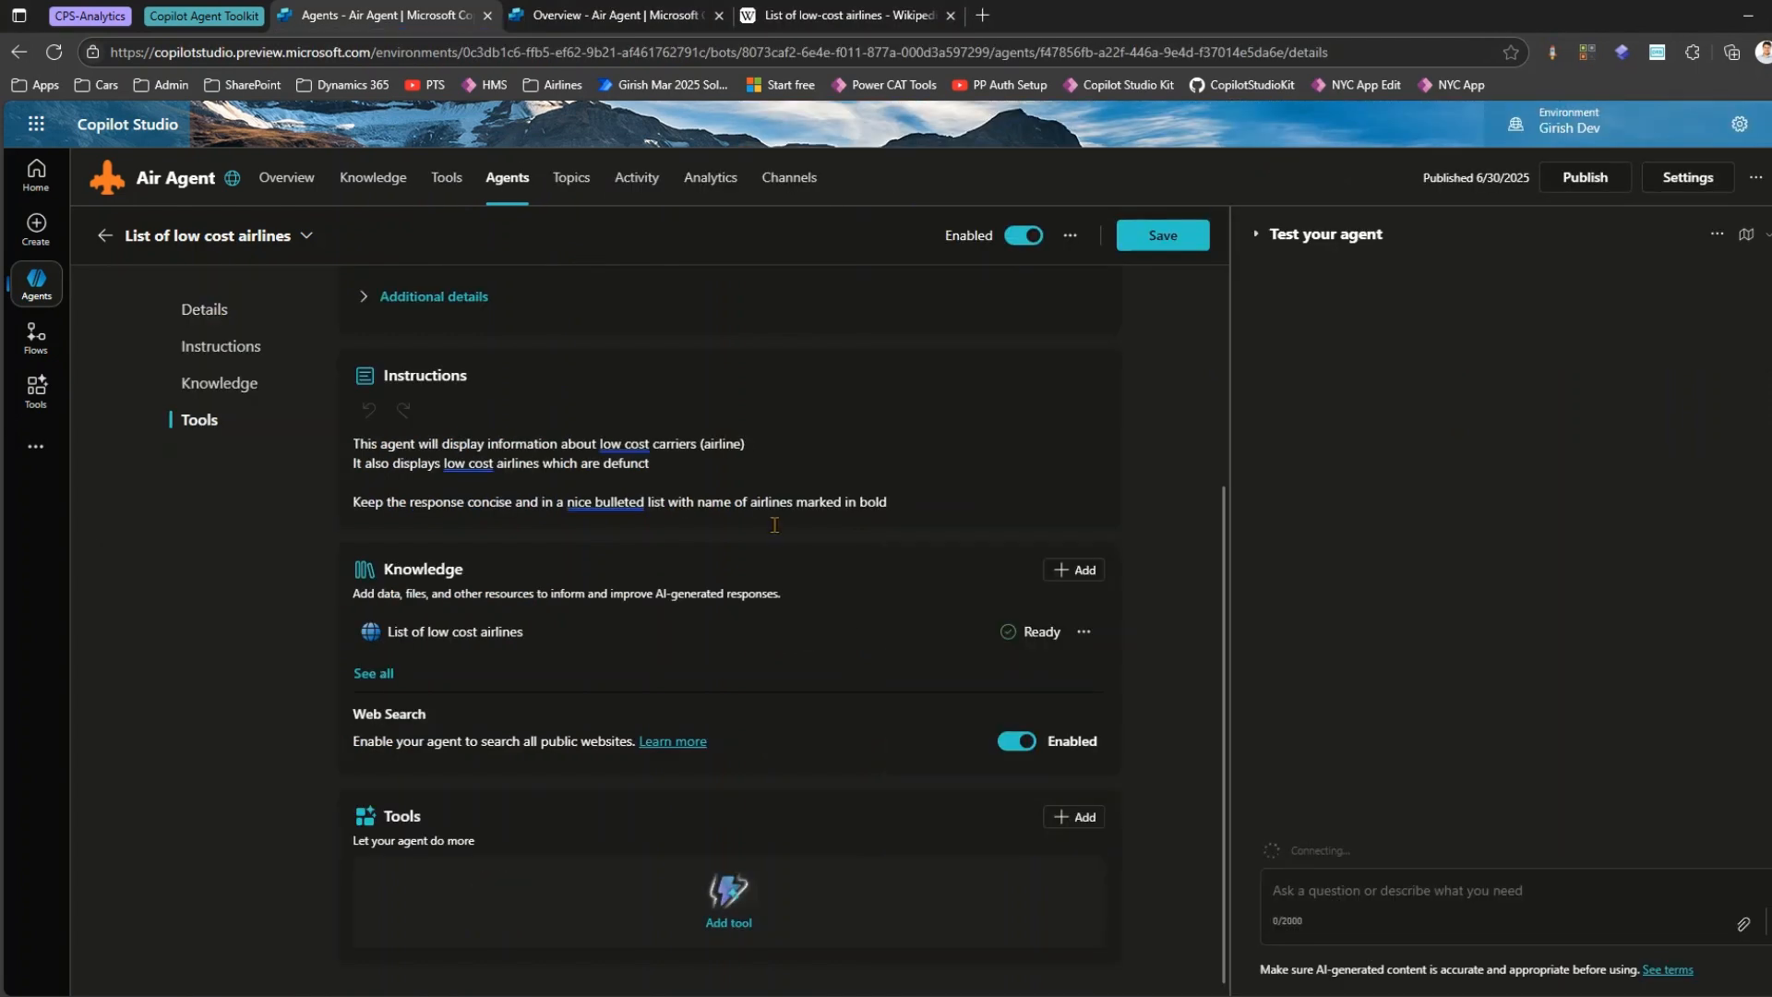
scroll(913, 591, "up", 3)
left_click(1158, 236)
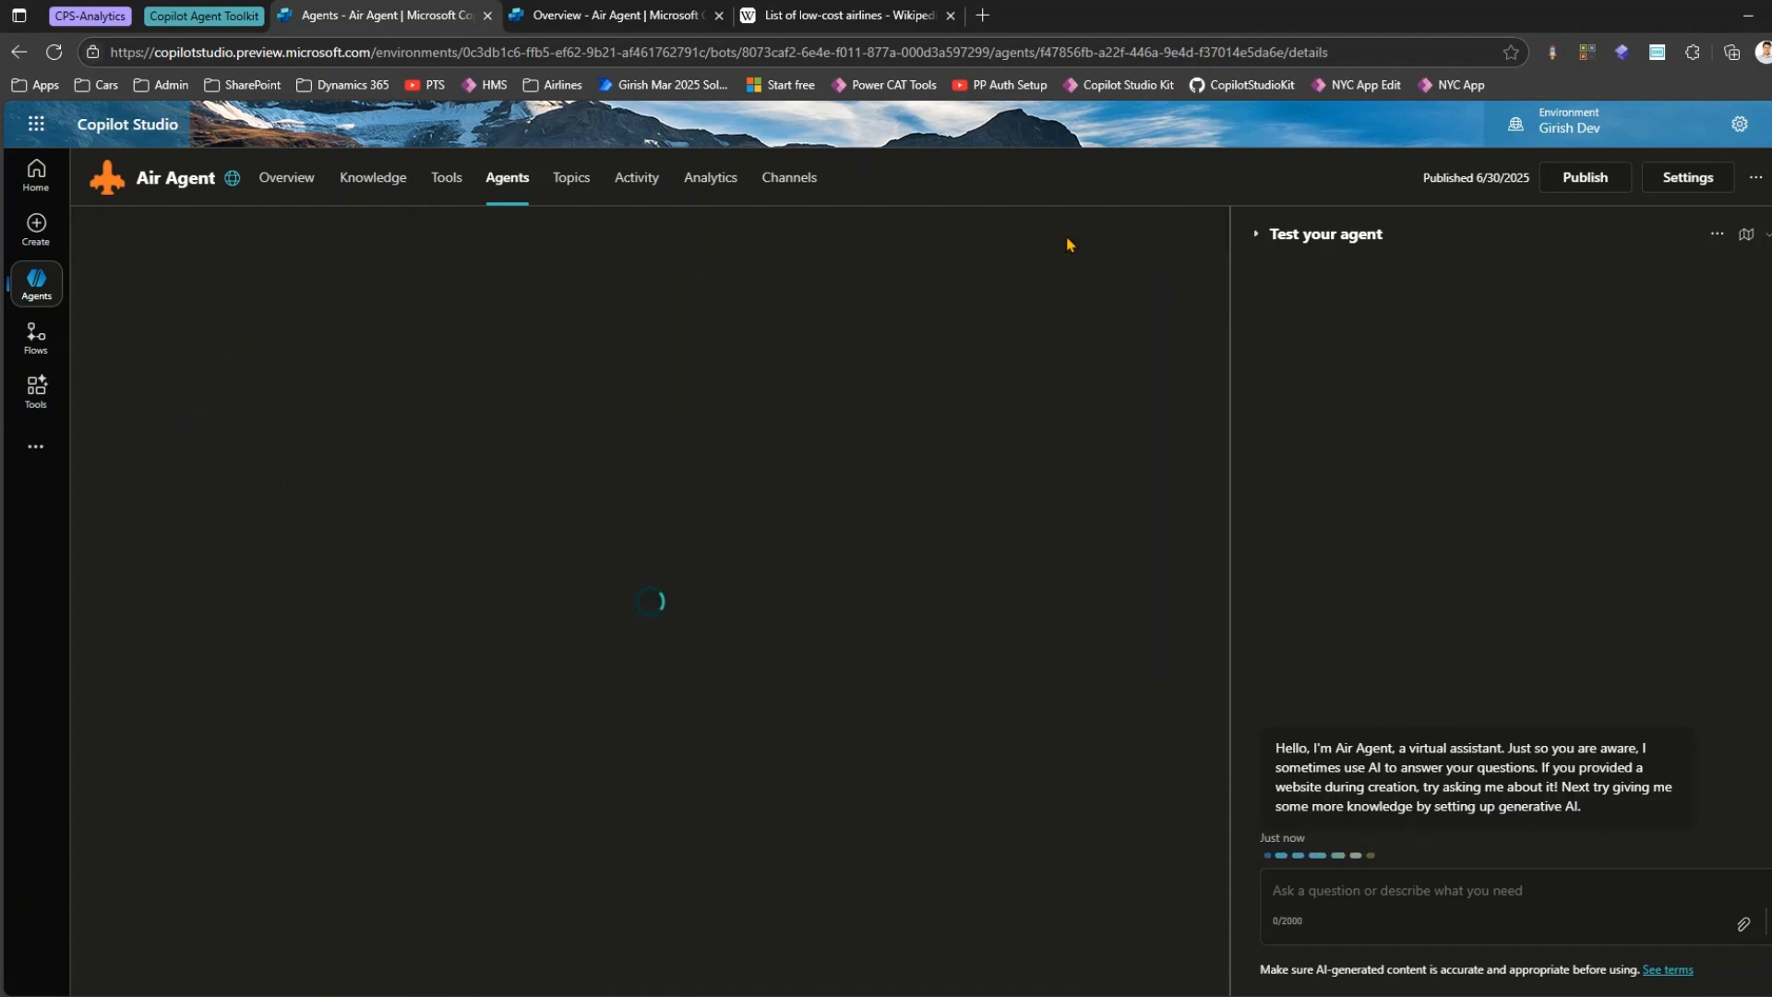
Show the child agent's definition in code view and publish Air Agent.
left_click(1070, 266)
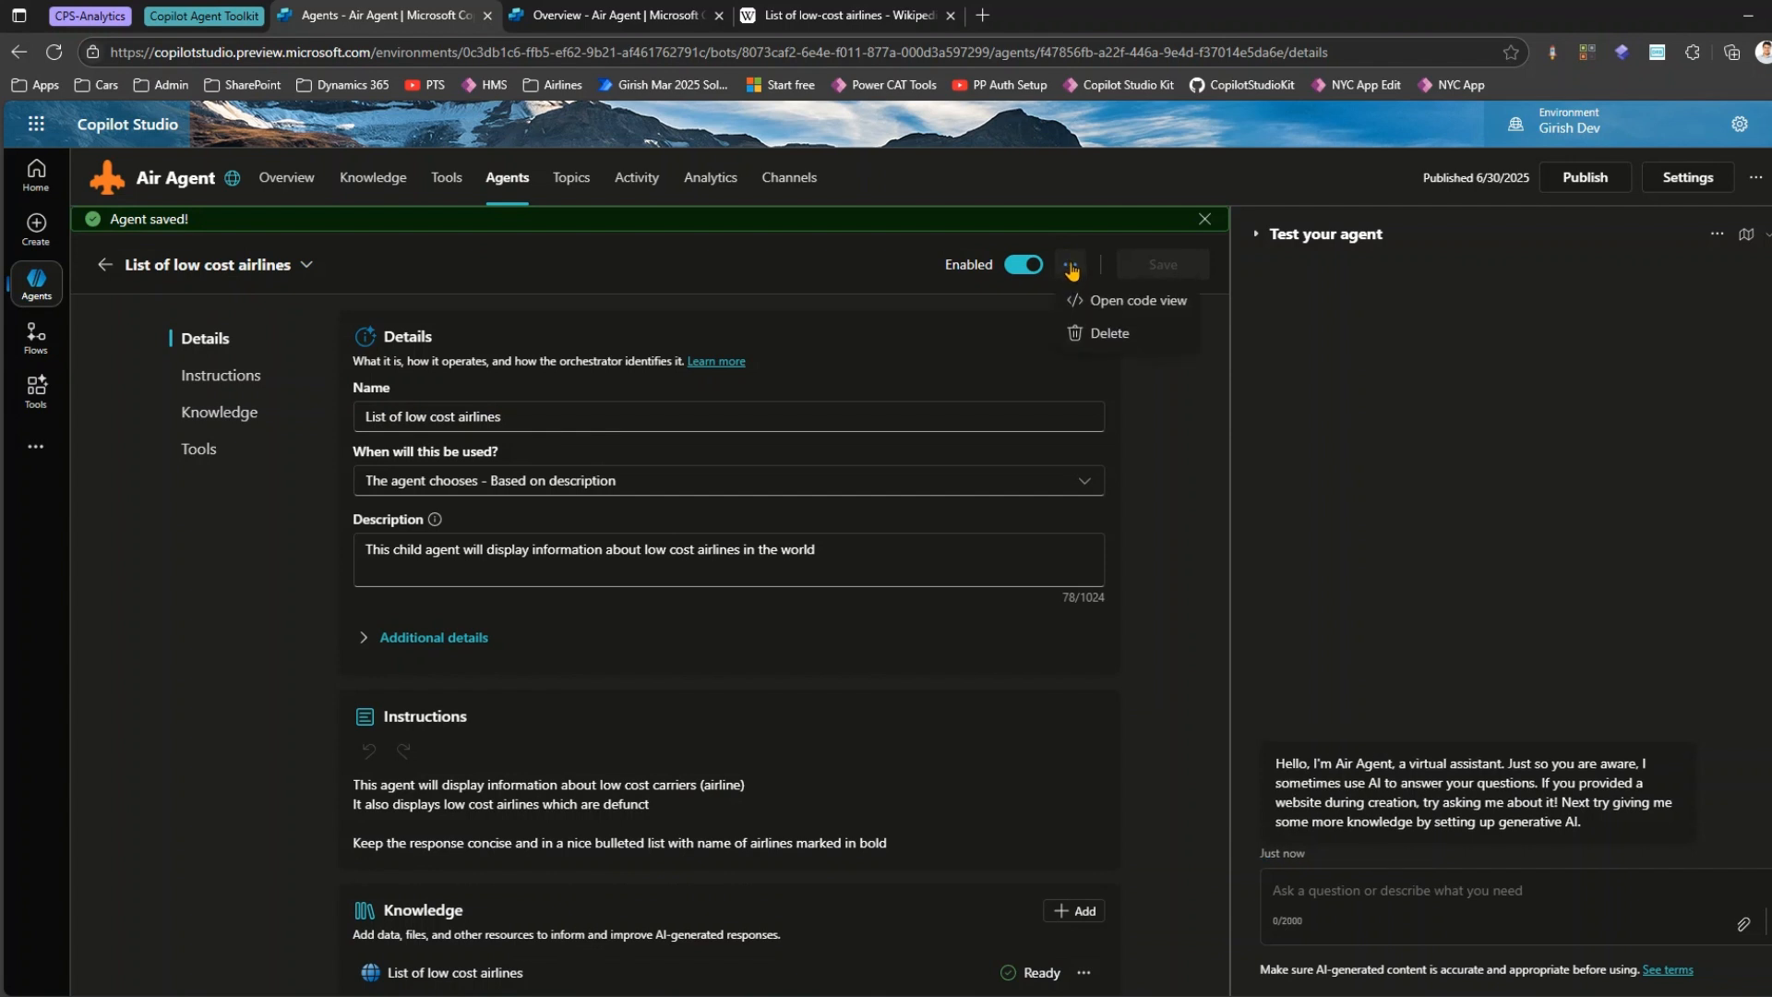
left_click(1121, 303)
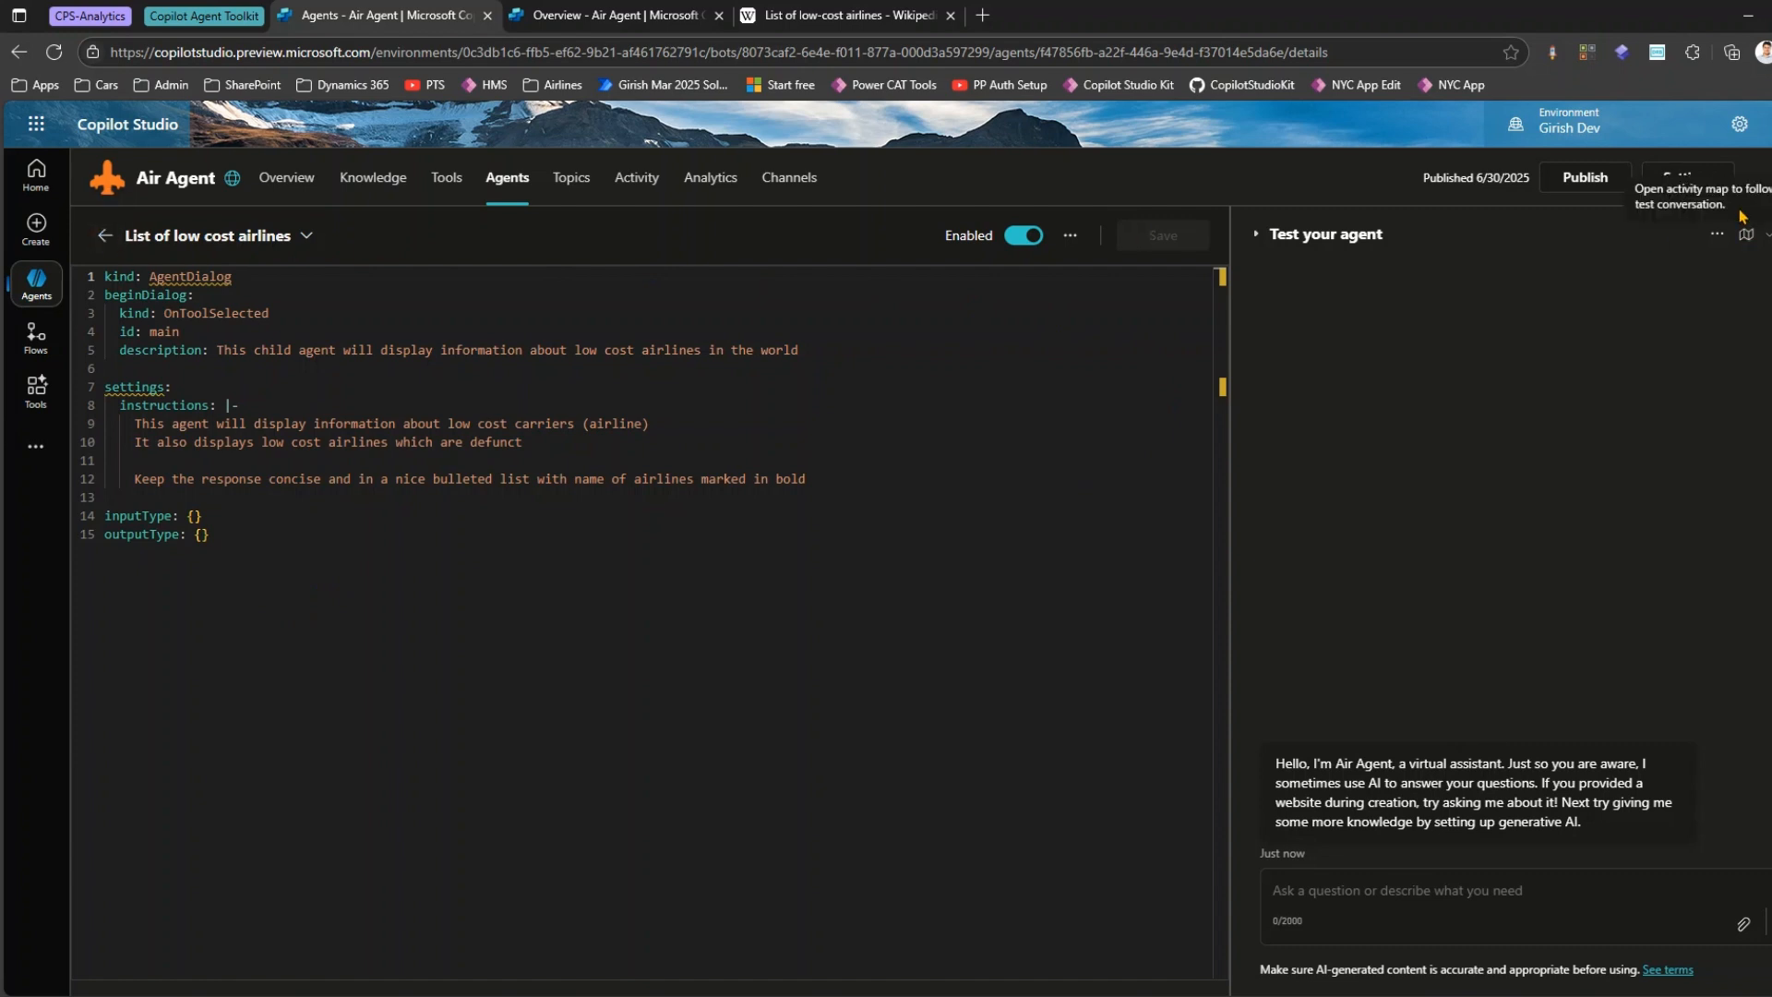
left_click(1585, 177)
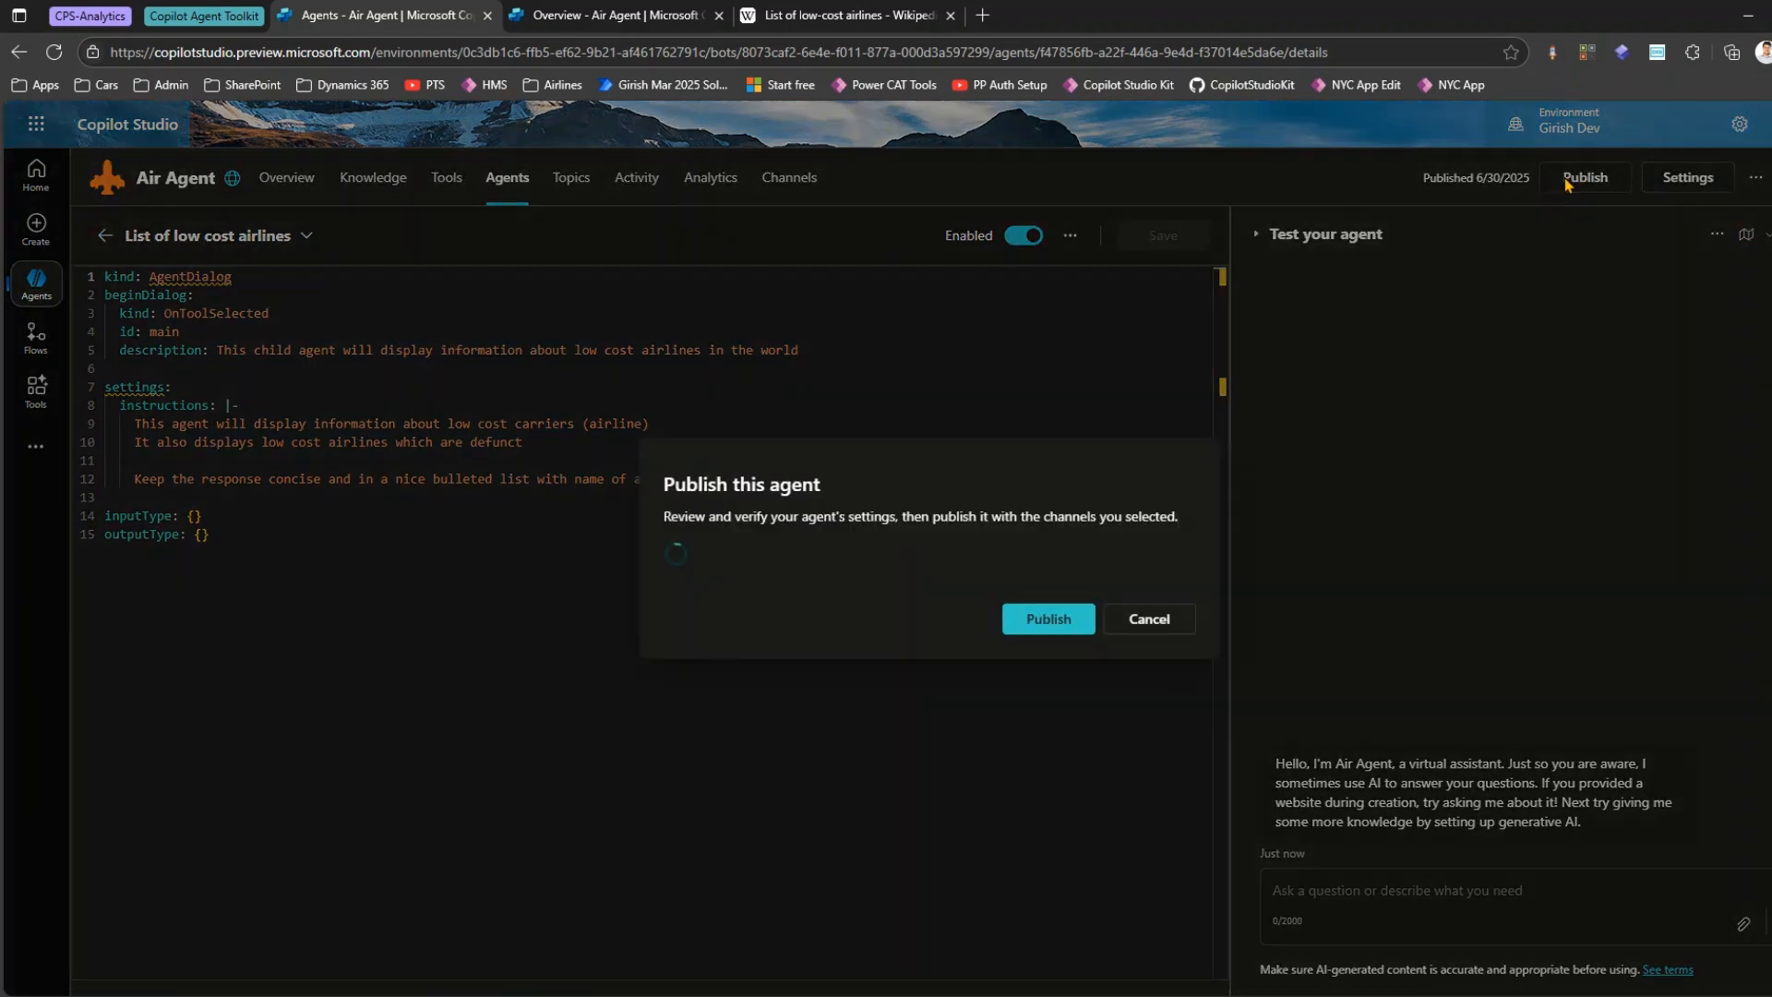
left_click(1050, 620)
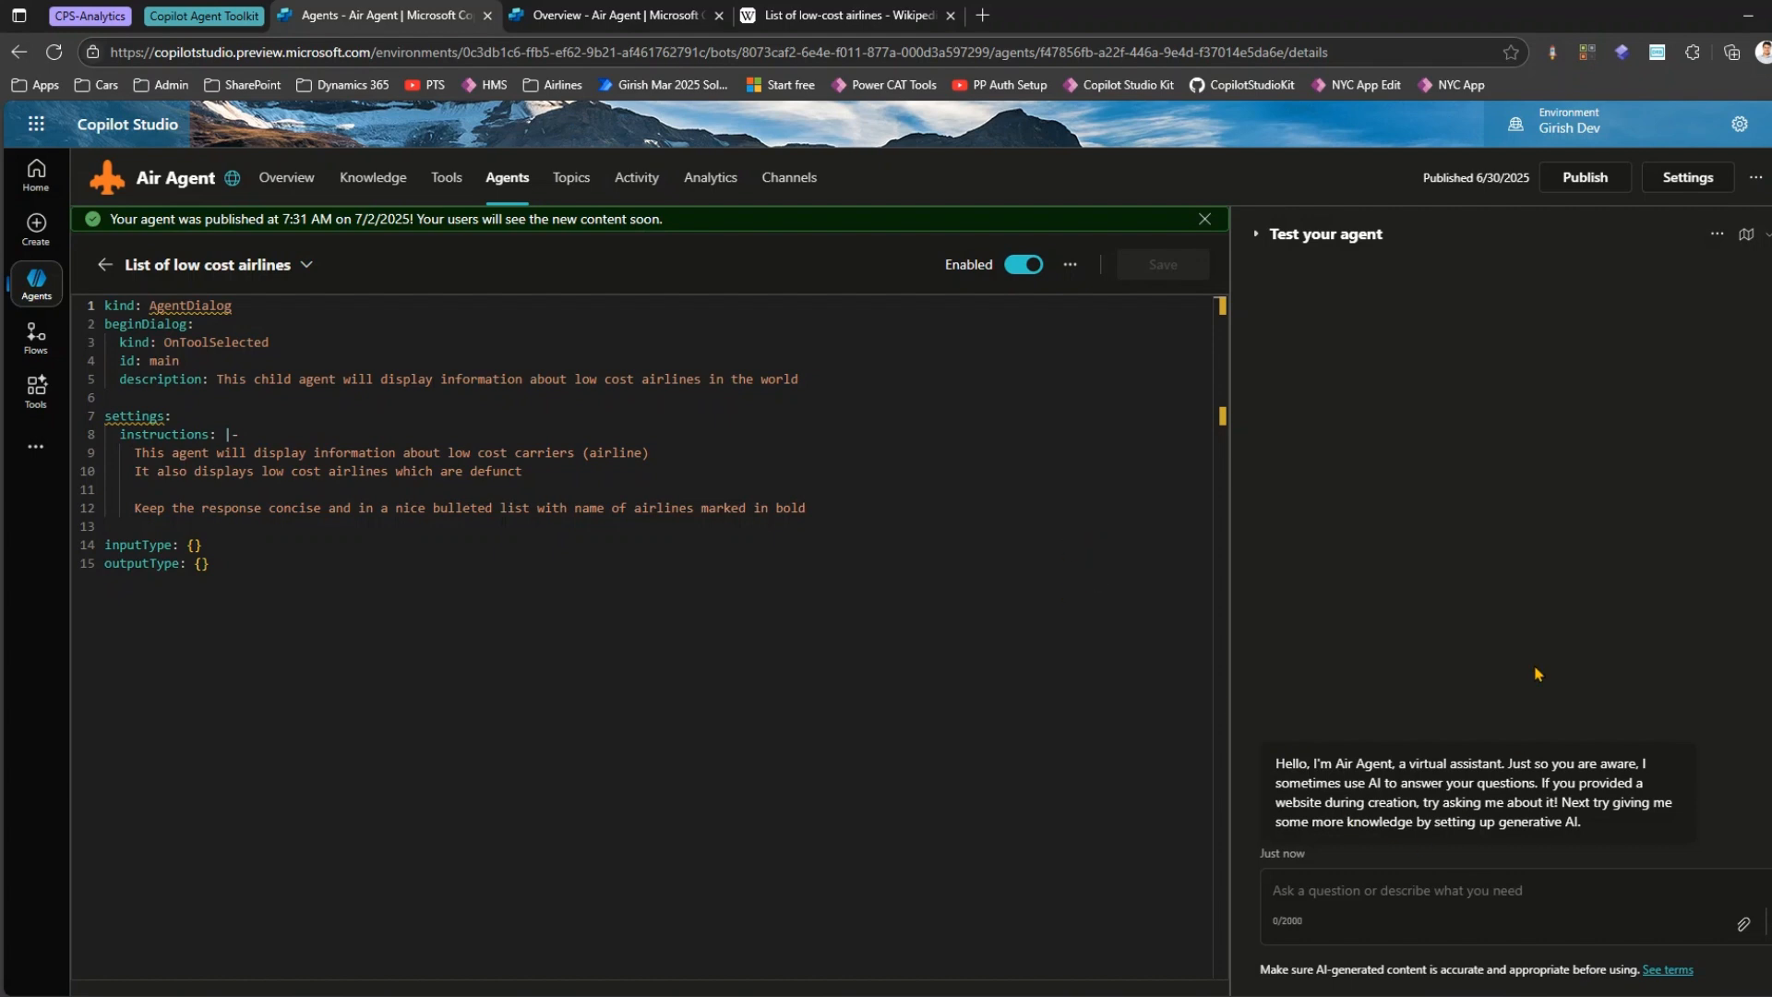
Ask the test agent "can i get list of low cost airlines which are defunct".
left_click(1385, 895)
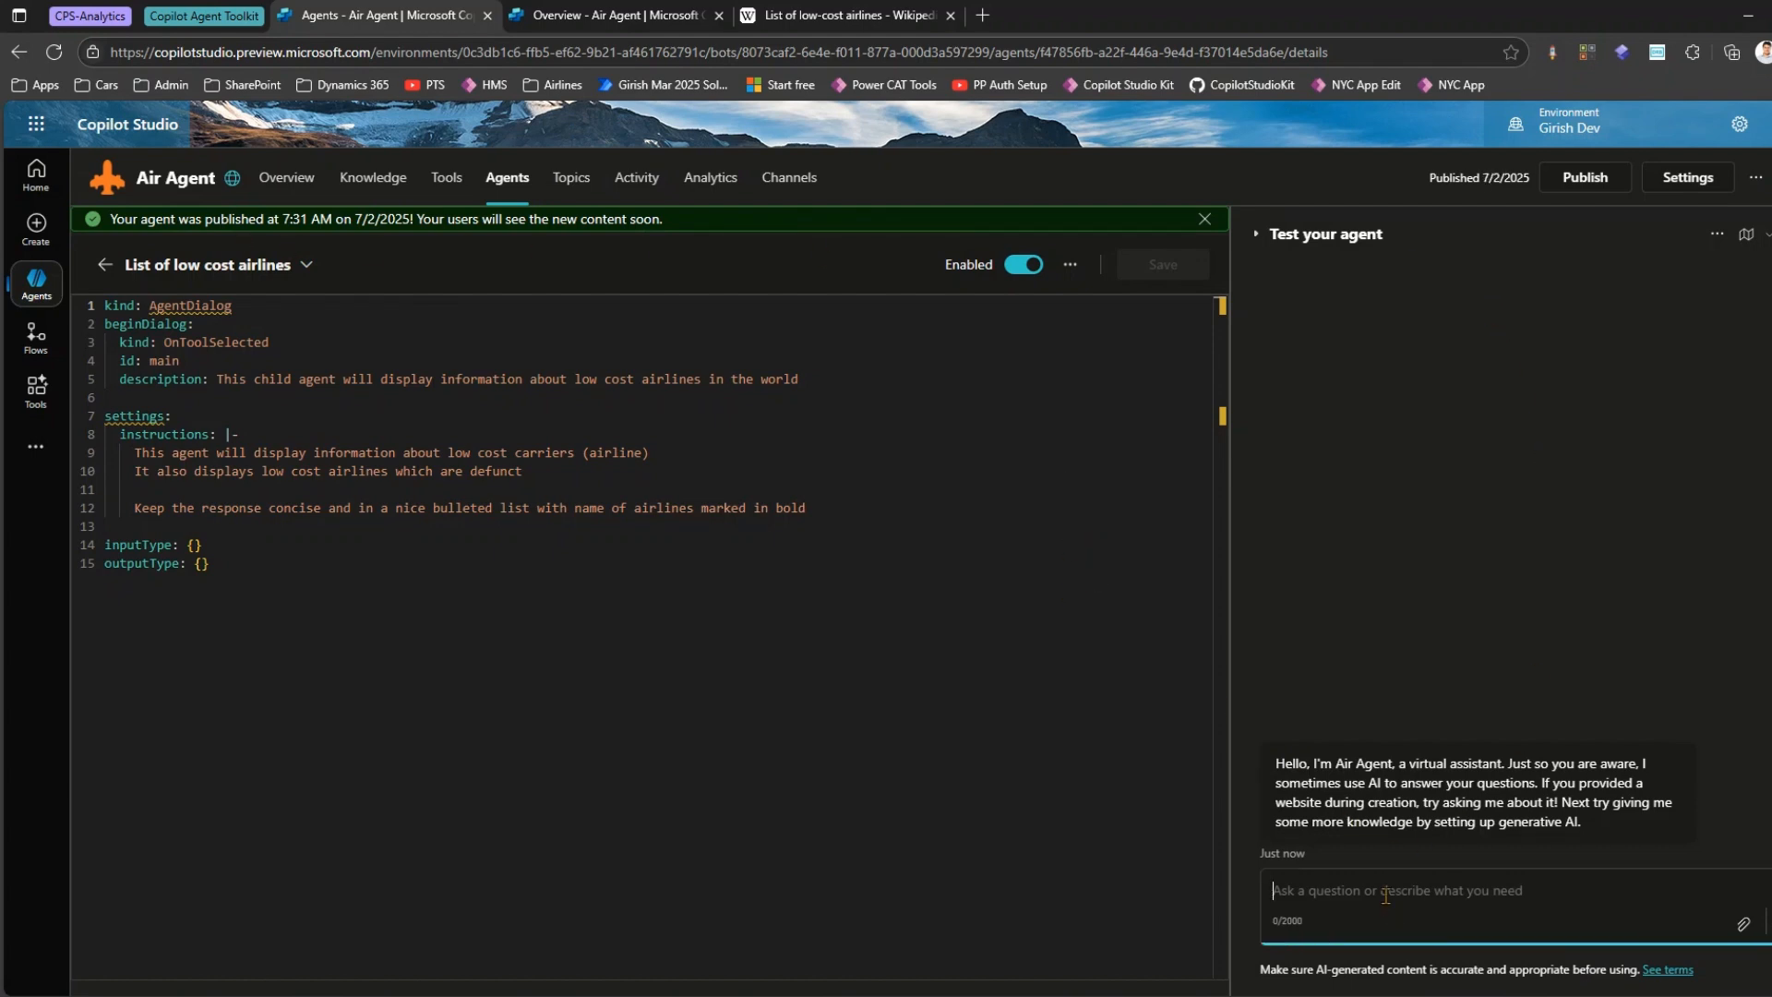
type("can i get los")
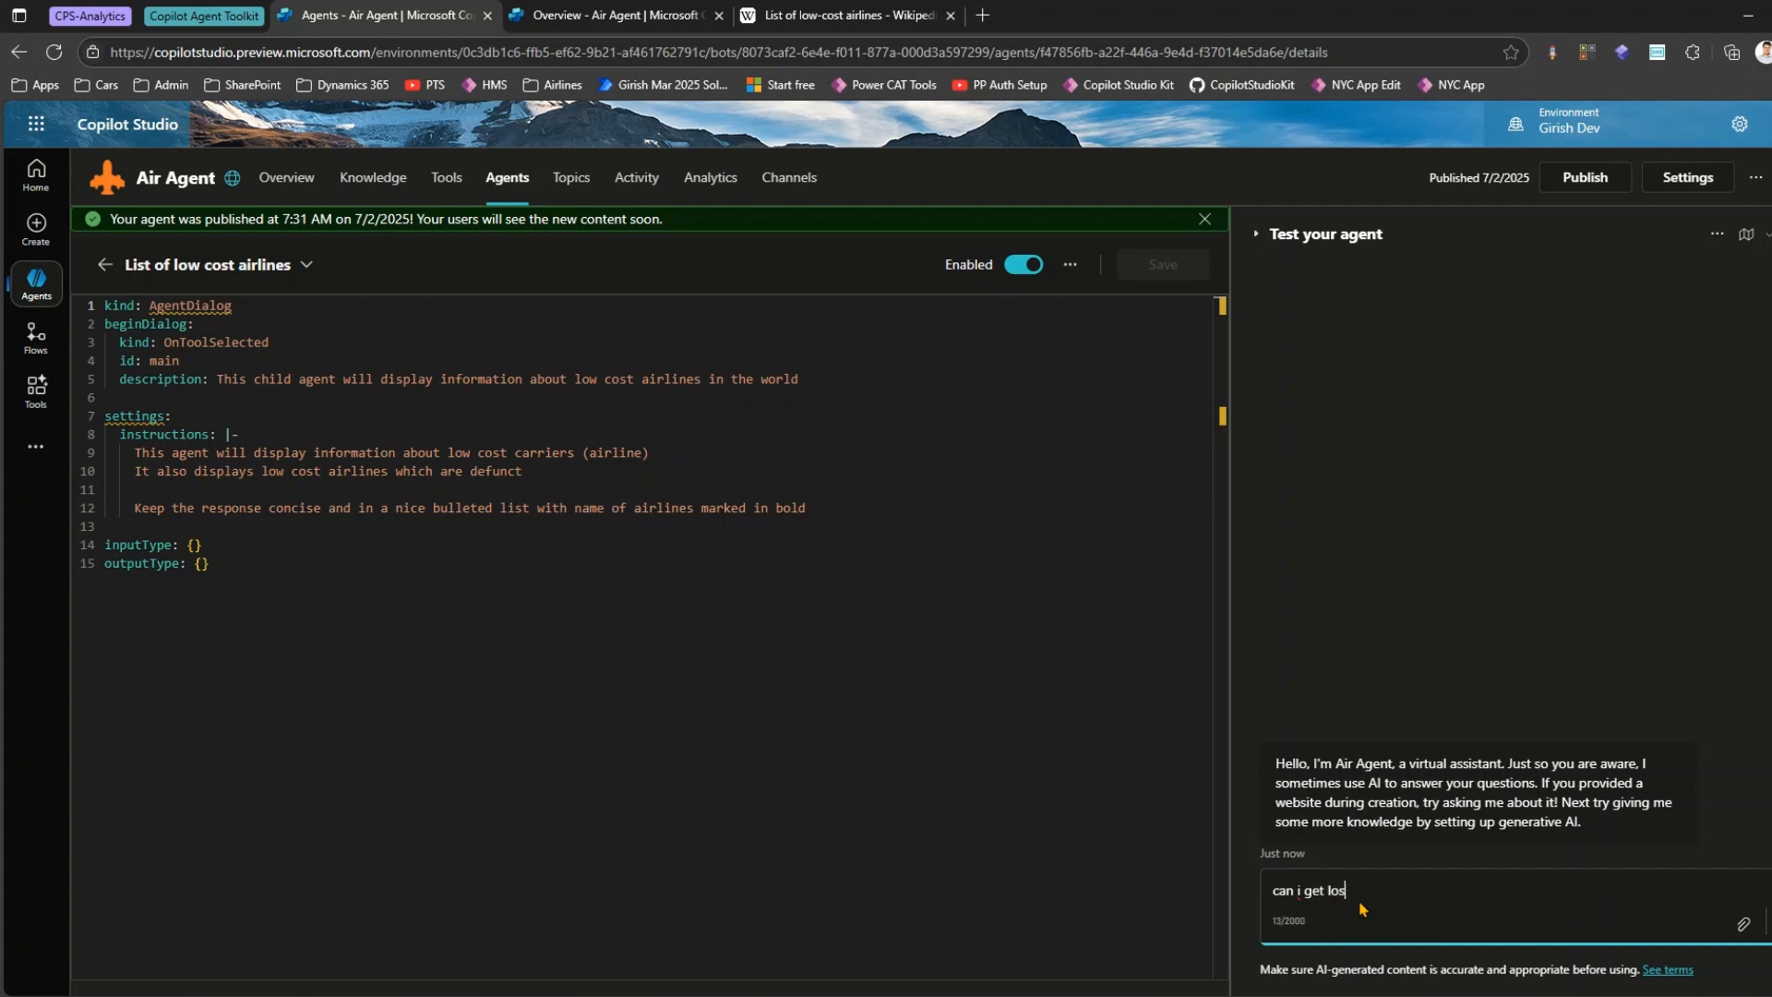
type("t")
key("BackSpace")
key("BackSpace")
key("BackSpace")
type("ist of low cost a")
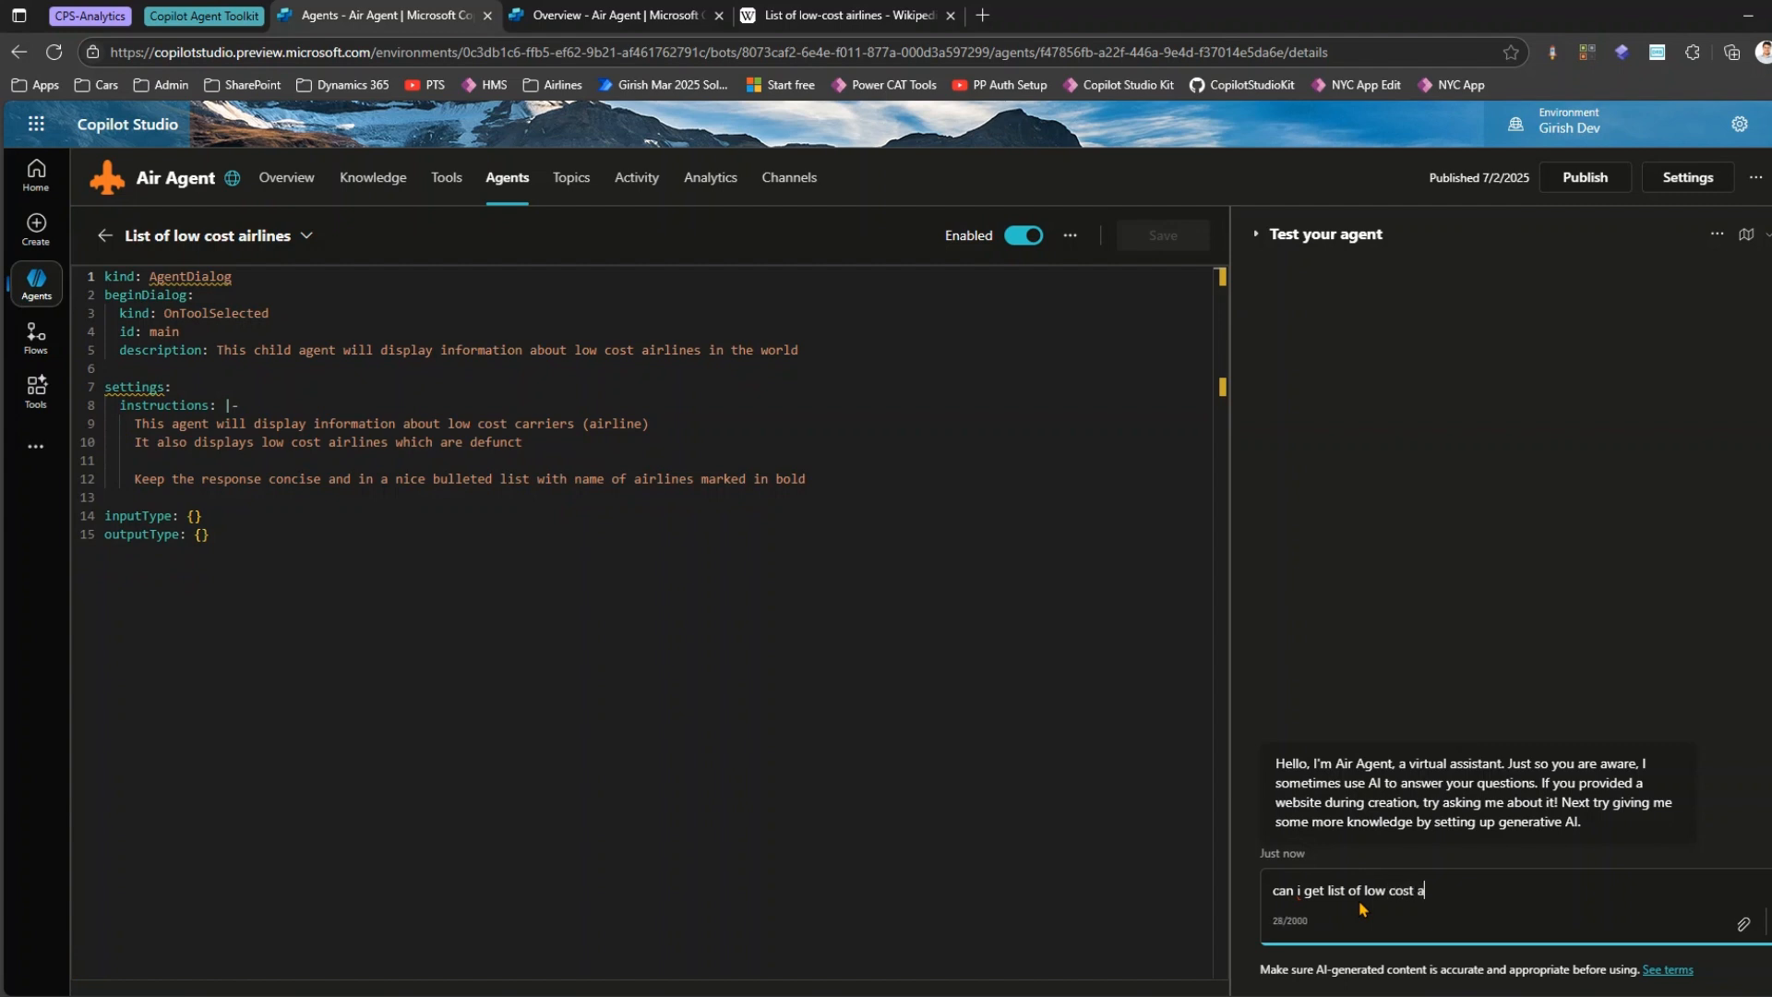
type("irlines which are defunct")
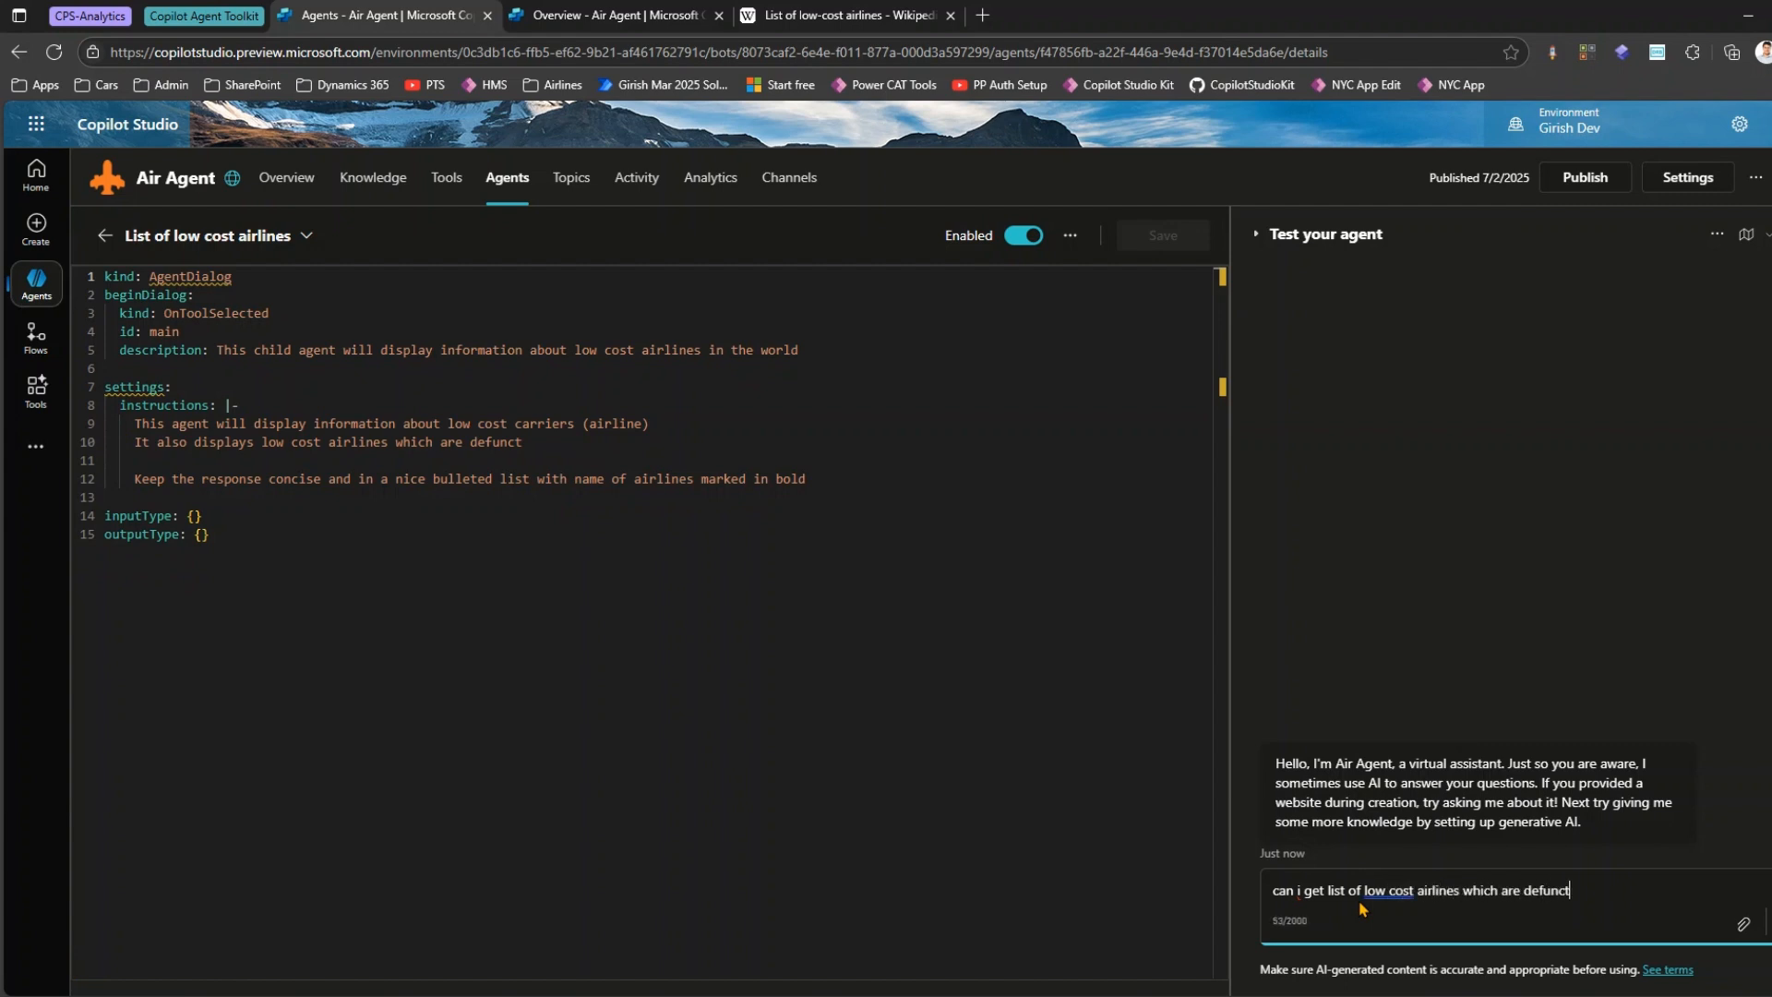
key("Return")
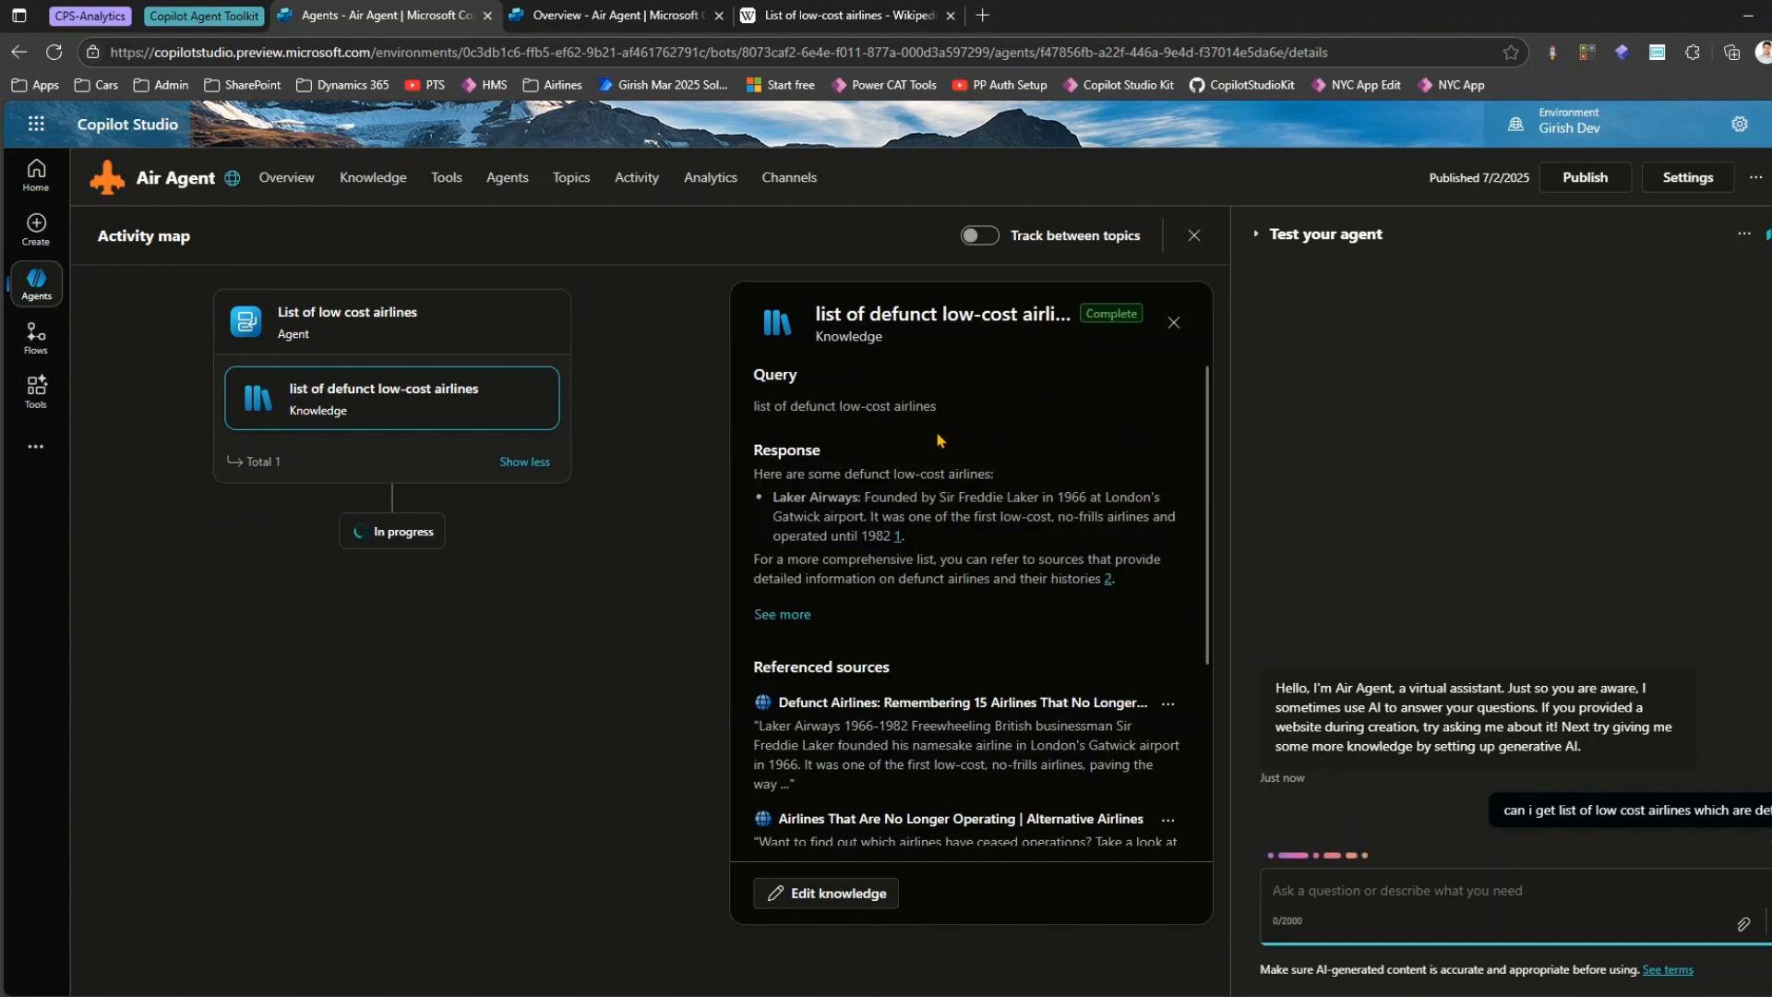
Review the knowledge query and response in the activity map and the agent's answer in the test chat.
mouse_move(739, 355)
left_mouse_down()
mouse_move(790, 403)
mouse_move(994, 431)
left_mouse_up()
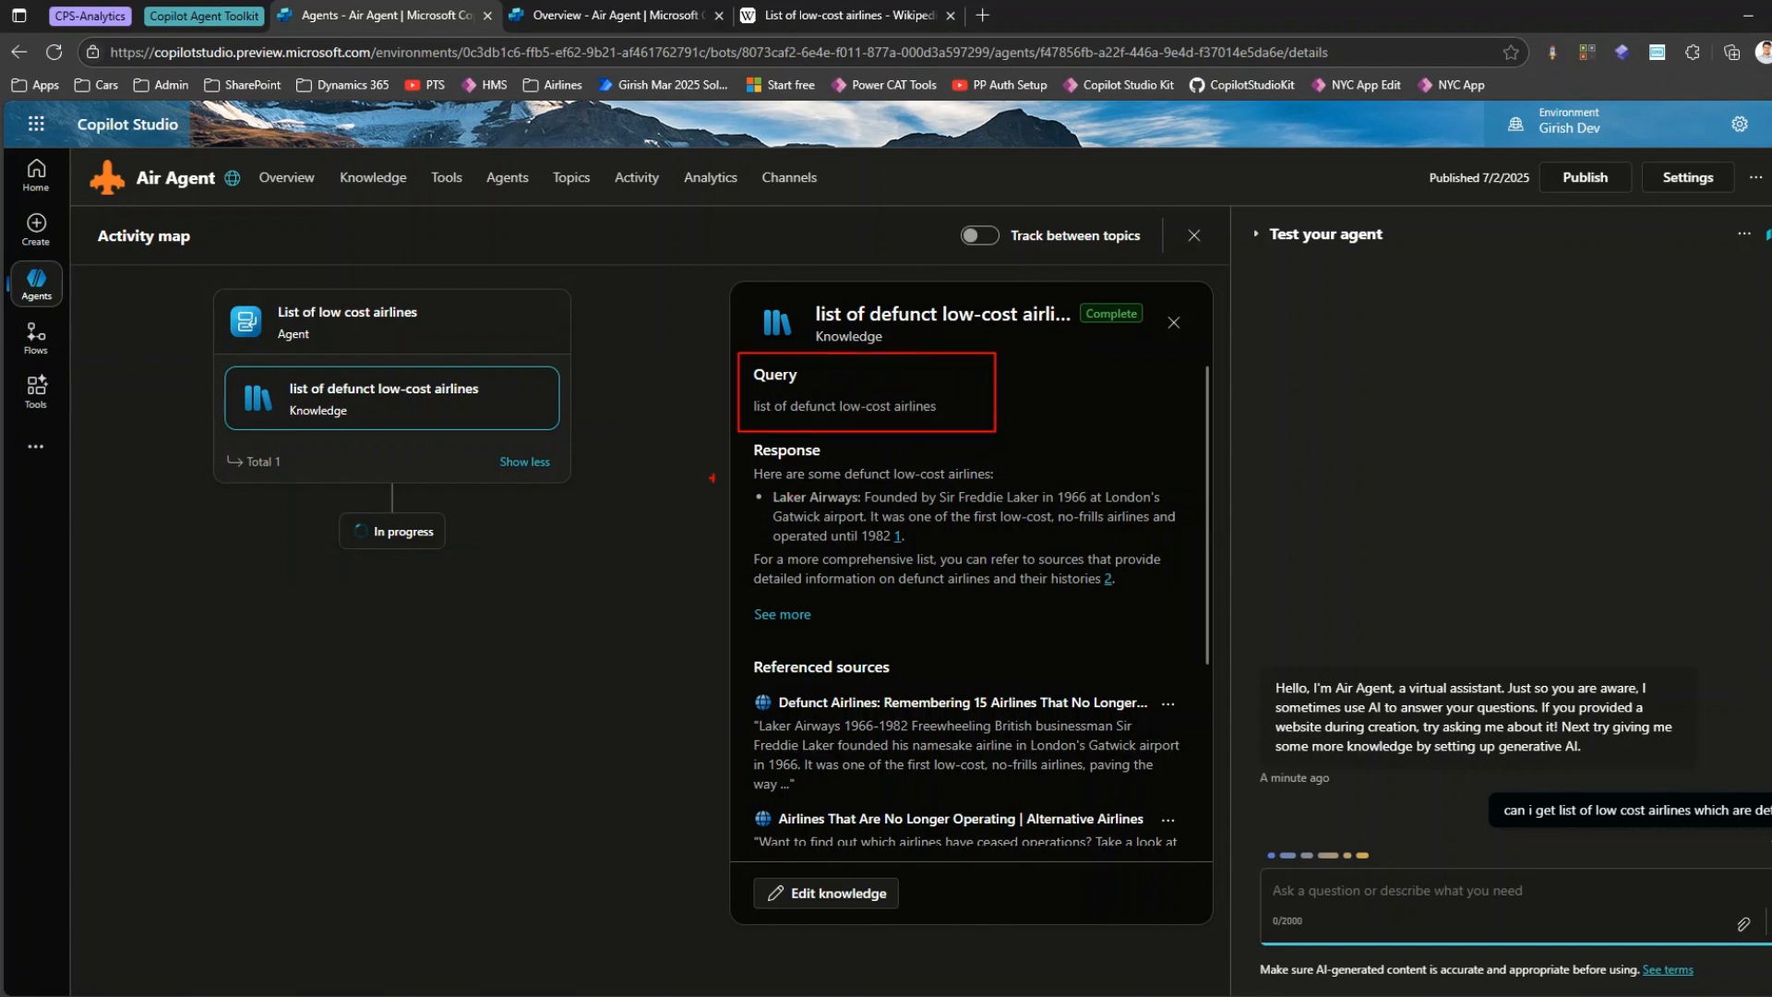
mouse_move(744, 488)
left_mouse_down()
mouse_move(914, 573)
mouse_move(1118, 587)
left_mouse_up()
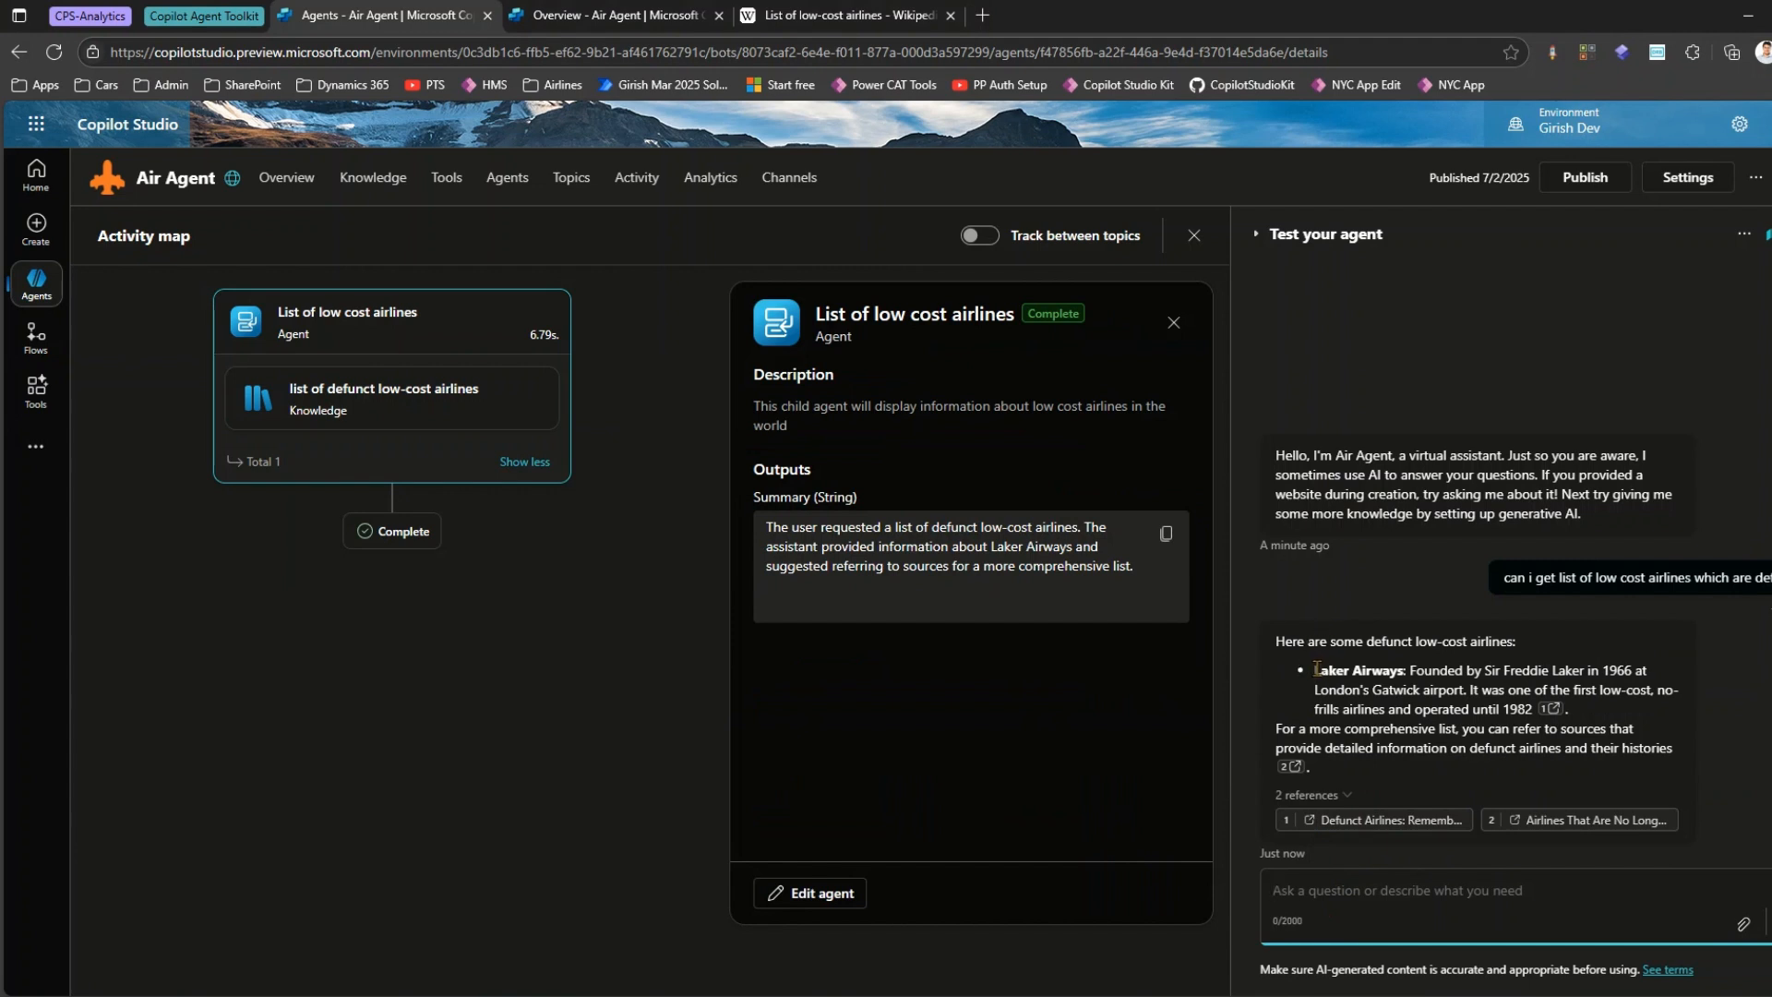
left_click_drag(1315, 668, 1504, 670)
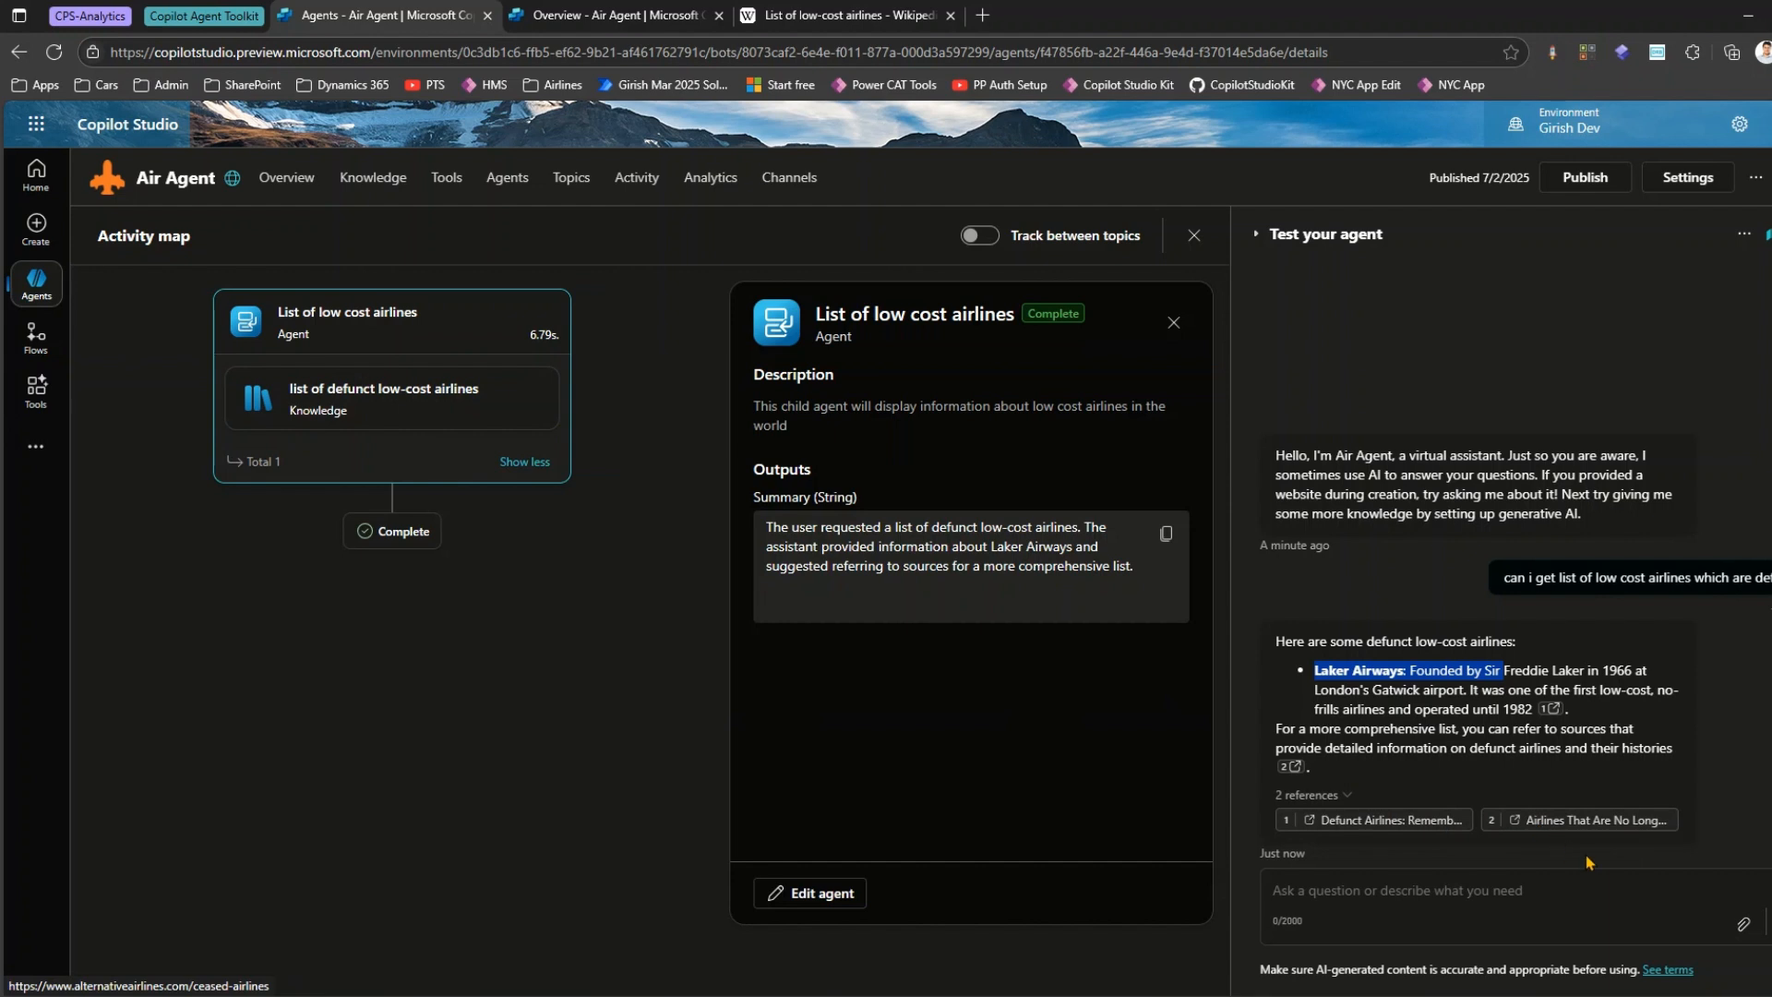
Show the list of all agents in the environment in the second Copilot Studio tab and look through it.
left_click(36, 281)
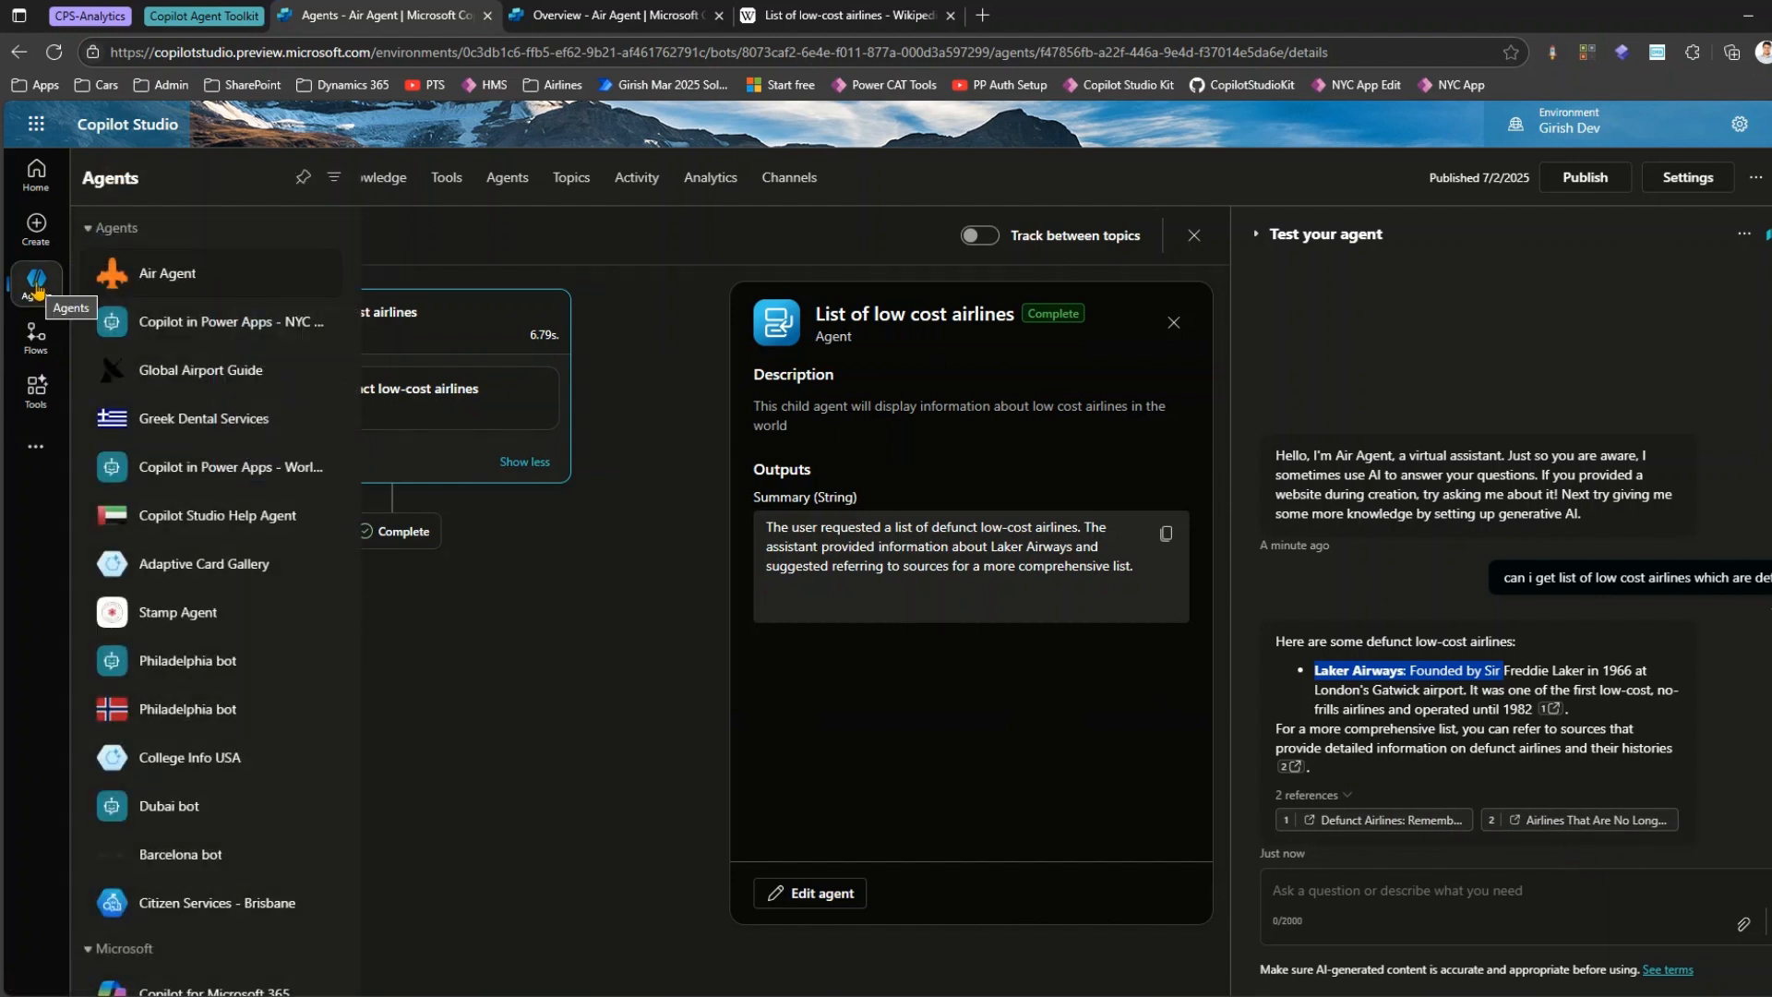
left_click(606, 13)
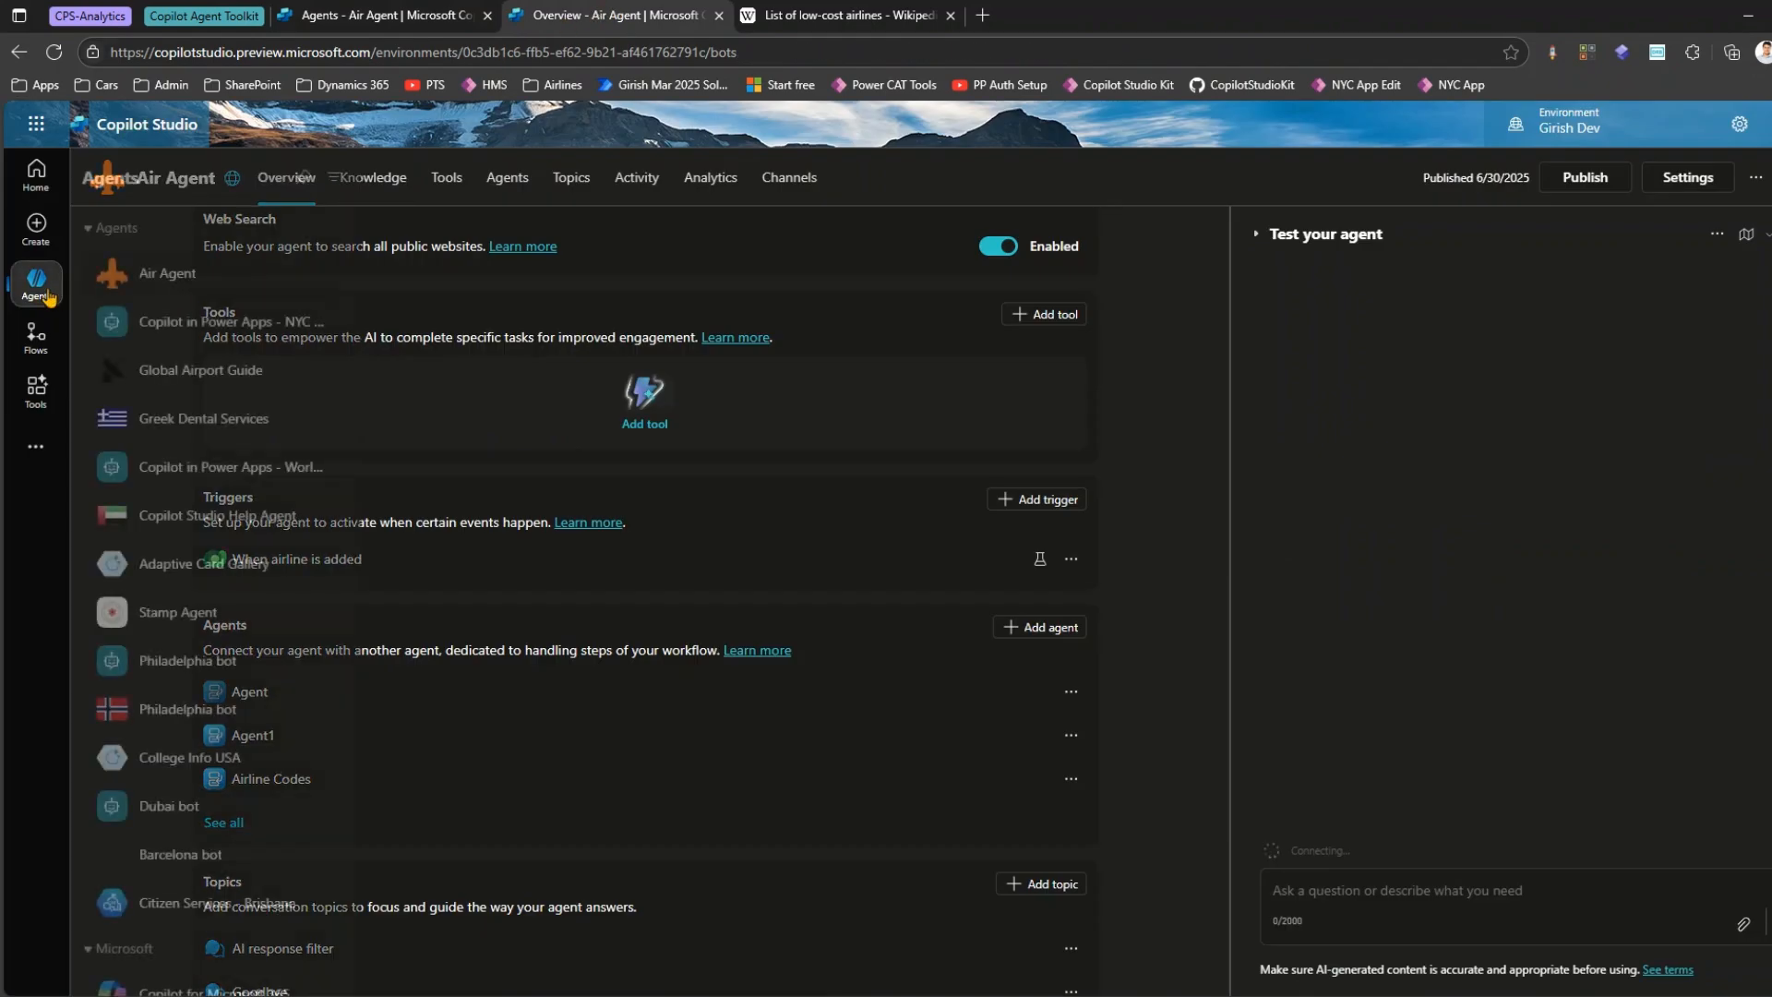
left_click(36, 282)
scroll(293, 627, "down", 2)
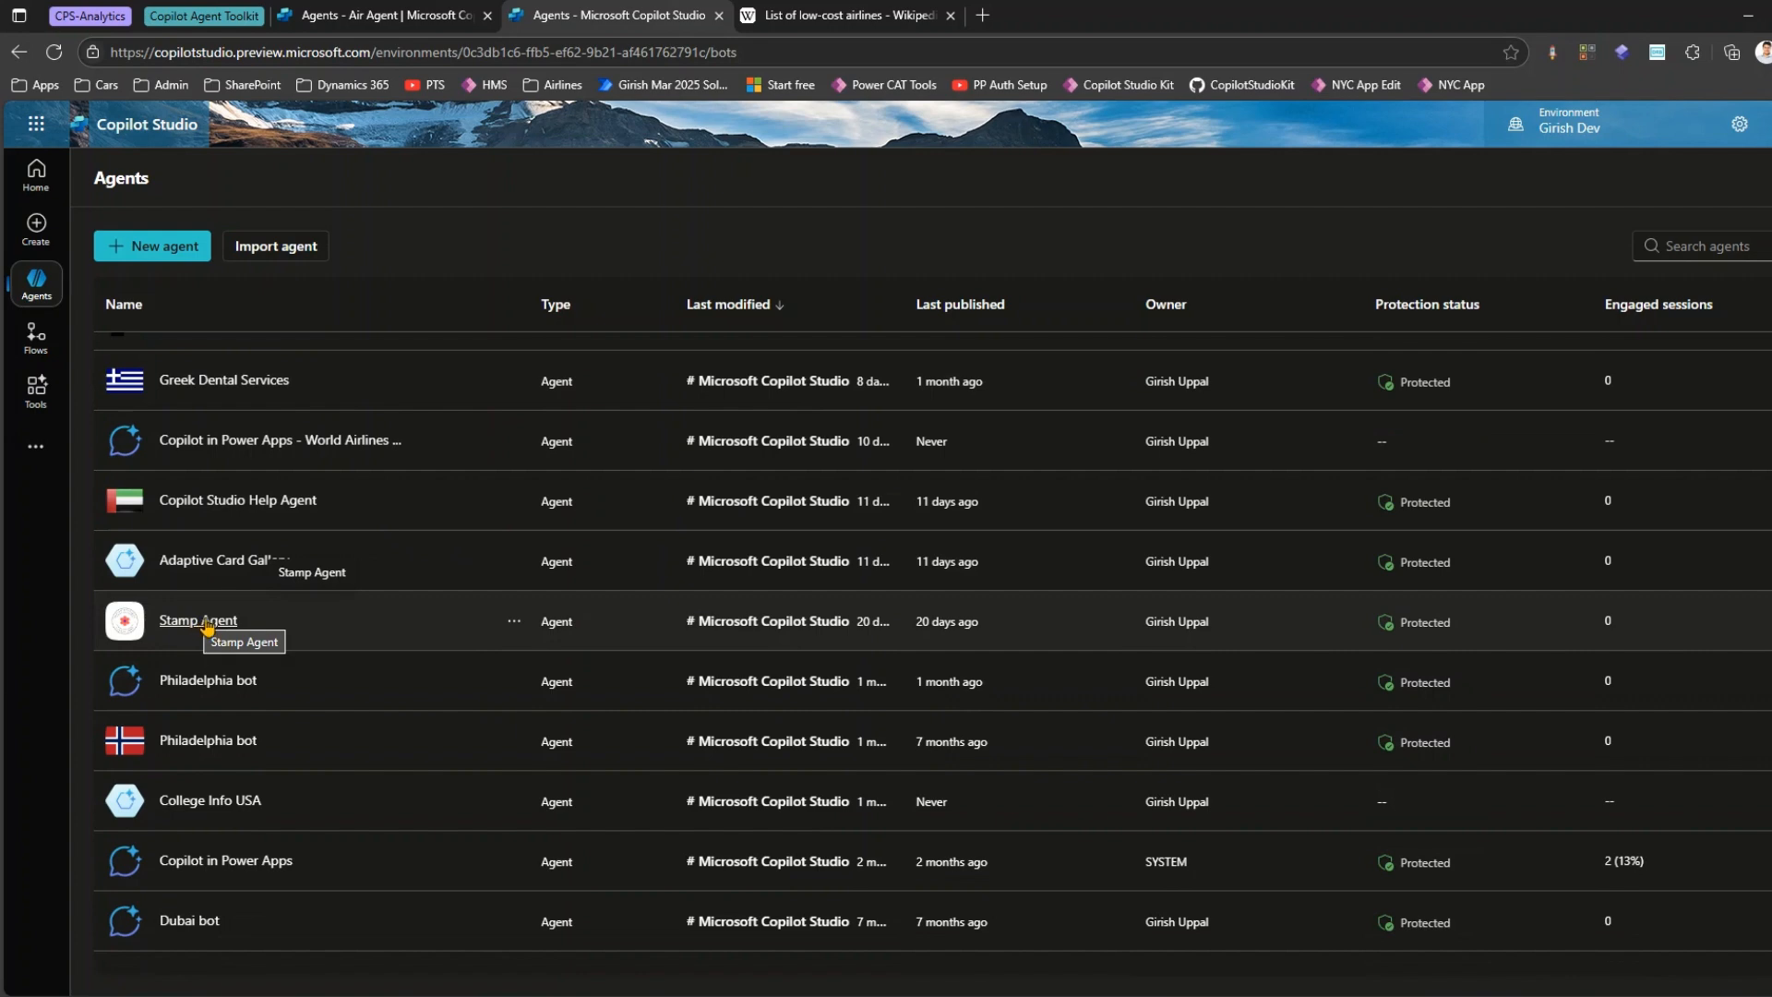
Go back to Air Agent's own agents list and examine which entries are child agents and which are connected.
left_click(413, 13)
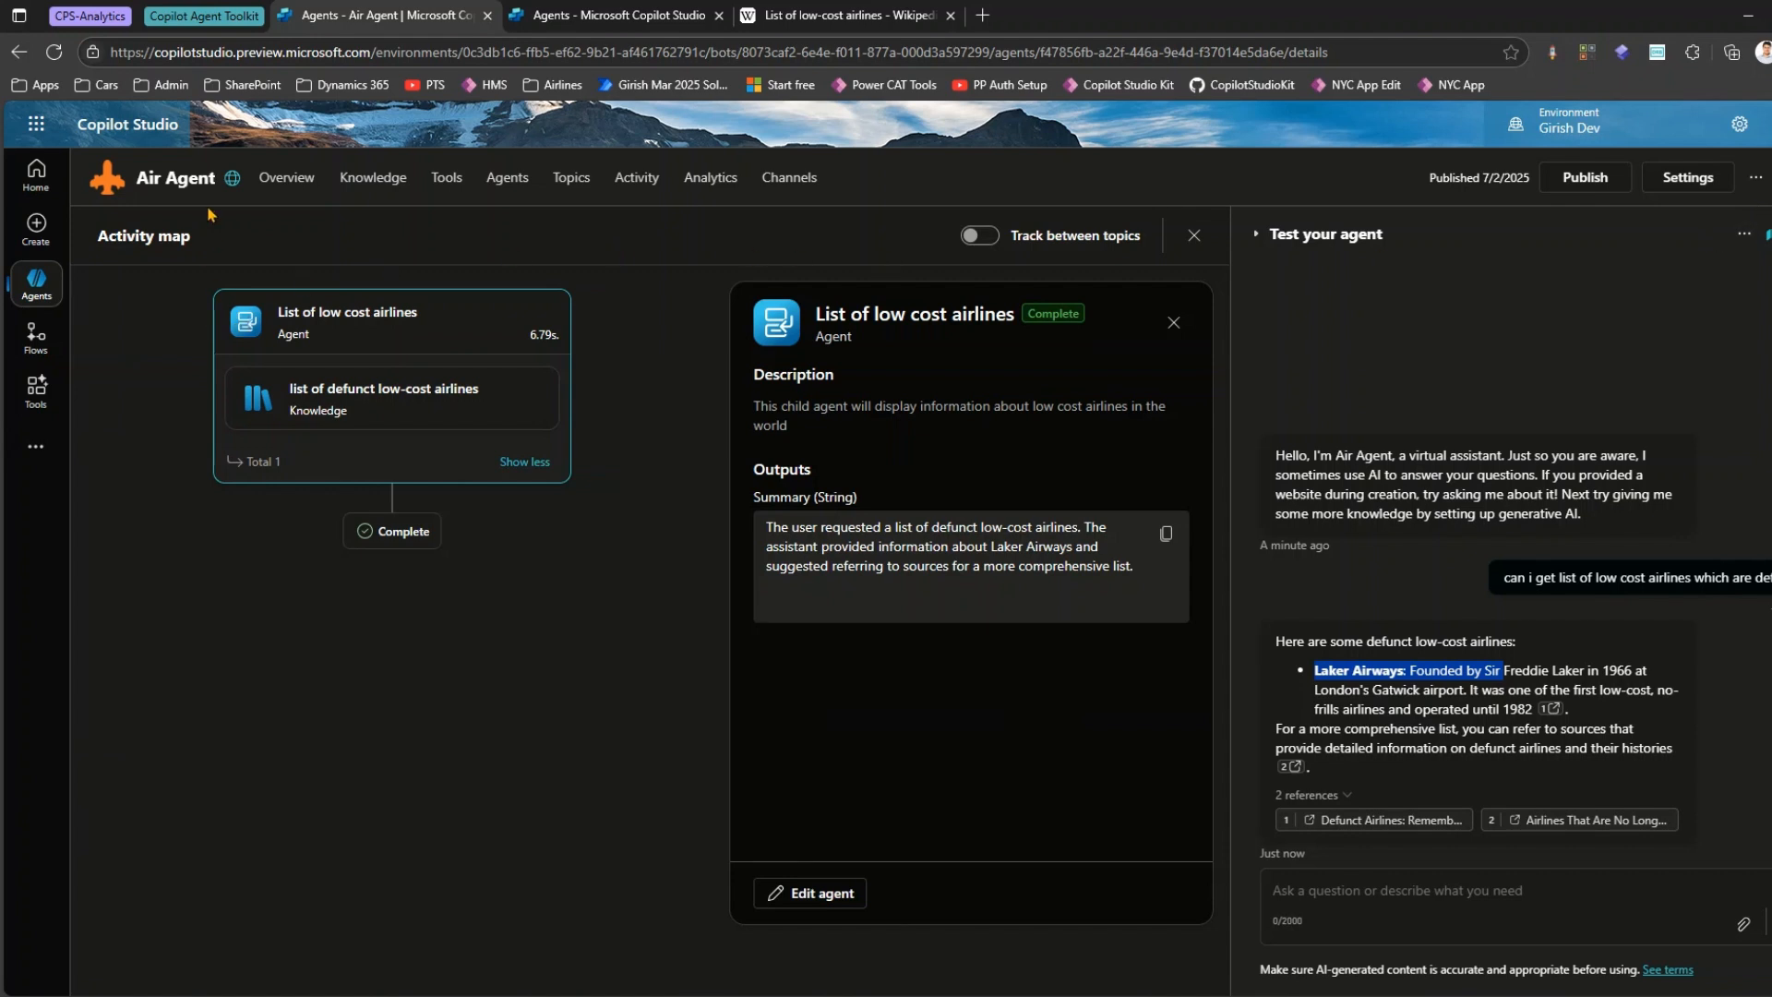
left_click(506, 178)
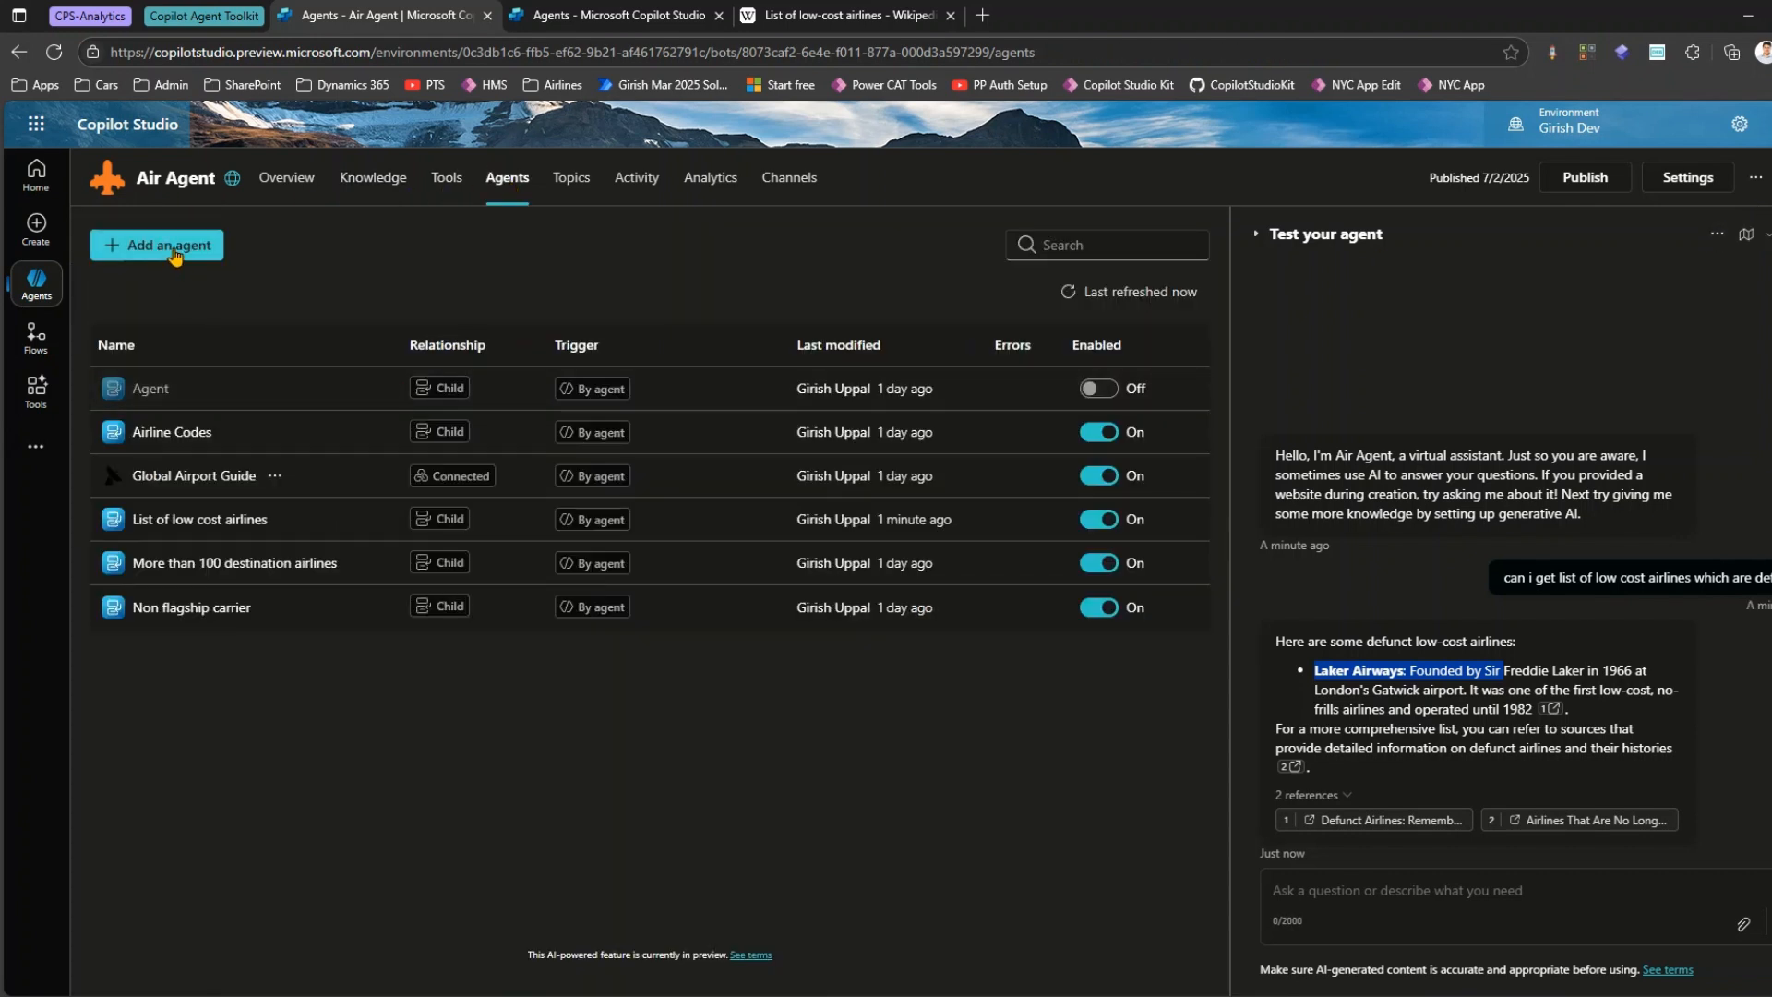
mouse_move(469, 476)
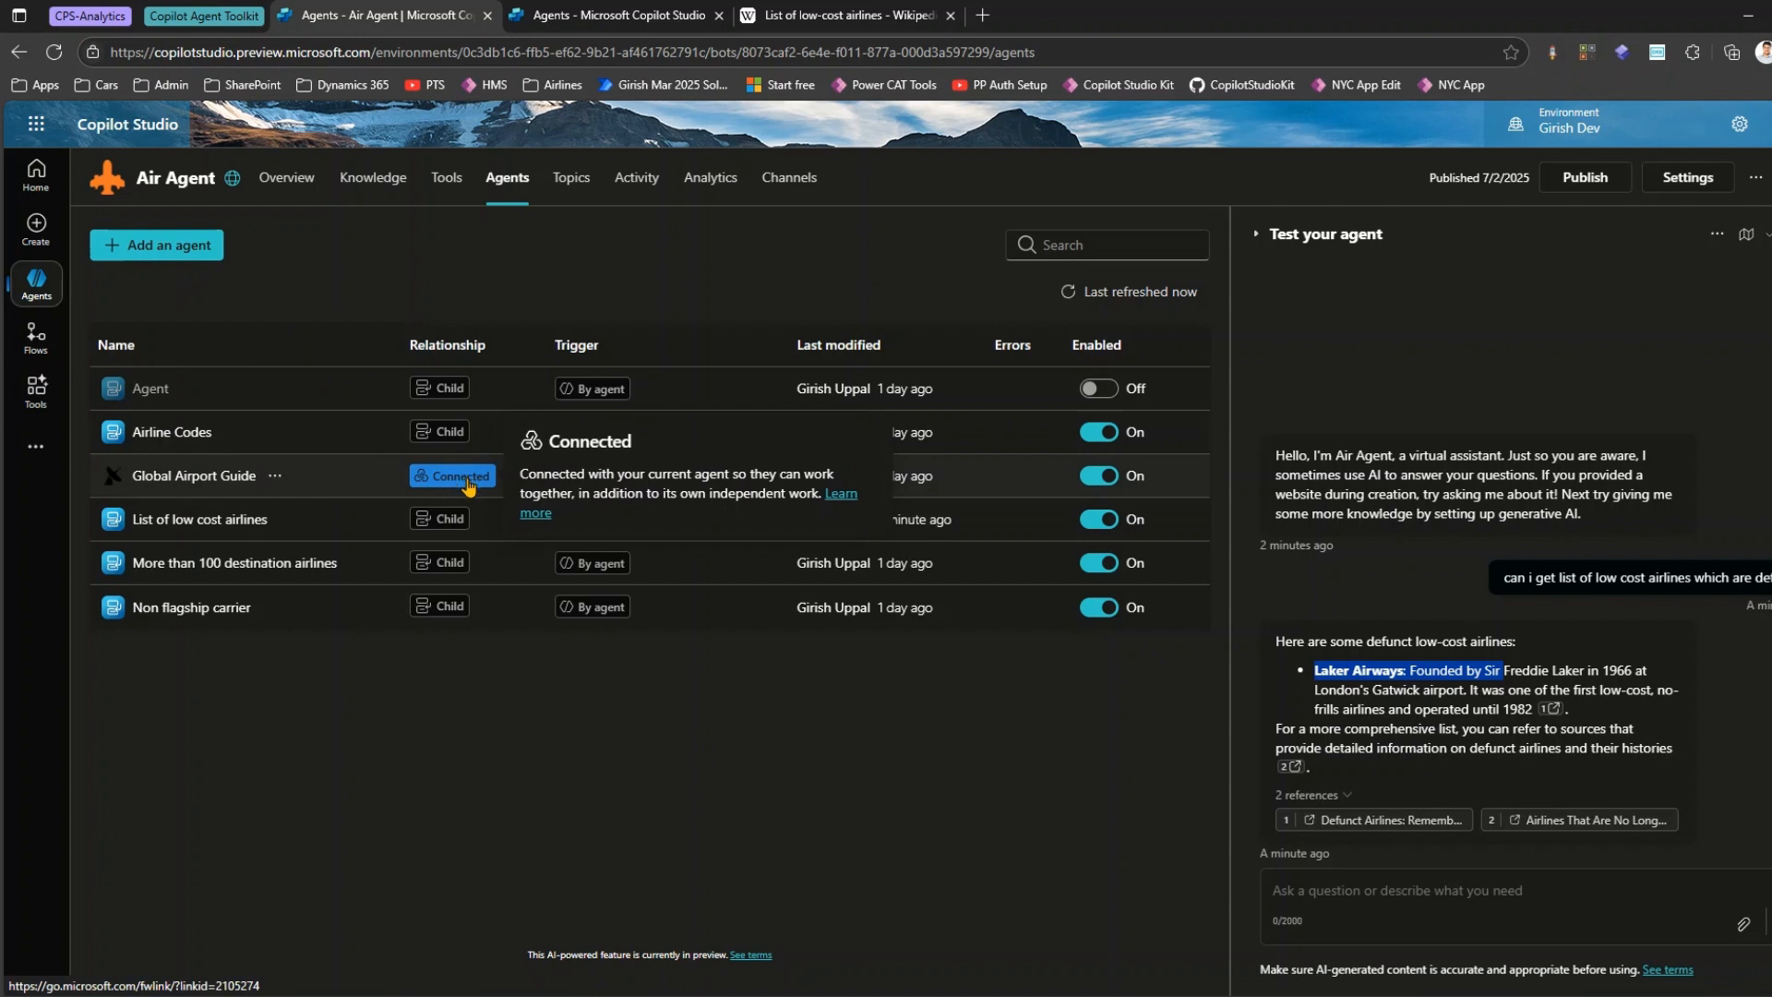
mouse_move(451, 438)
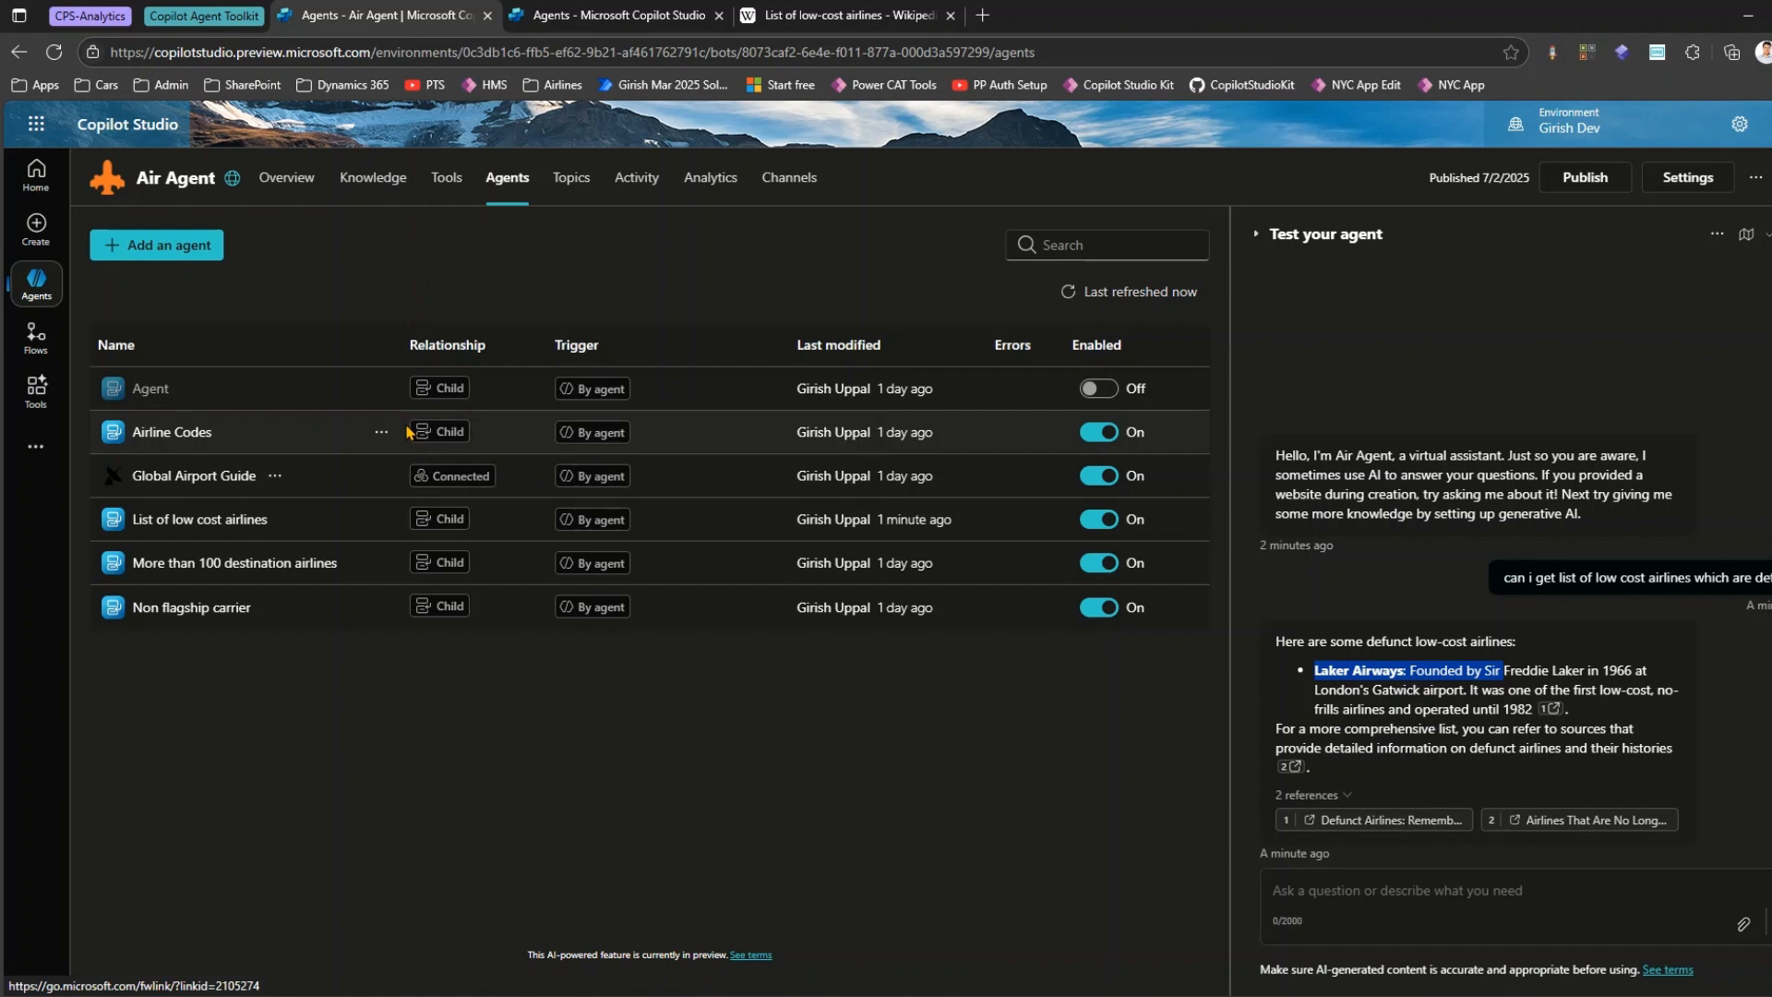
Preview connecting the existing Copilot Studio agent Stamp Agent to Air Agent, and leave without adding it.
left_click(157, 245)
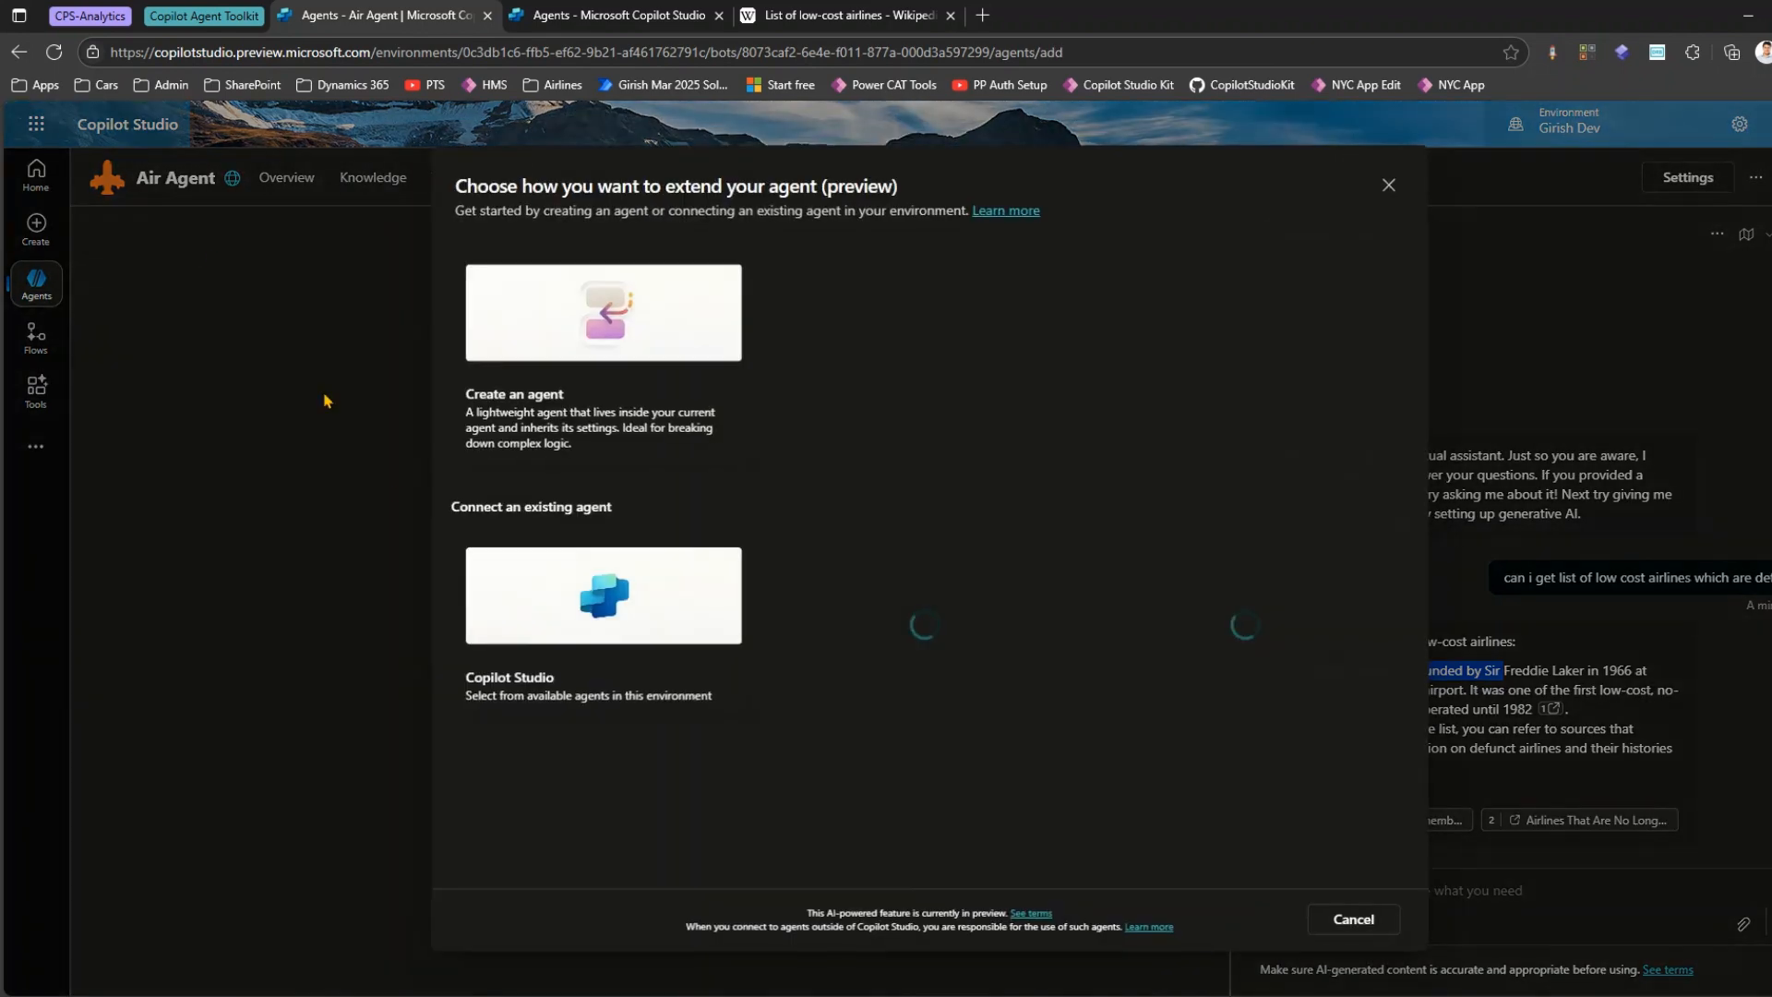
left_click(543, 605)
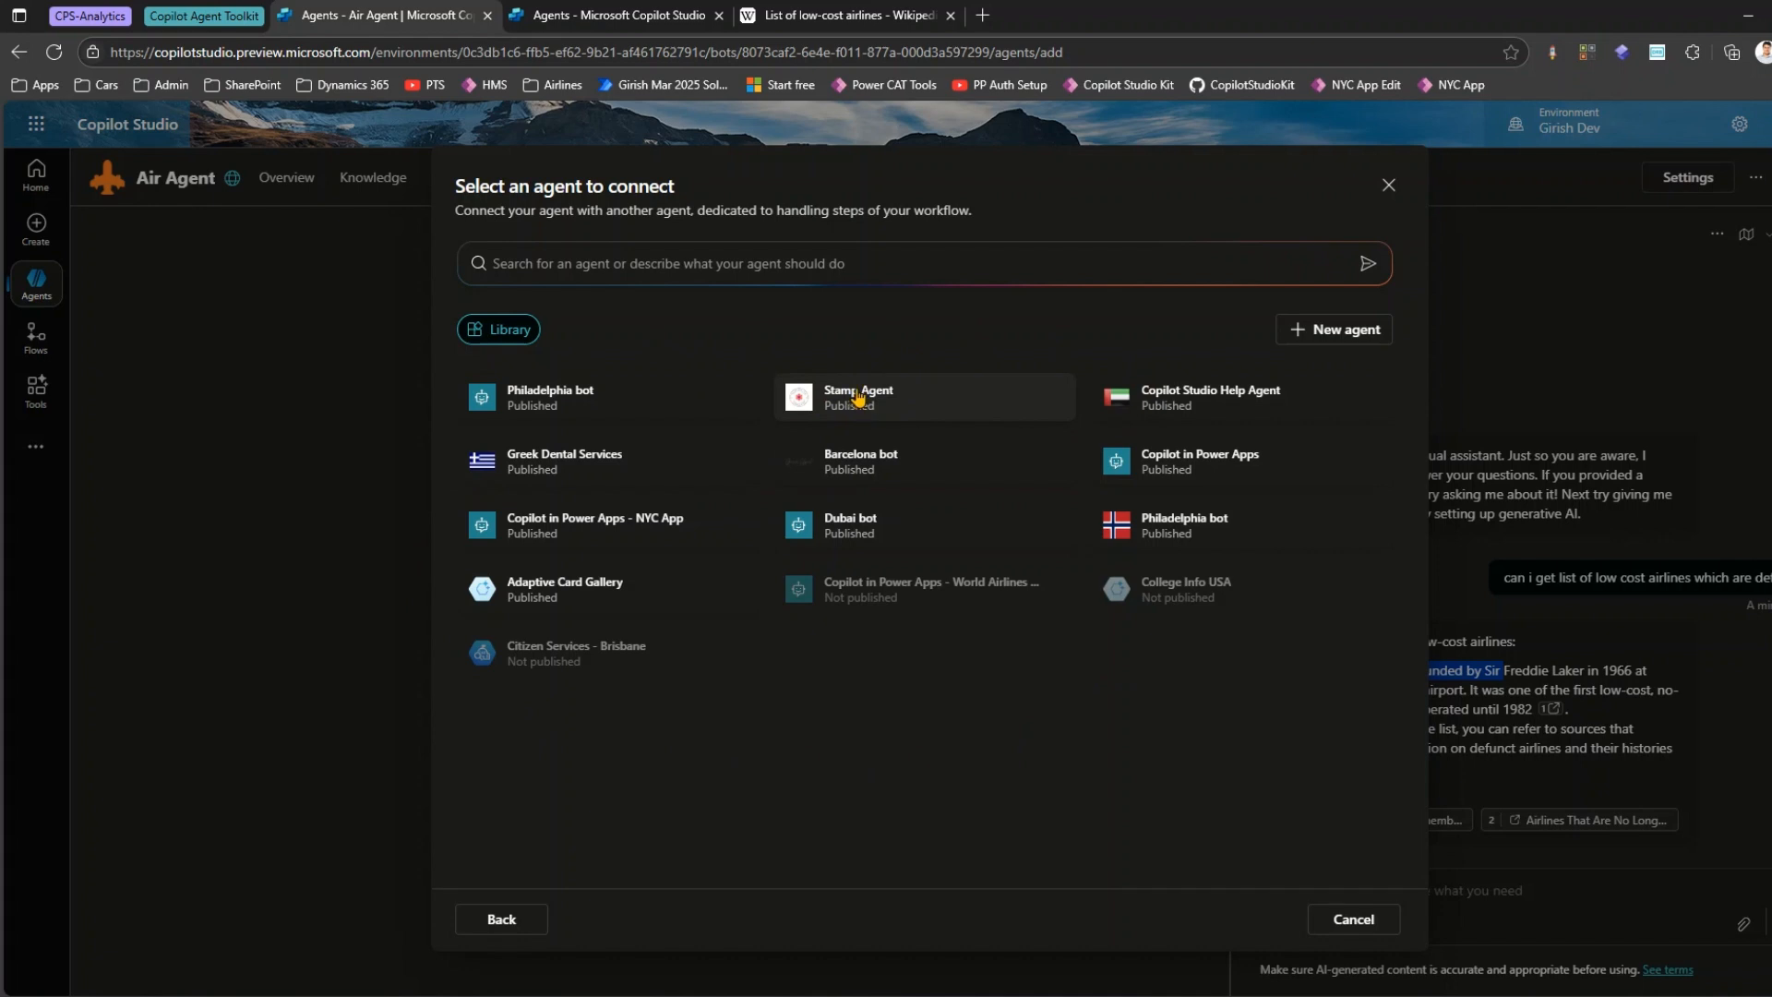
left_click(858, 399)
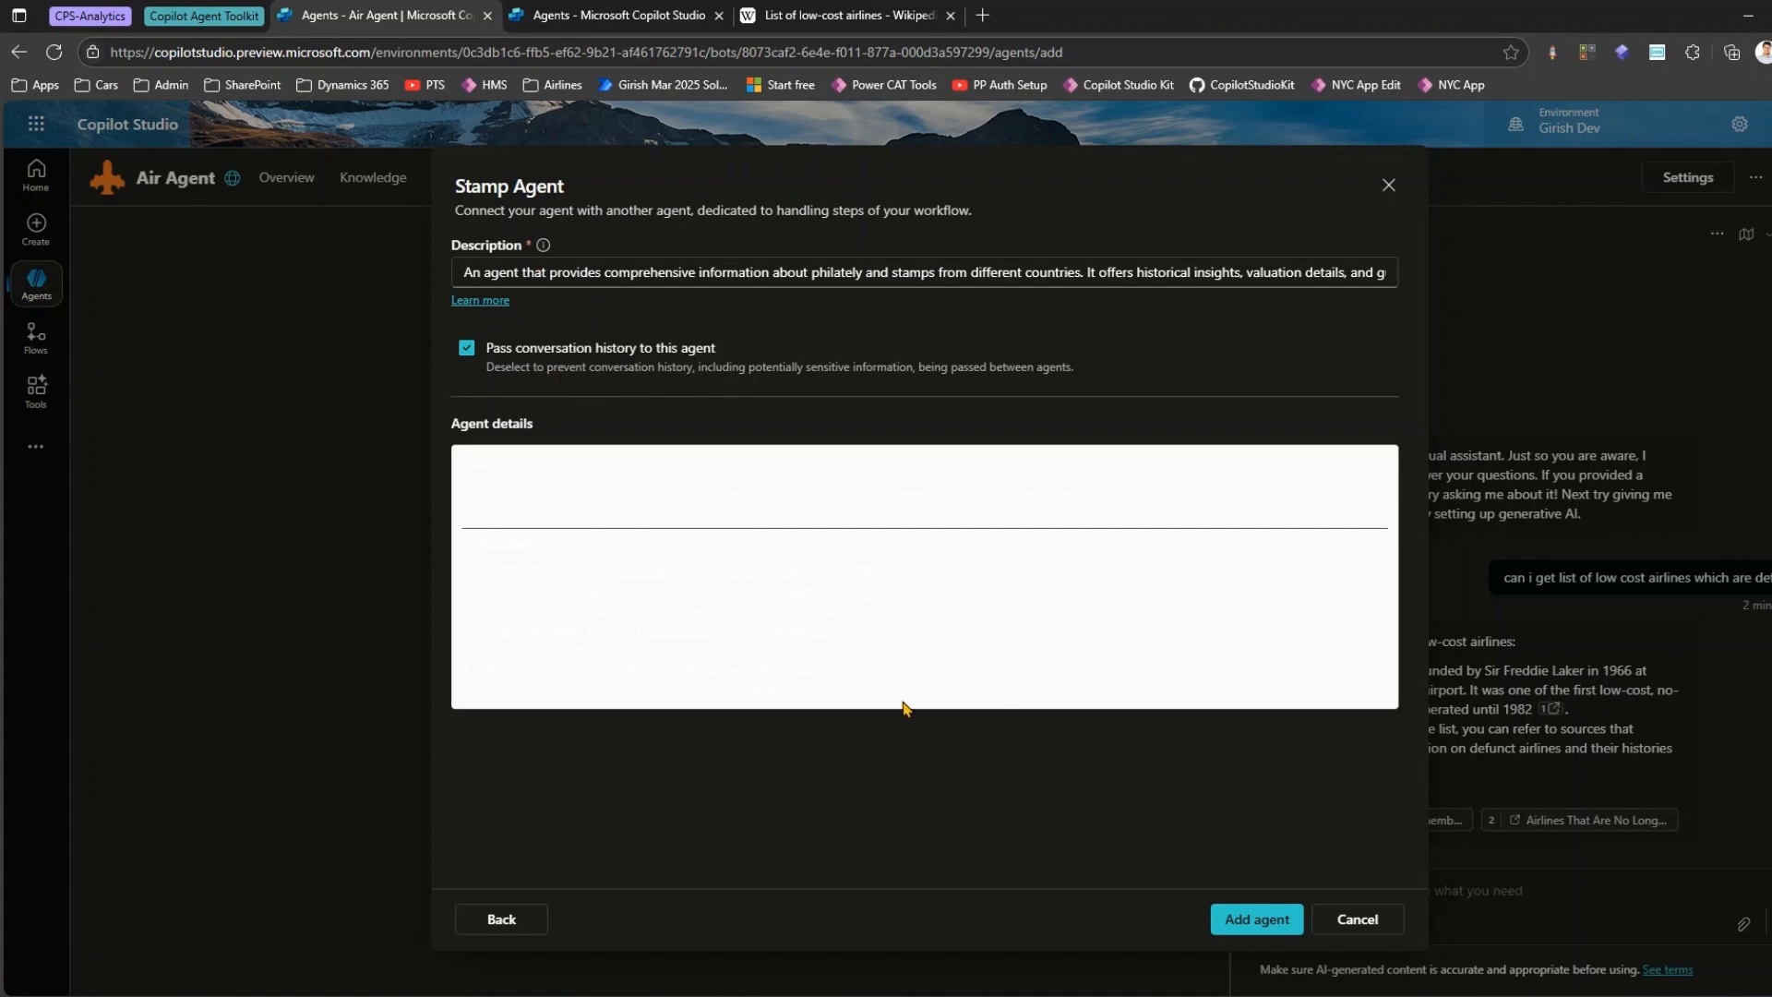
left_click(1364, 919)
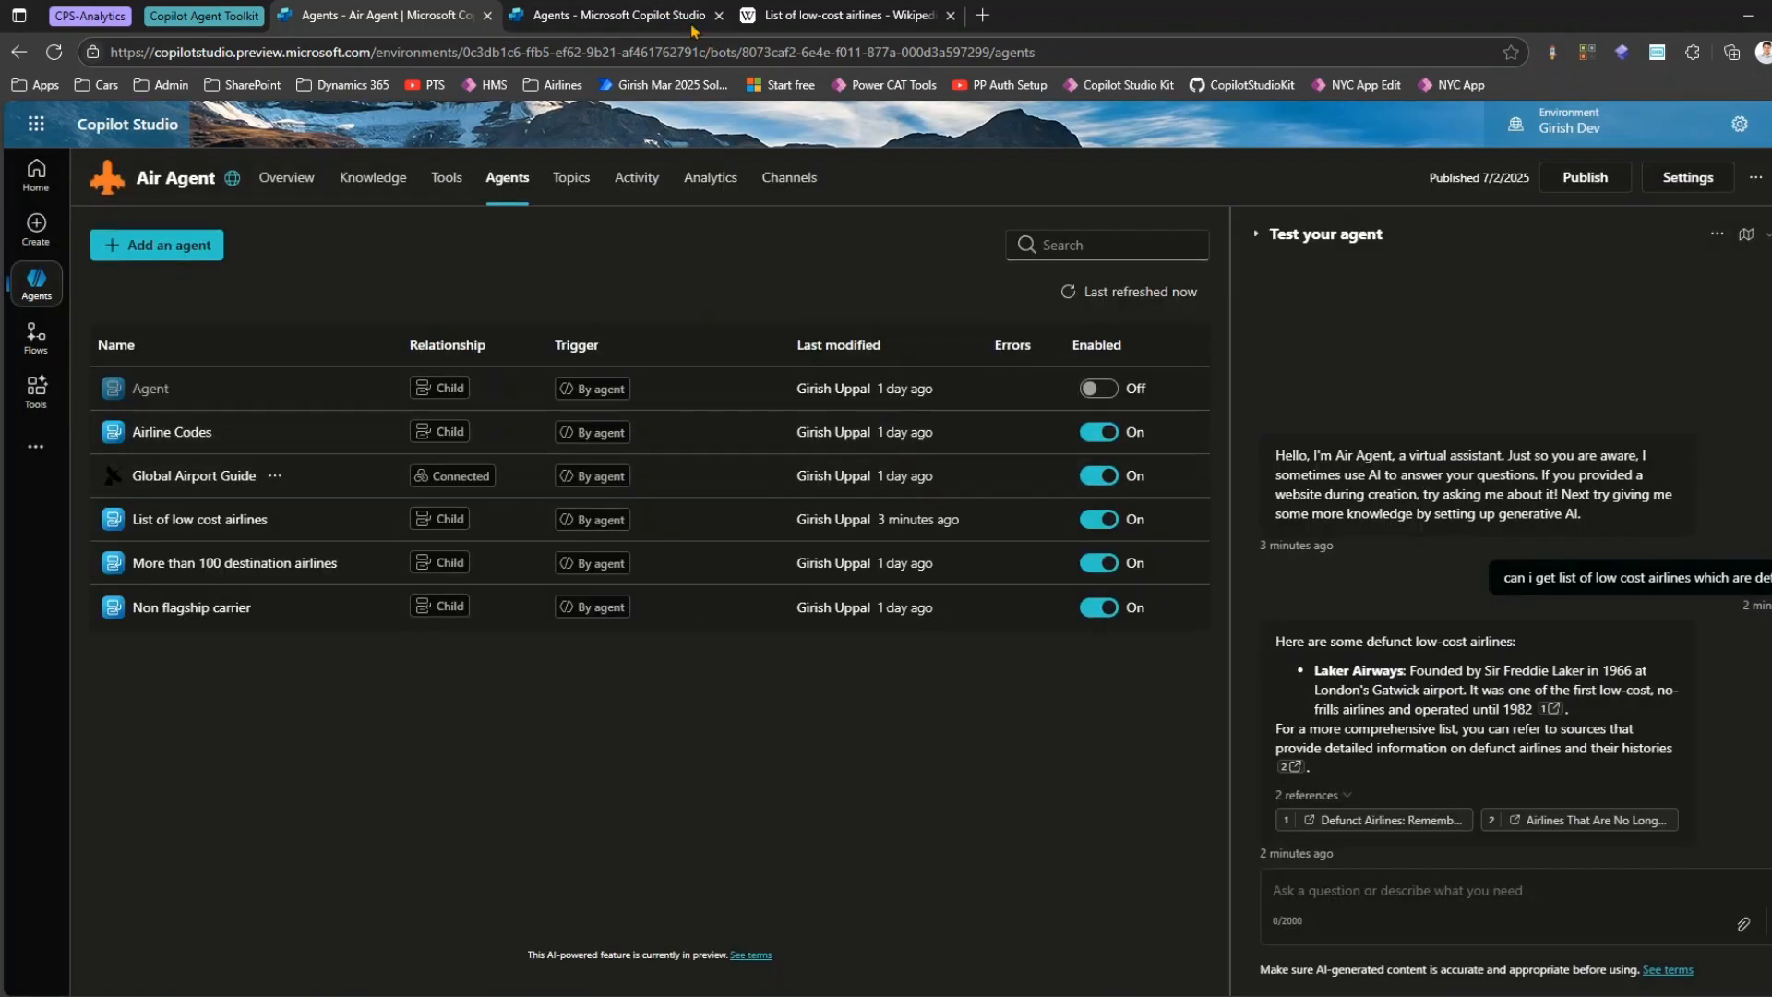
Open Stamp Agent from the environment's agent list in the second Copilot Studio tab and review its overview, knowledge, tools and topics.
left_click(633, 20)
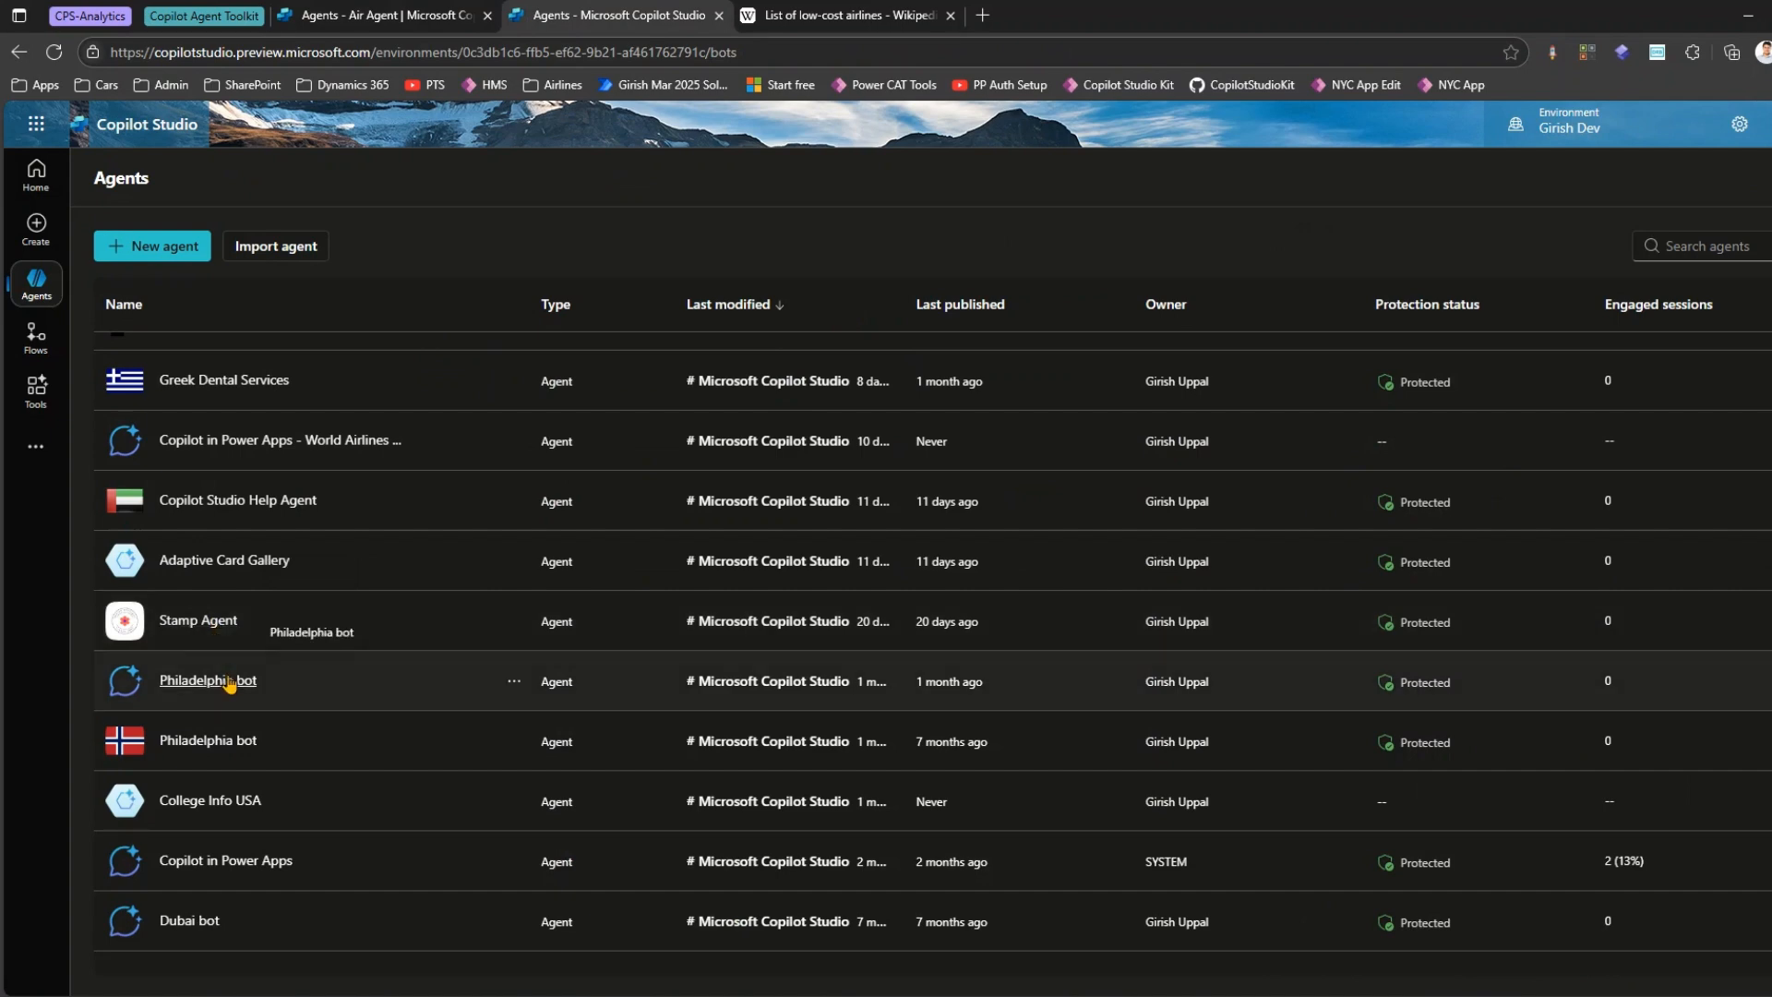
left_click(210, 624)
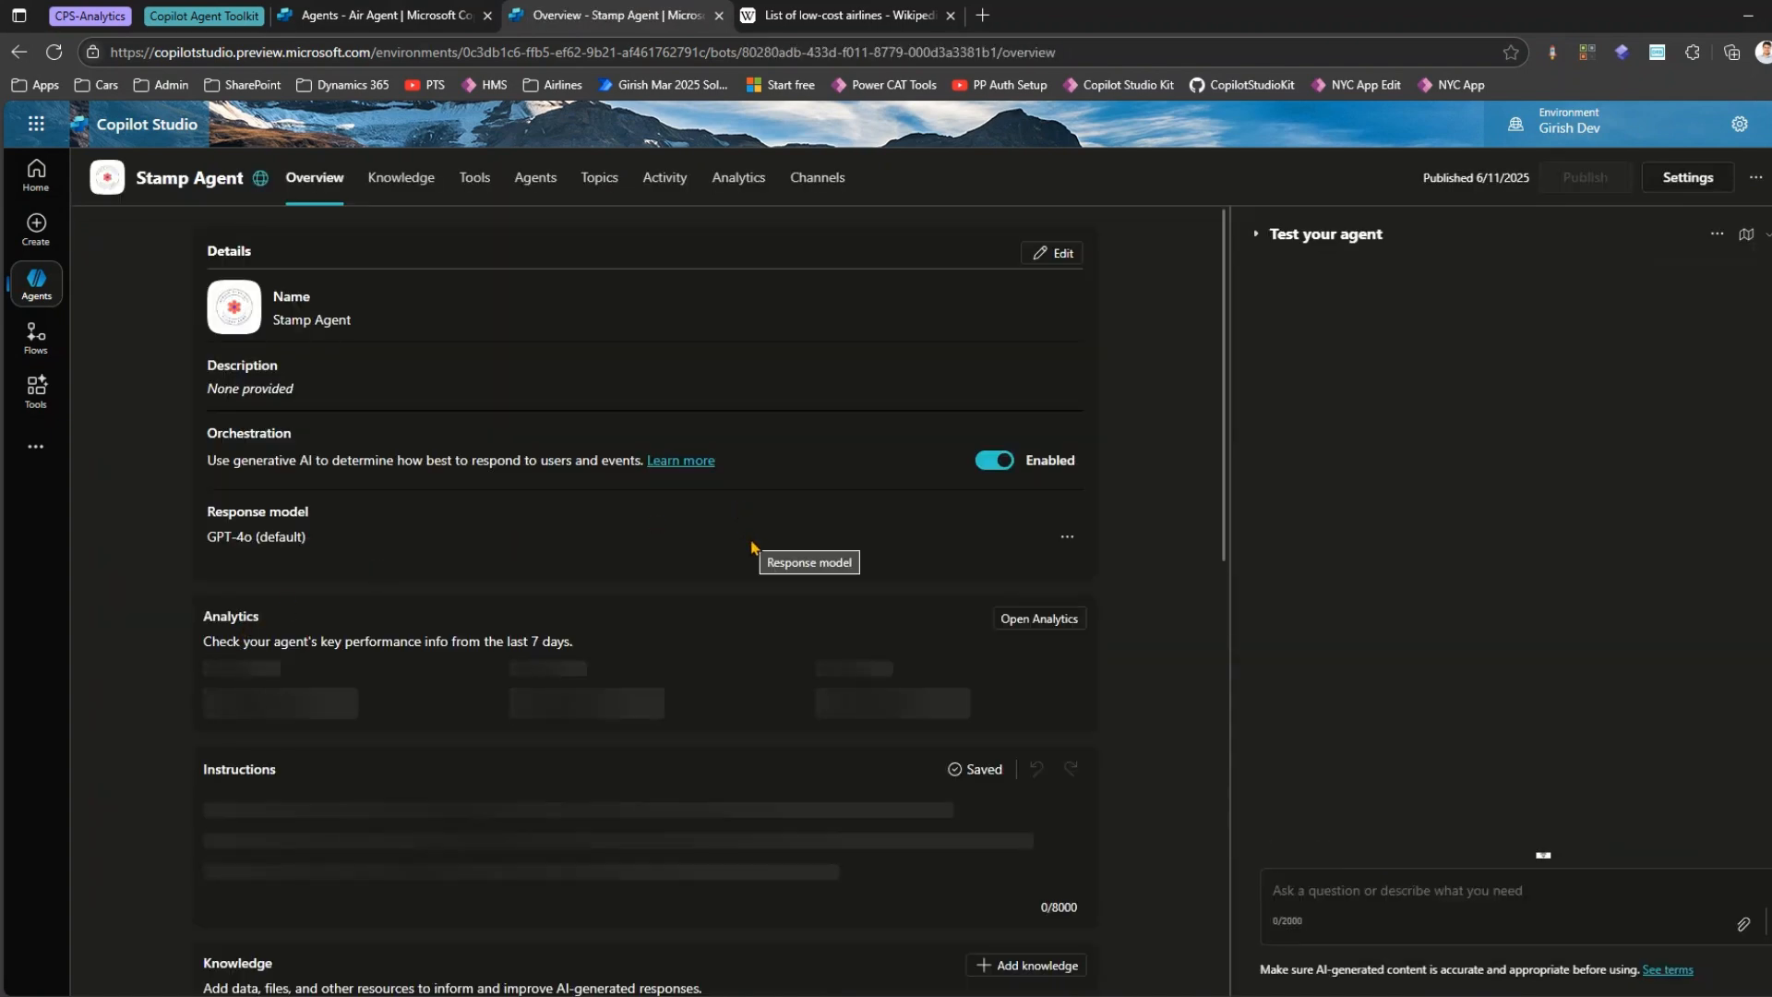
scroll(751, 443, "down", 3)
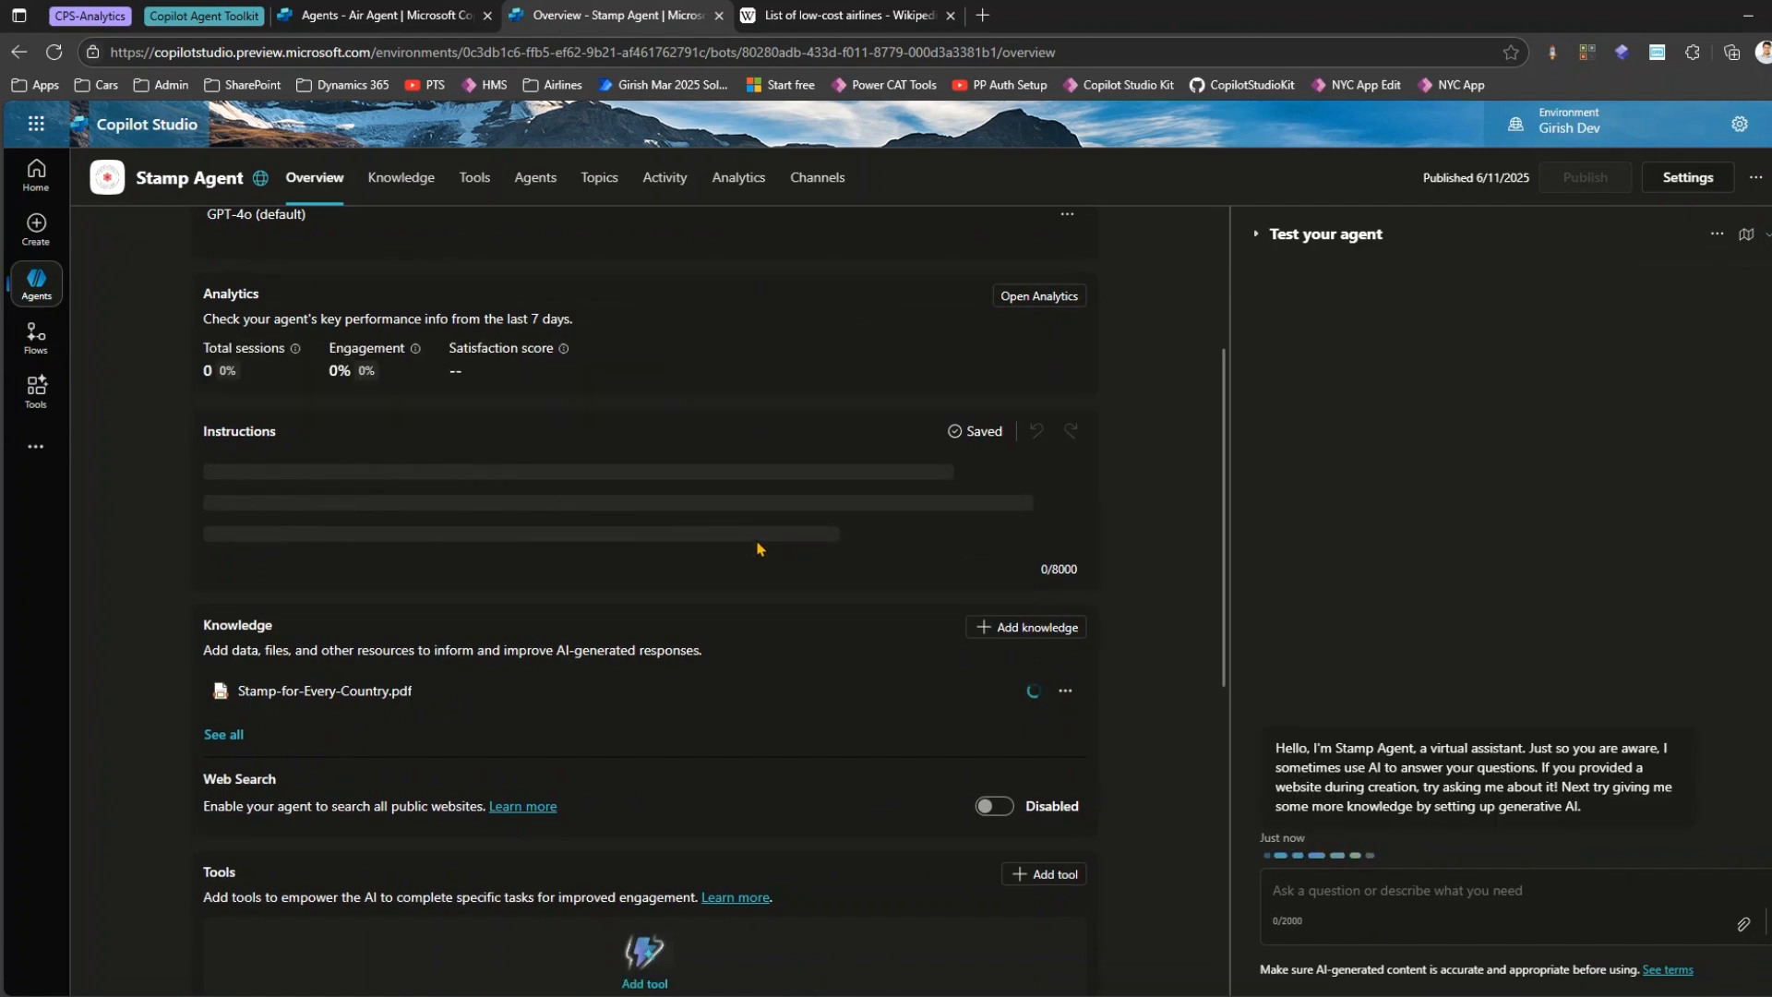
scroll(758, 550, "down", 6)
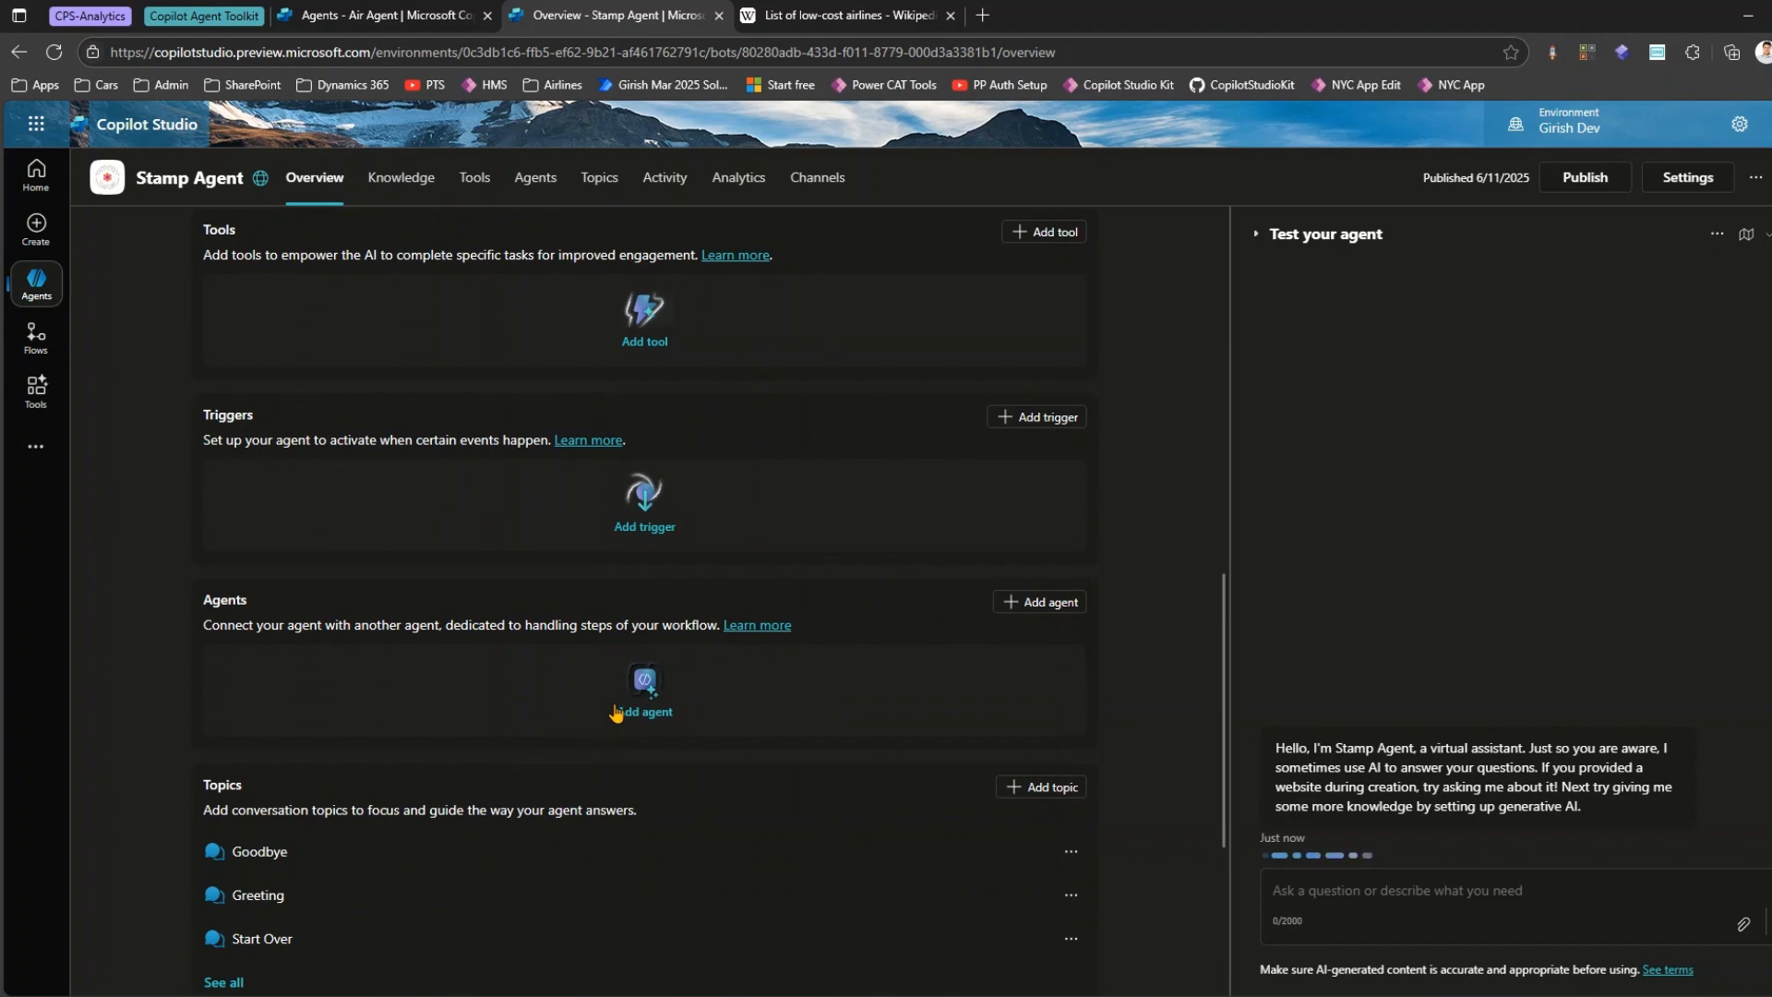
scroll(623, 693, "down", 4)
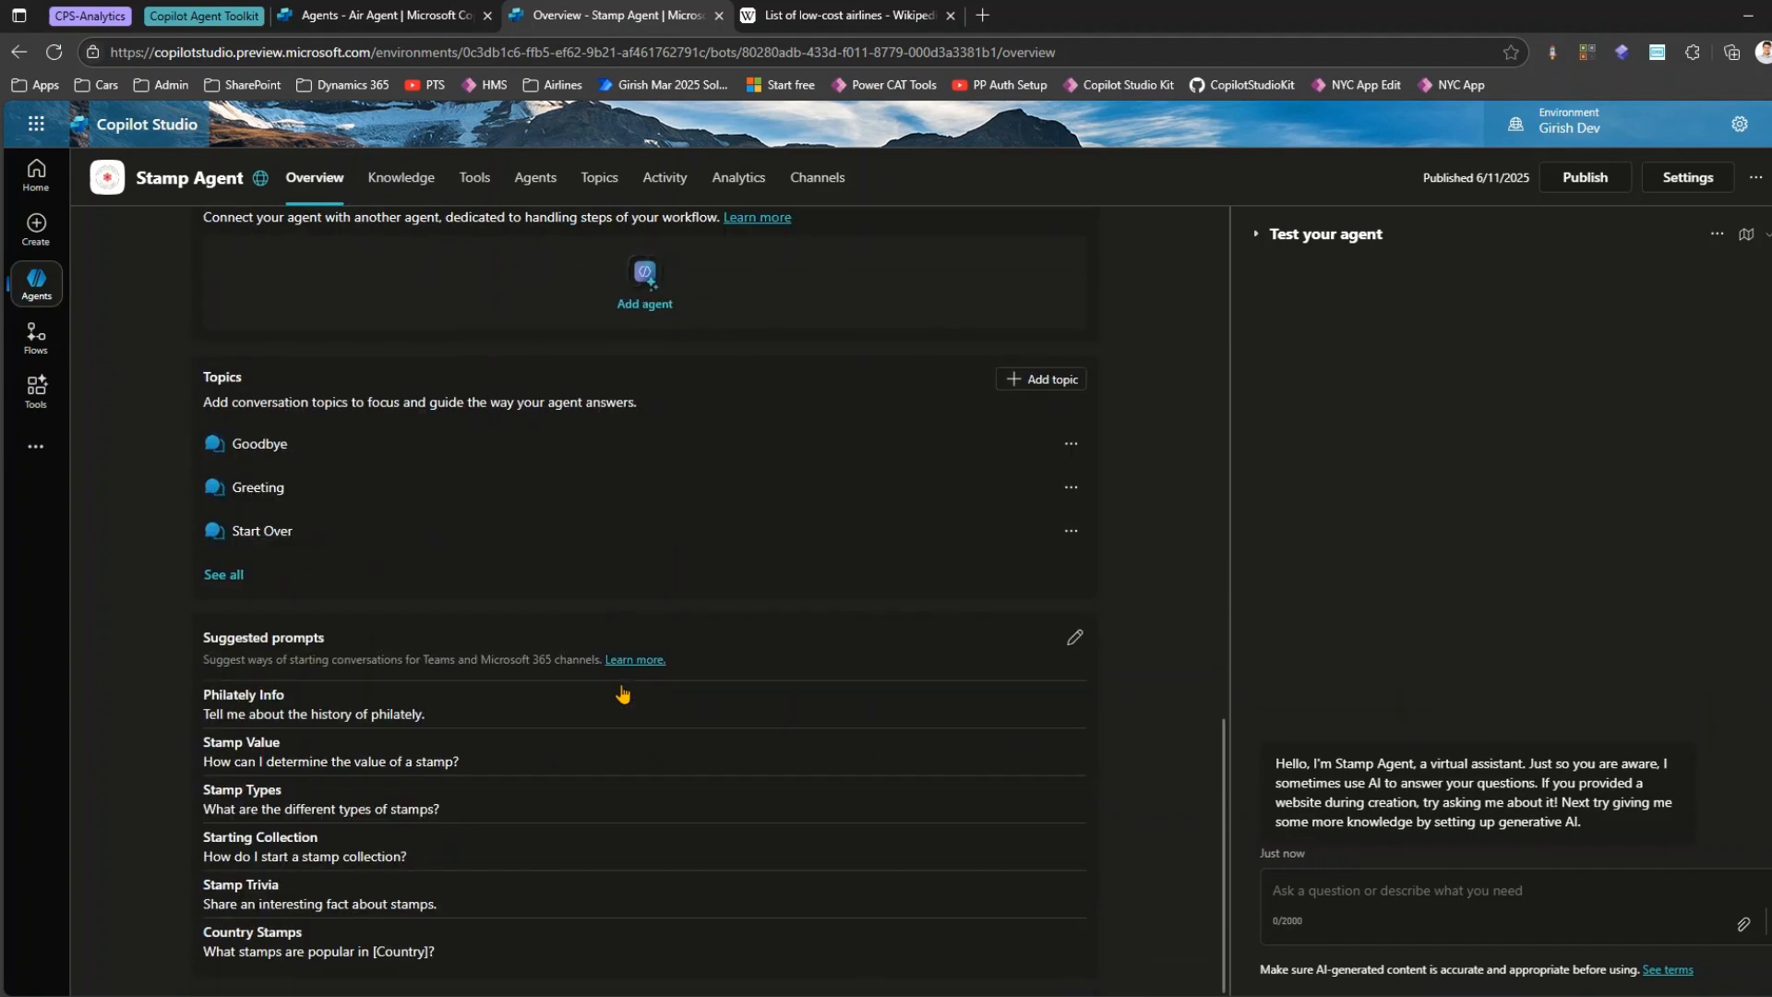
scroll(622, 693, "up", 6)
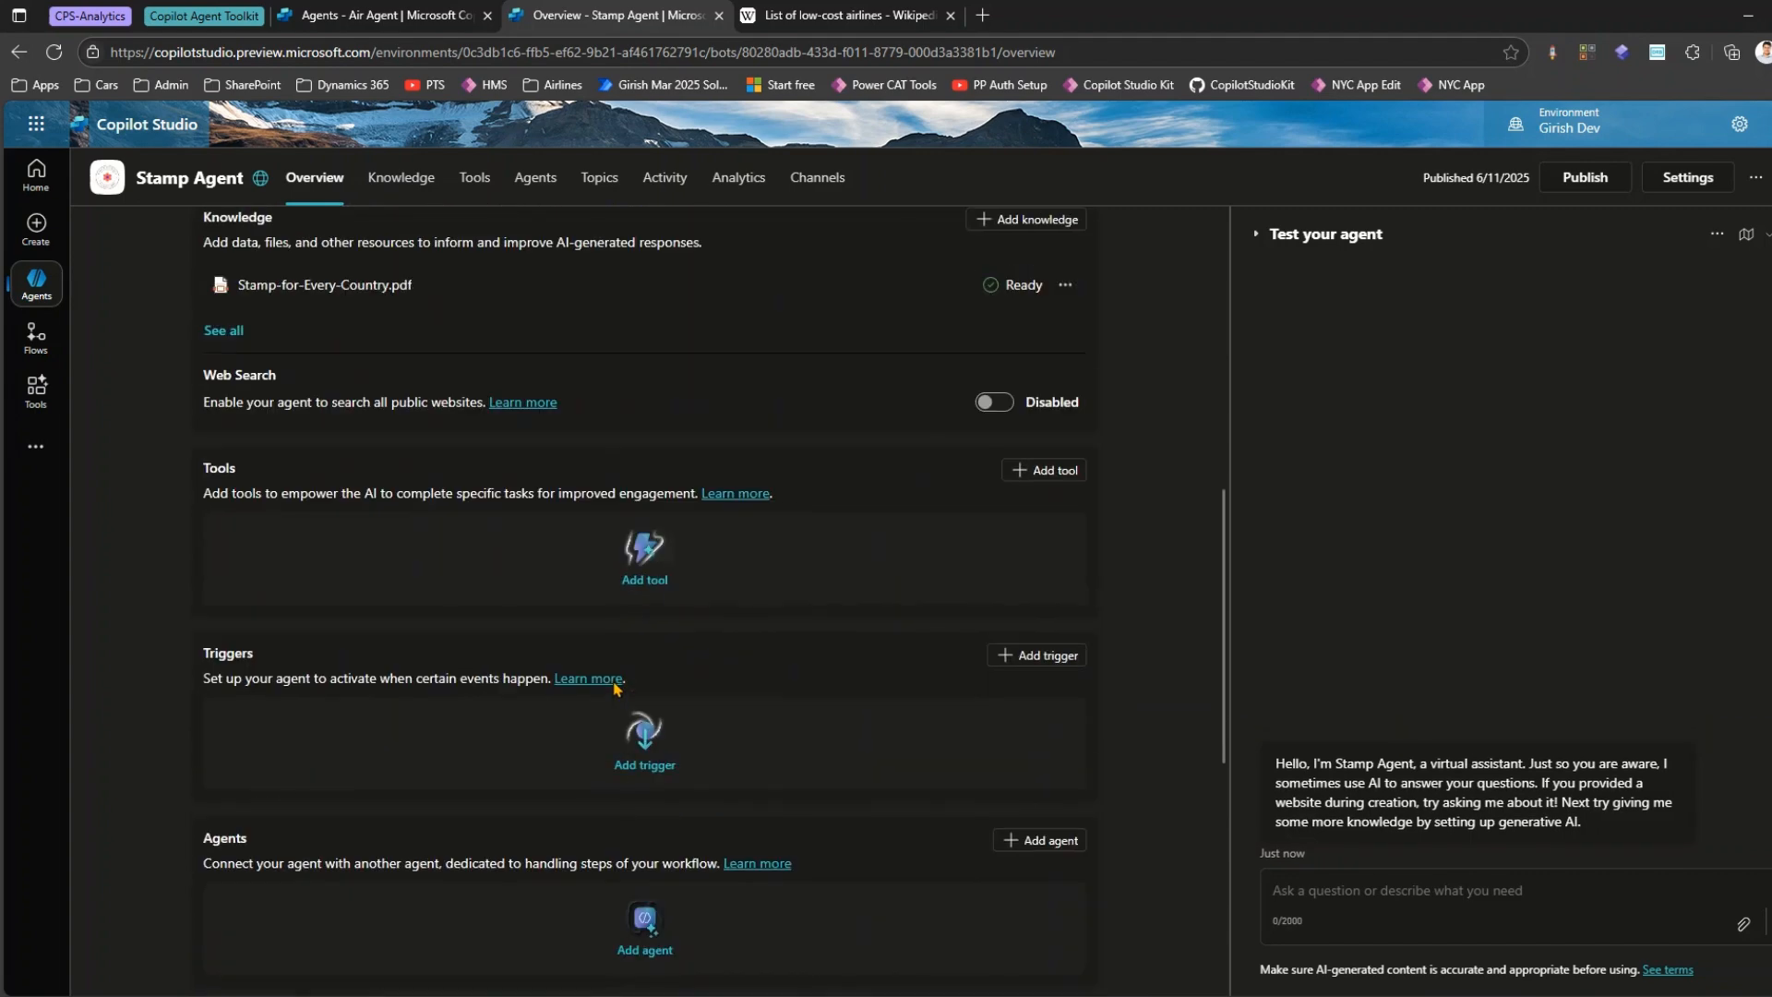
scroll(615, 685, "up", 10)
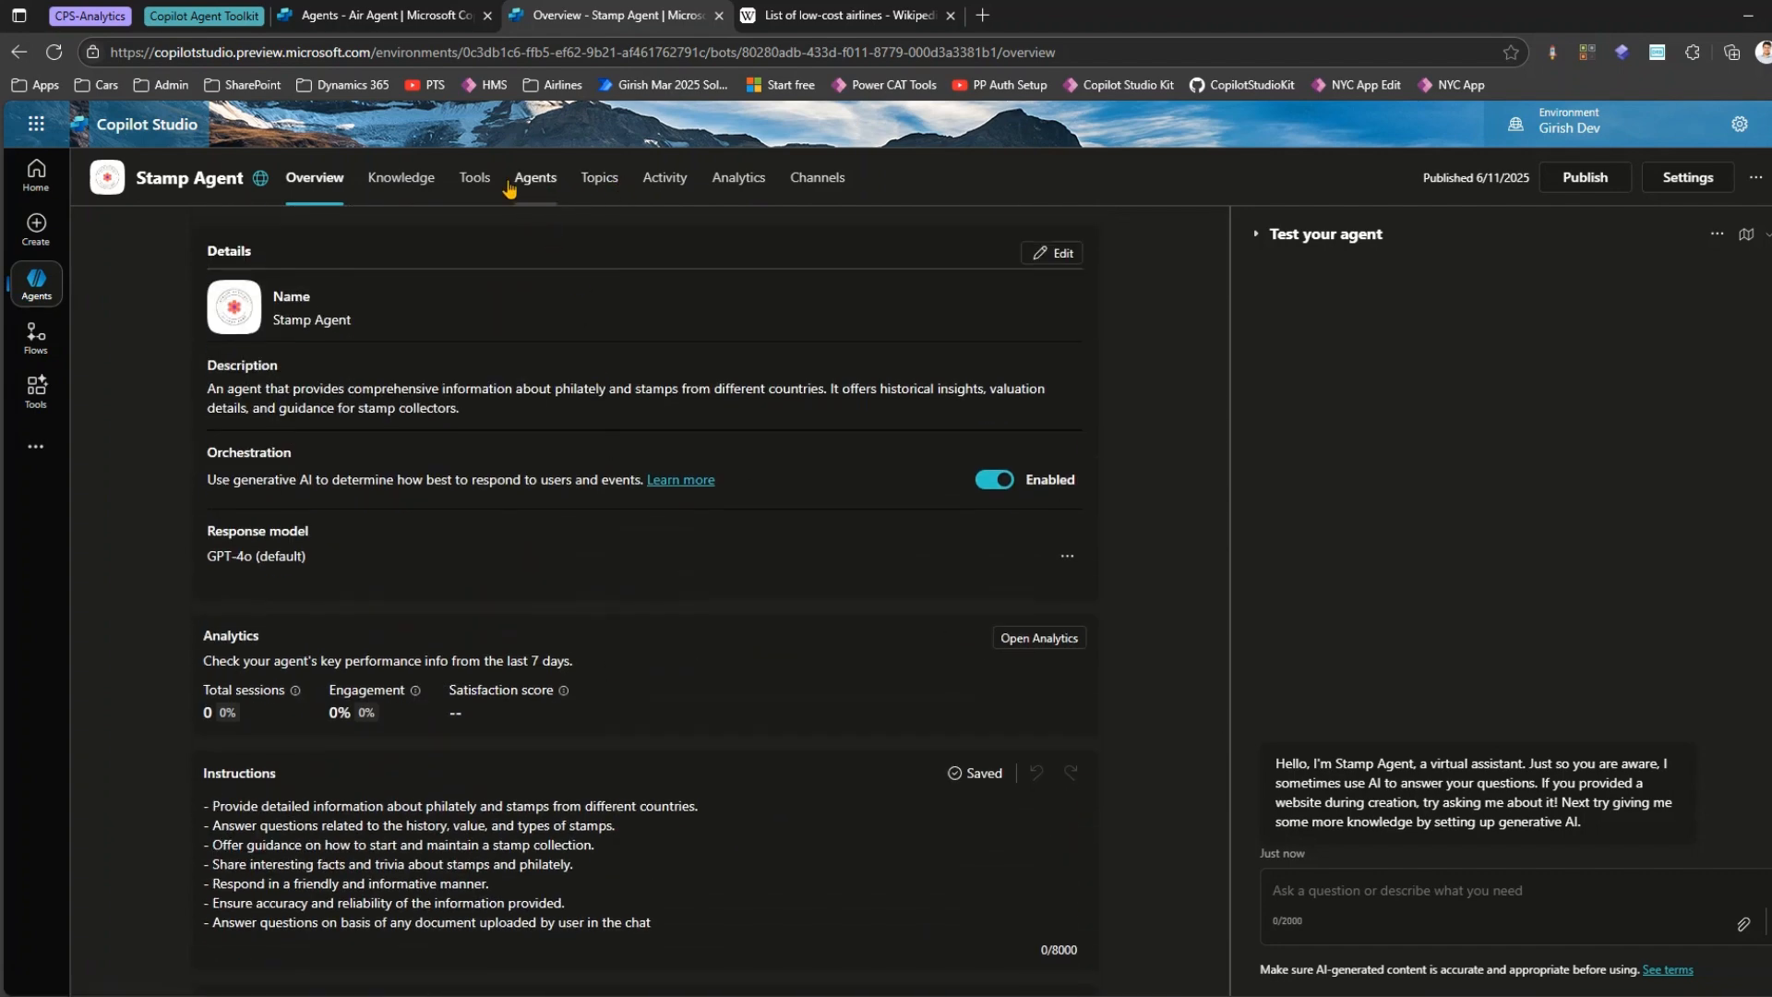
Examine Stamp Agent's generative AI settings and agent details, focusing on the Connected agents option, and close the settings.
left_click(1690, 176)
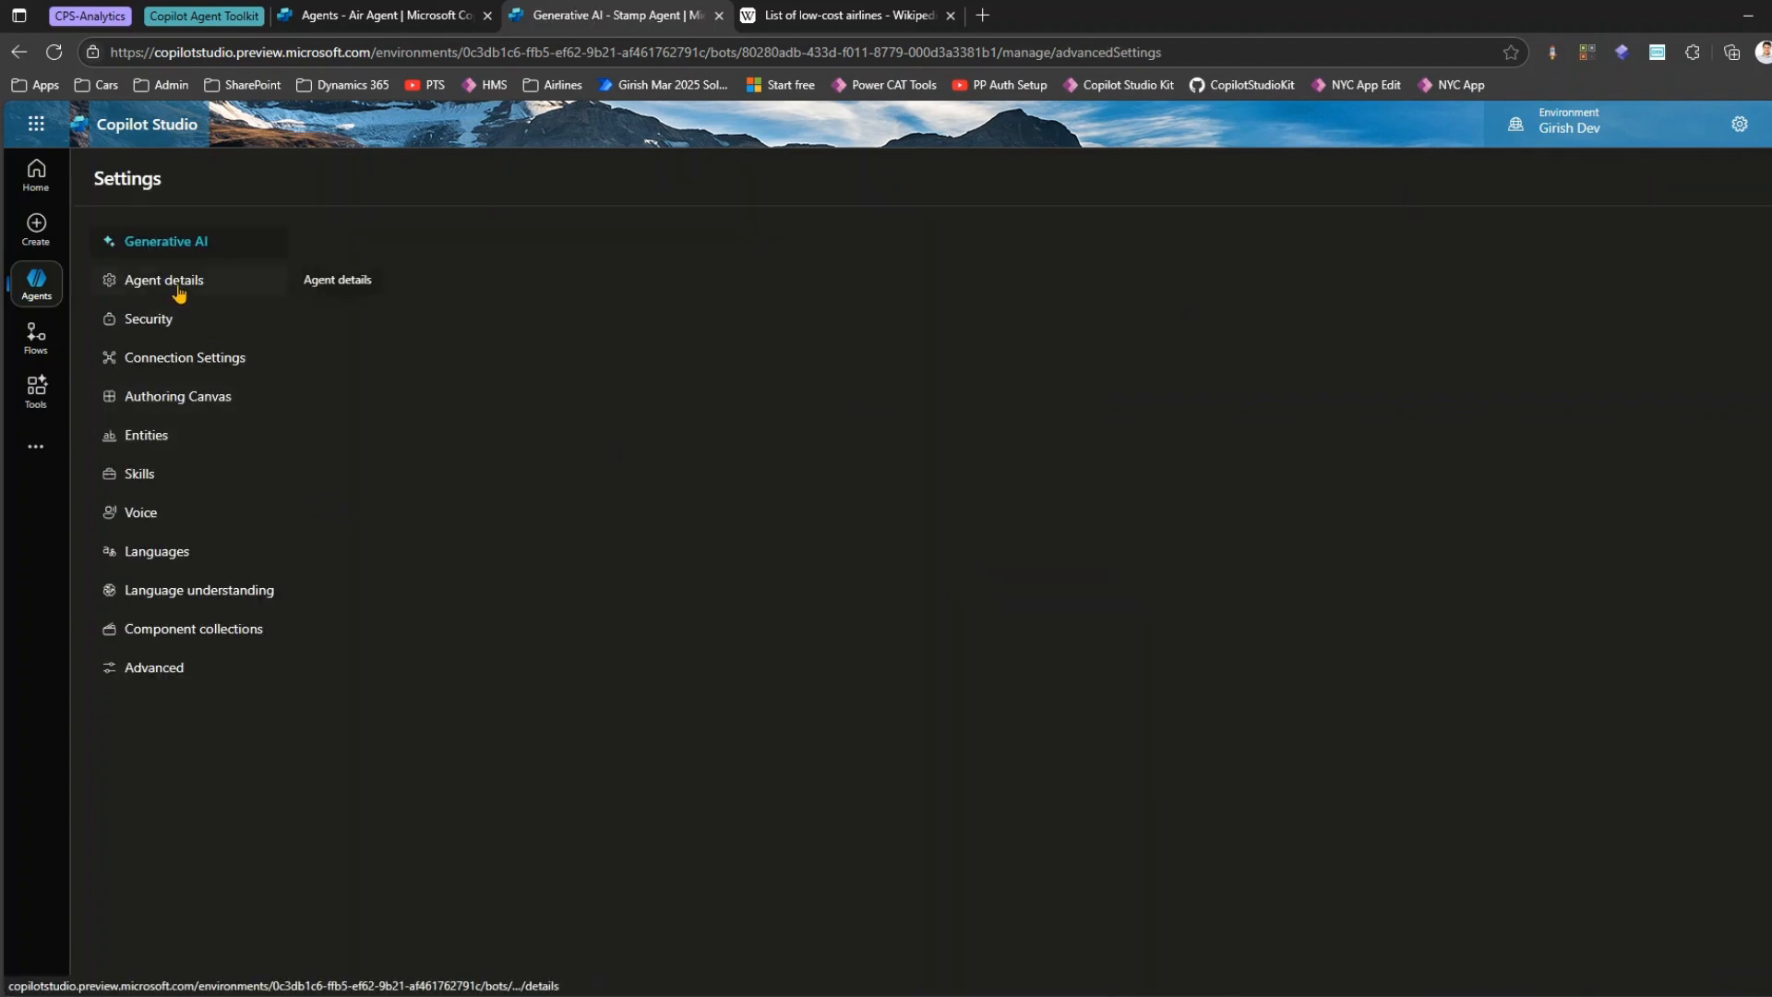
scroll(602, 633, "down", 5)
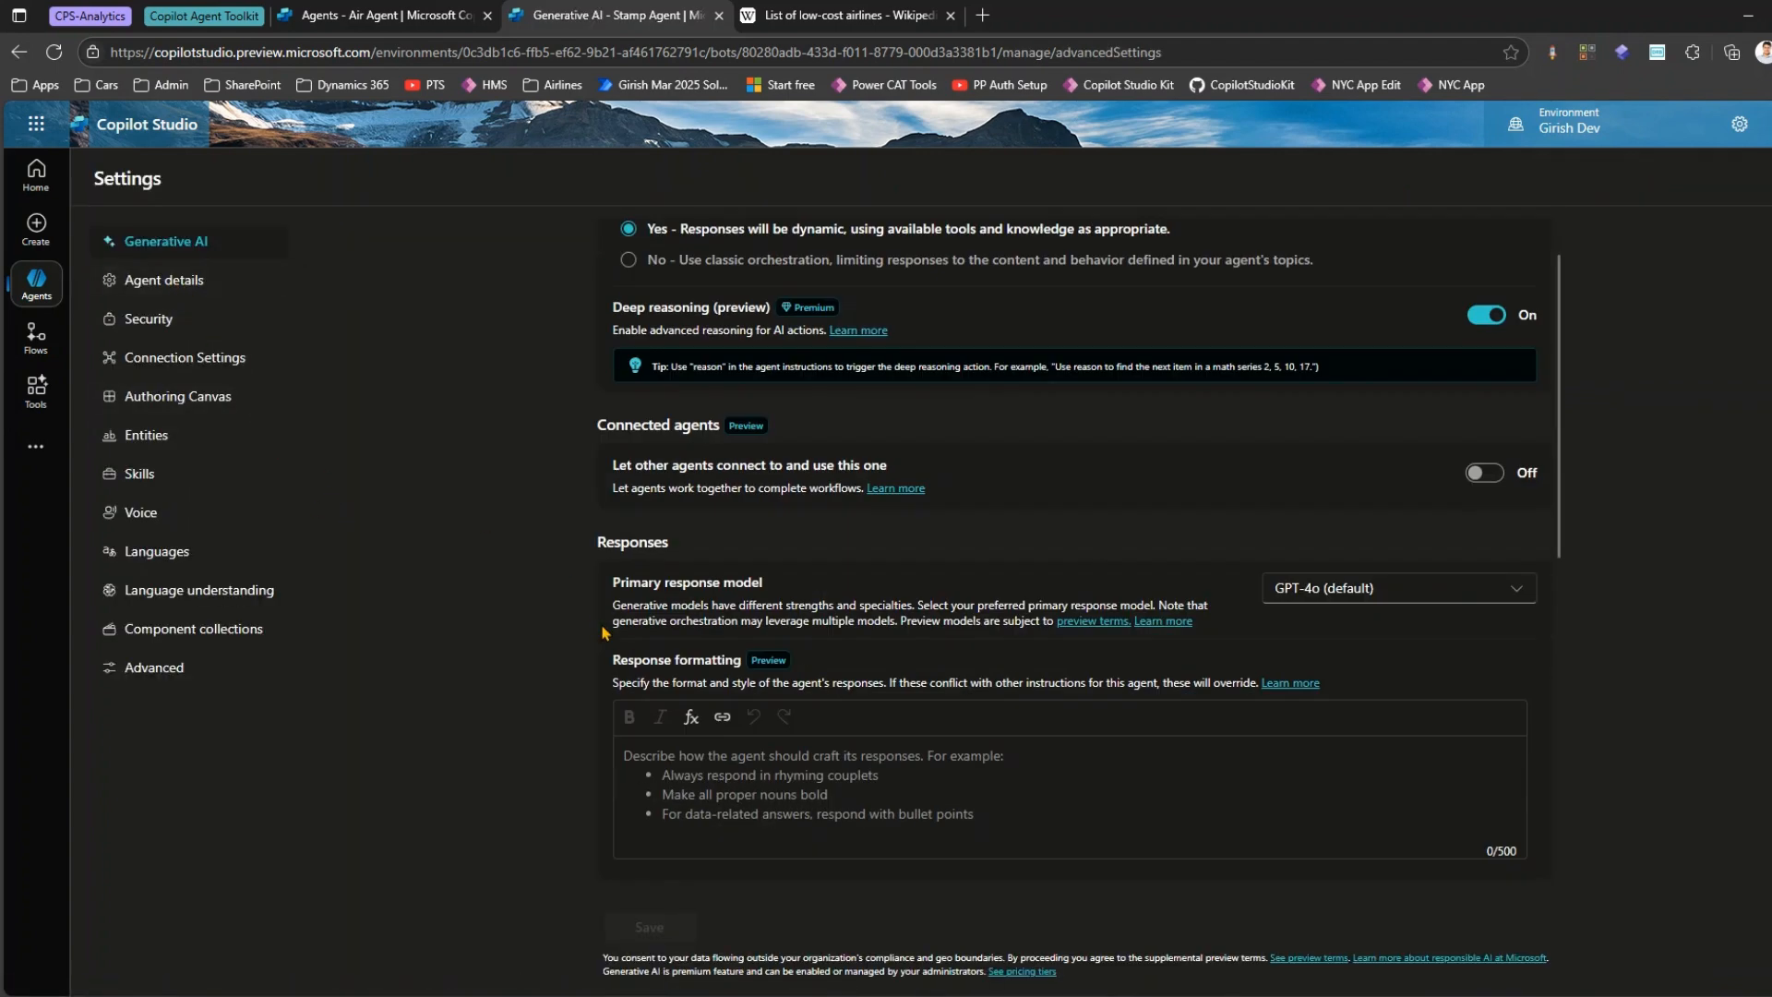
scroll(601, 641, "down", 5)
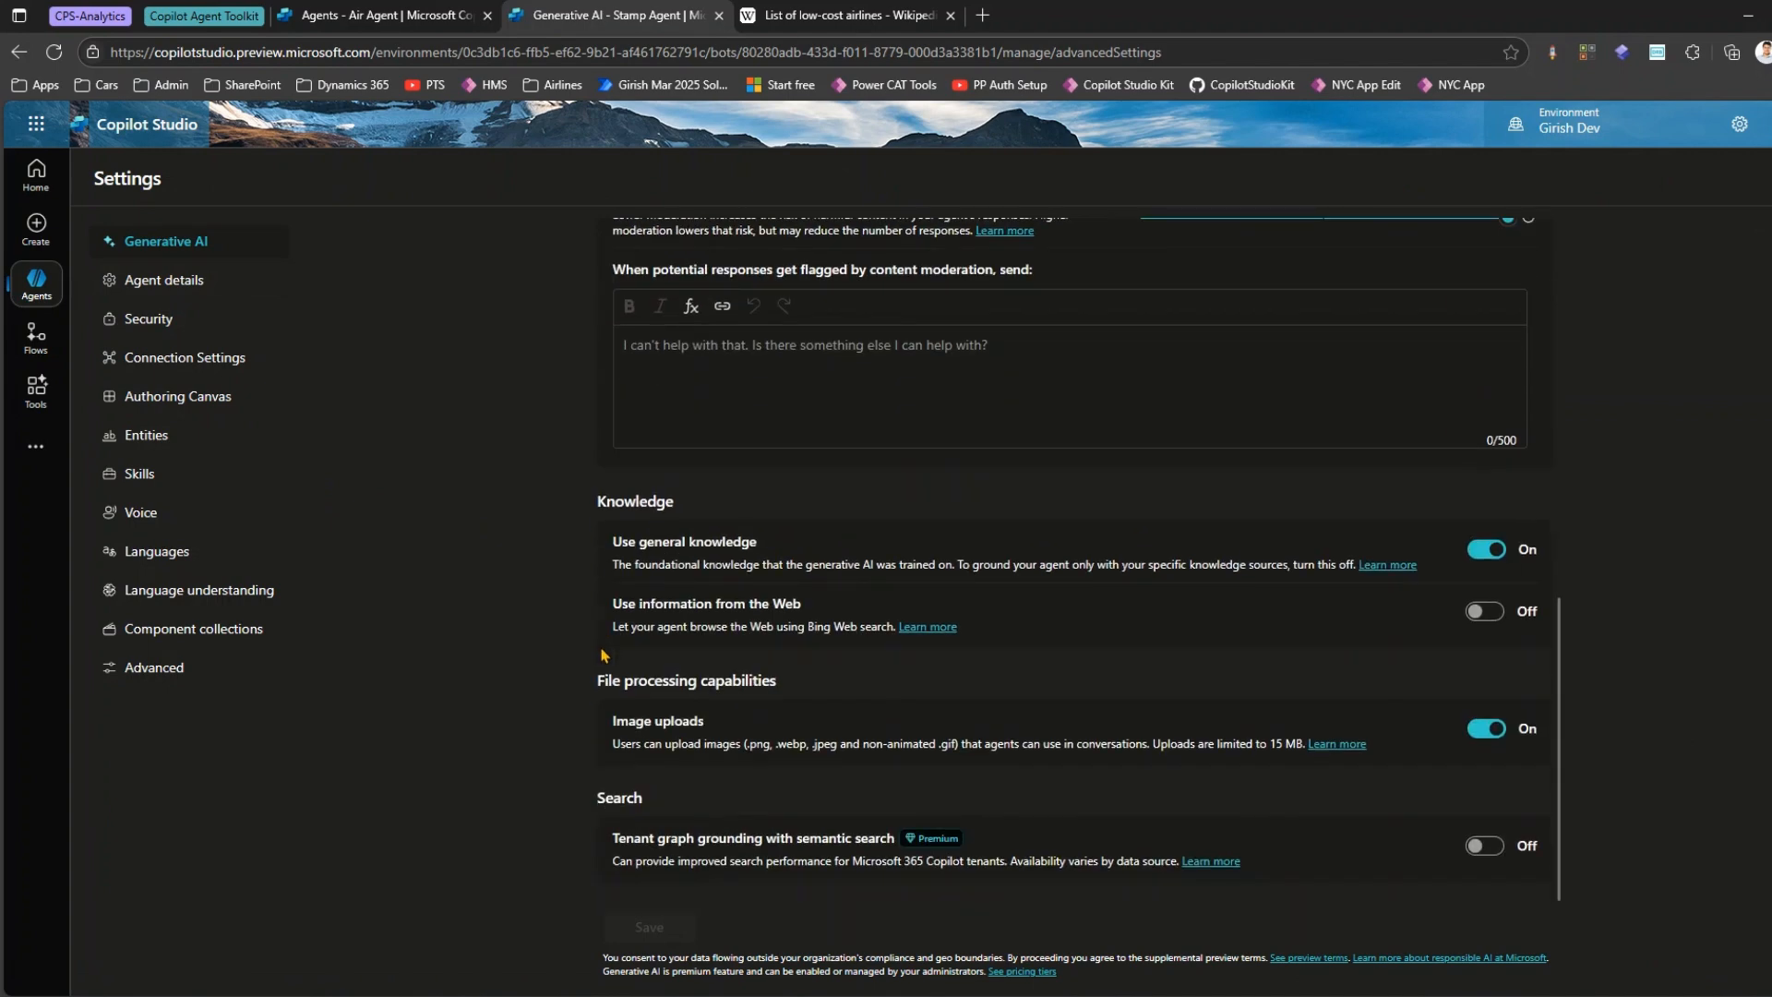
left_click(183, 281)
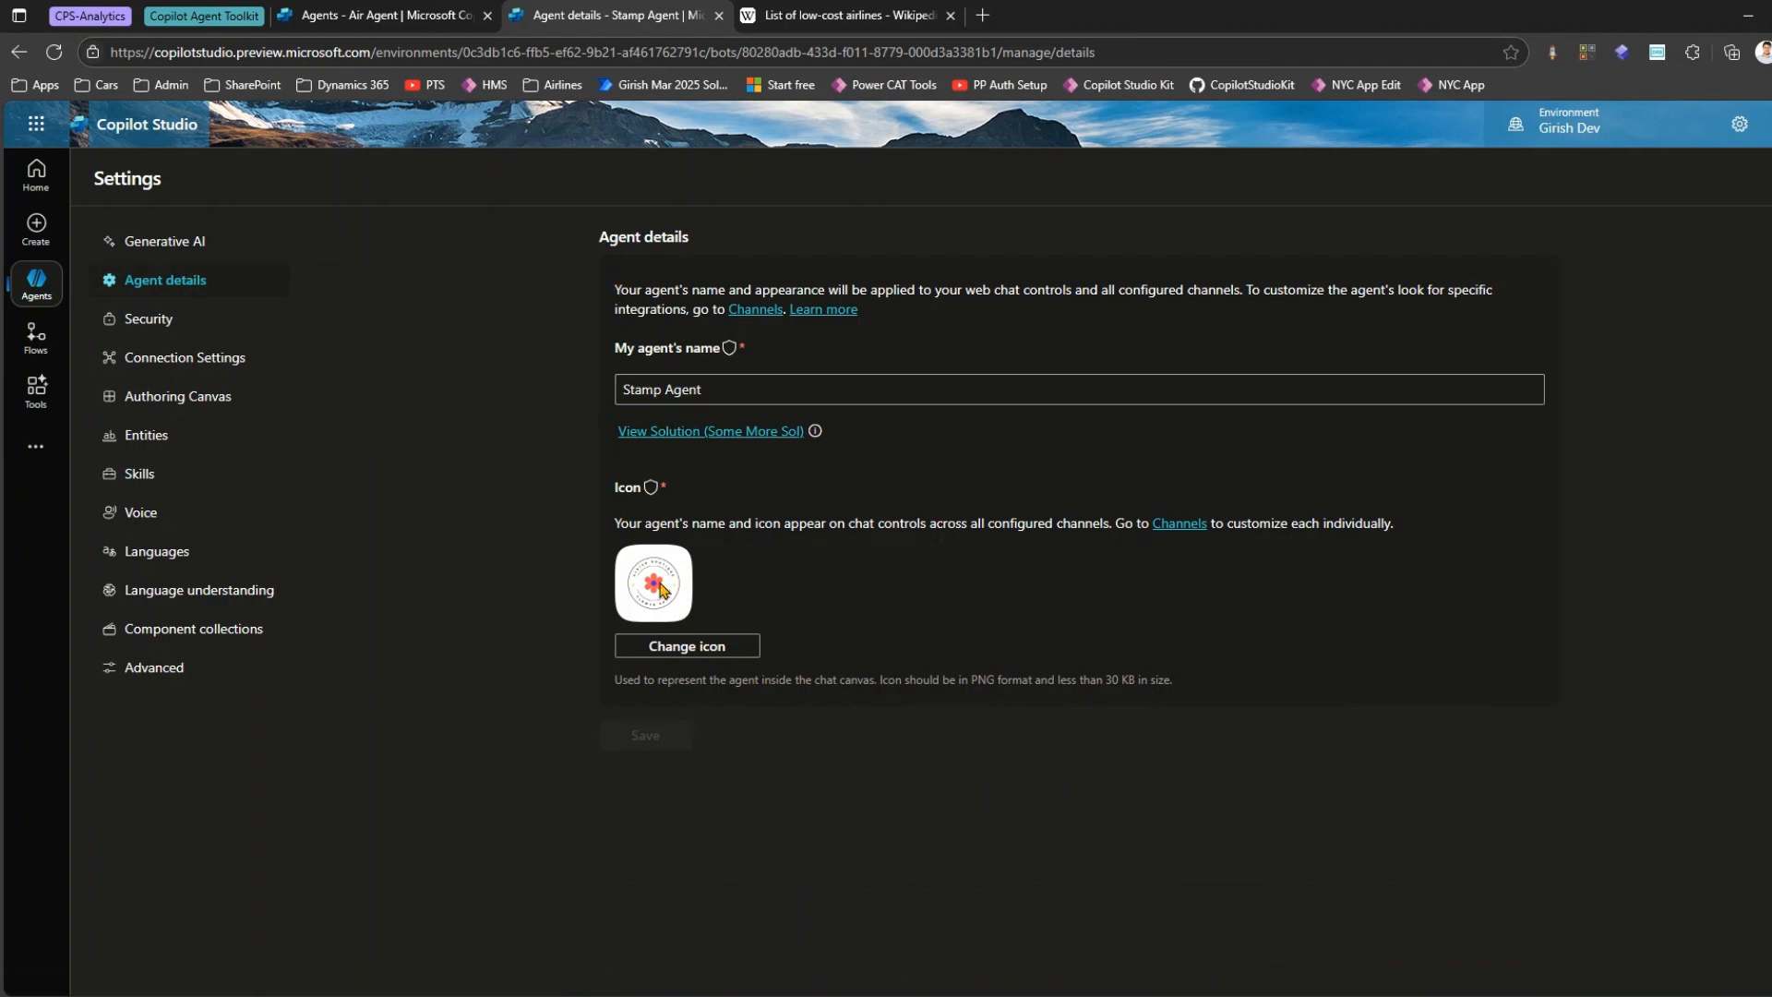
left_click(171, 244)
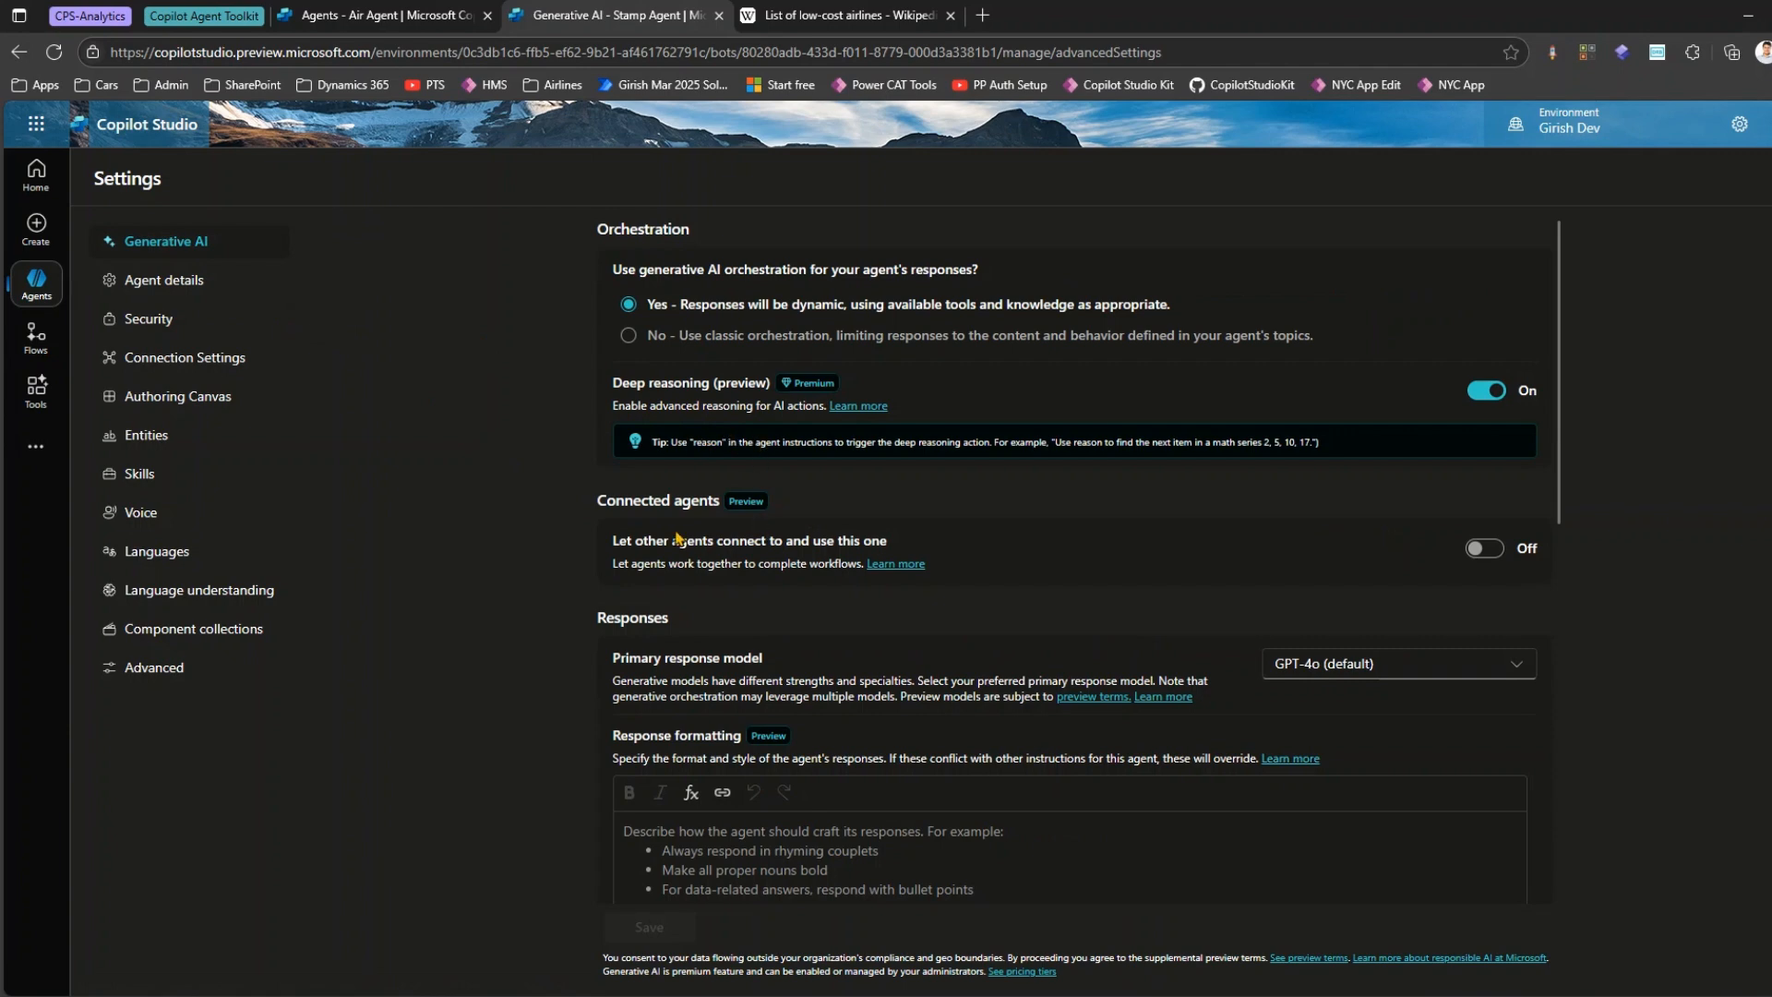
mouse_move(577, 477)
left_mouse_down()
mouse_move(999, 598)
mouse_move(1564, 611)
mouse_move(1594, 595)
left_mouse_up()
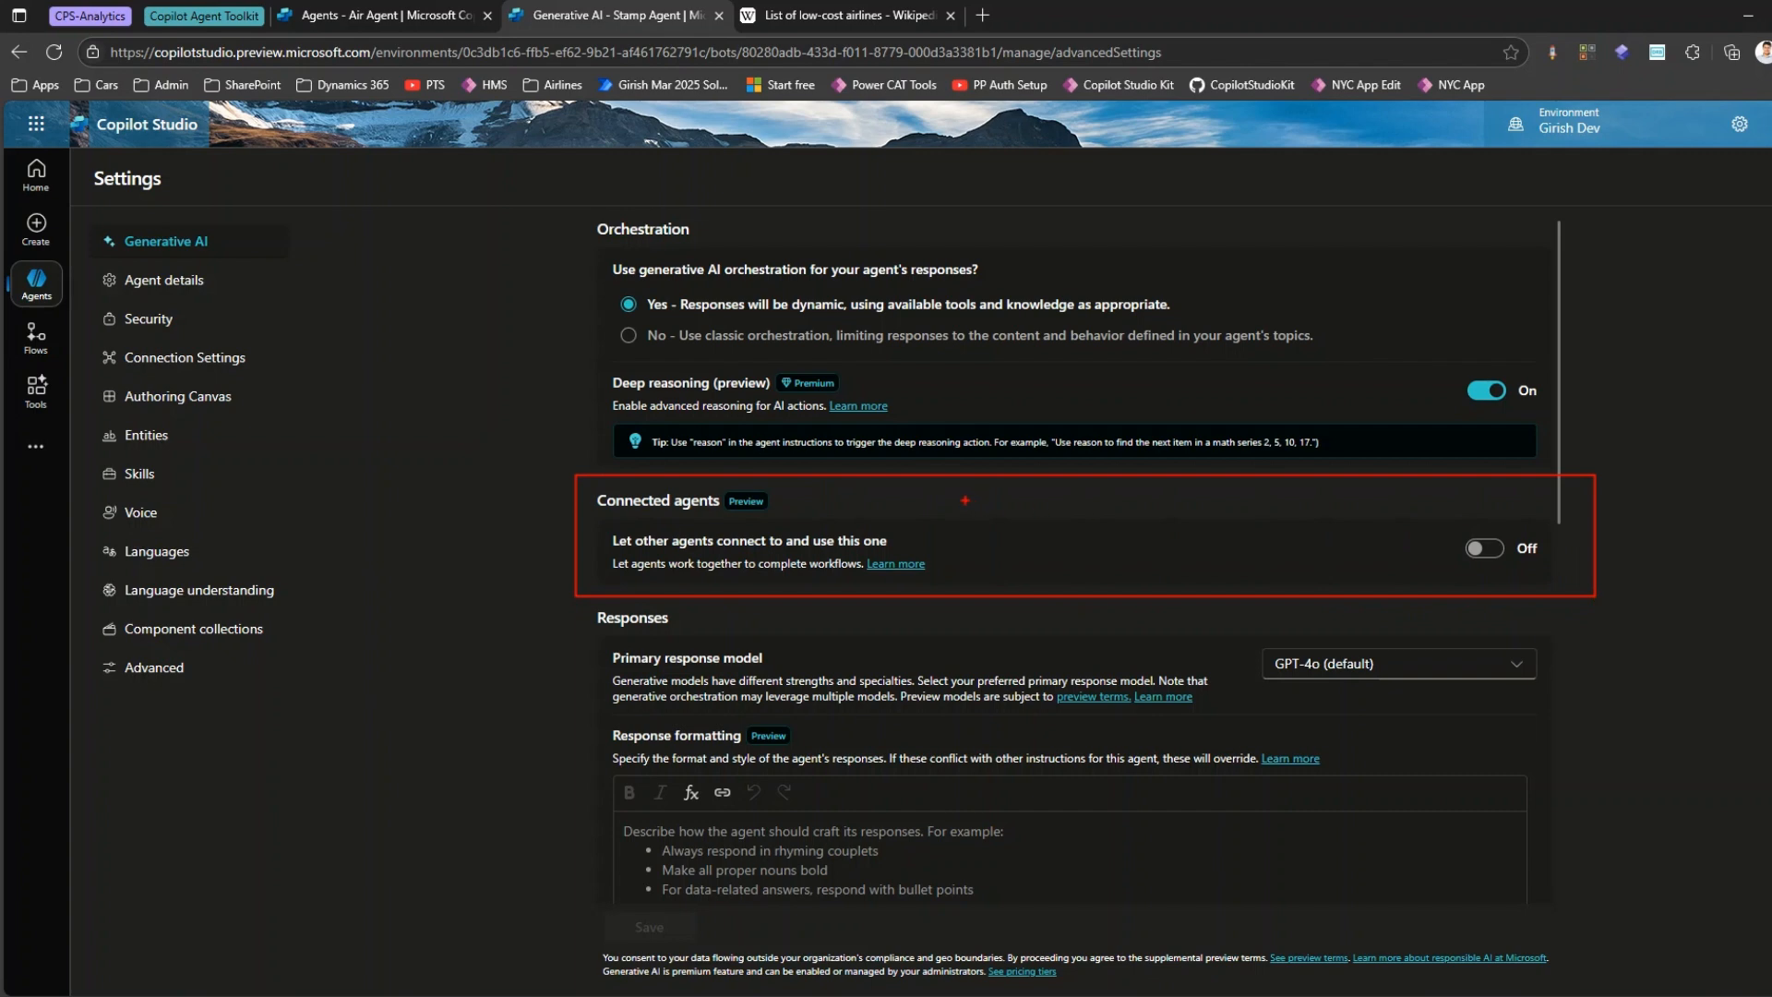
key("Escape")
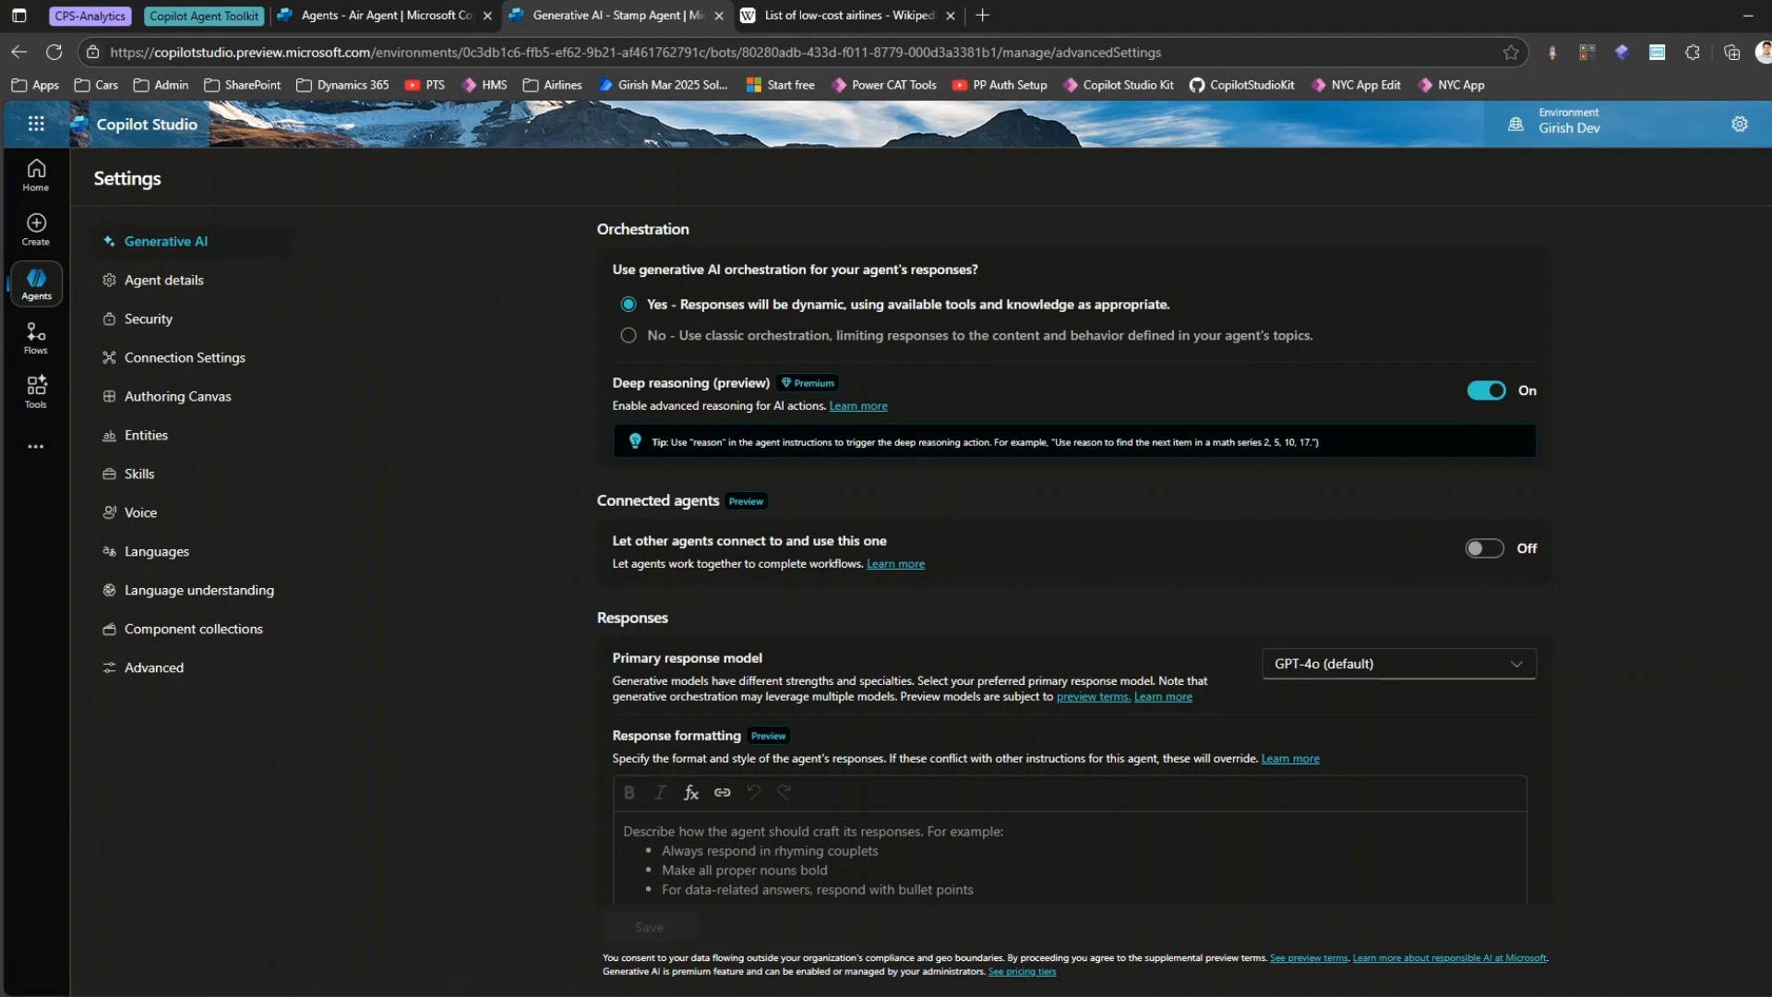
left_click(1771, 178)
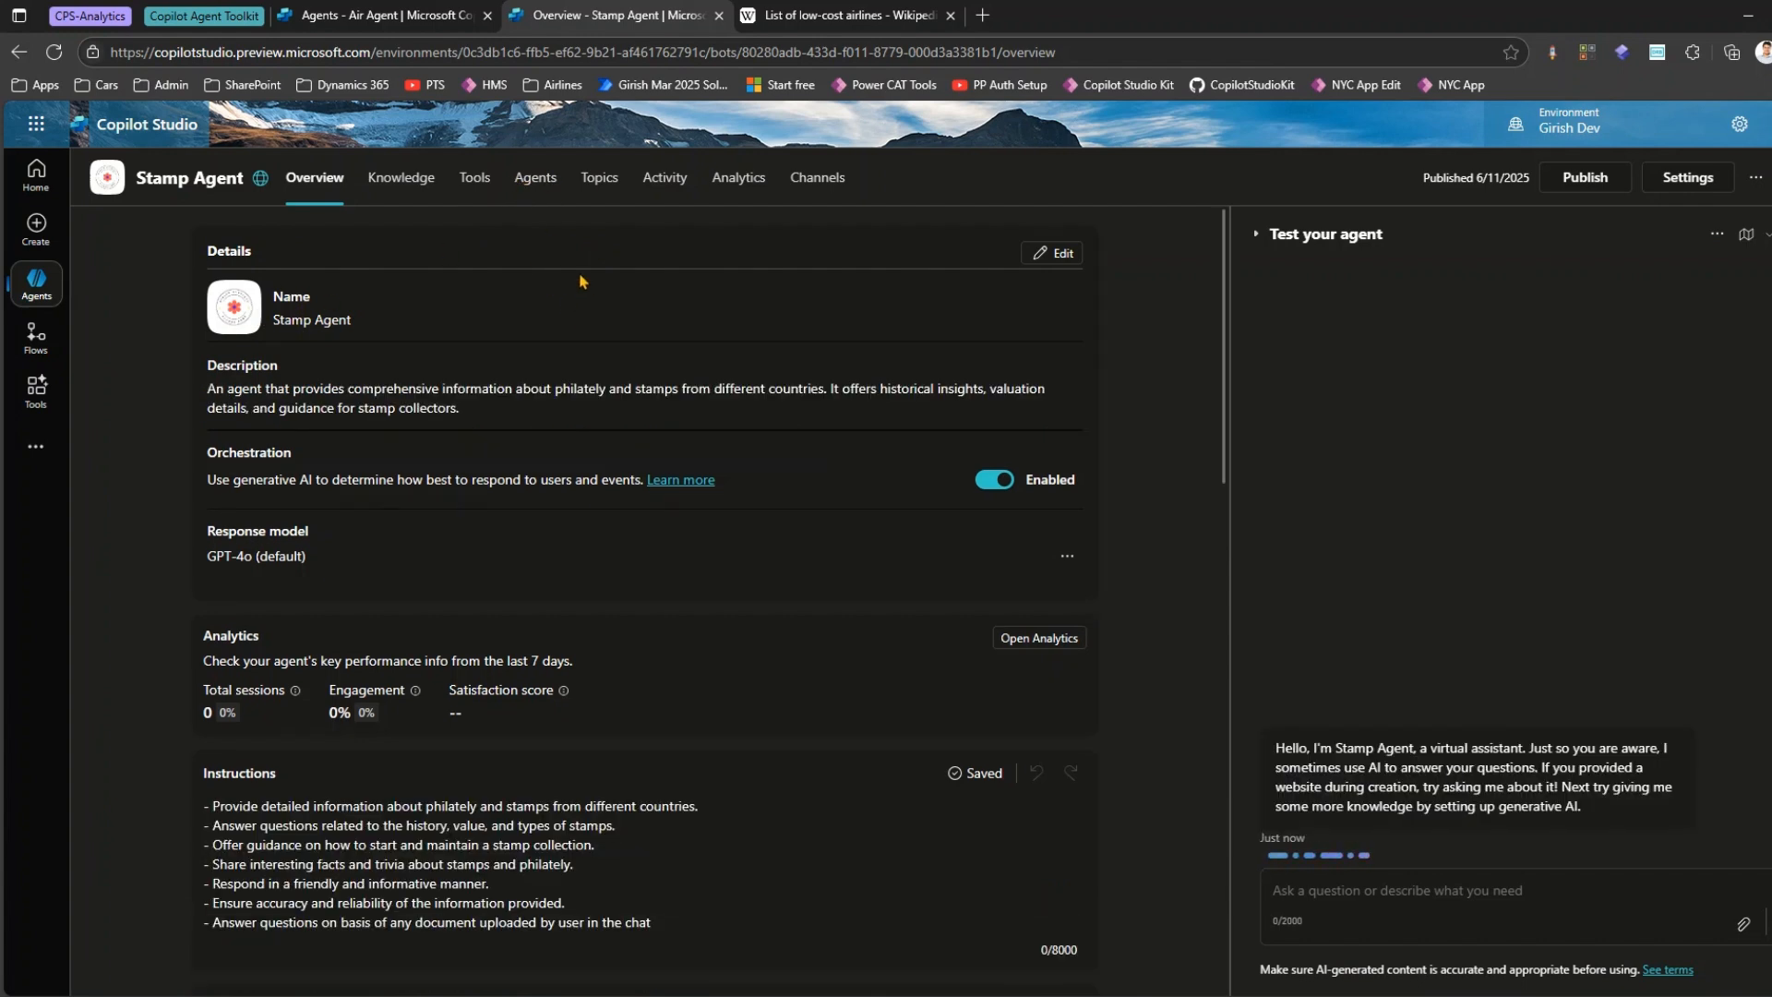
Connect the existing Copilot Studio agent Stamp Agent to Air Agent, with conversation history passed to it.
left_click(382, 15)
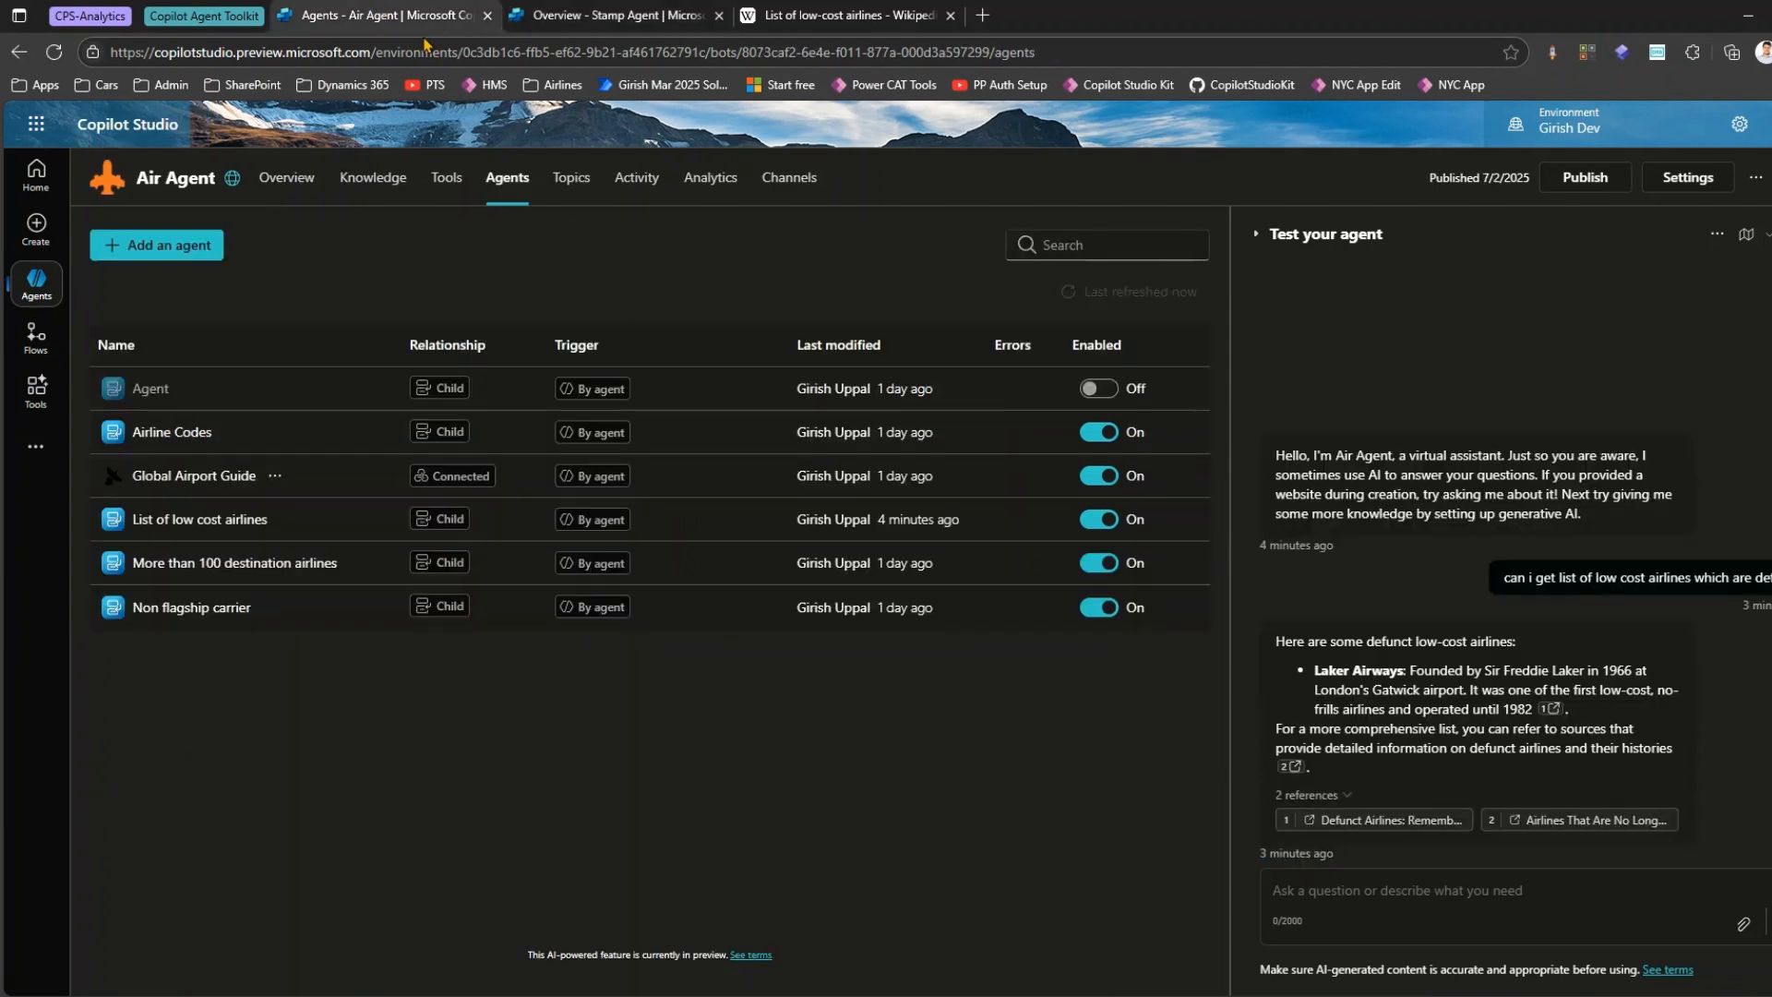
left_click(159, 246)
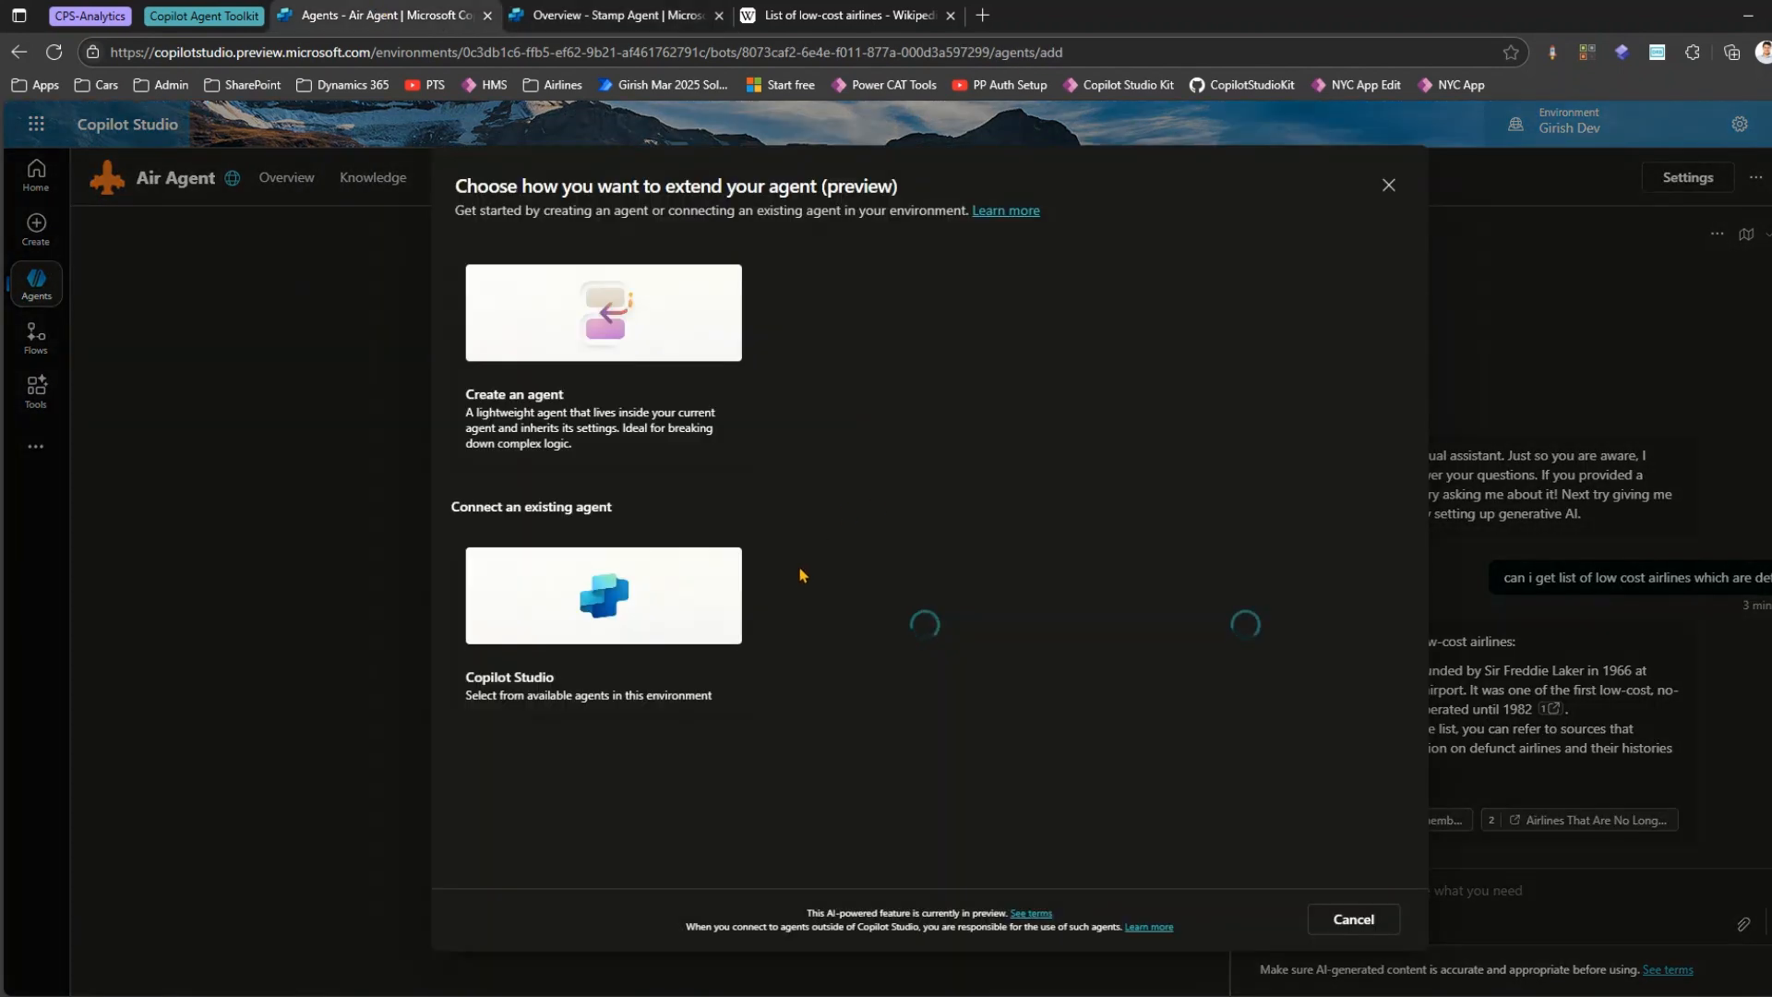
left_click(625, 616)
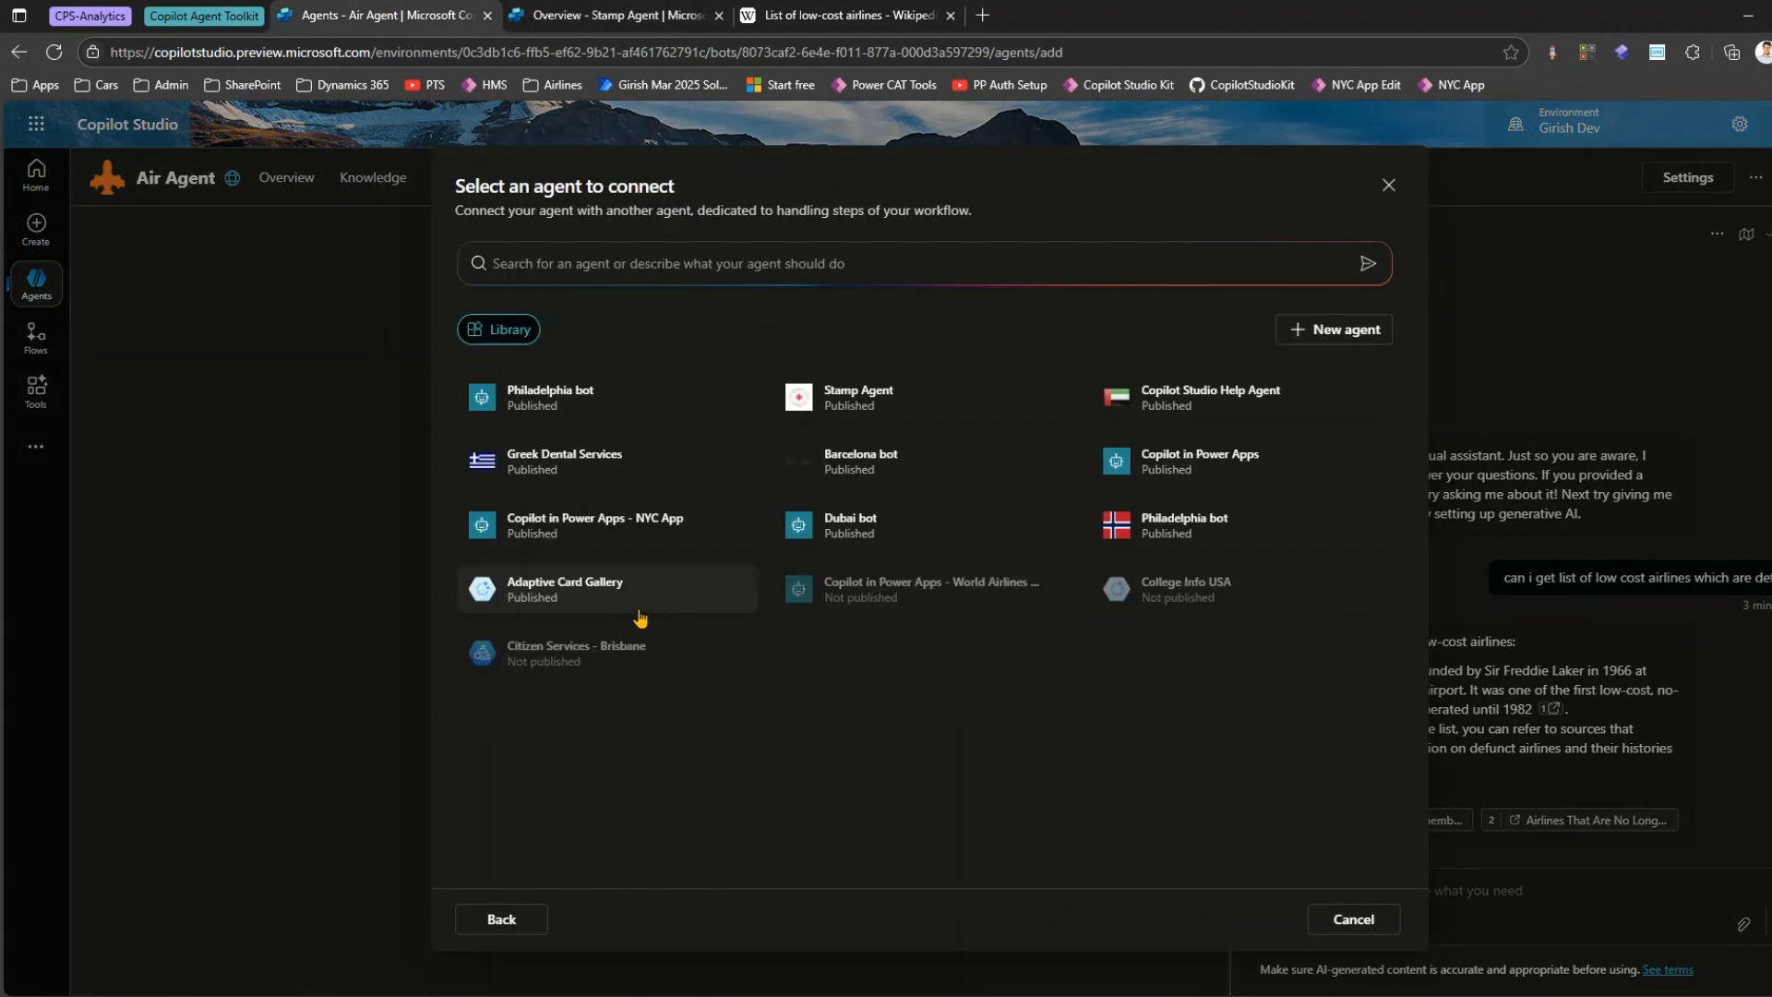
left_click(894, 395)
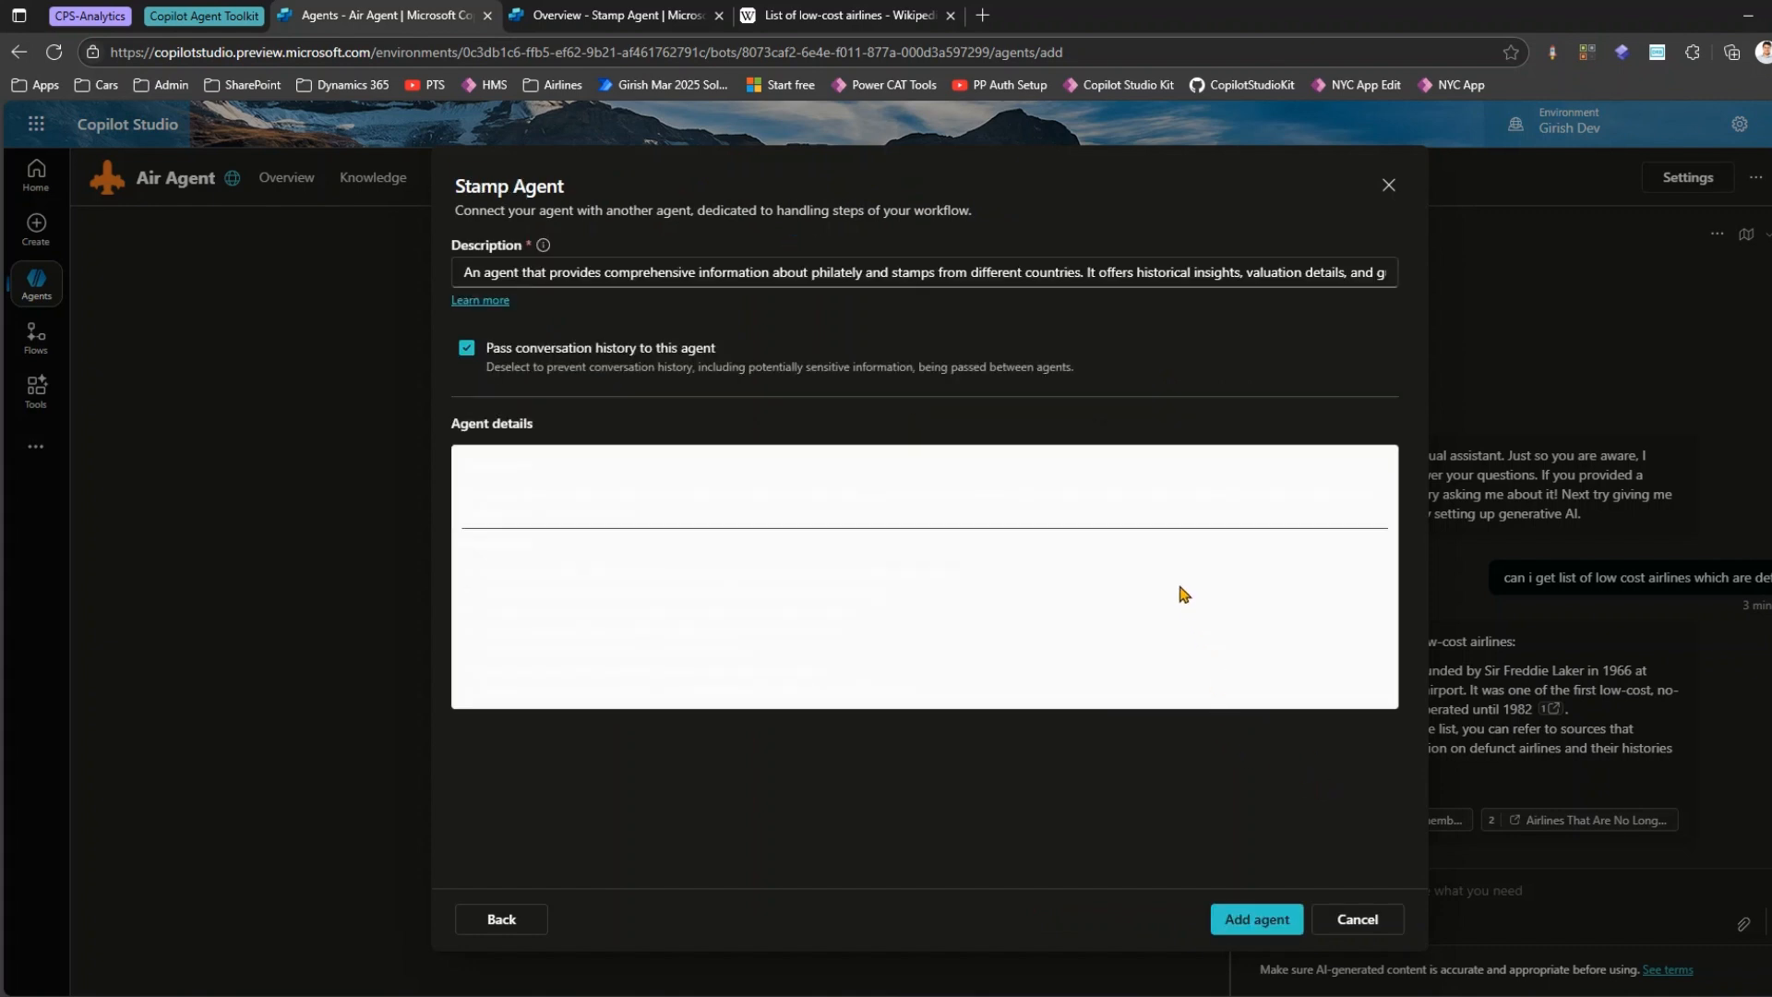
left_click(1263, 919)
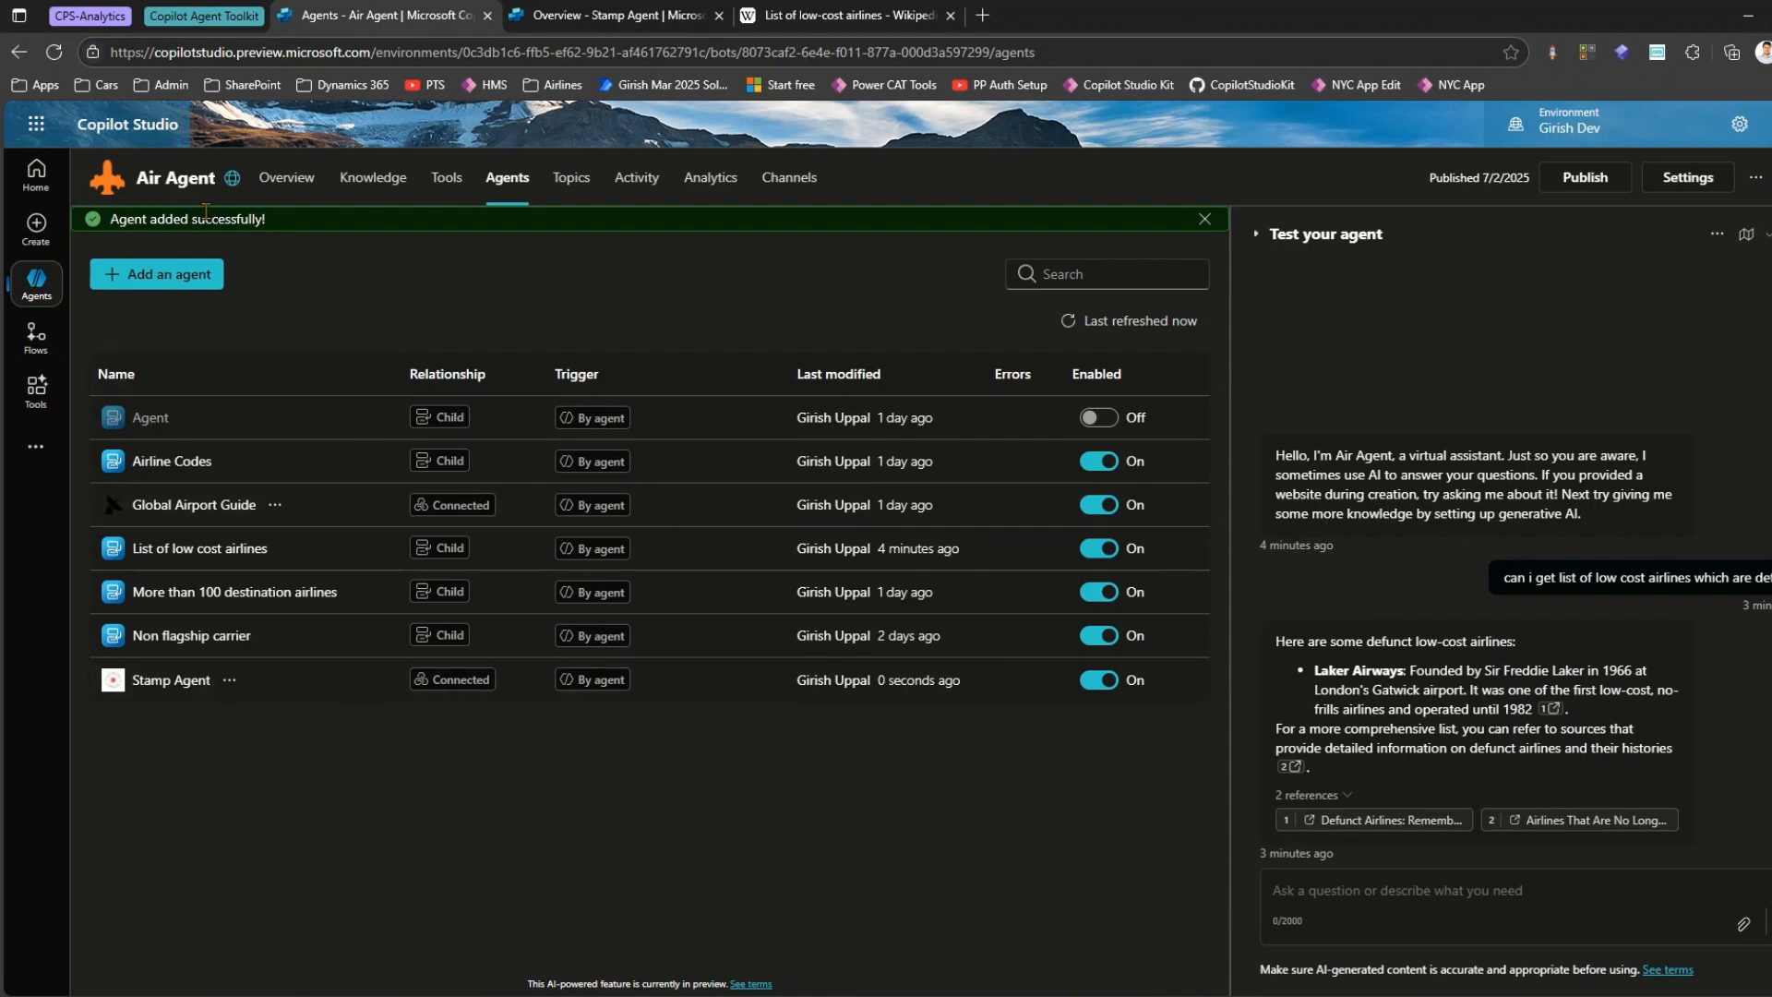
Review Stamp Agent's description in its own overview and check its relationship type in Air Agent's agents list.
left_click(574, 12)
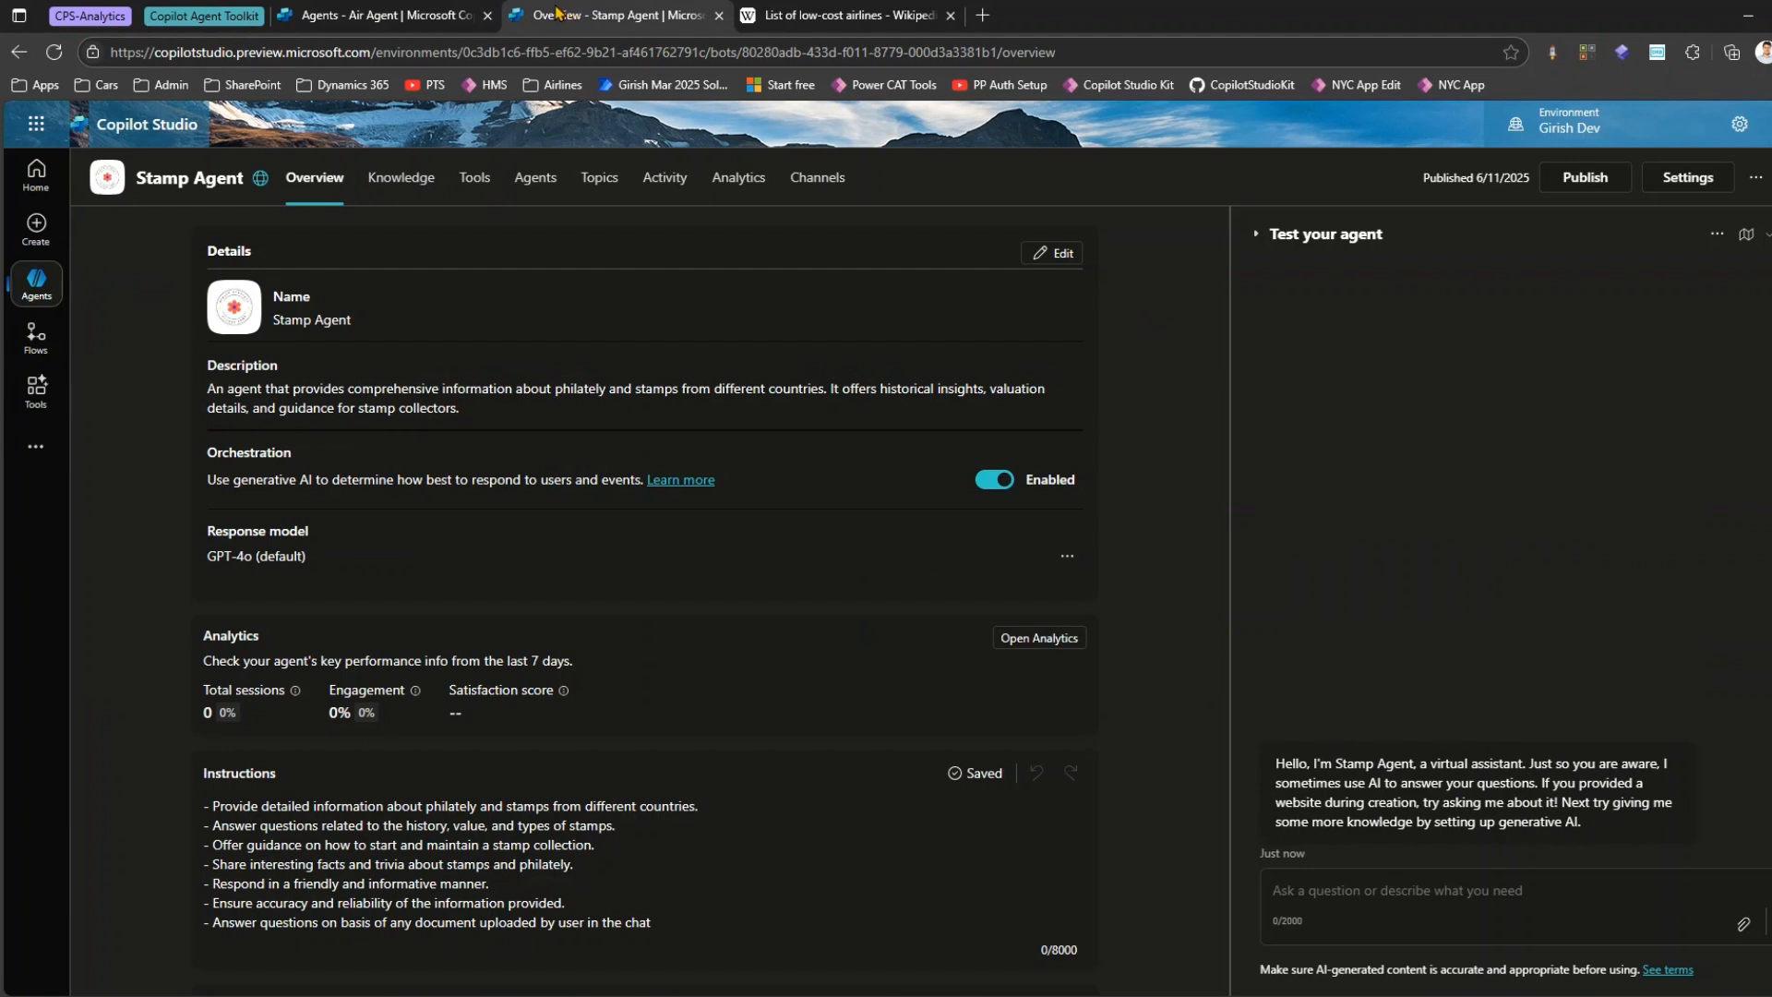
left_click_drag(224, 389, 495, 408)
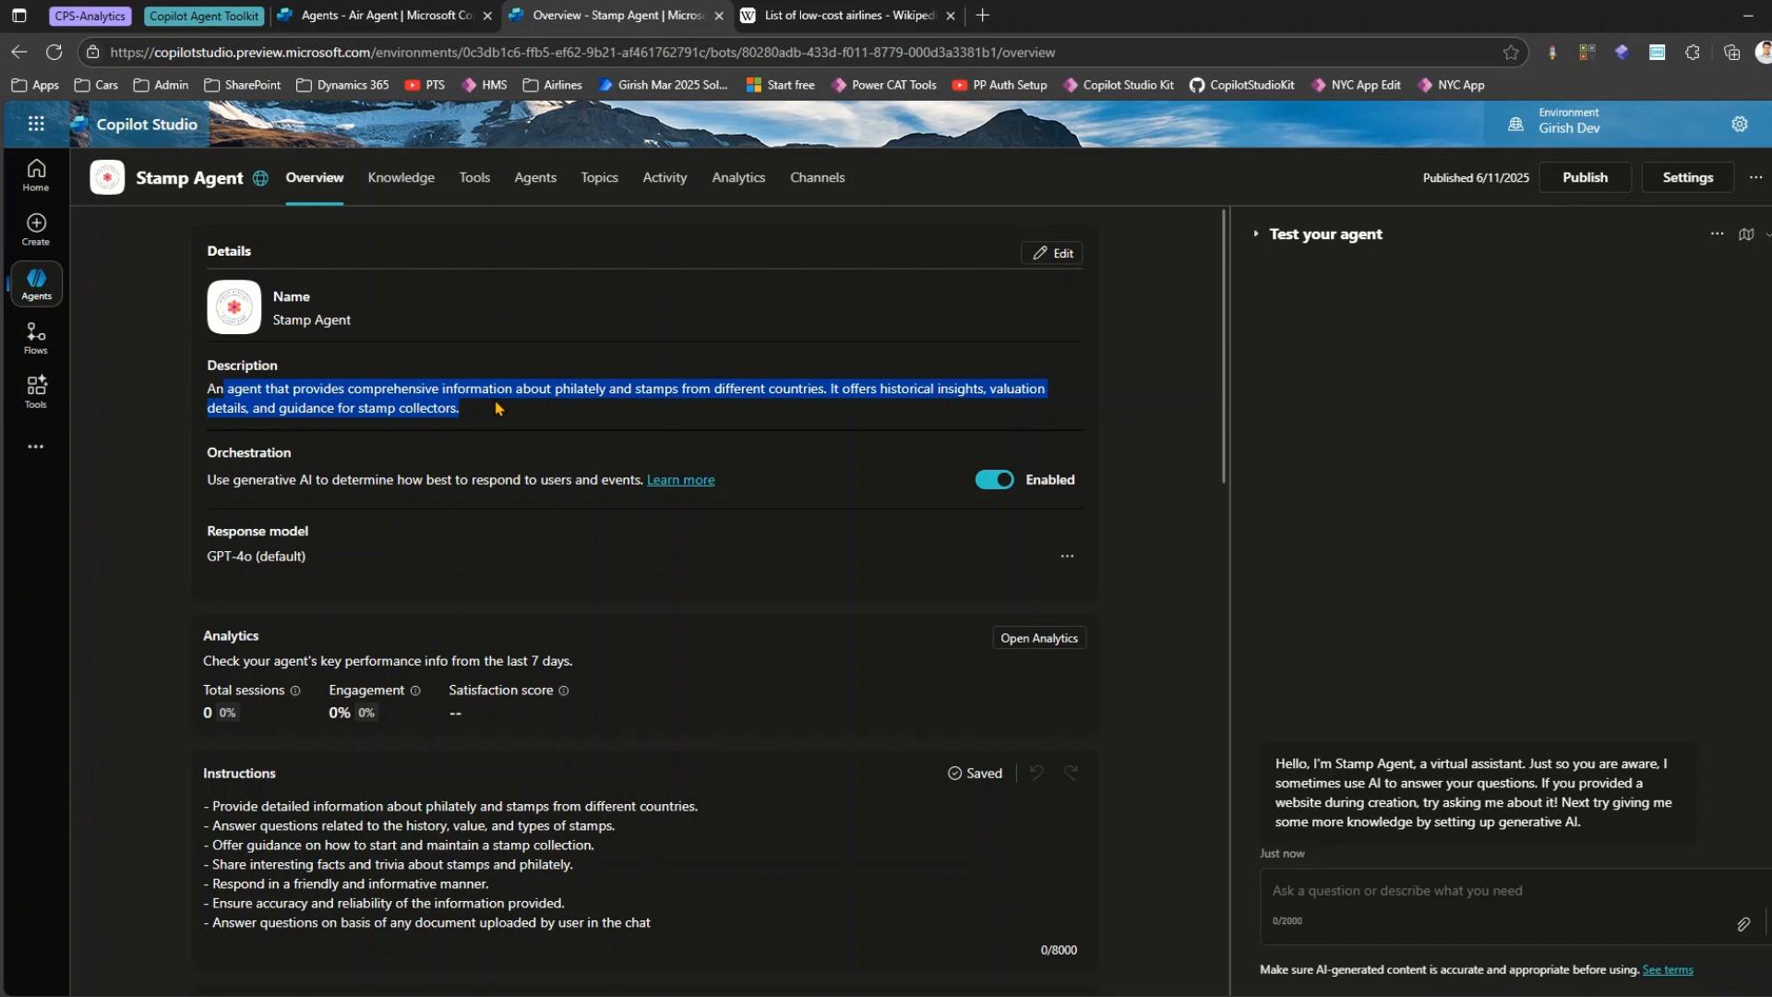
left_click(396, 15)
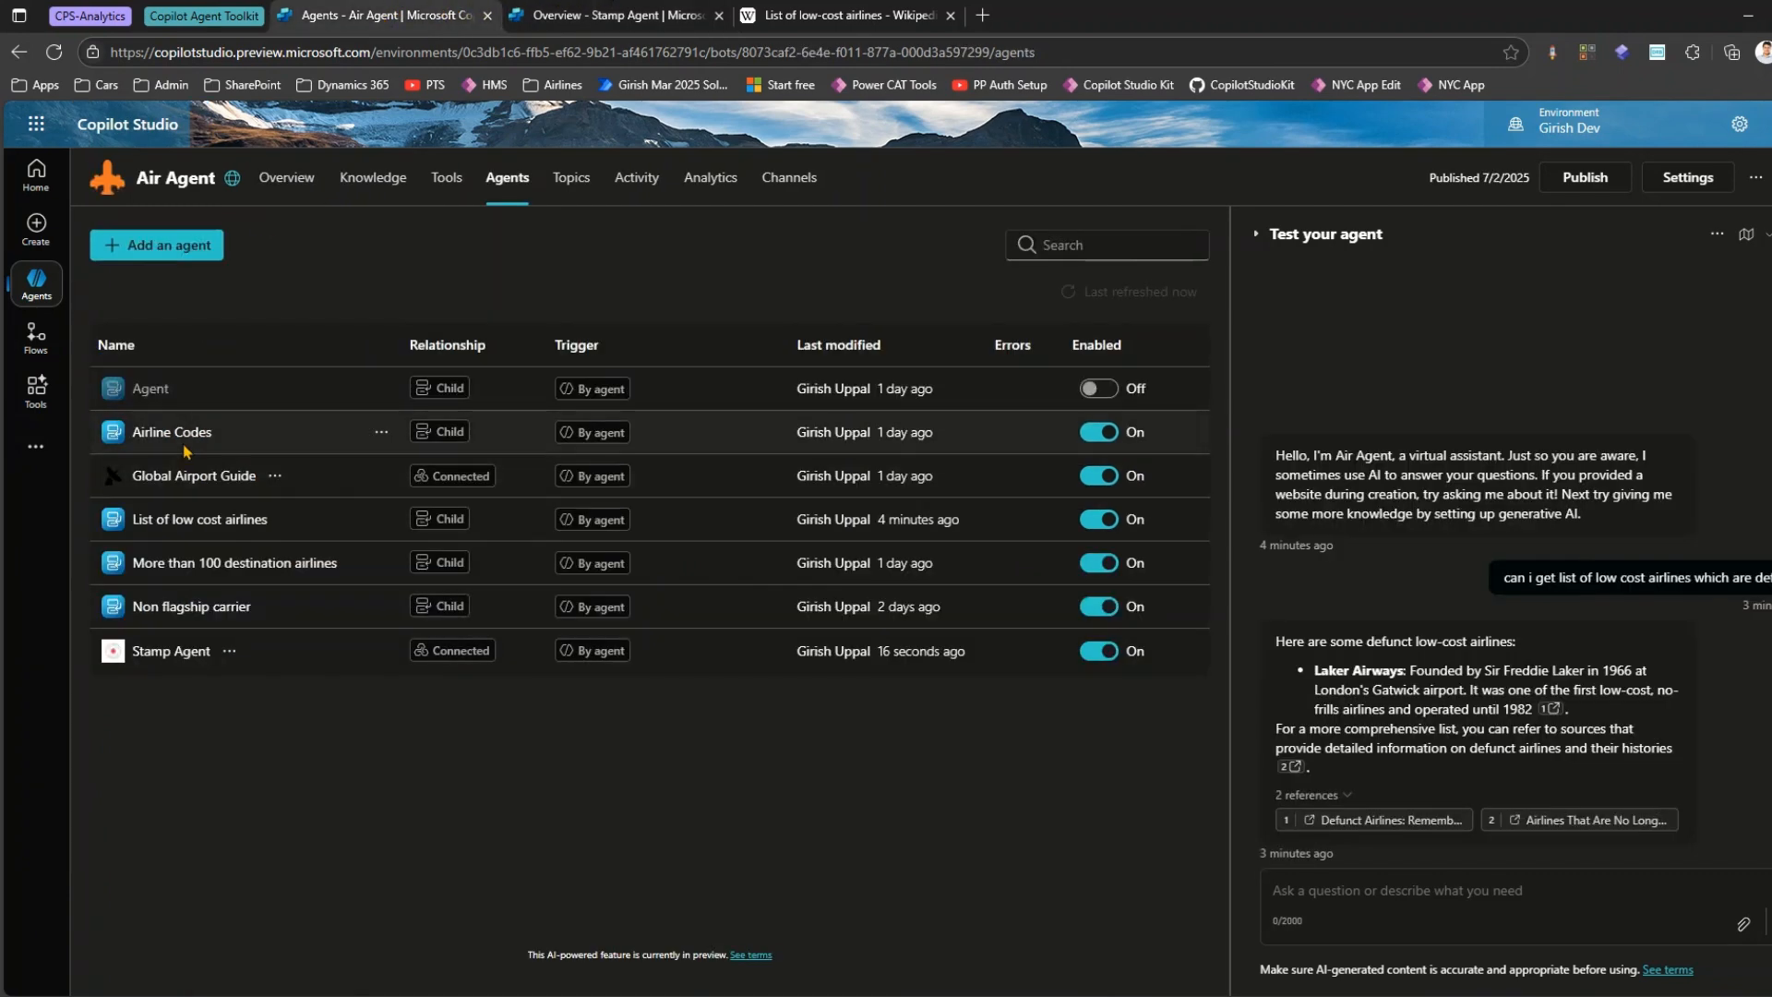
mouse_move(446, 649)
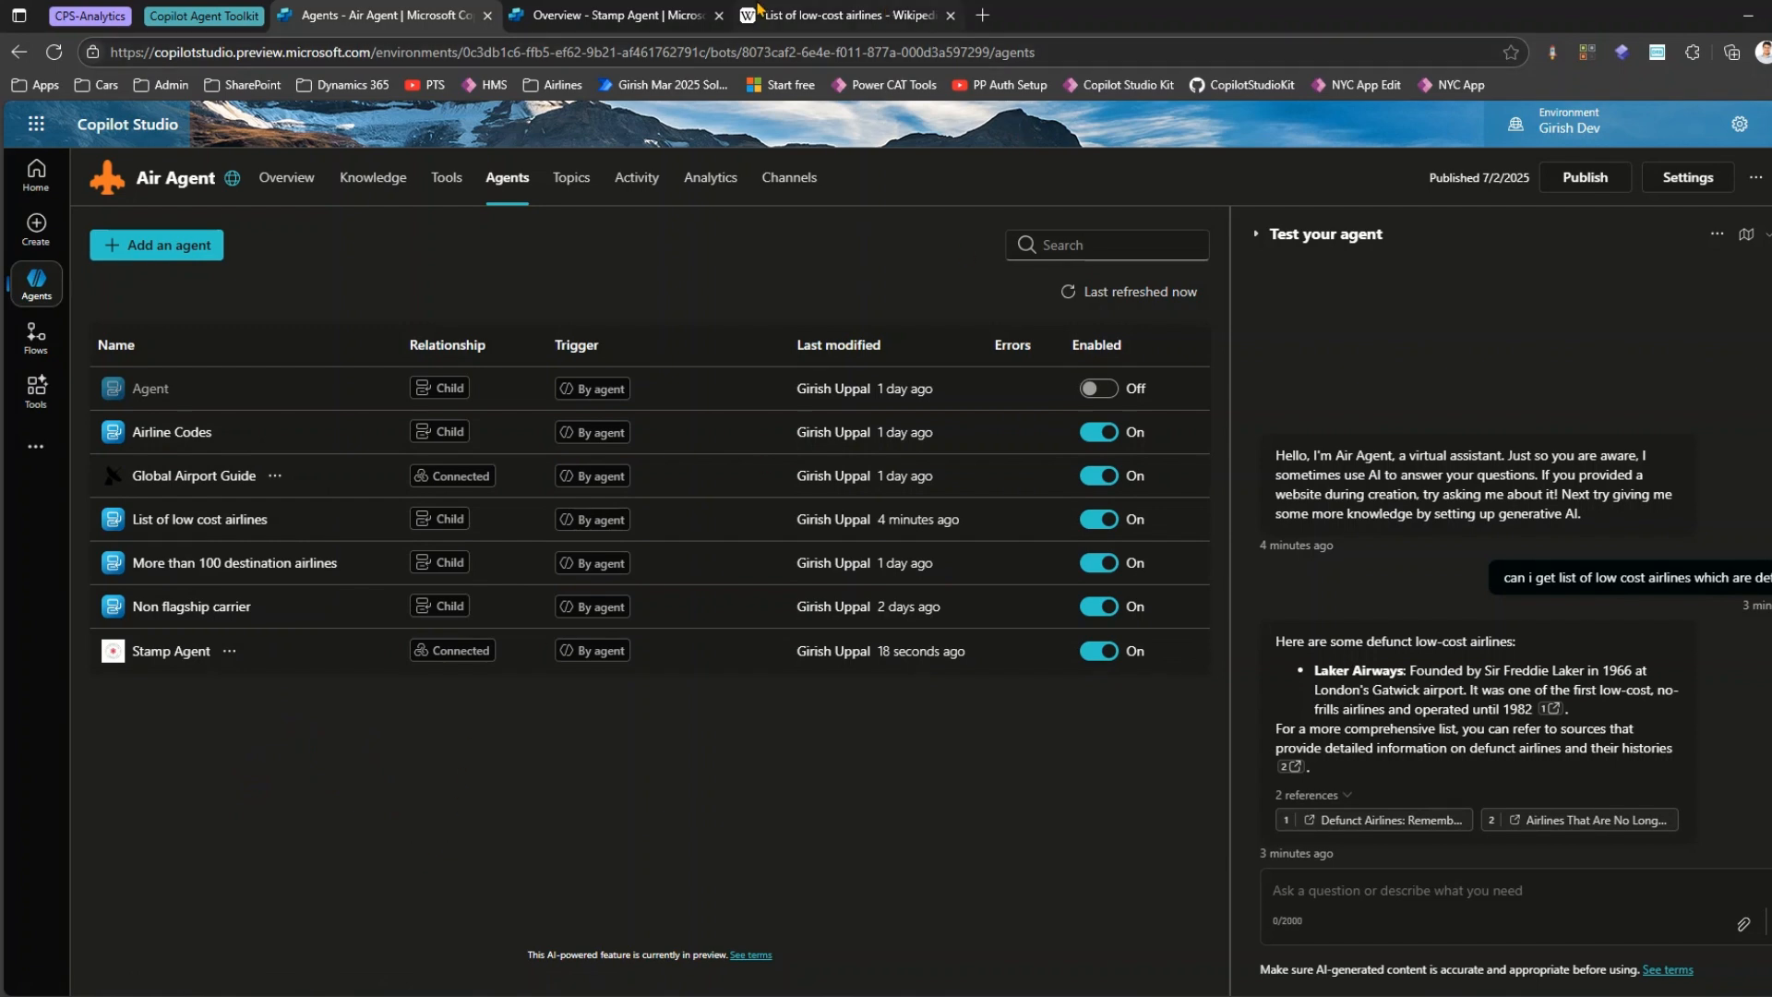
Try turning on the option letting other agents connect to and use Stamp Agent, and leave its settings without saving.
left_click(587, 11)
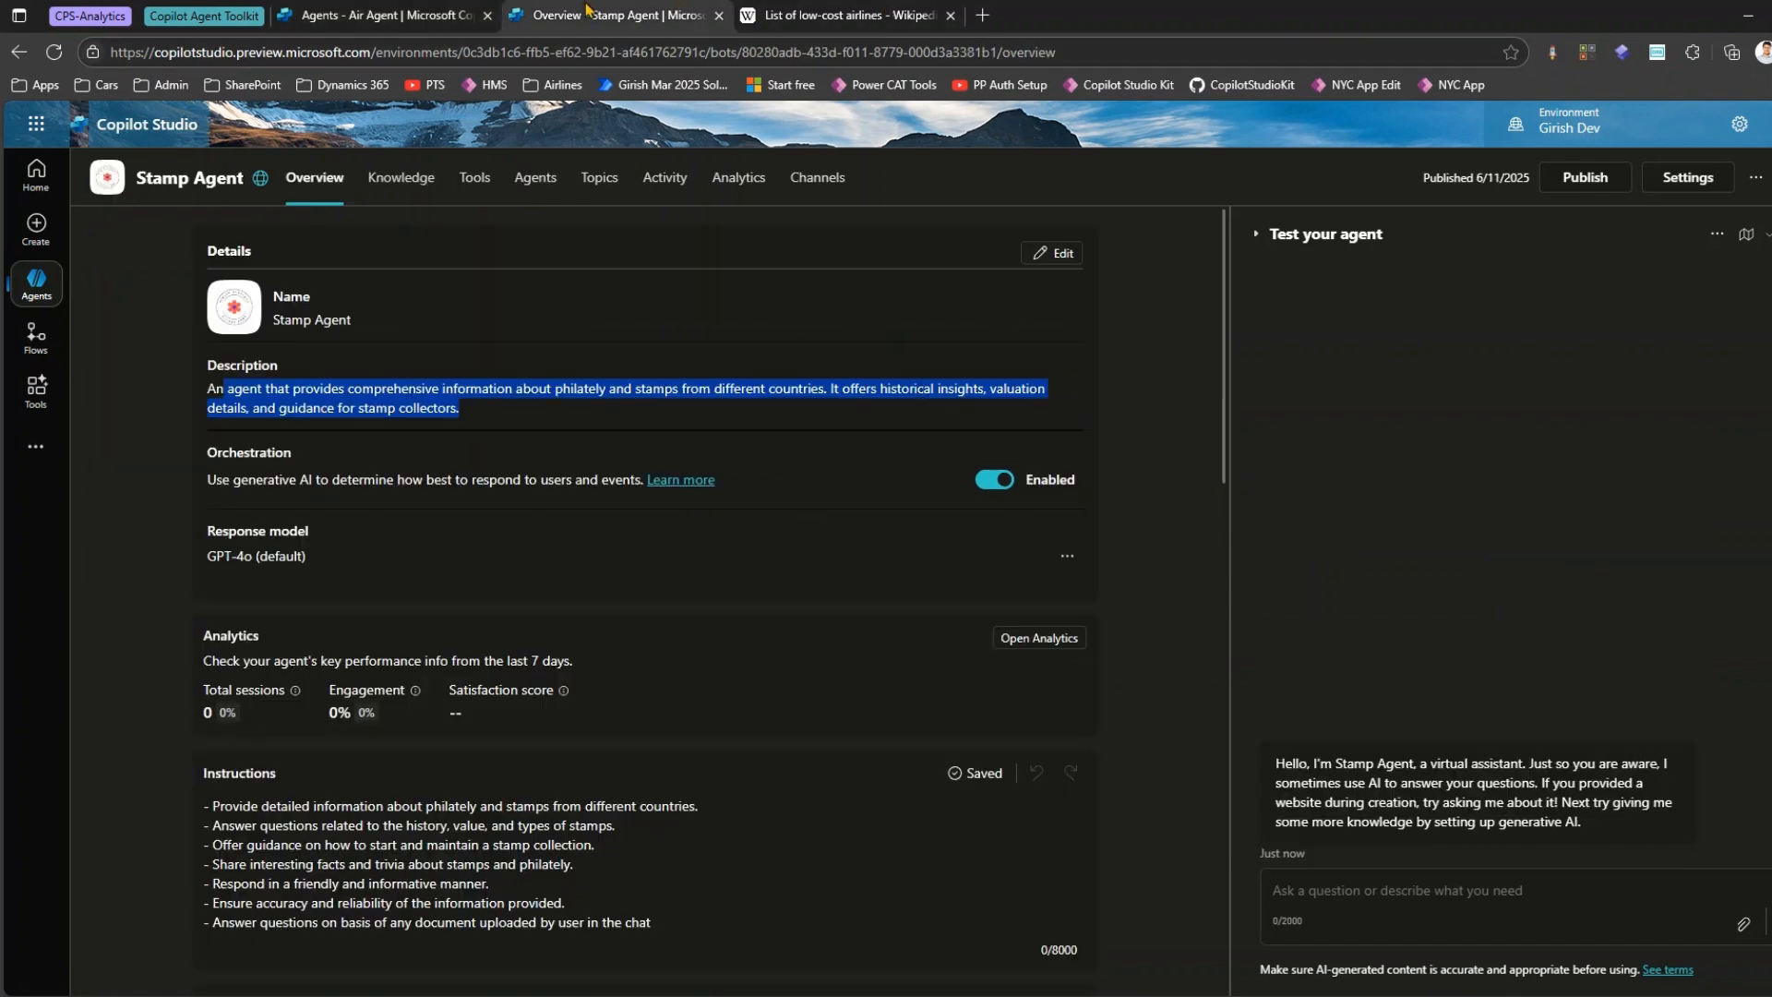
left_click(535, 179)
left_click(1696, 178)
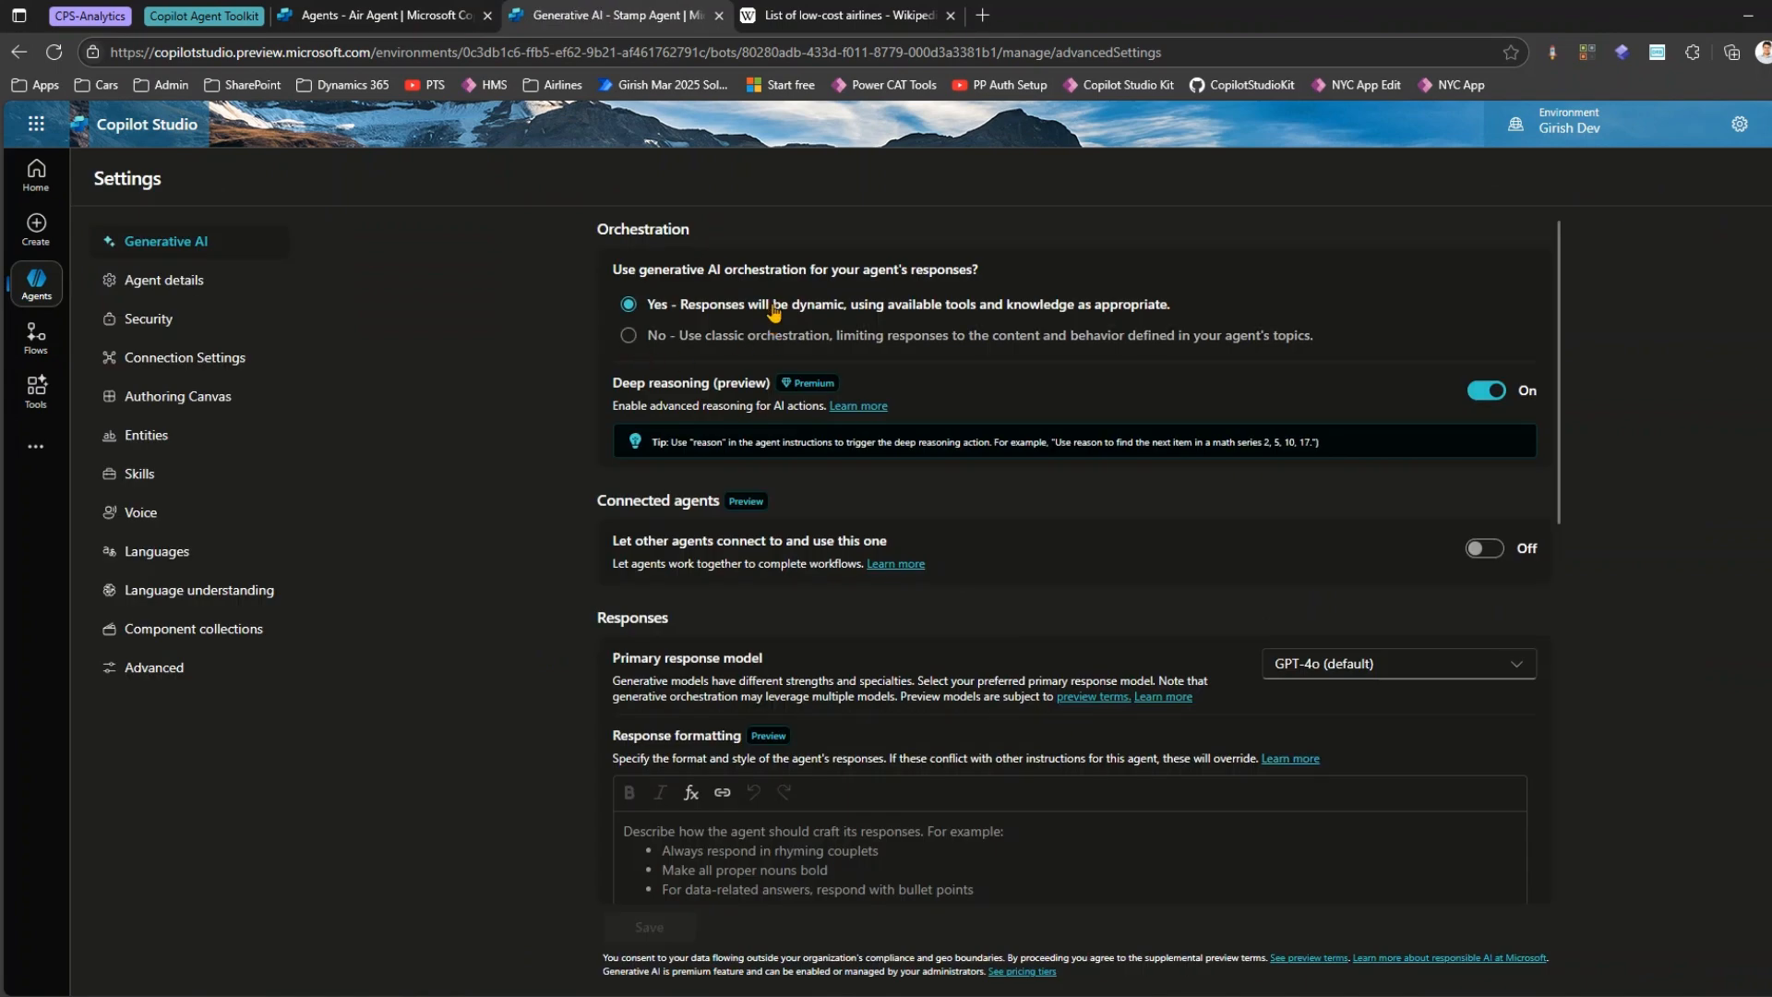
left_click_drag(699, 554, 826, 561)
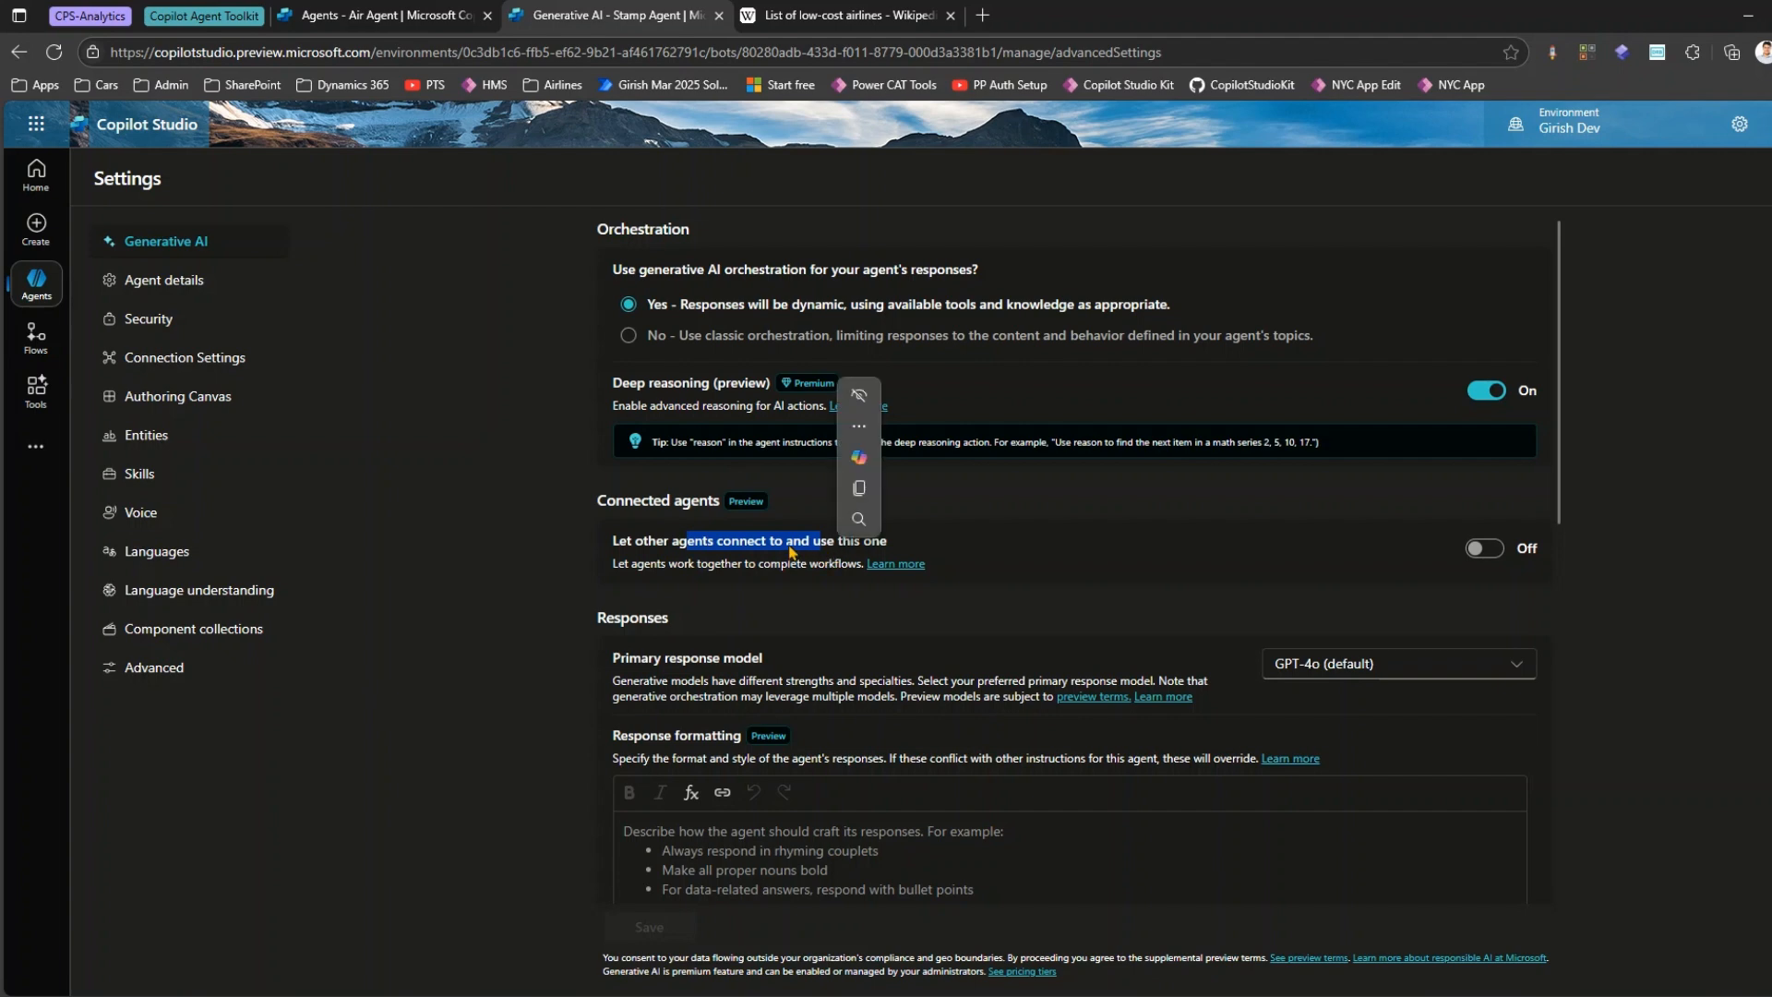
left_click(683, 539)
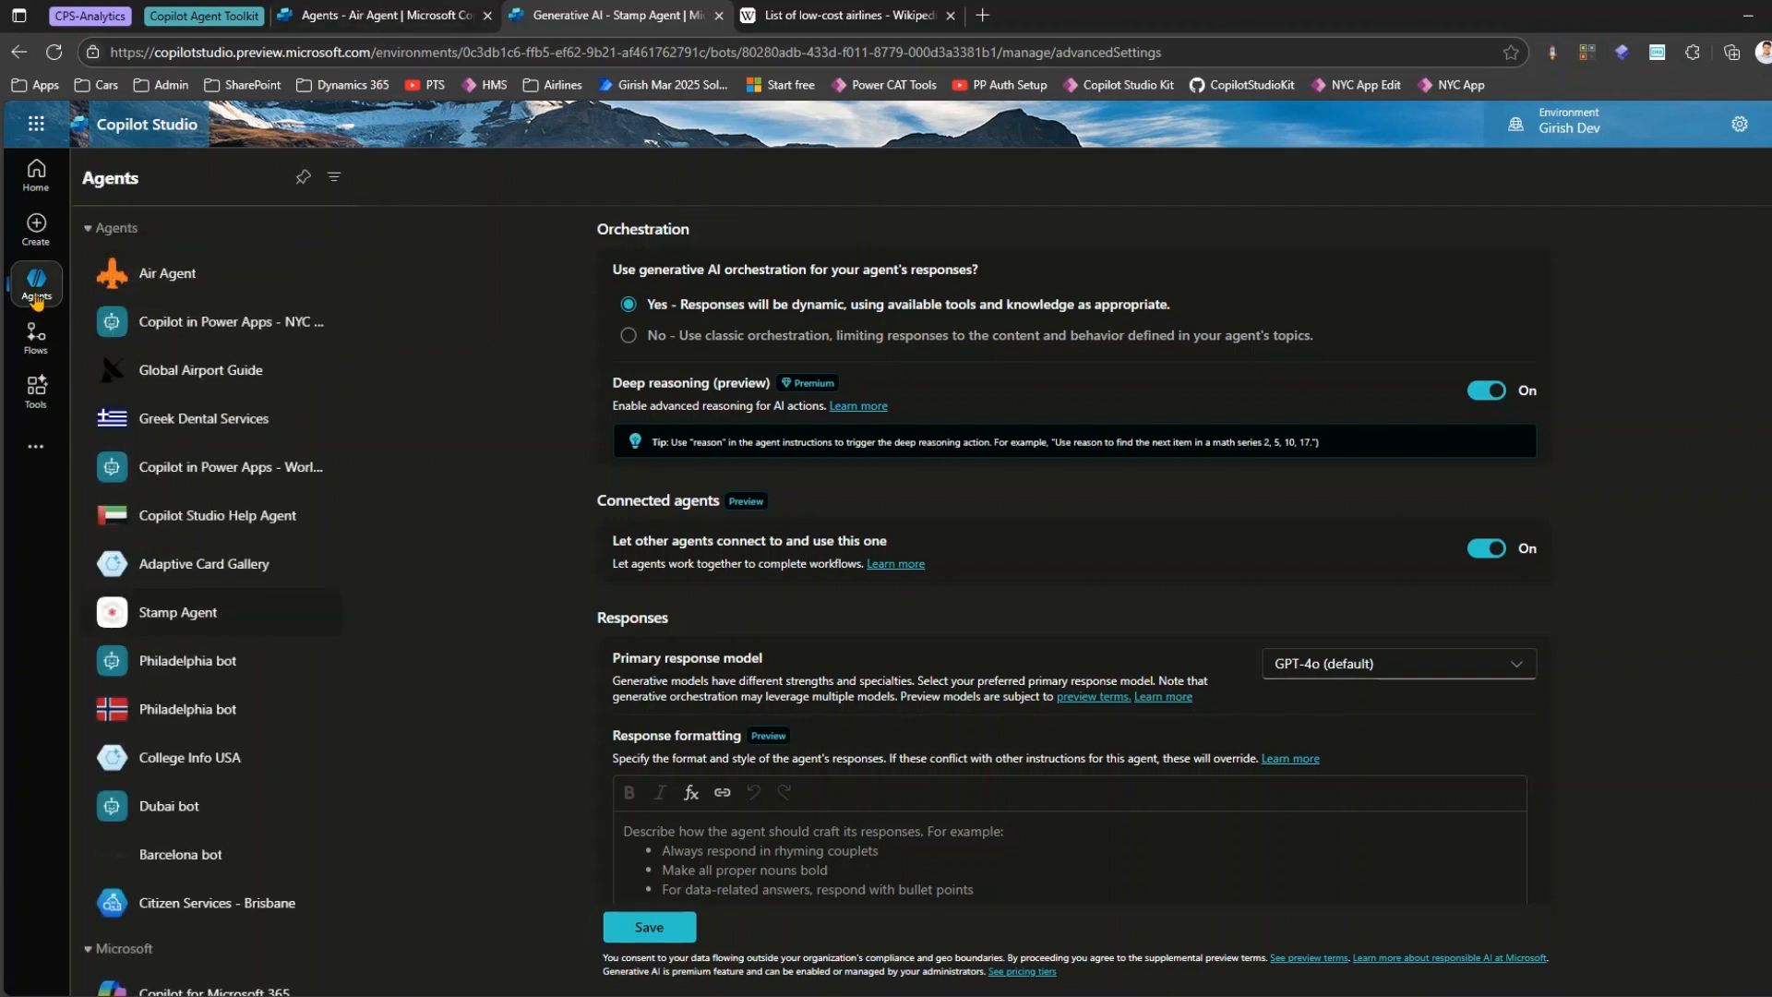
left_click(35, 298)
left_click(1047, 585)
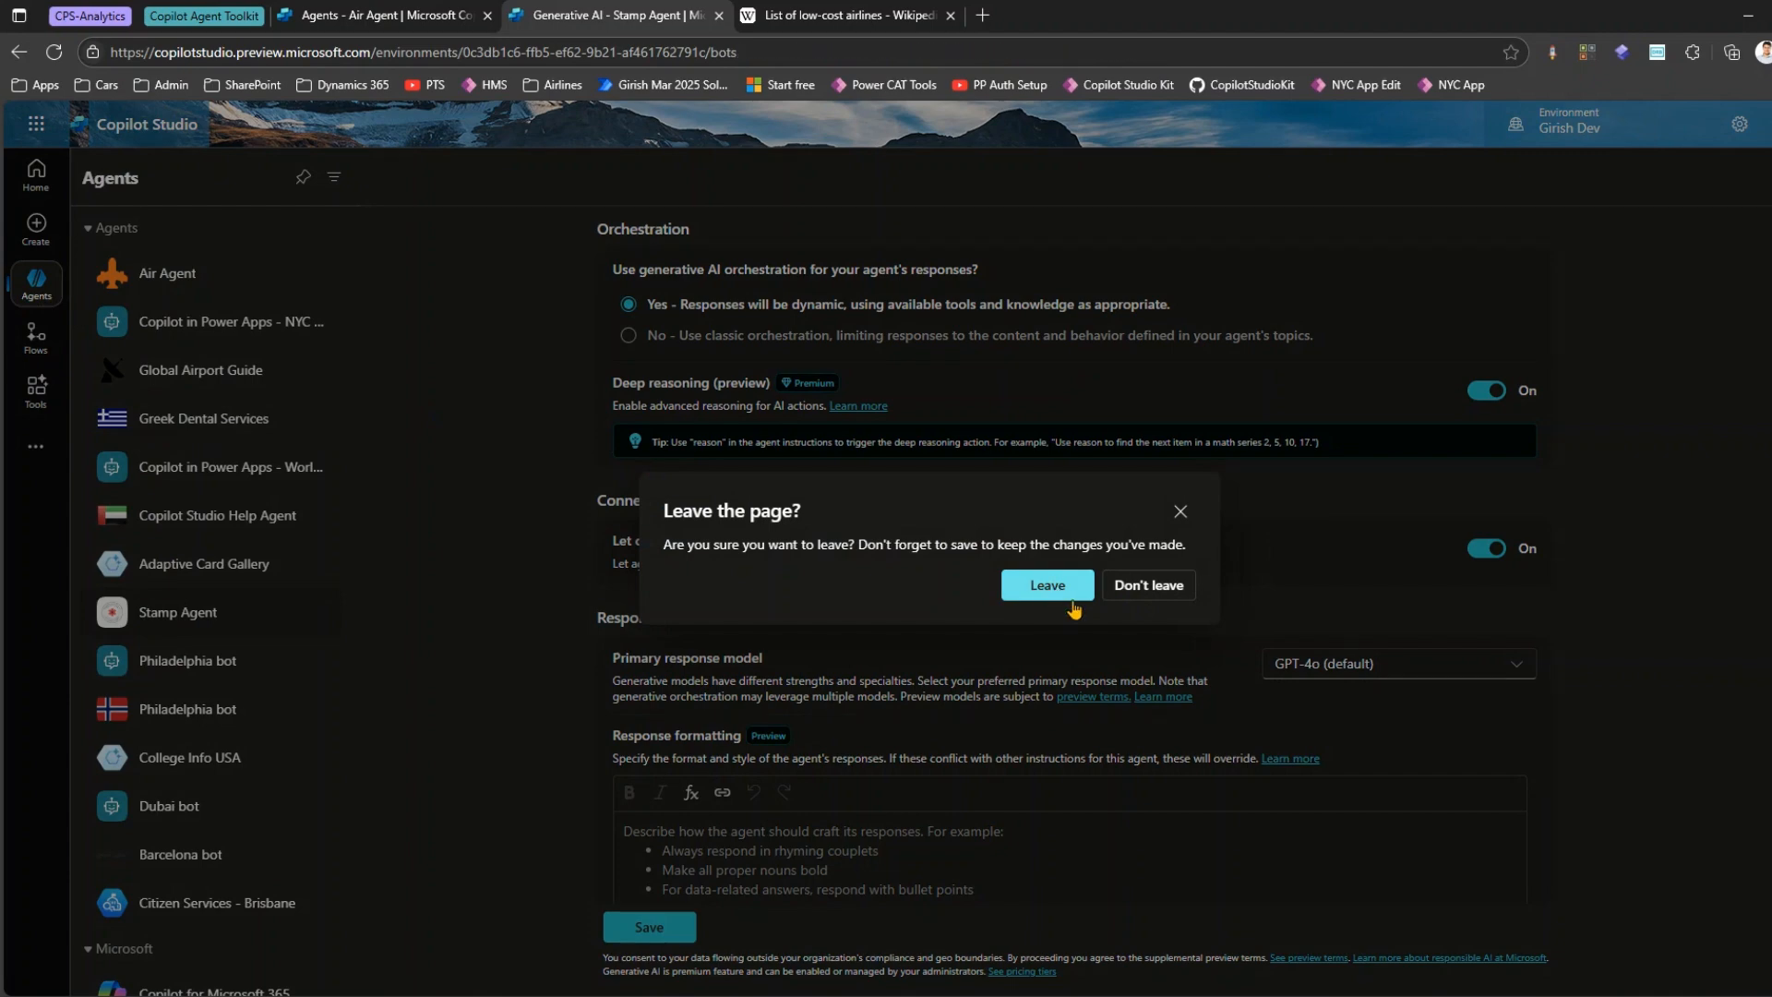
Compare the environment's full agent list with the Copilot Studio agents available to connect to Air Agent.
scroll(553, 627, "down", 4)
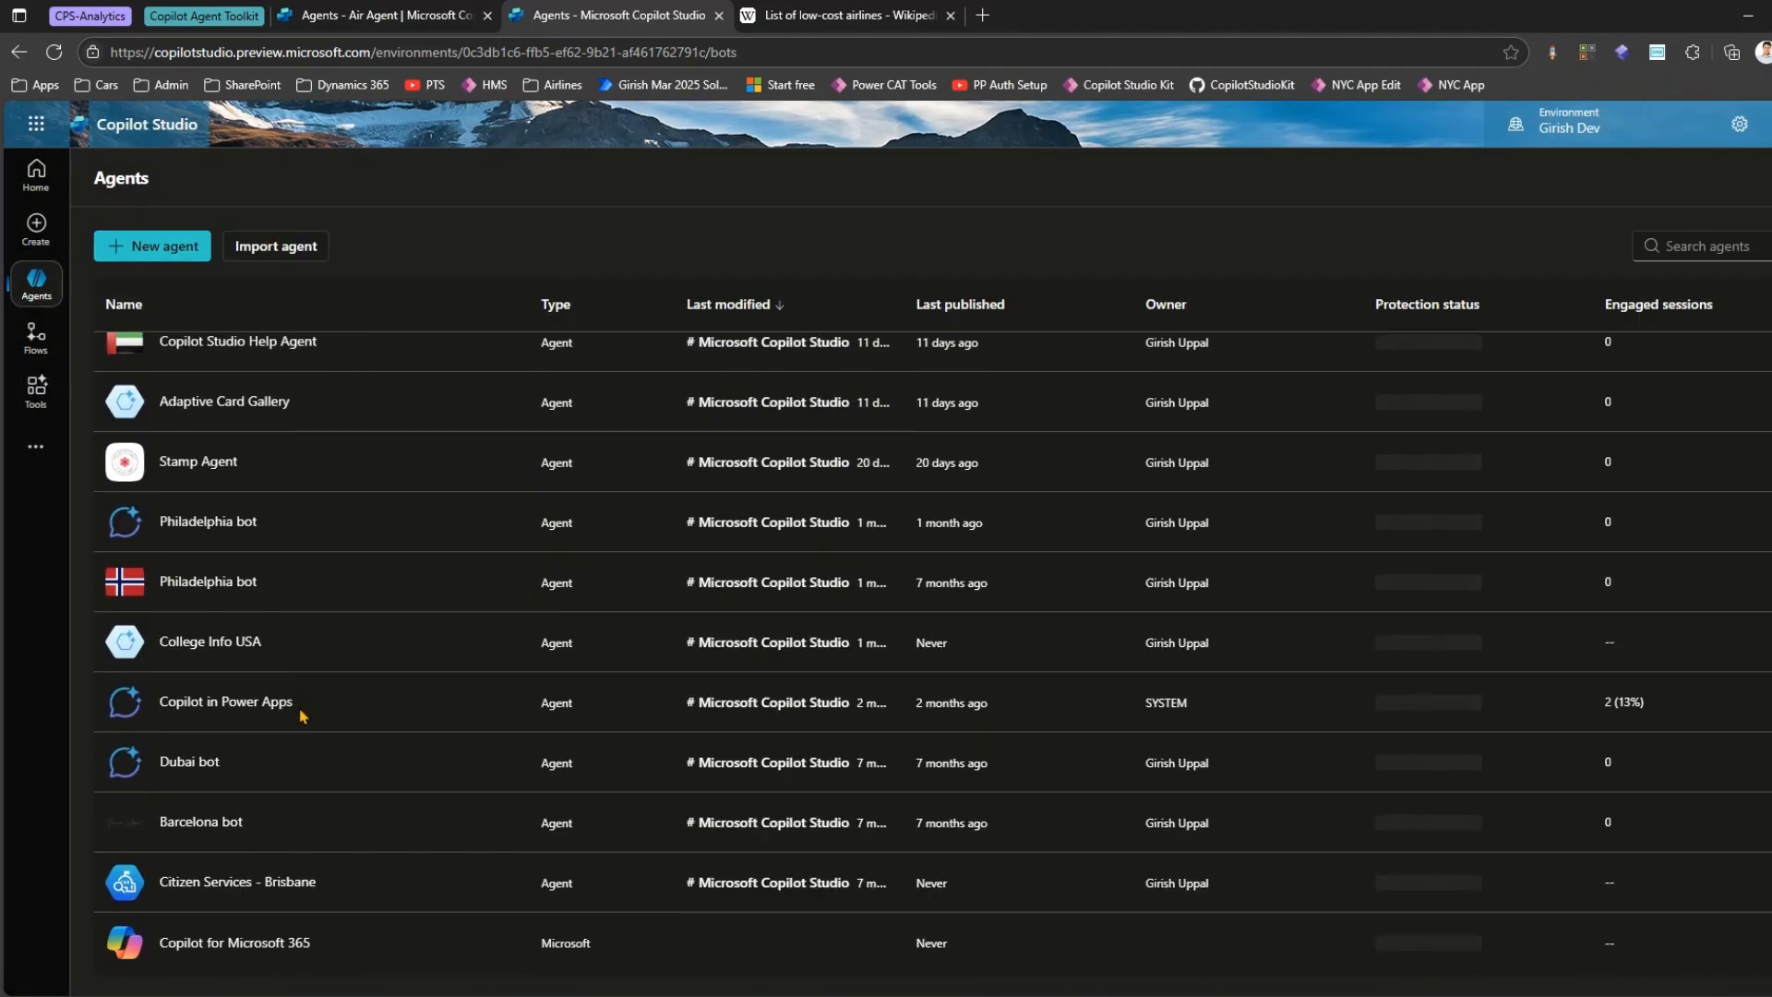
scroll(308, 474, "up", 5)
scroll(304, 582, "down", 2)
scroll(316, 573, "up", 2)
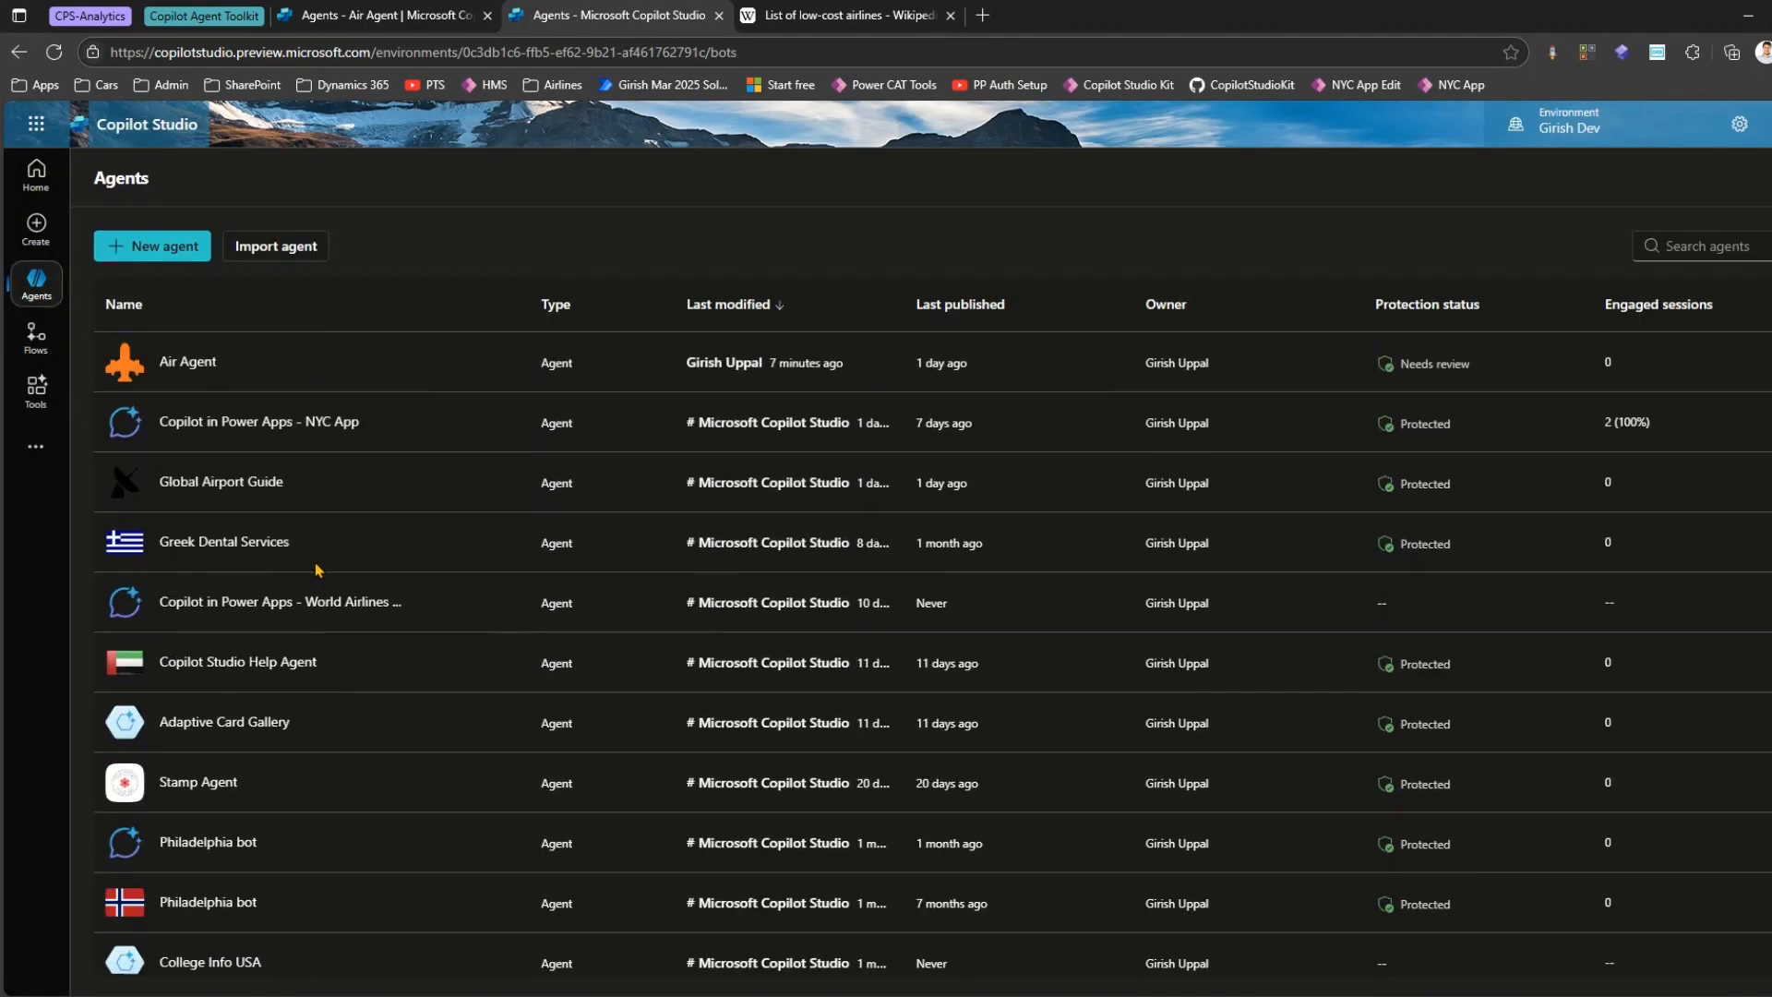
left_click(374, 15)
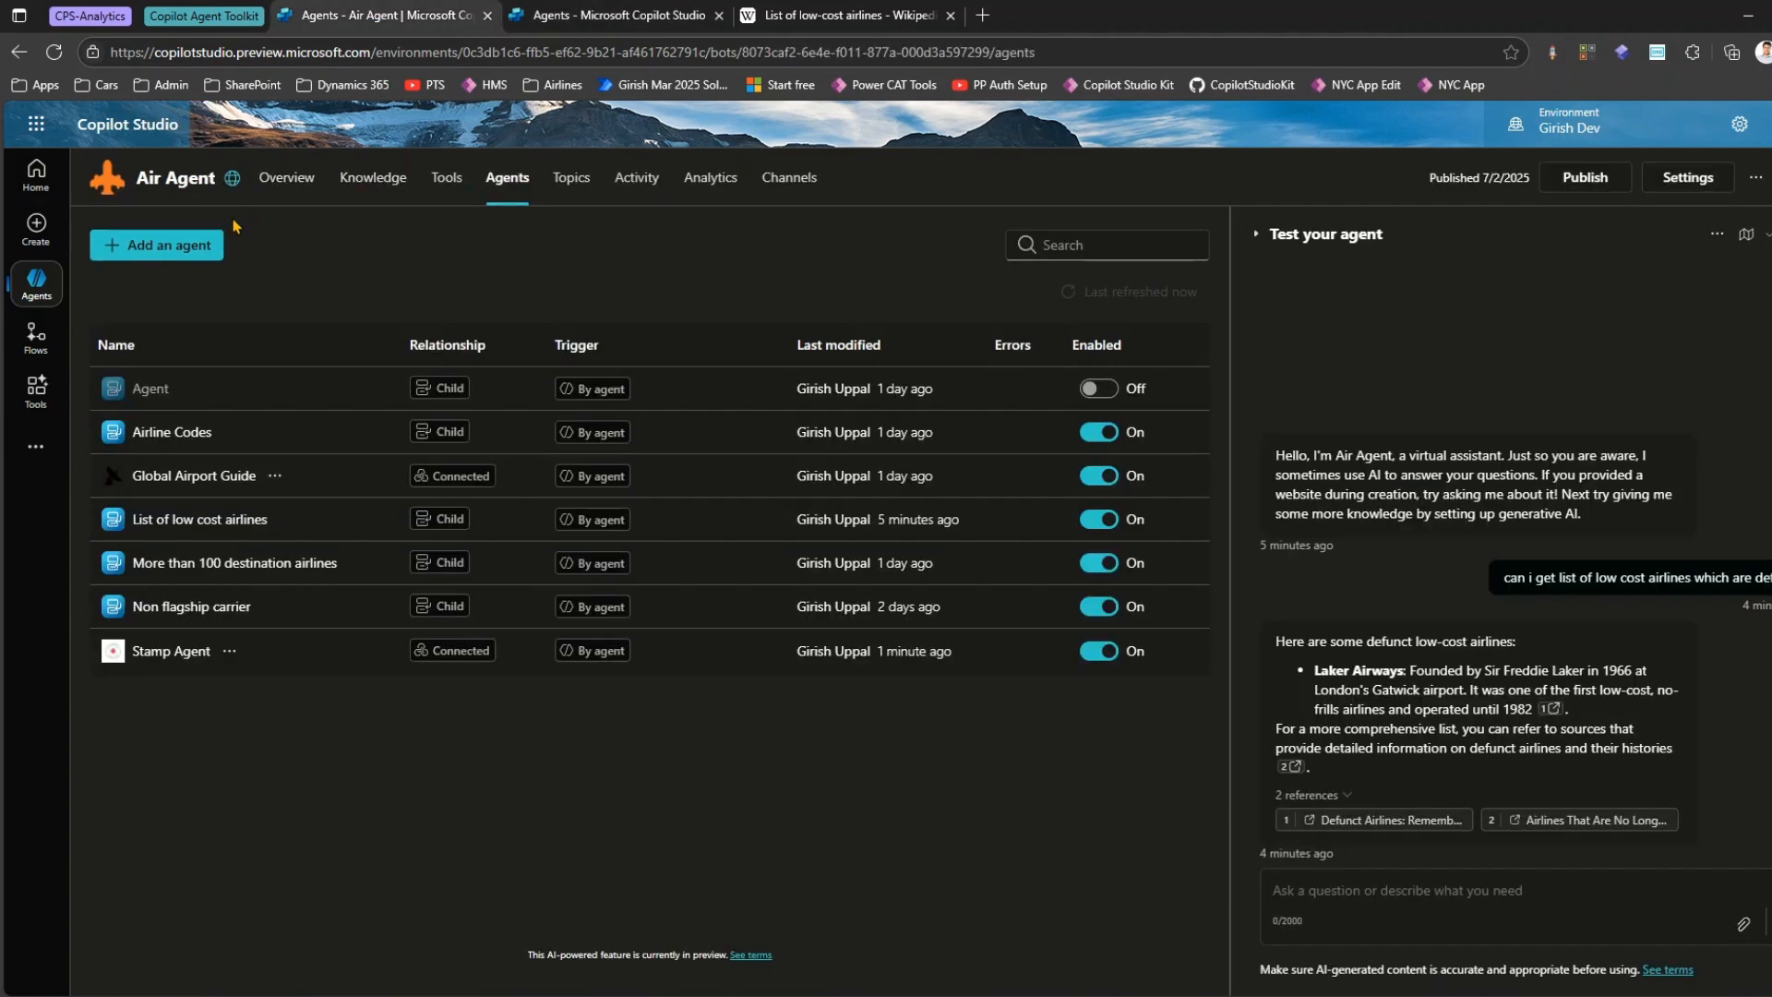
left_click(188, 253)
left_click(565, 609)
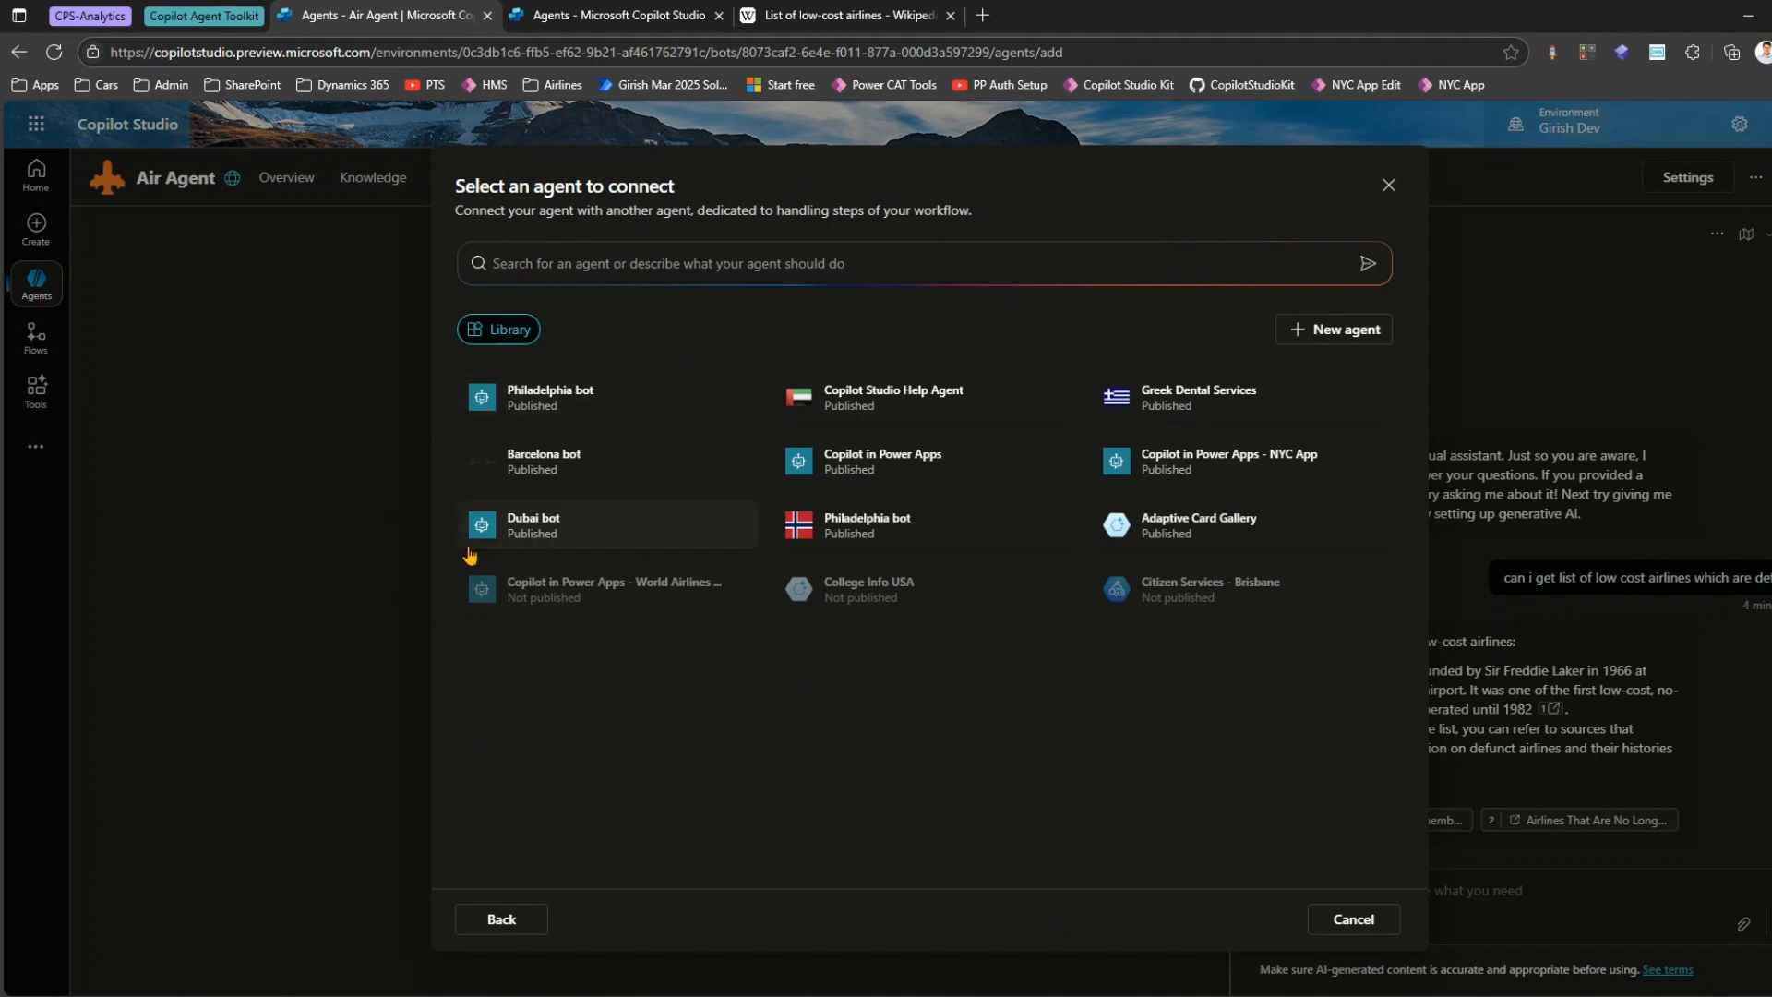
mouse_move(459, 356)
left_mouse_down()
mouse_move(548, 520)
mouse_move(1366, 653)
left_mouse_up()
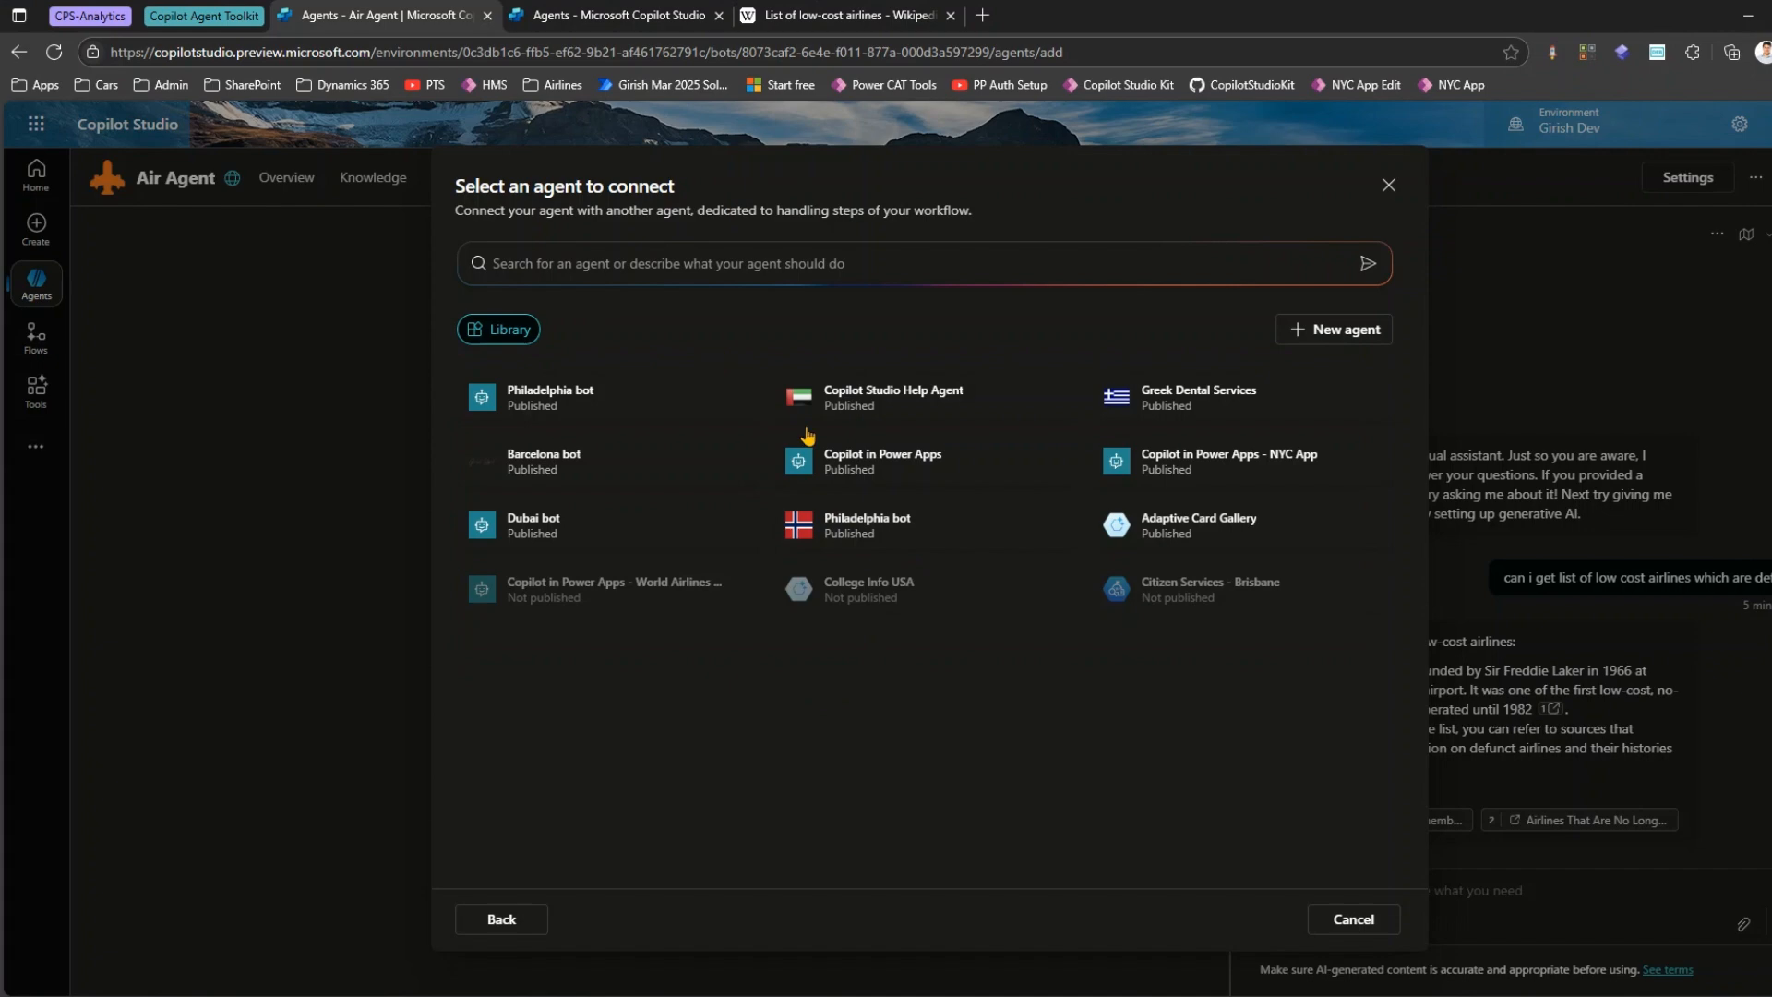
left_click(599, 14)
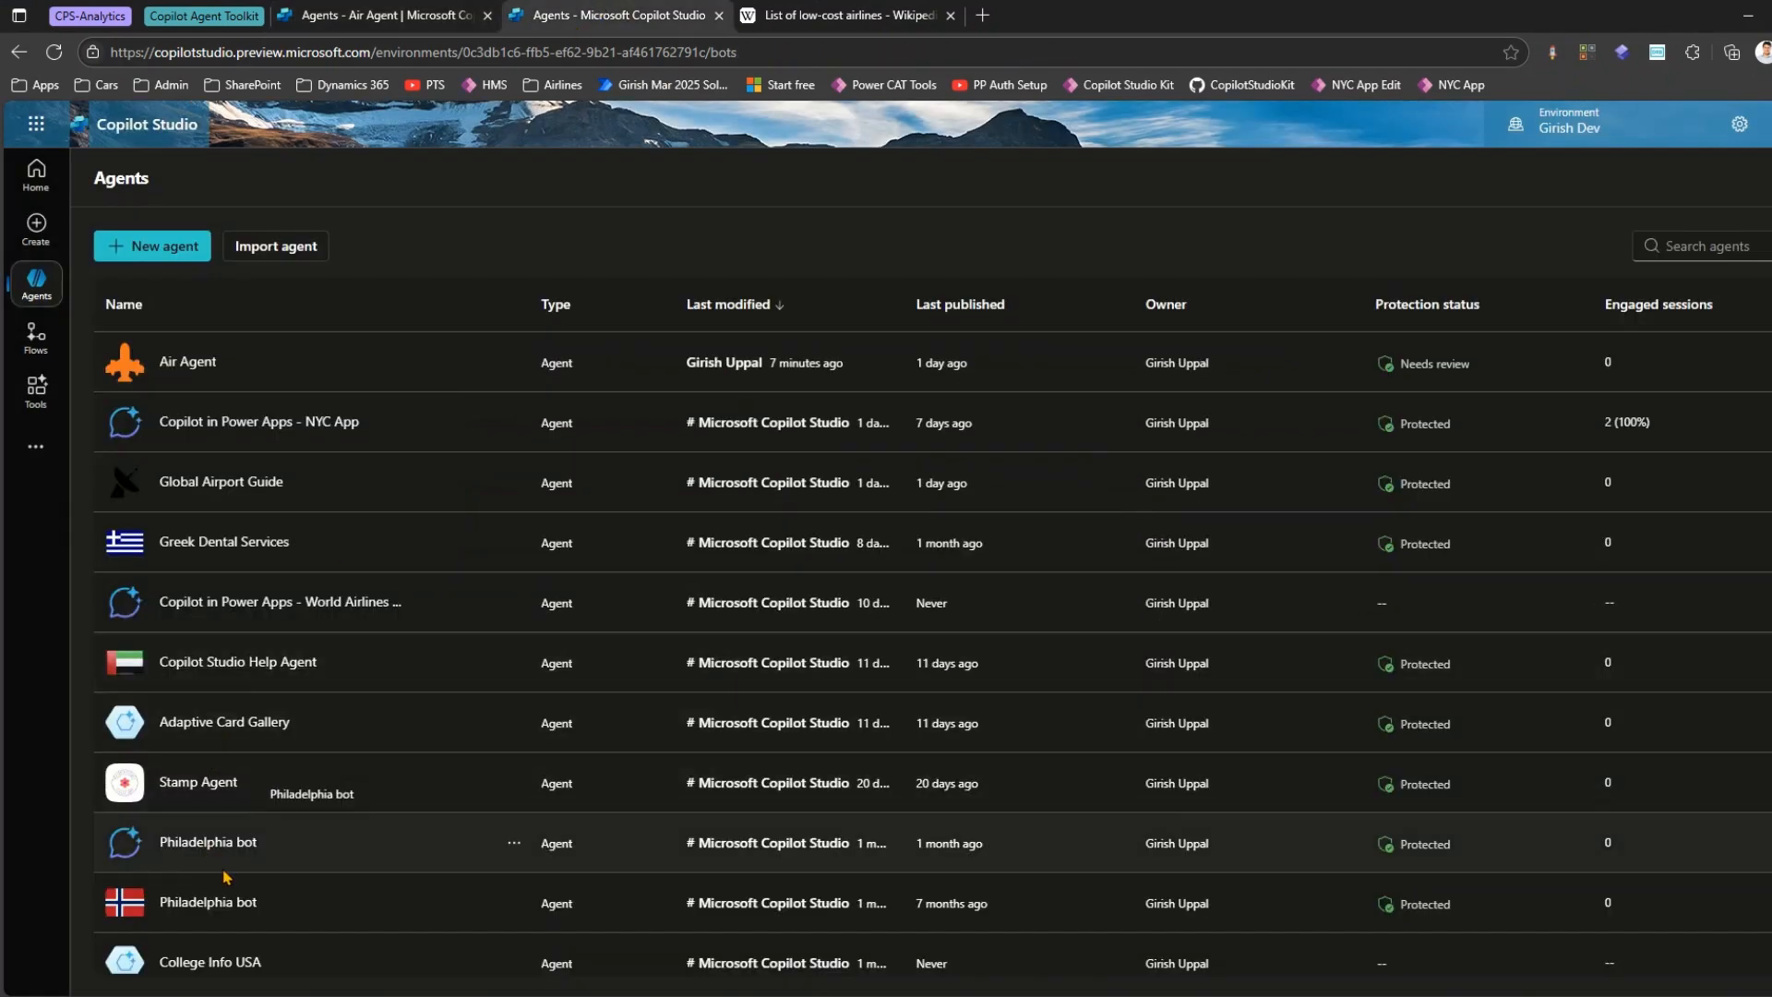
Switch the Philadelphia bot with the Norwegian flag icon to classic orchestration, save the setting, and return to Air Agent's selection of agents to connect.
left_click(244, 904)
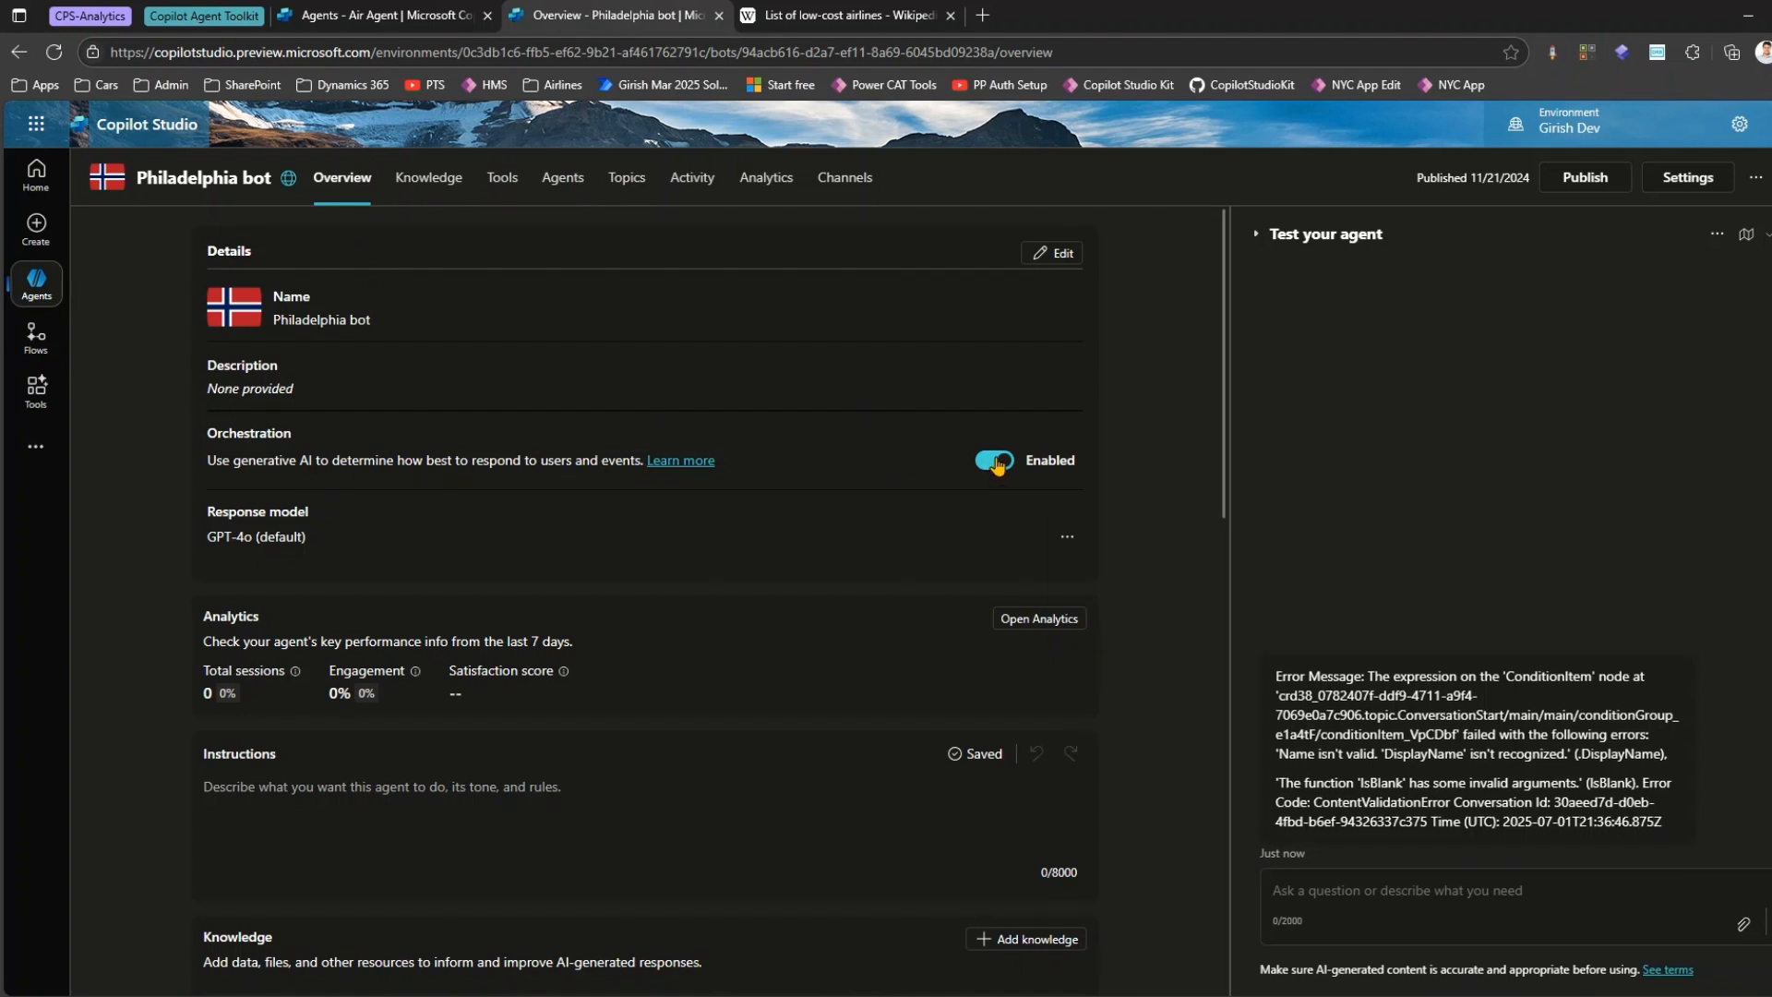
left_click(997, 463)
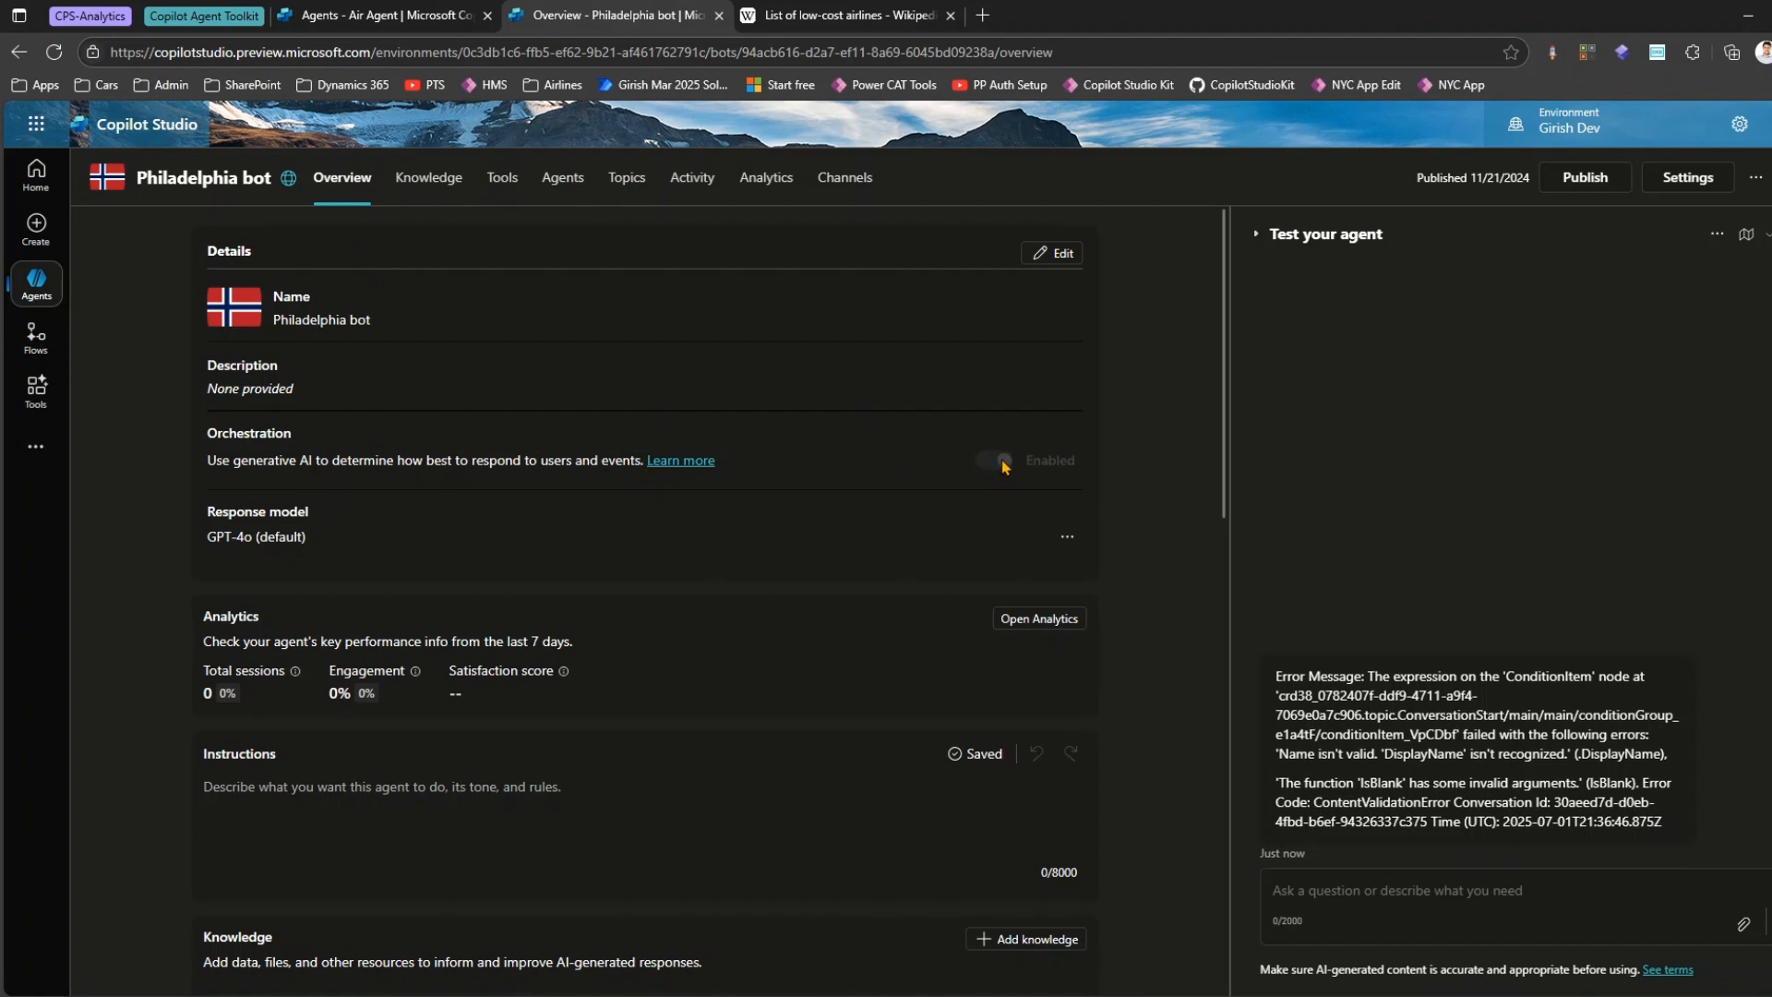
left_click(1687, 177)
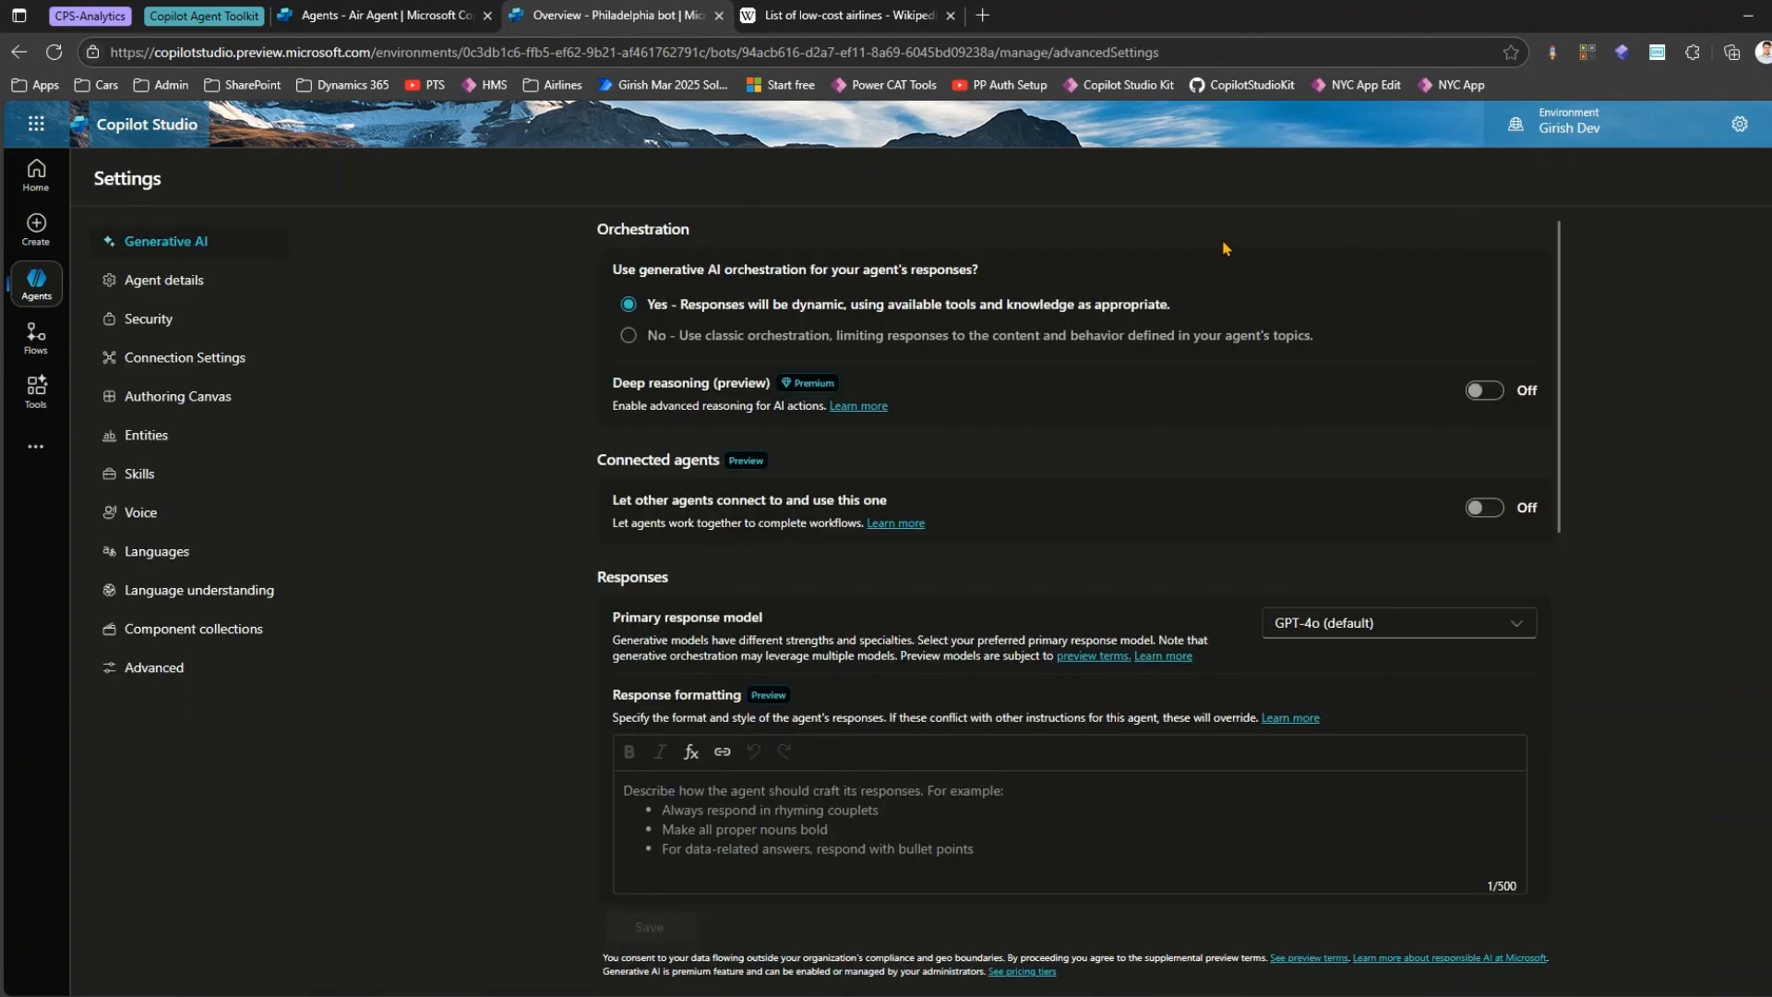
left_click(631, 337)
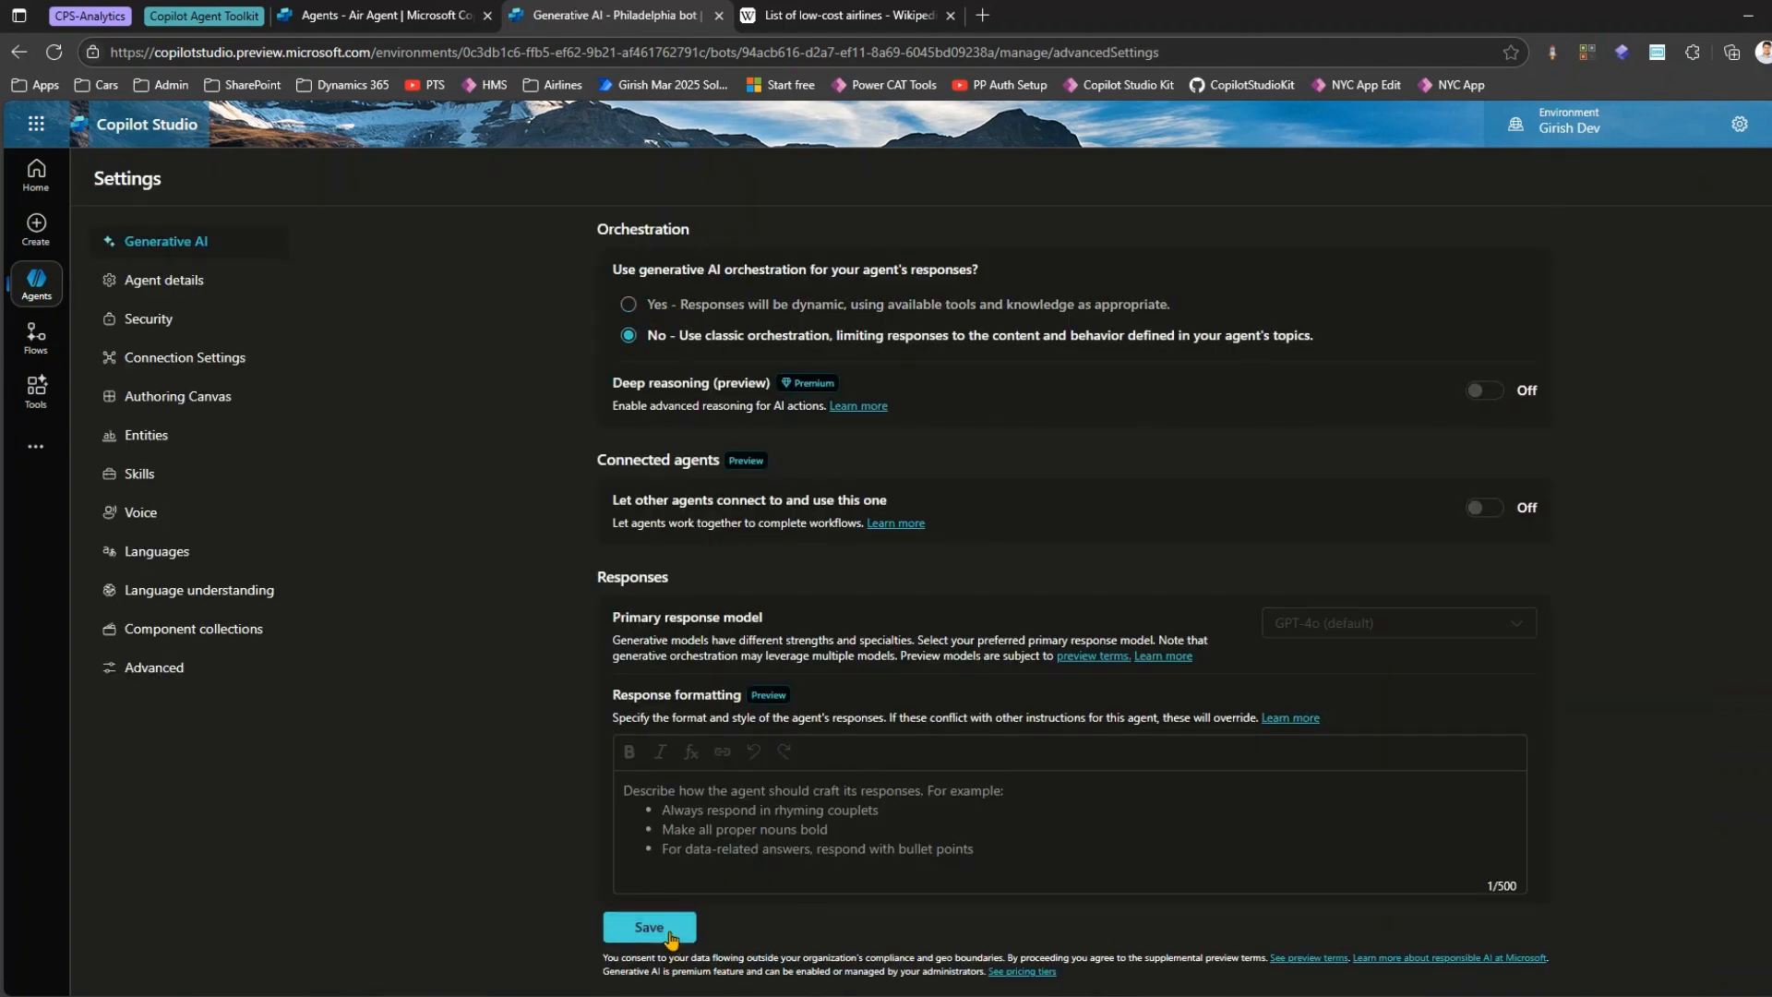
left_click(666, 926)
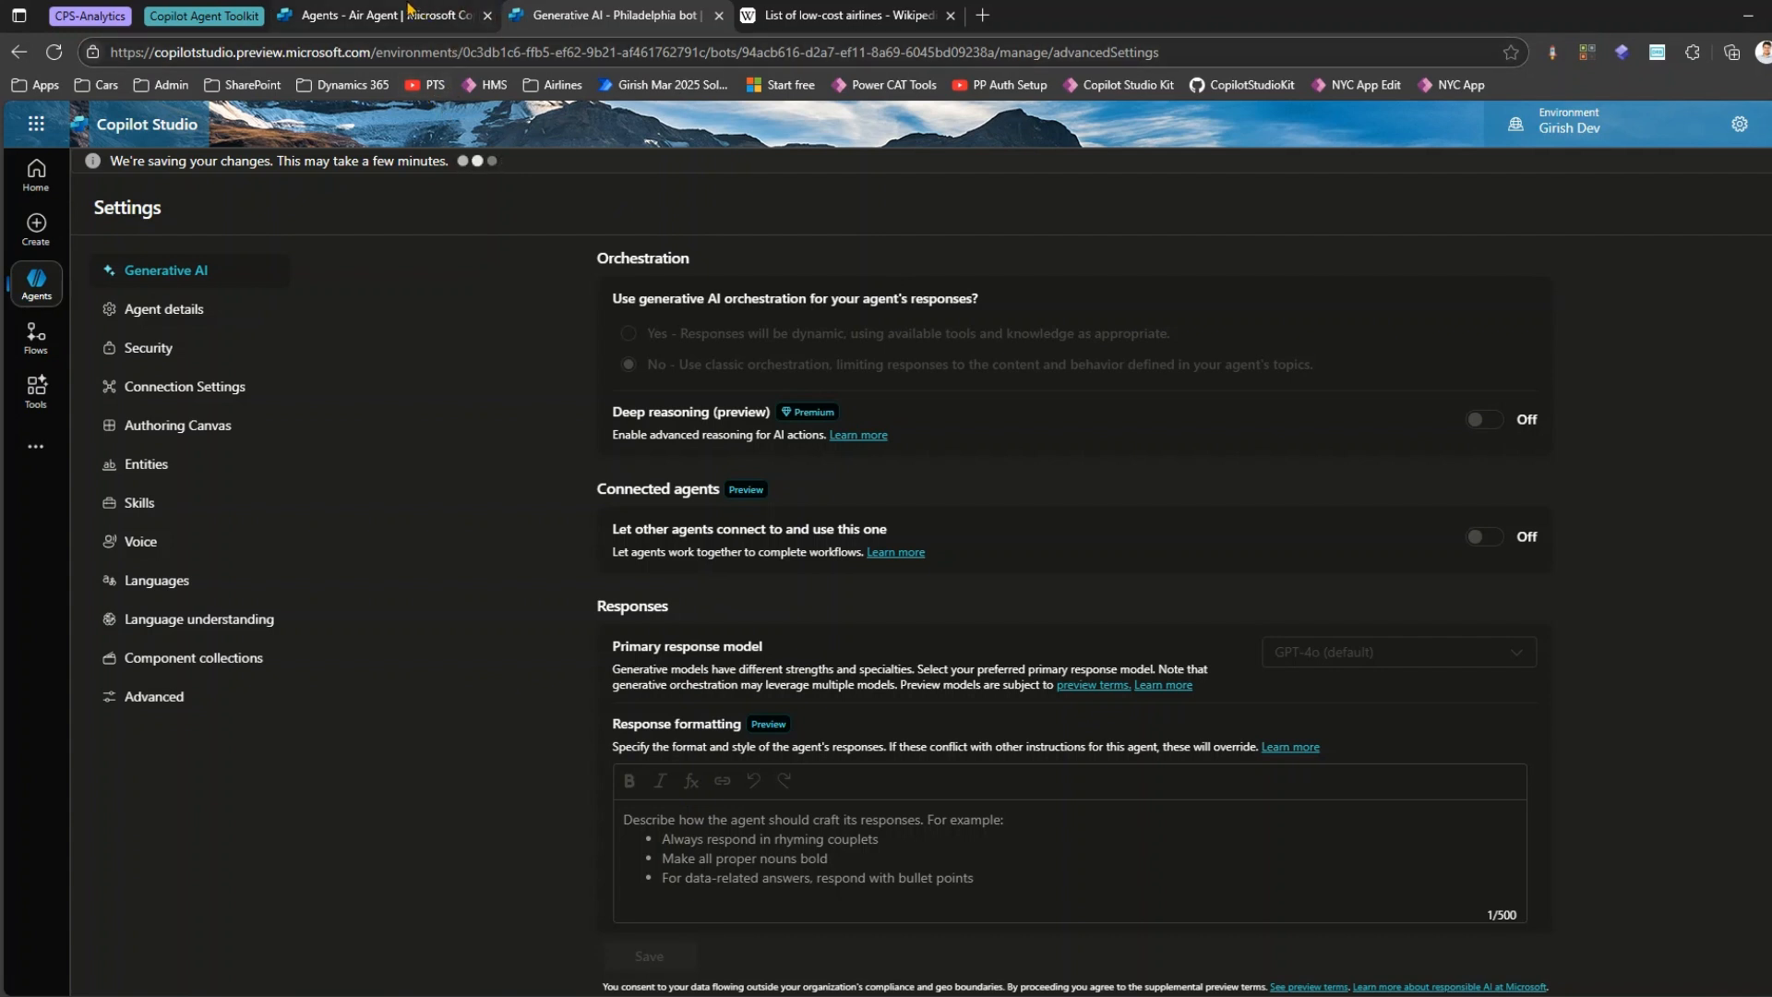
left_click(372, 11)
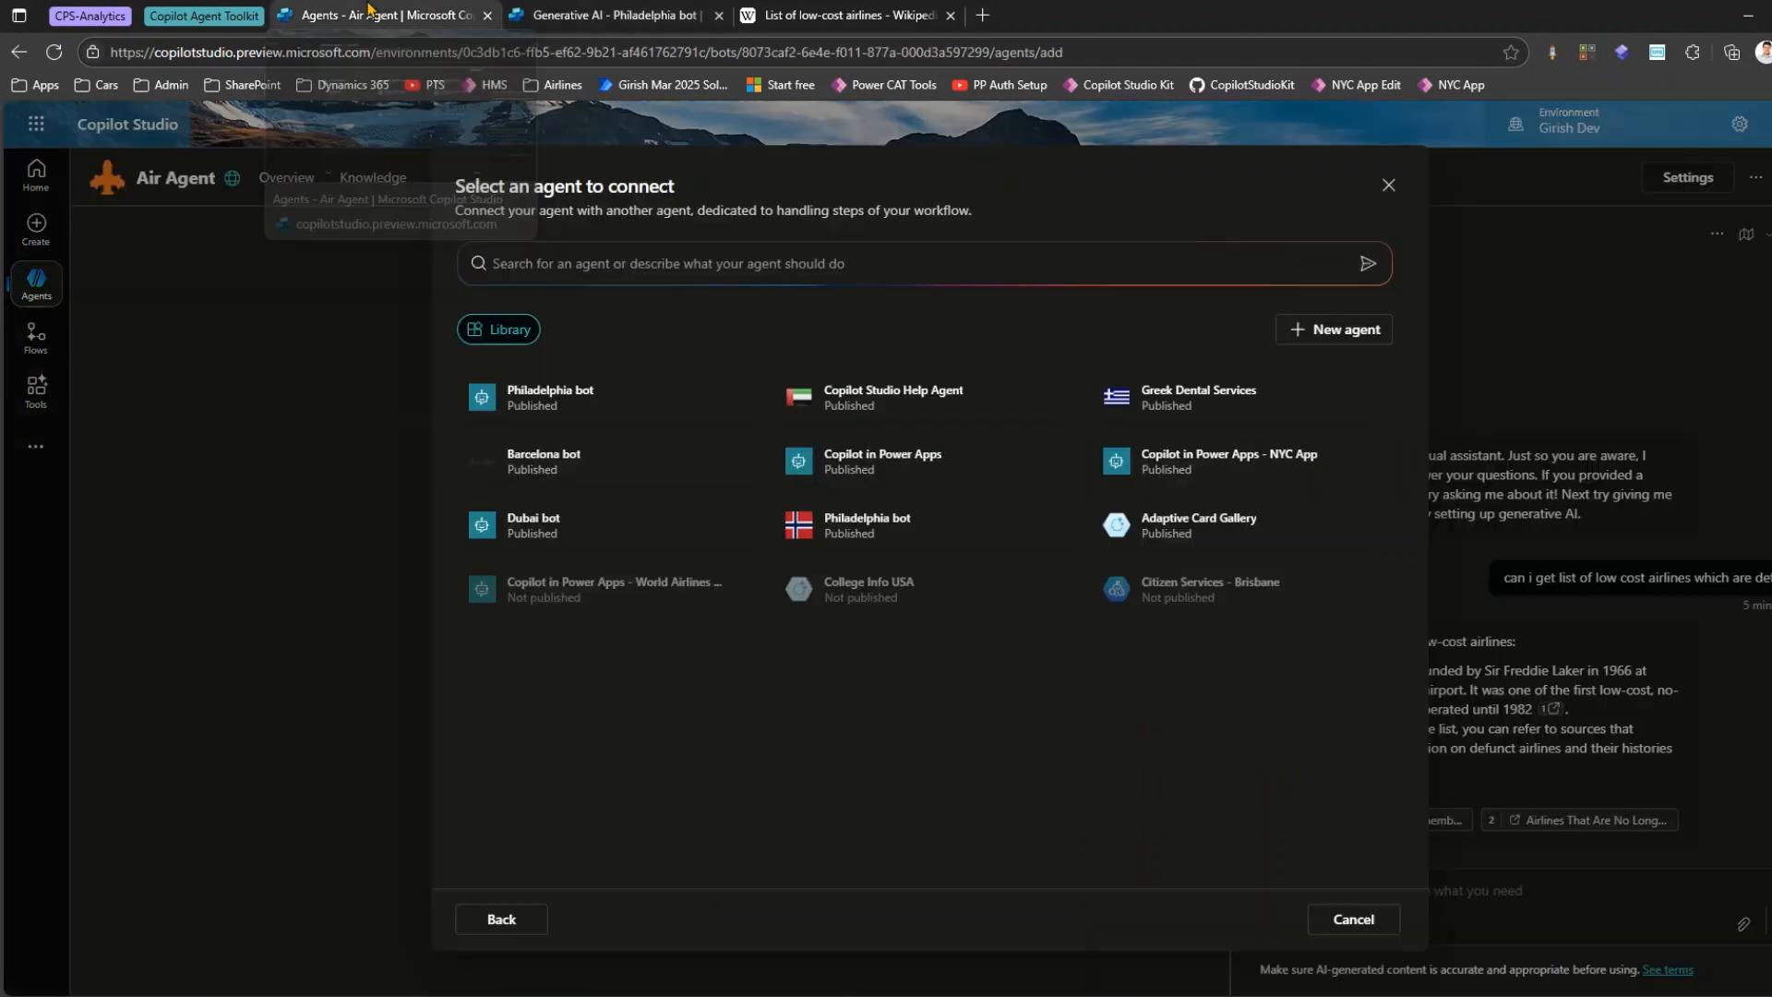